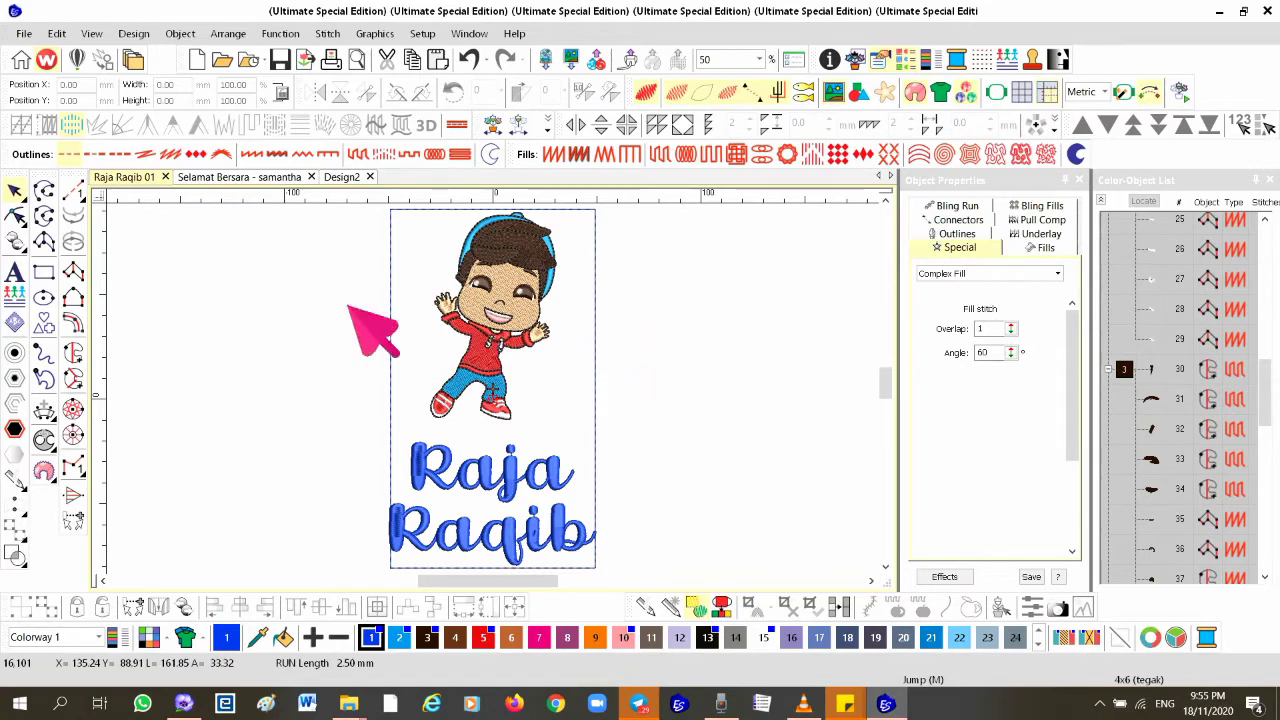
Draw a rectangle about 84 mm wide and 141 mm high in the empty area beside the design.
{"action": "left_click", "coordinate": [43, 272]}
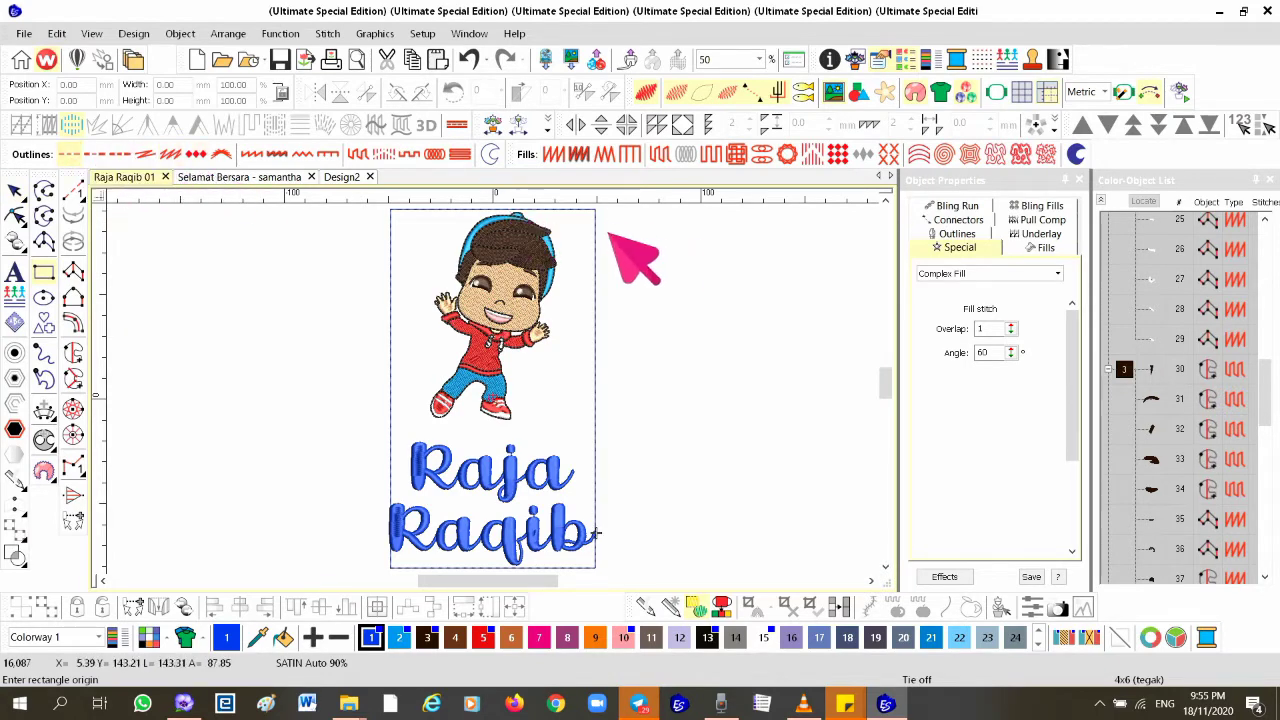
{"action": "left_click", "coordinate": [622, 268]}
{"action": "left_click", "coordinate": [782, 516]}
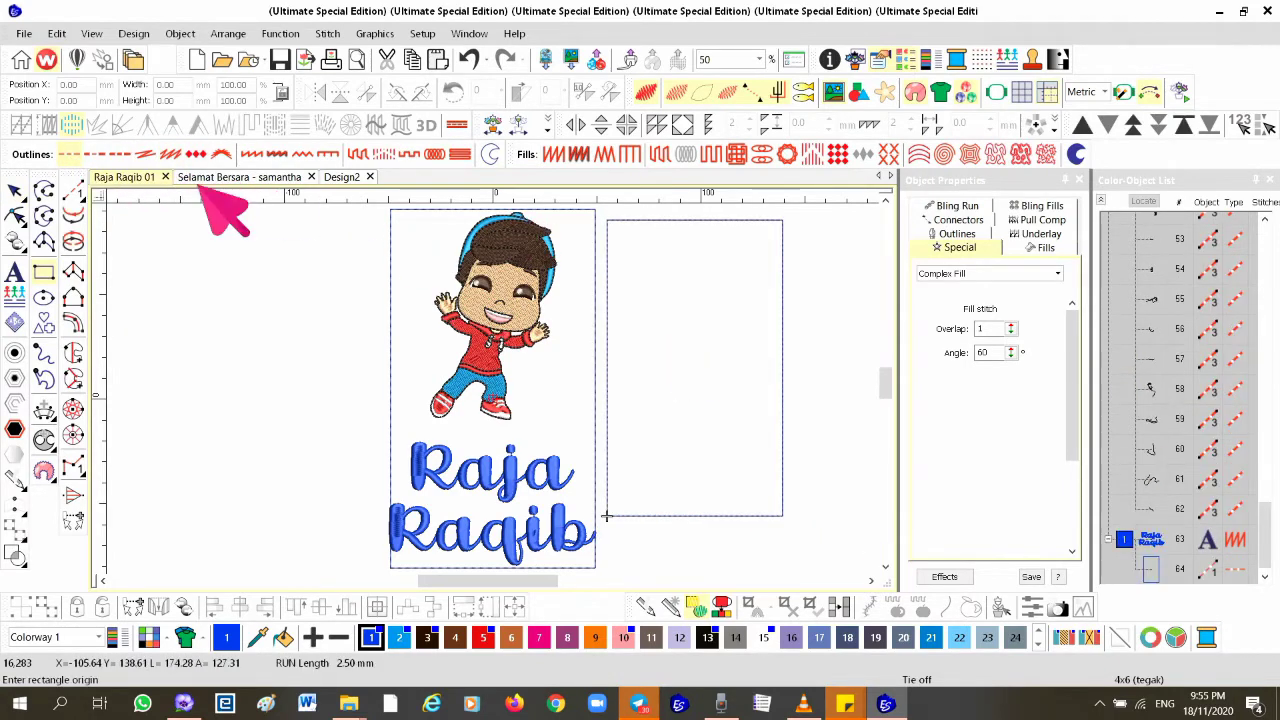
Resize the new rectangle to a width of 98 mm and a height of 170 mm.
{"action": "left_click", "coordinate": [13, 188]}
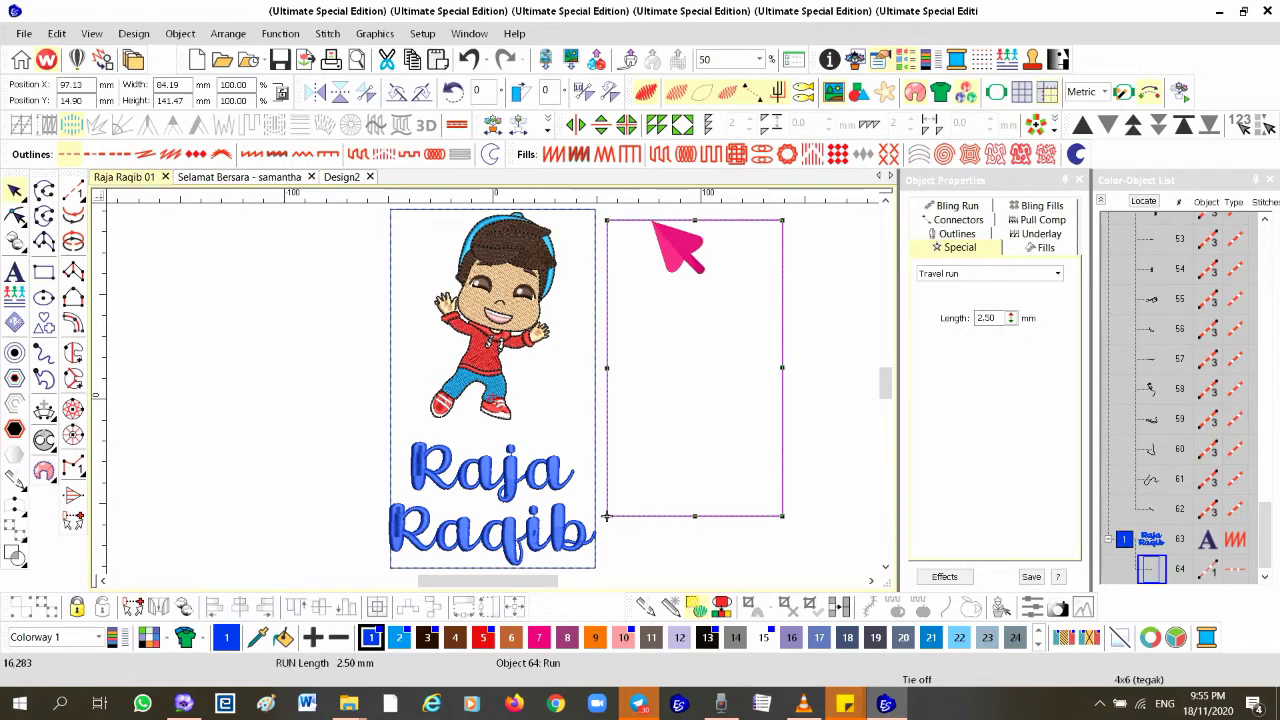
{"action": "left_click", "coordinate": [168, 85]}
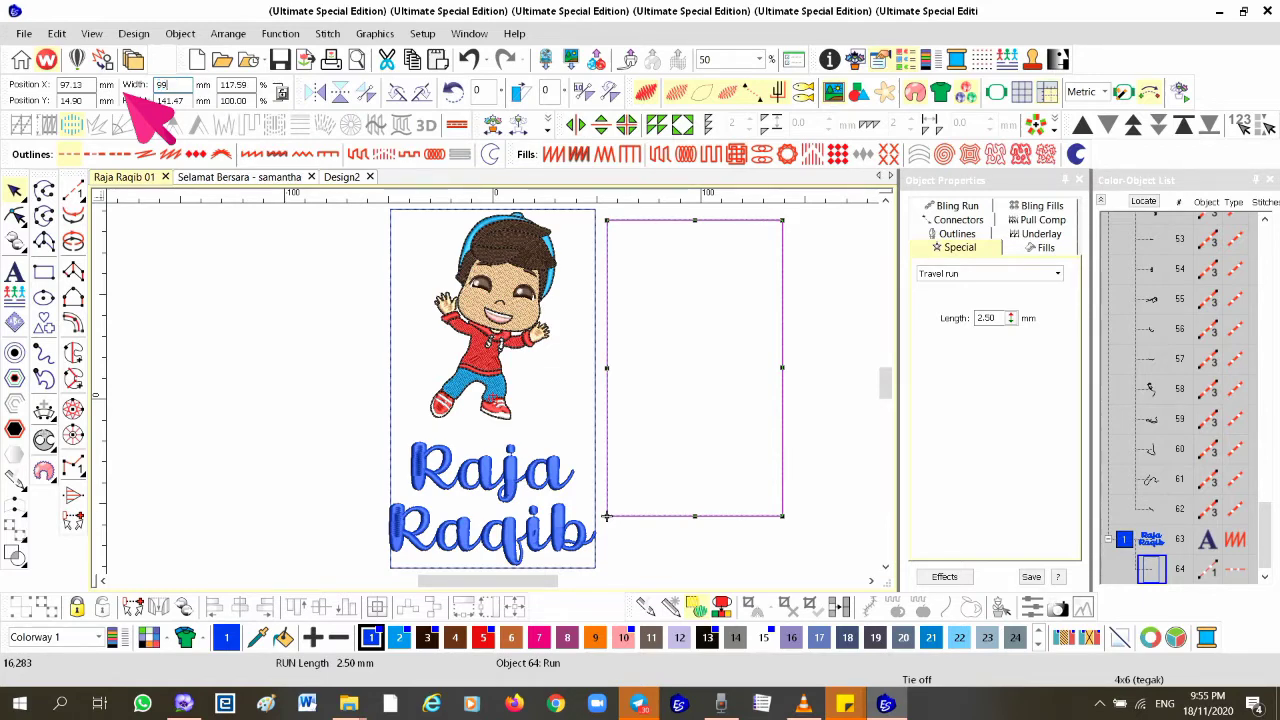
{"action": "key", "text": "Tab"}
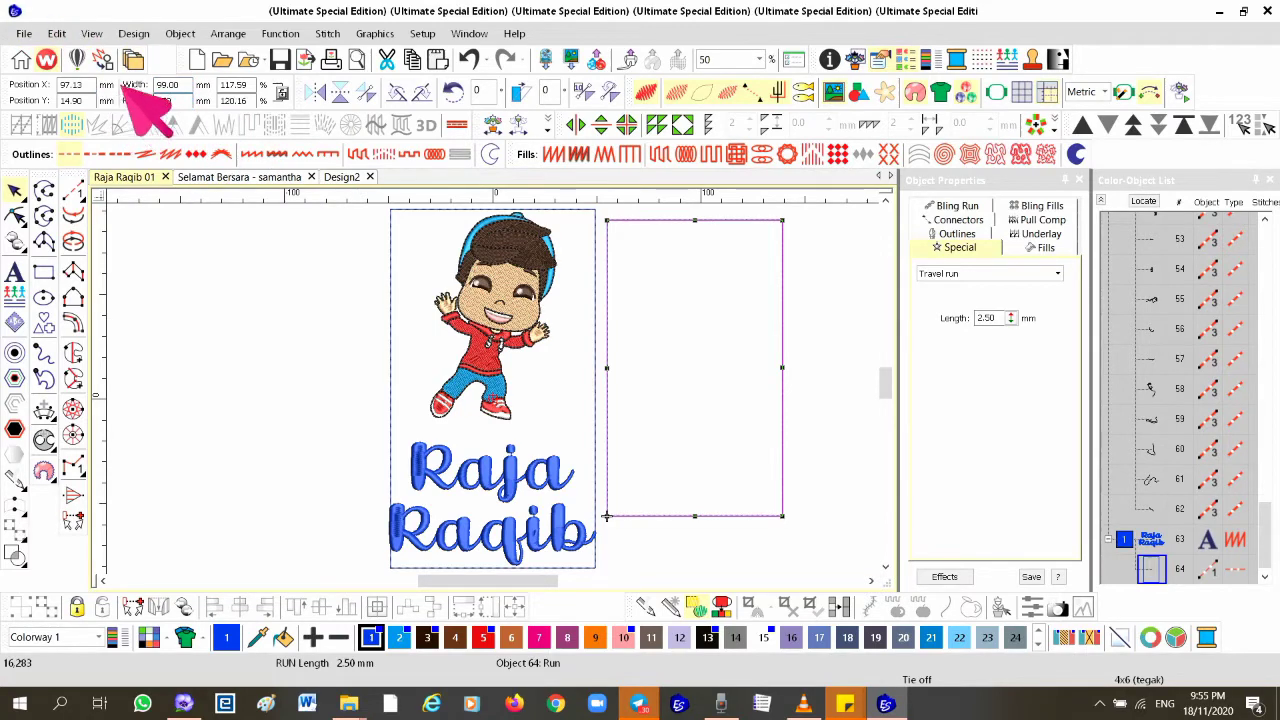
{"action": "type", "text": "170"}
{"action": "key", "text": "Return"}
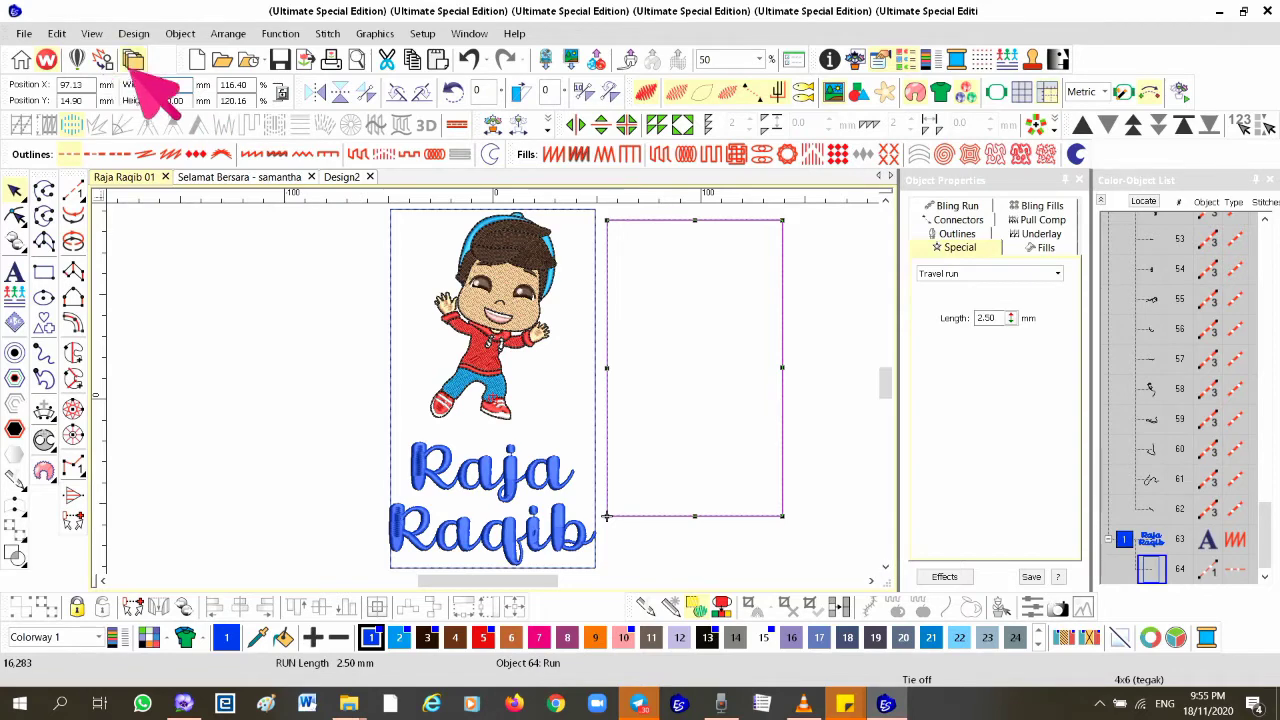
{"action": "key", "text": "Return"}
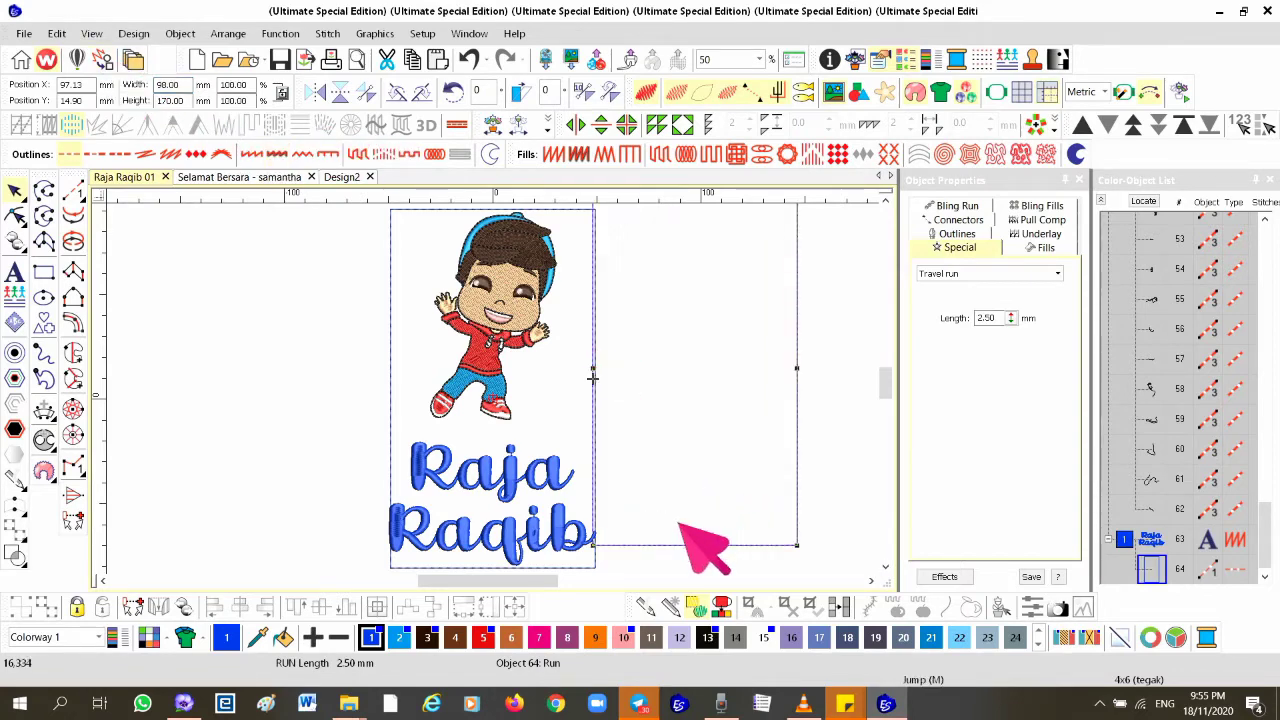
Move the 98 × 170 mm rectangle alongside the frame around the design and compare the sizes of the two.
{"action": "left_click_drag", "start_coordinate": [729, 536], "coordinate": [612, 489]}
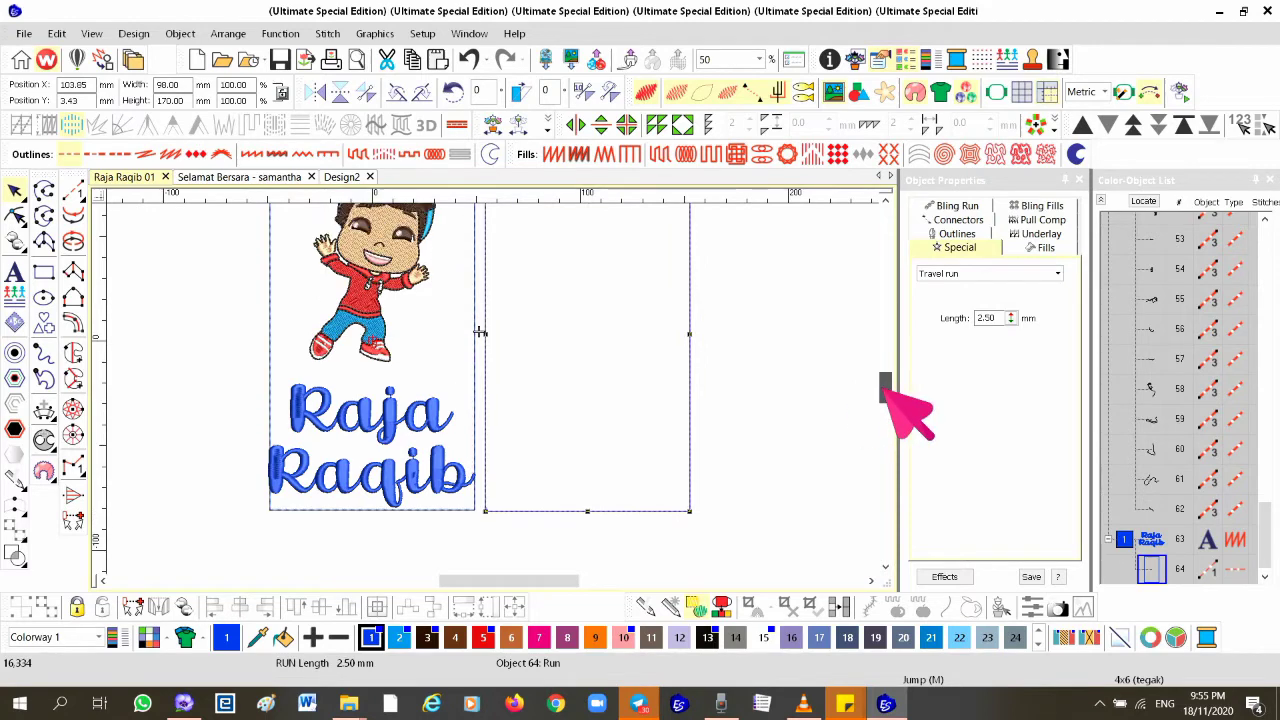
{"action": "scroll", "coordinate": [883, 393], "scroll_direction": "up", "scroll_amount": 2}
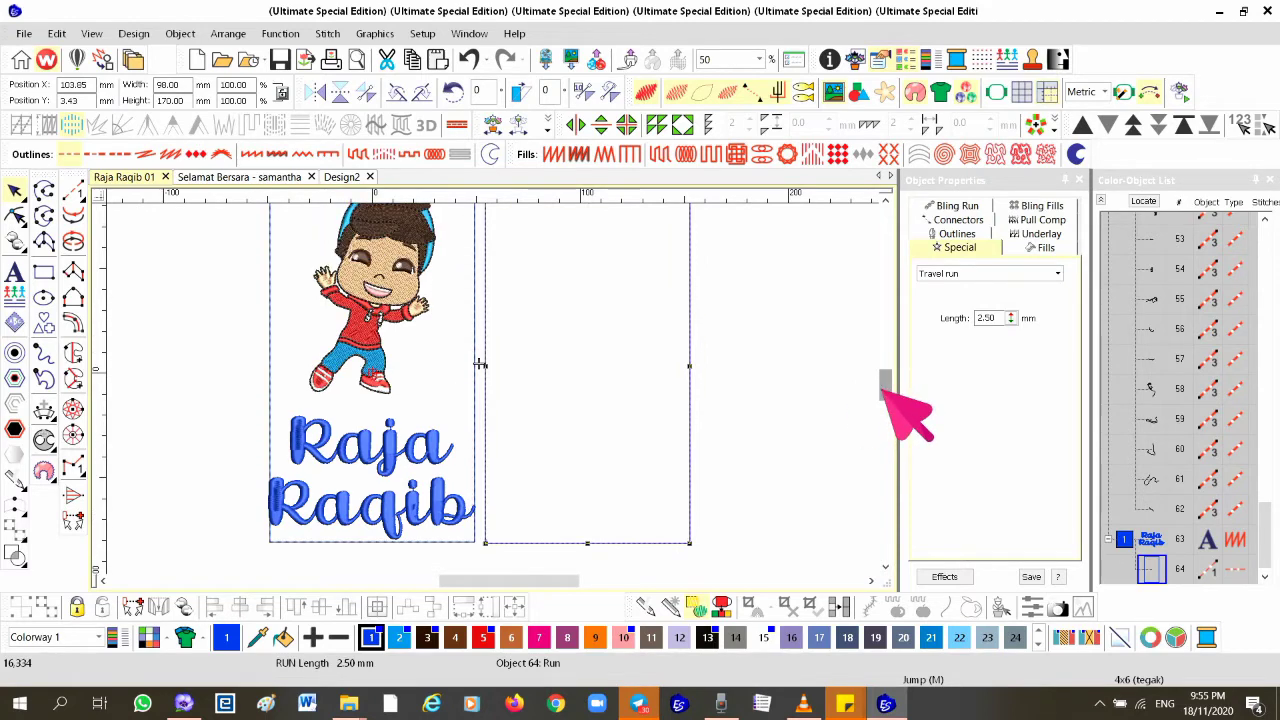
{"action": "left_click", "coordinate": [771, 335]}
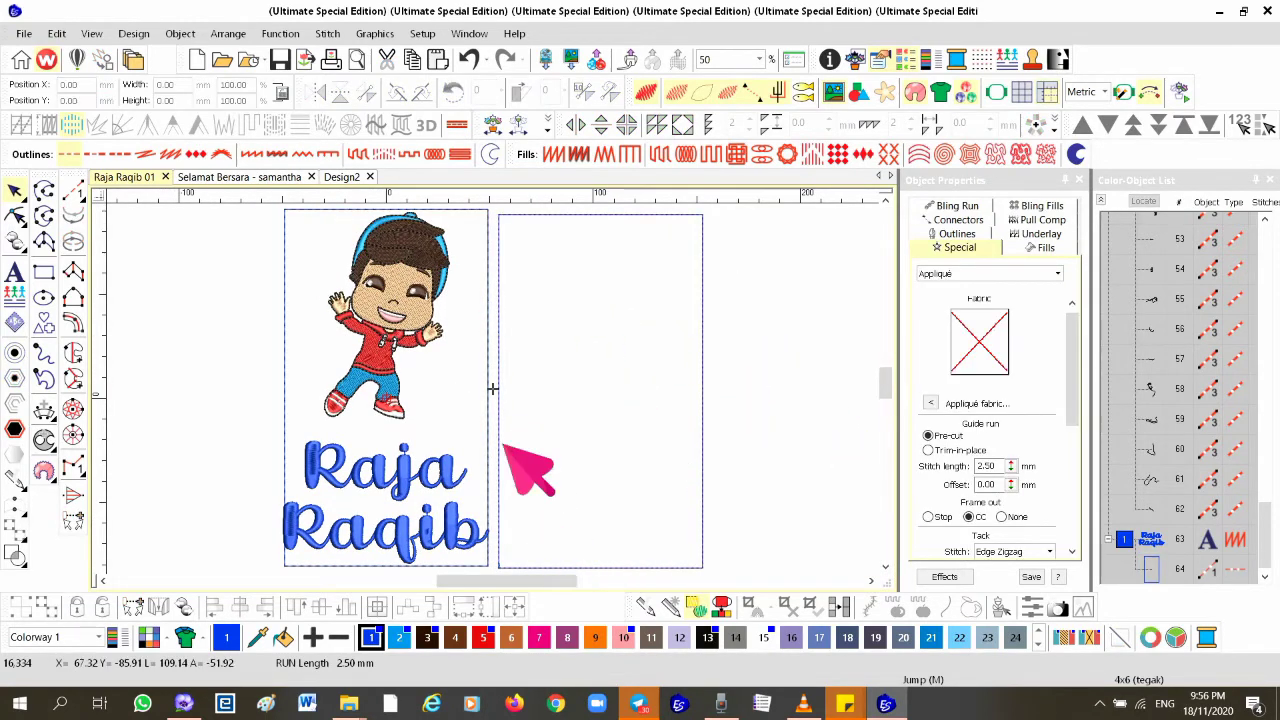
{"action": "left_click", "coordinate": [492, 388]}
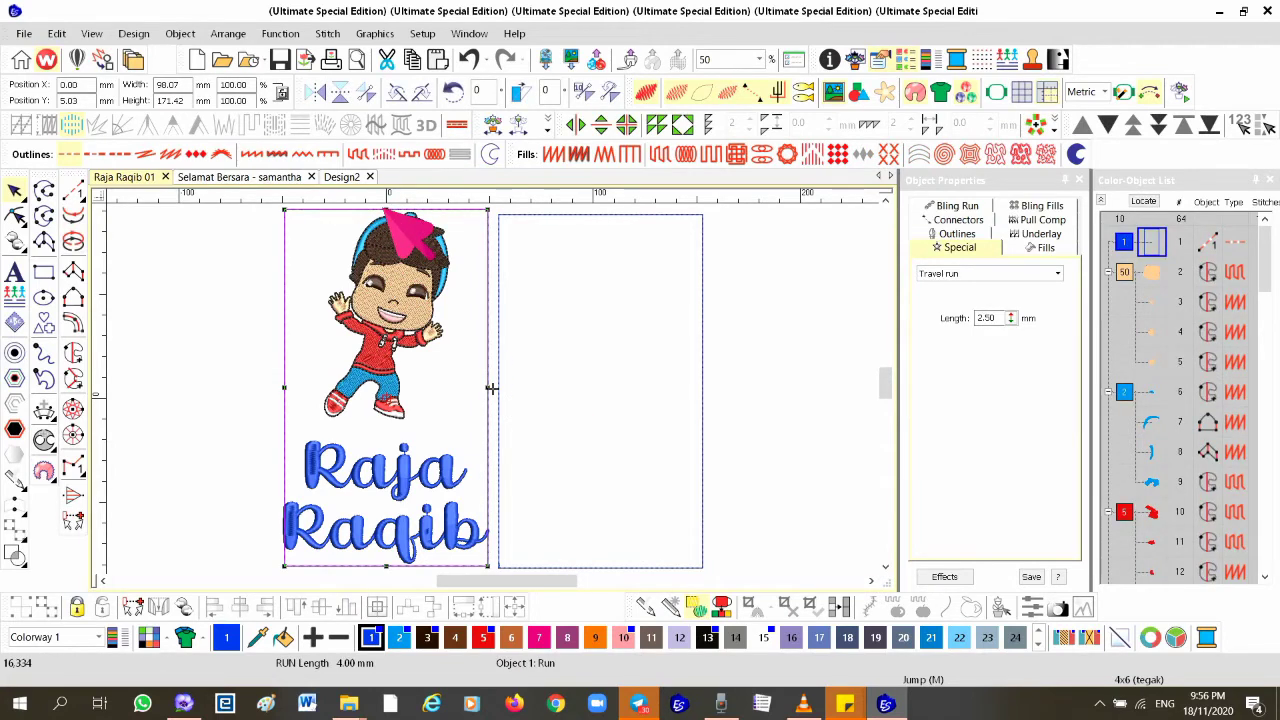
Delete the trial rectangle beside the design.
{"action": "left_click", "coordinate": [575, 215]}
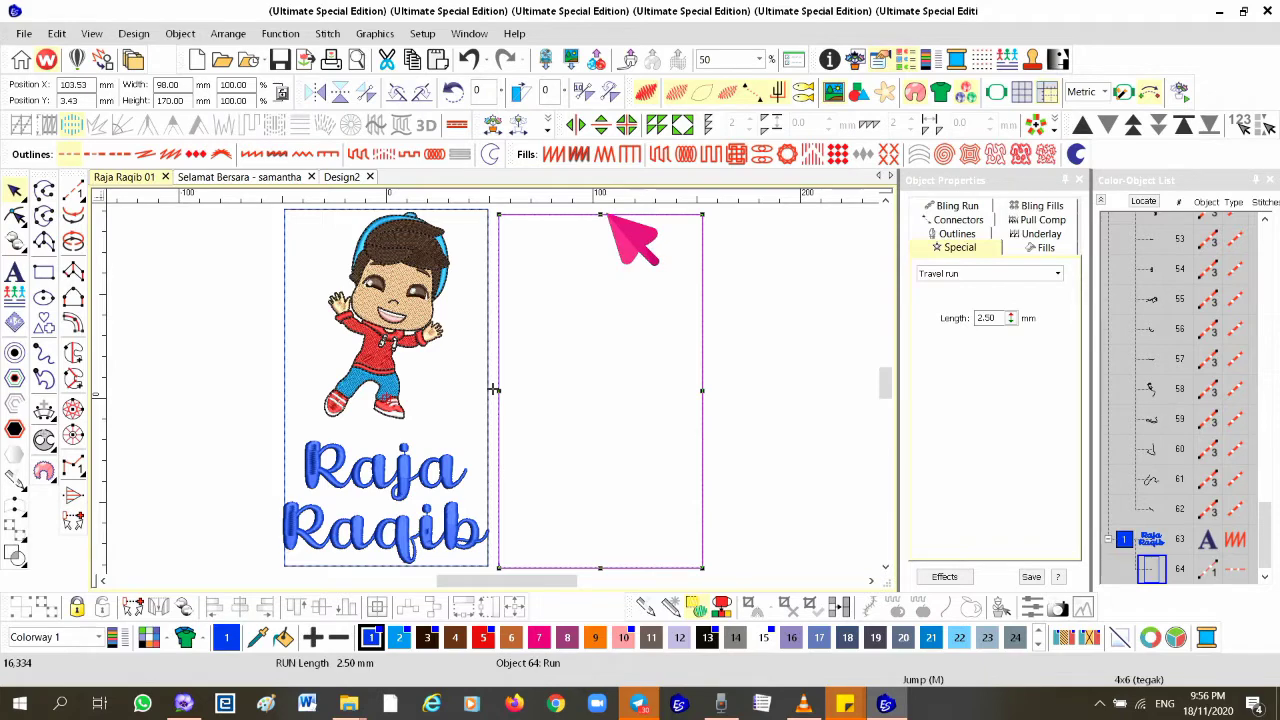
{"action": "key", "text": "Delete"}
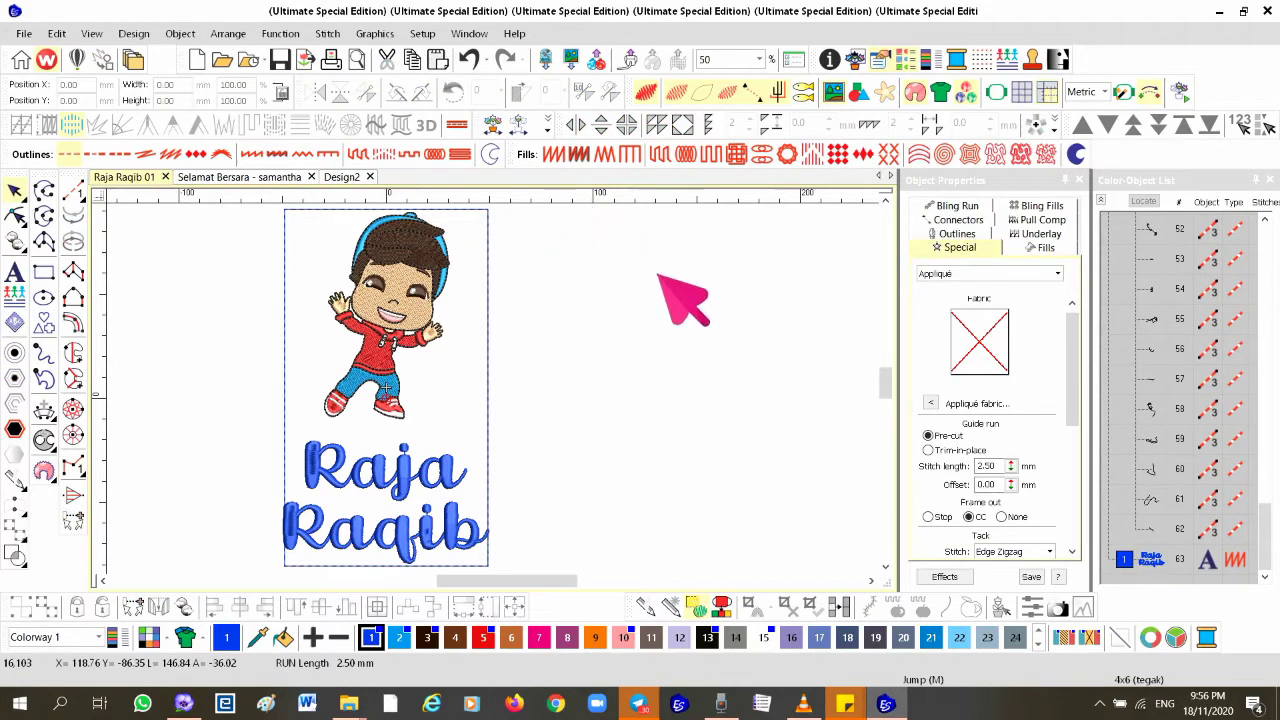
Start creating a custom hoop from the hoop options and name it 4x6 tegak.
{"action": "left_click", "coordinate": [423, 35]}
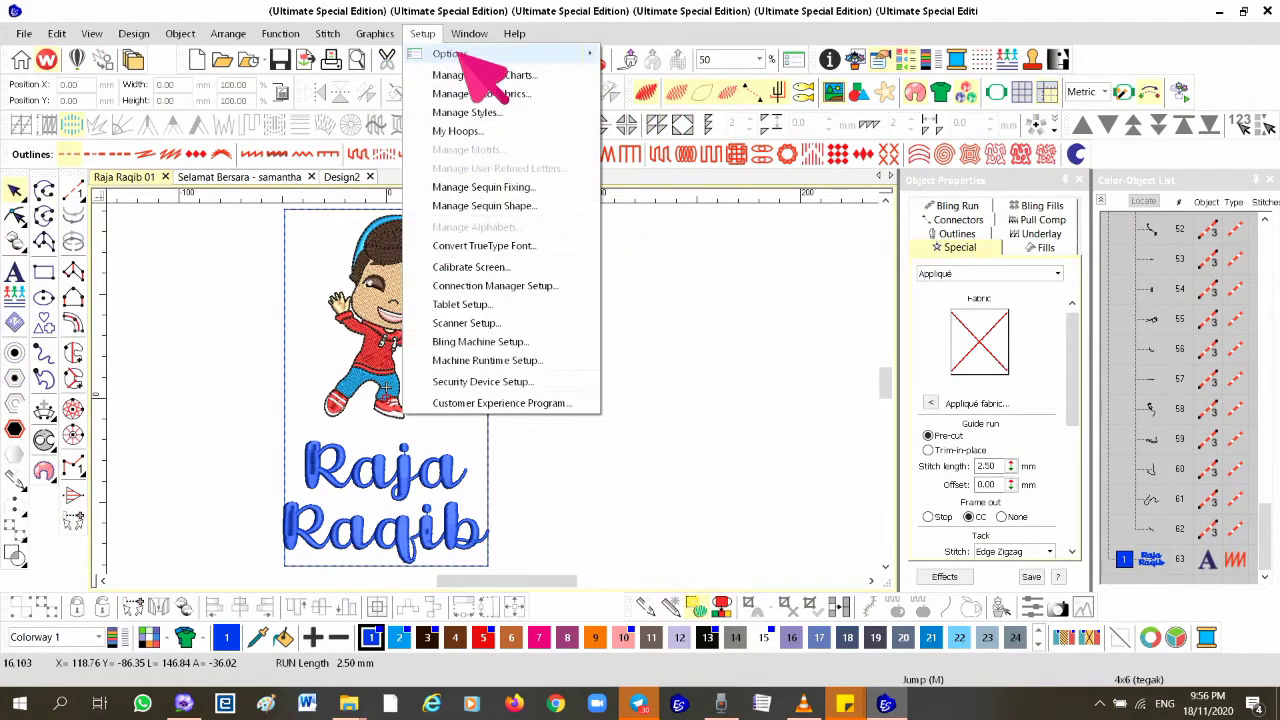
{"action": "mouse_move", "coordinate": [462, 58]}
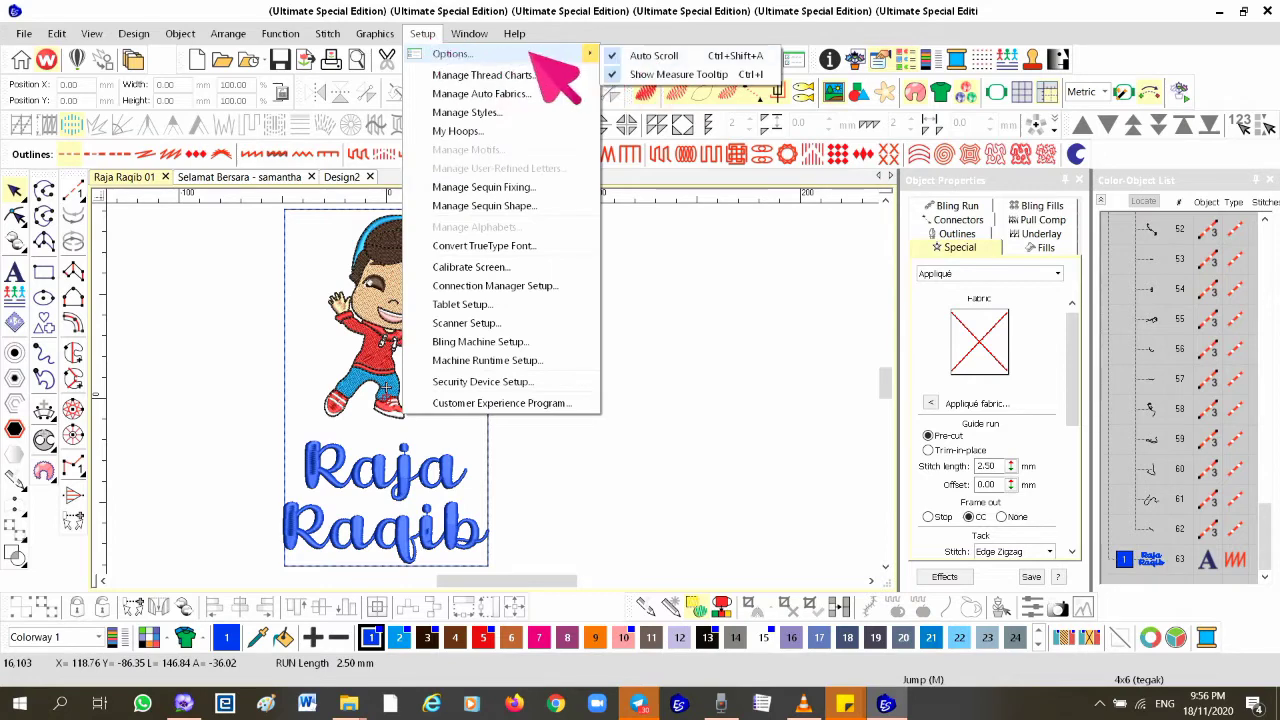
{"action": "key", "text": "Escape"}
{"action": "key", "text": "Escape"}
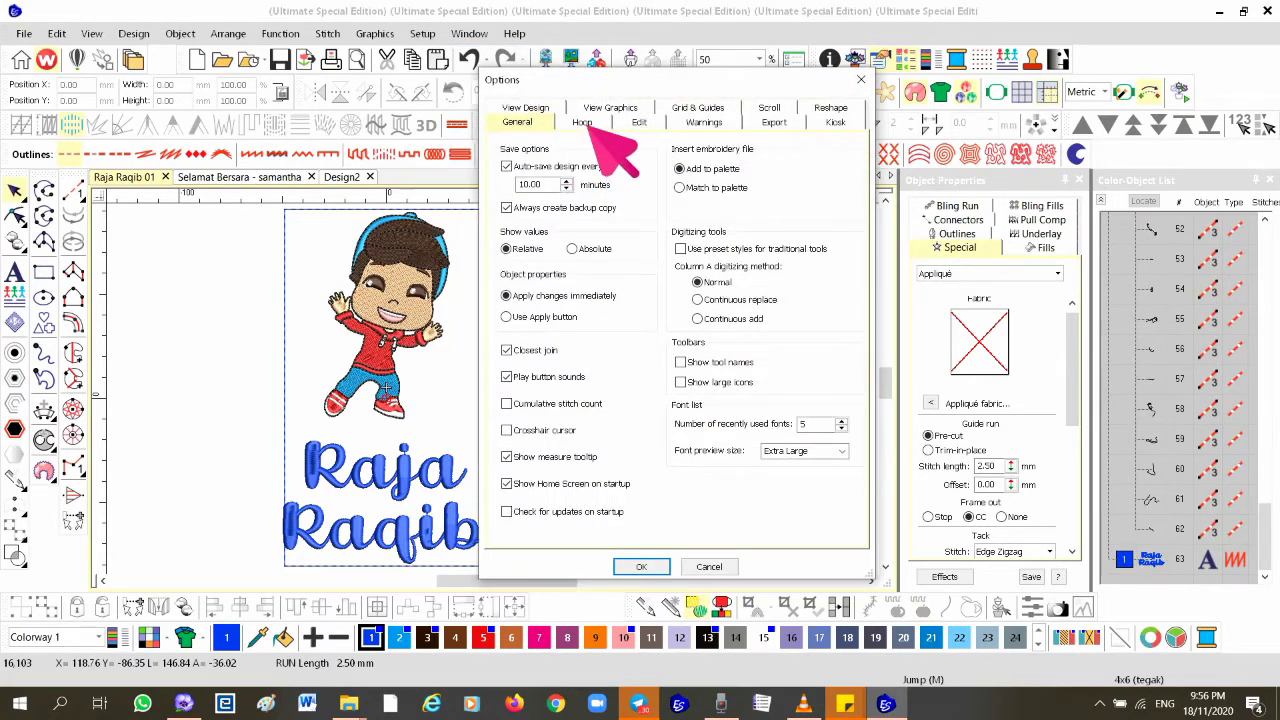
{"action": "left_click", "coordinate": [597, 124]}
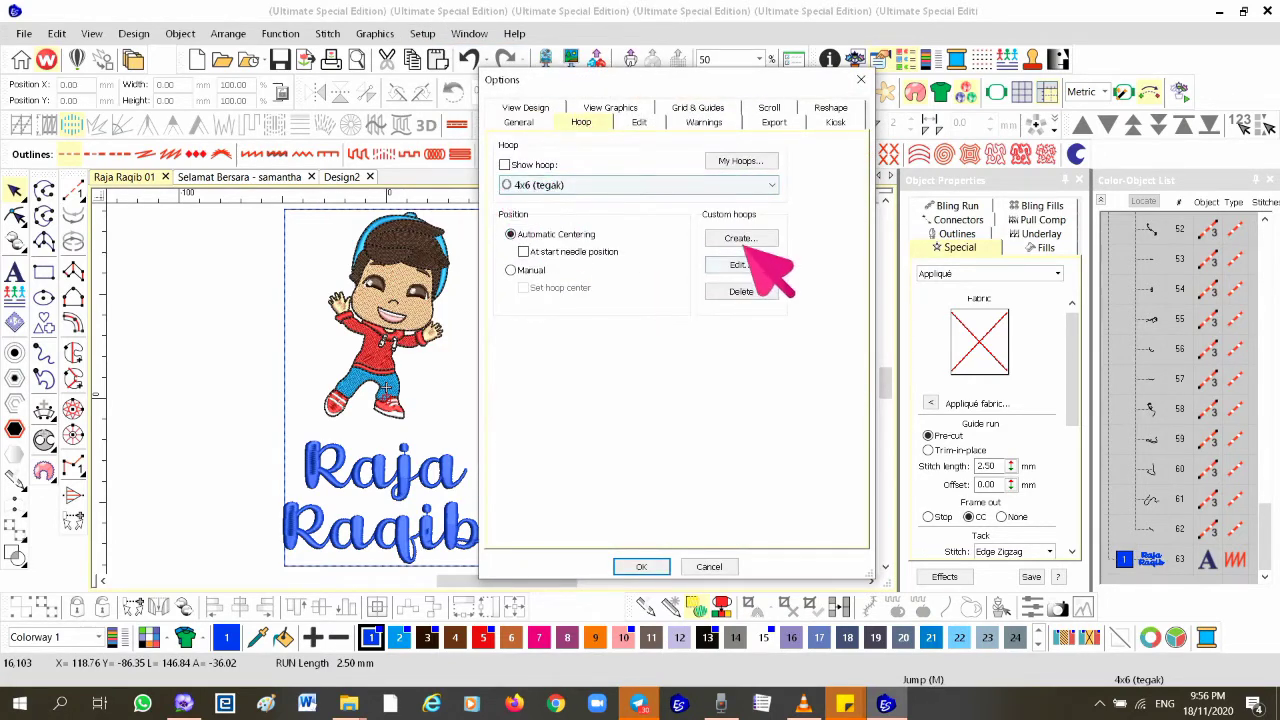
{"action": "left_click", "coordinate": [740, 238]}
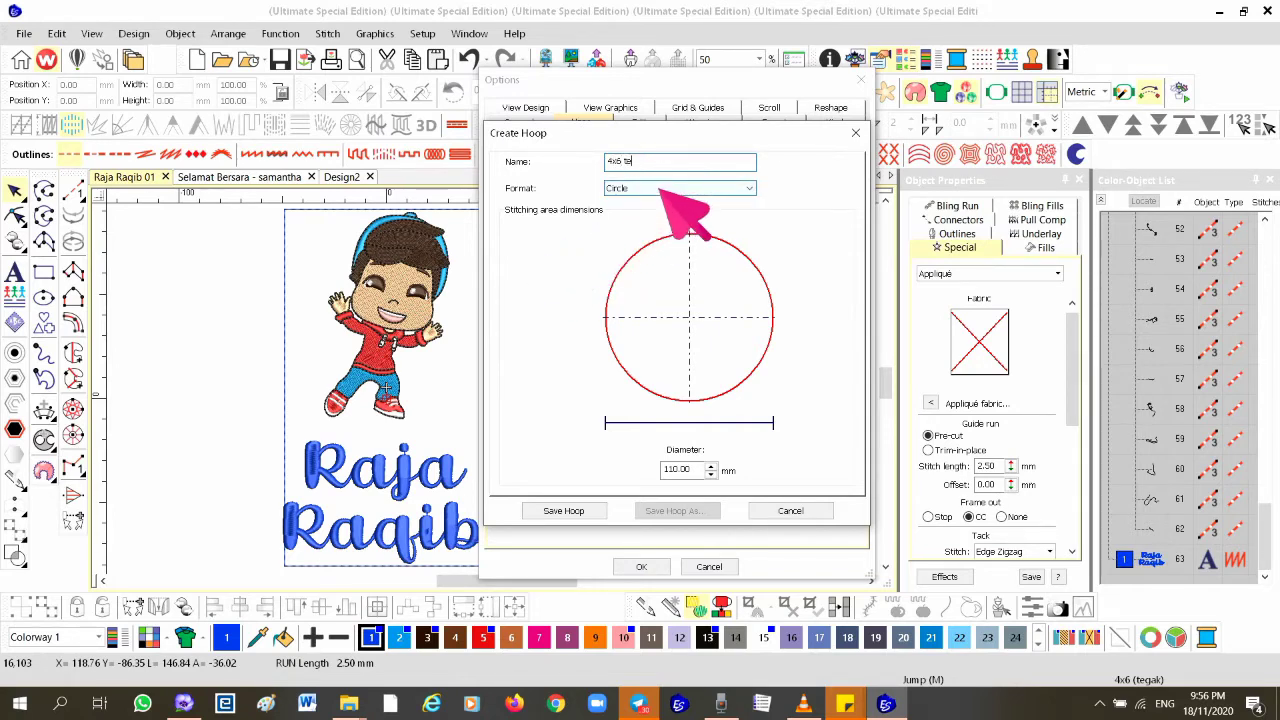
Set the custom hoop's format to Rectangle with a width of 100 mm and a height of 172 mm.
{"action": "left_click", "coordinate": [729, 192]}
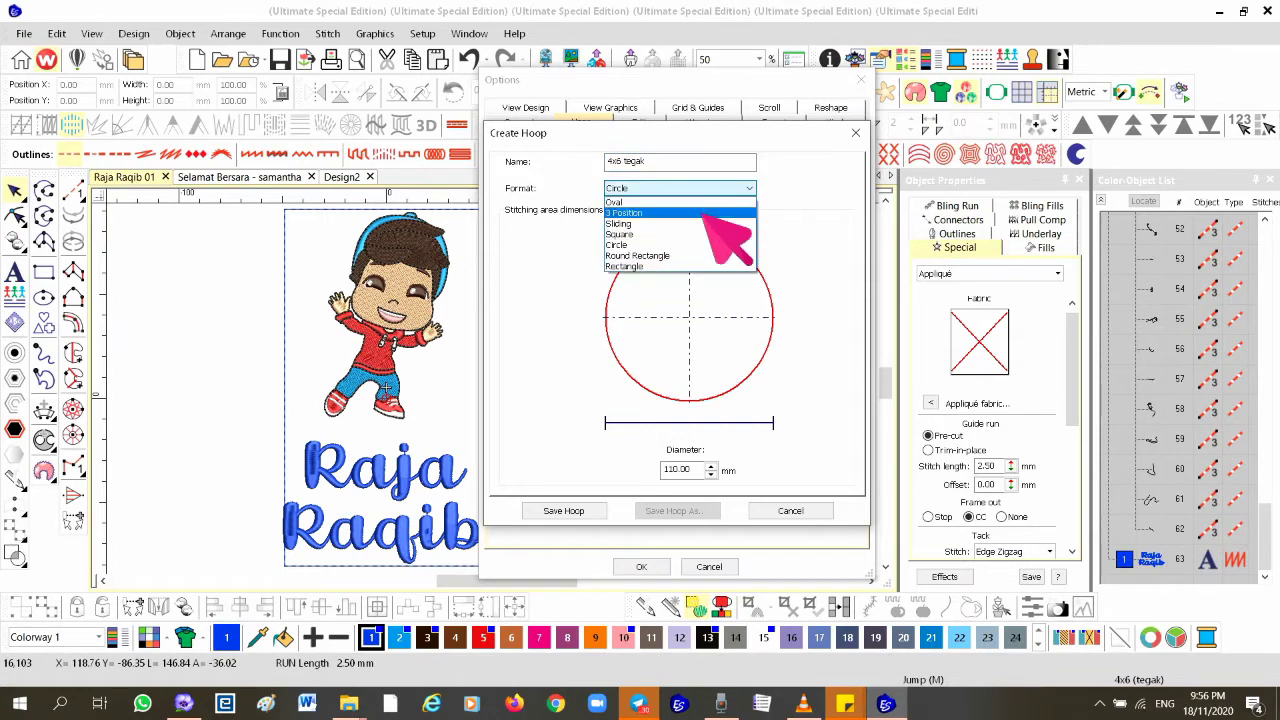
{"action": "left_click", "coordinate": [680, 266]}
{"action": "double_click", "coordinate": [695, 470]}
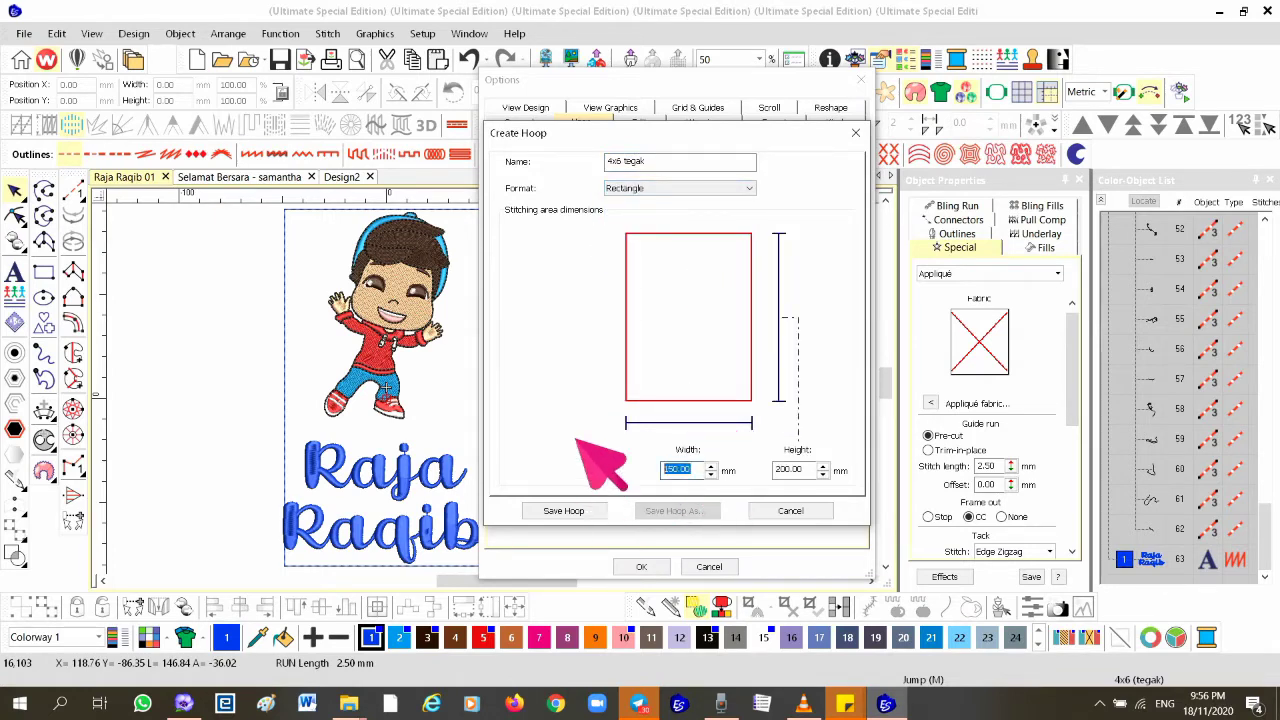
{"action": "type", "text": "100"}
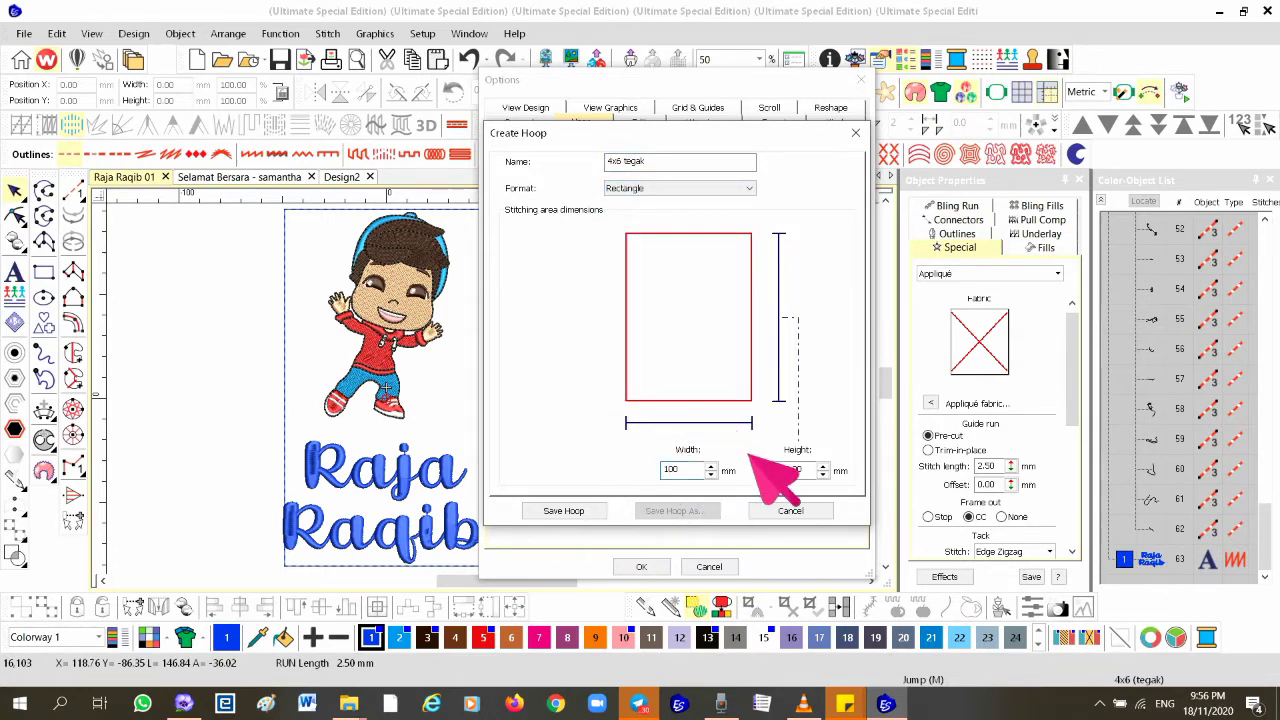
{"action": "double_click", "coordinate": [790, 469]}
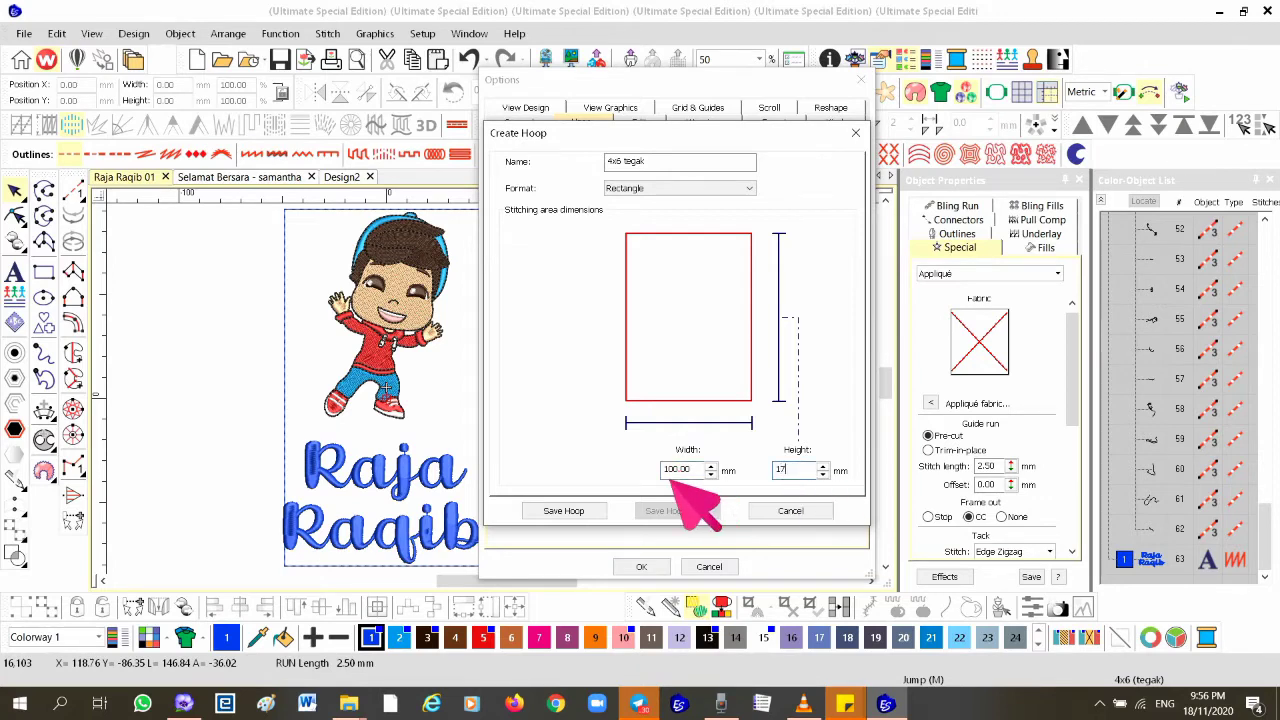
Save the custom hoop under the name 4x6 tegak1 and apply the options.
{"action": "left_click", "coordinate": [575, 511]}
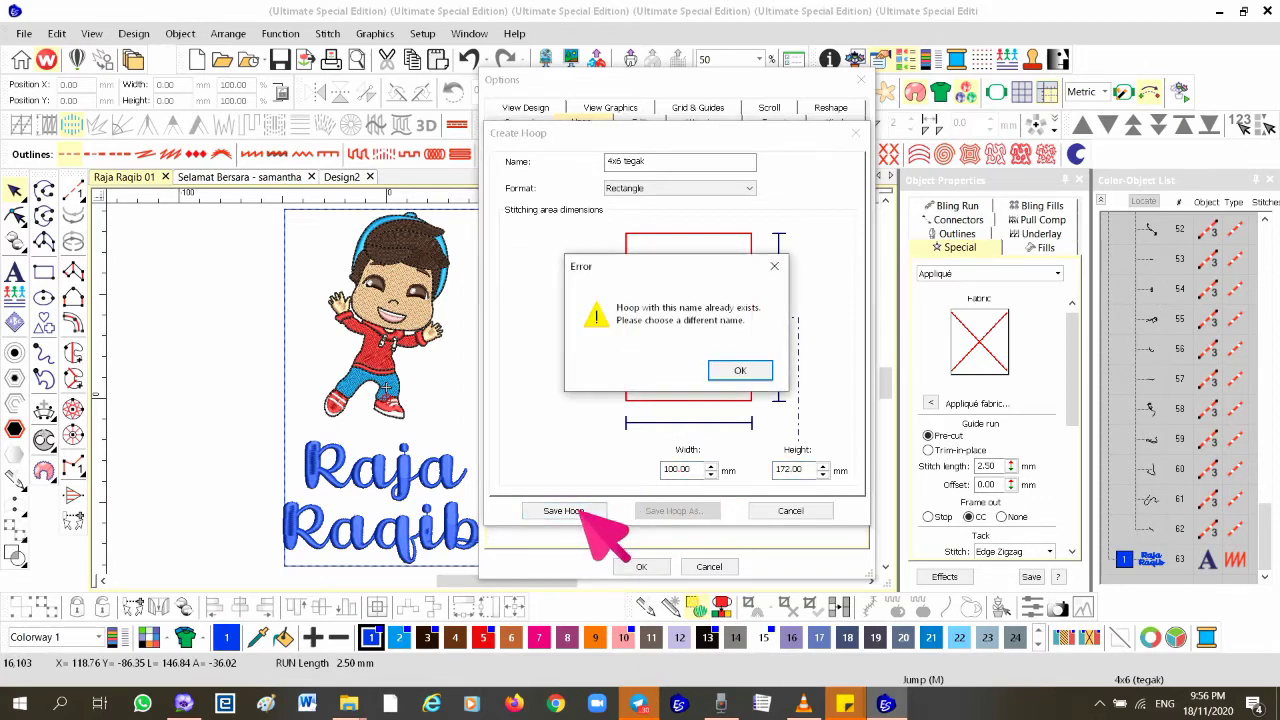
{"action": "left_click", "coordinate": [735, 372]}
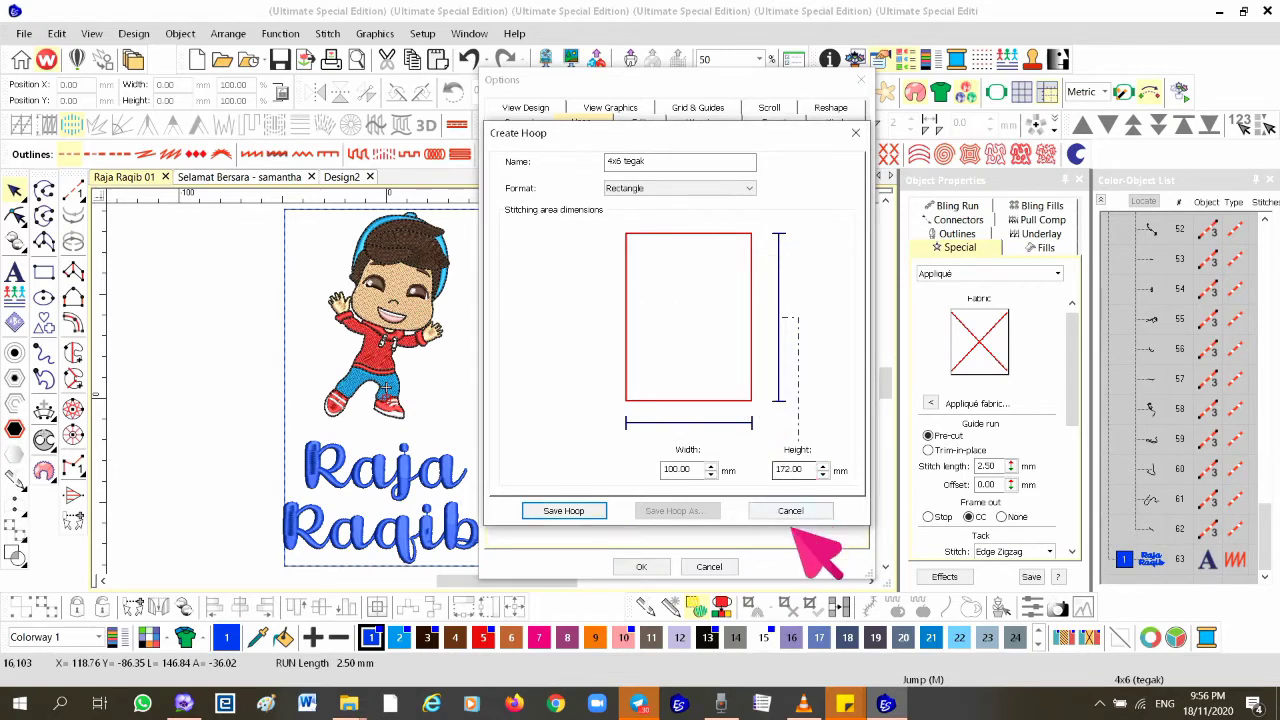
{"action": "left_click", "coordinate": [688, 186]}
{"action": "left_click", "coordinate": [698, 163]}
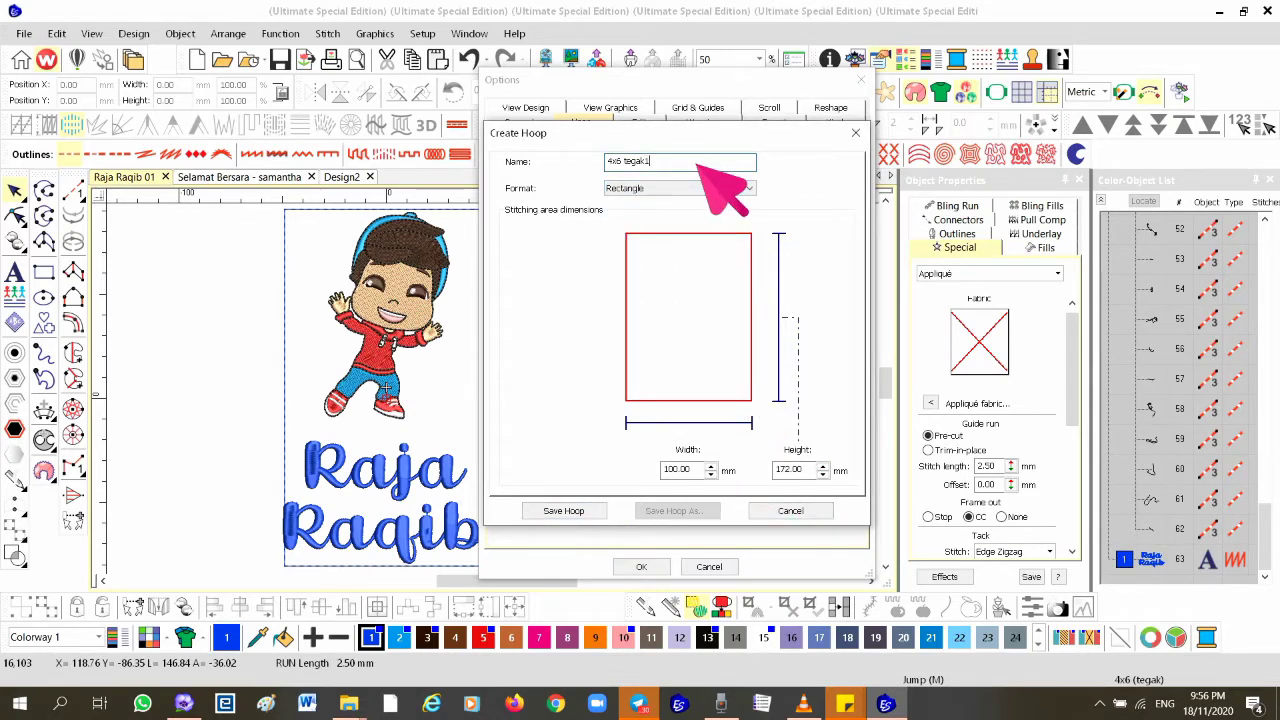
{"action": "left_click", "coordinate": [568, 511]}
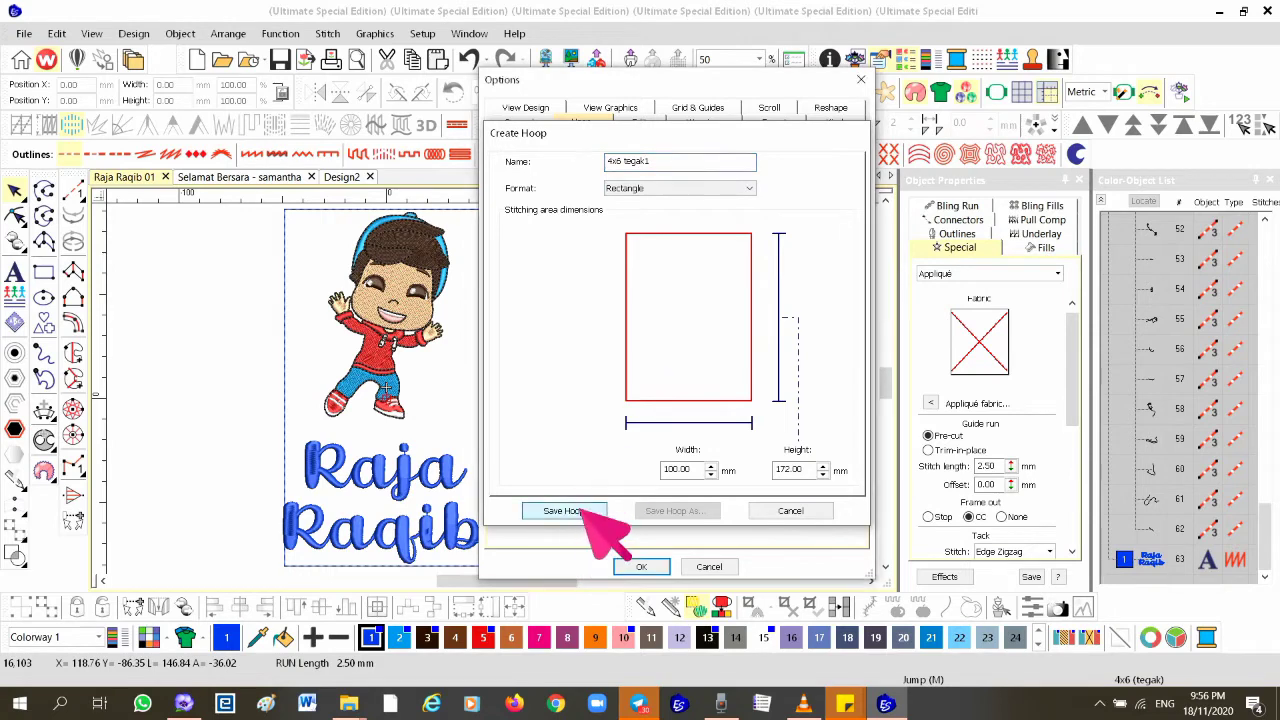
{"action": "left_click", "coordinate": [642, 567]}
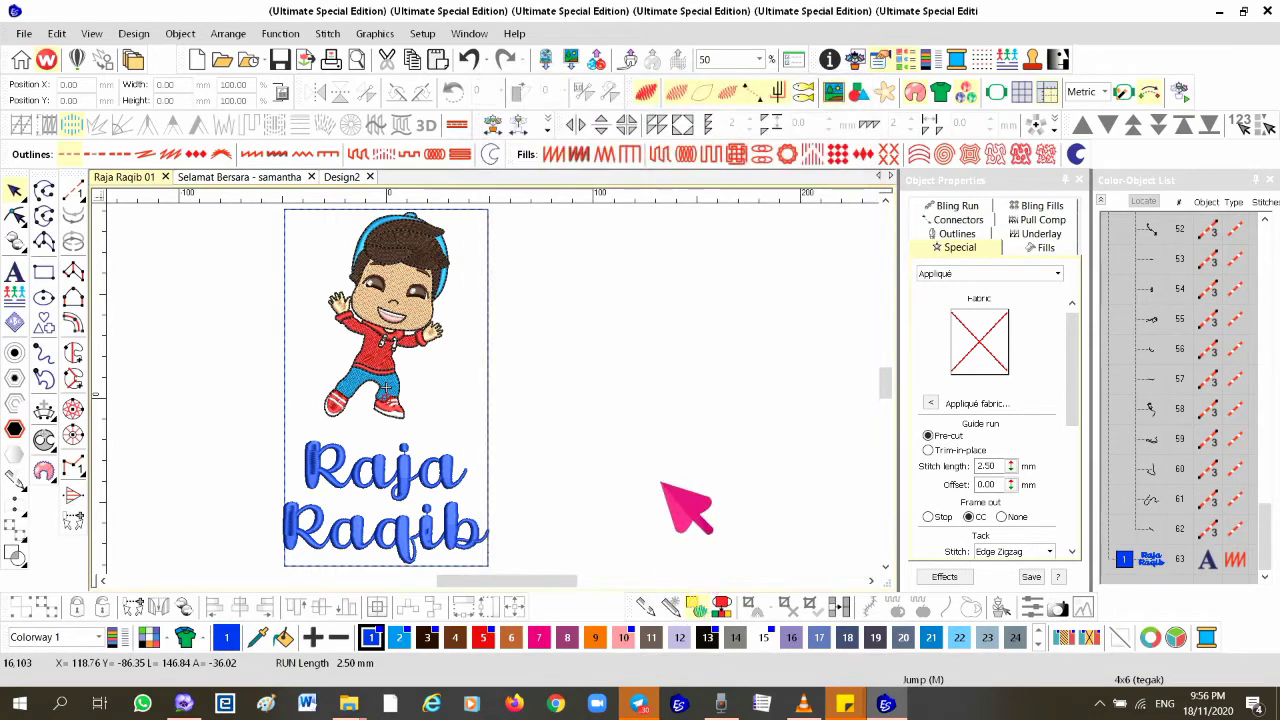
Show the hoop around the design to check how it fits, and hide it again.
{"action": "left_click", "coordinate": [995, 91]}
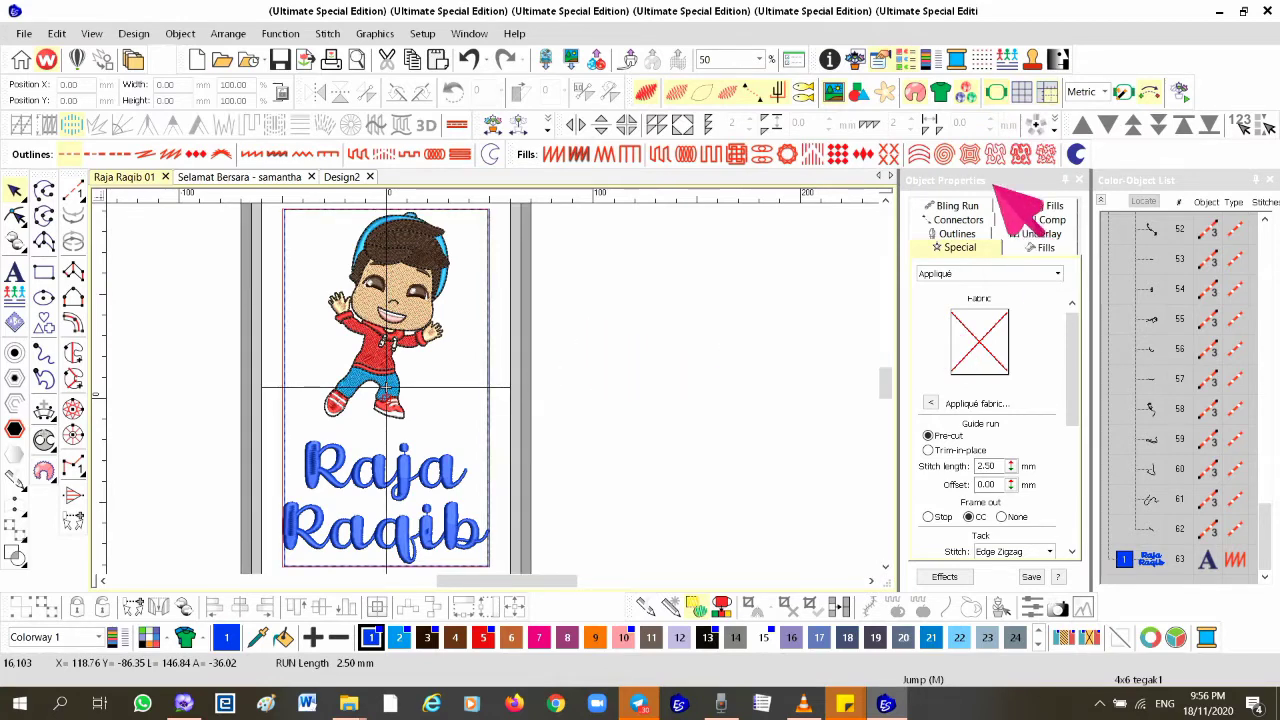
{"action": "scroll", "coordinate": [443, 414], "scroll_direction": "down", "scroll_amount": 1}
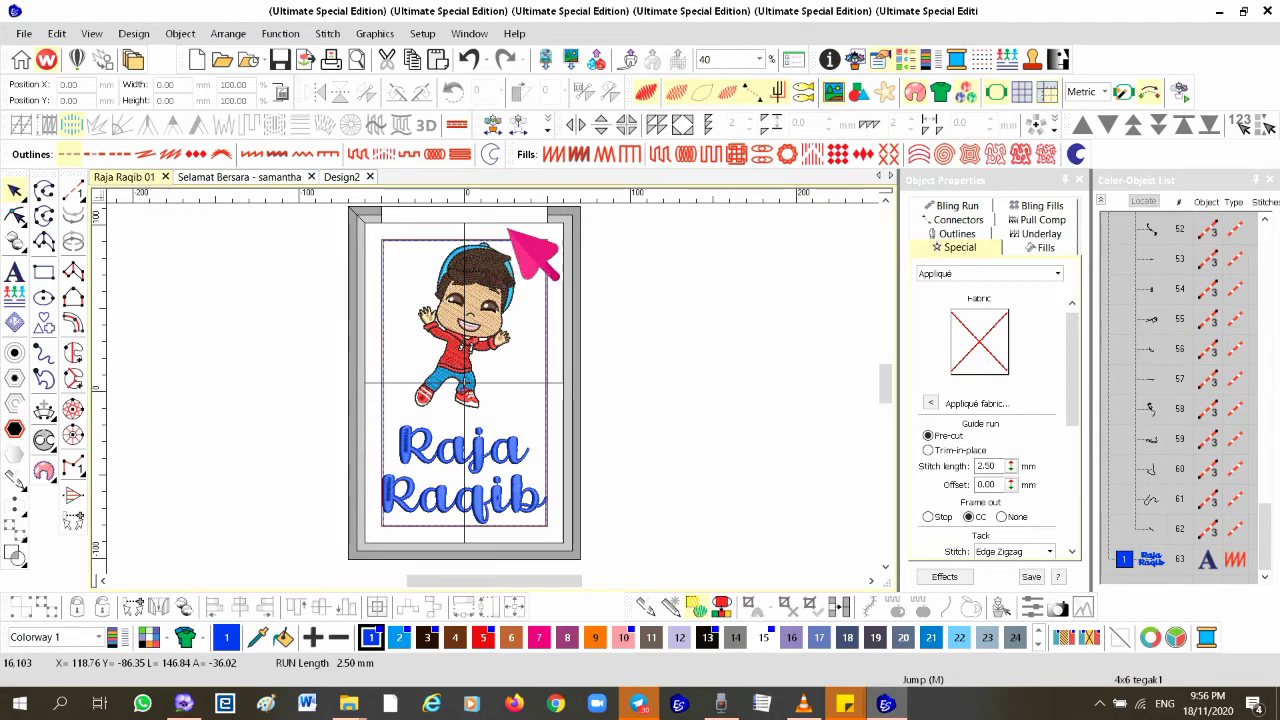
{"action": "left_click", "coordinate": [996, 92]}
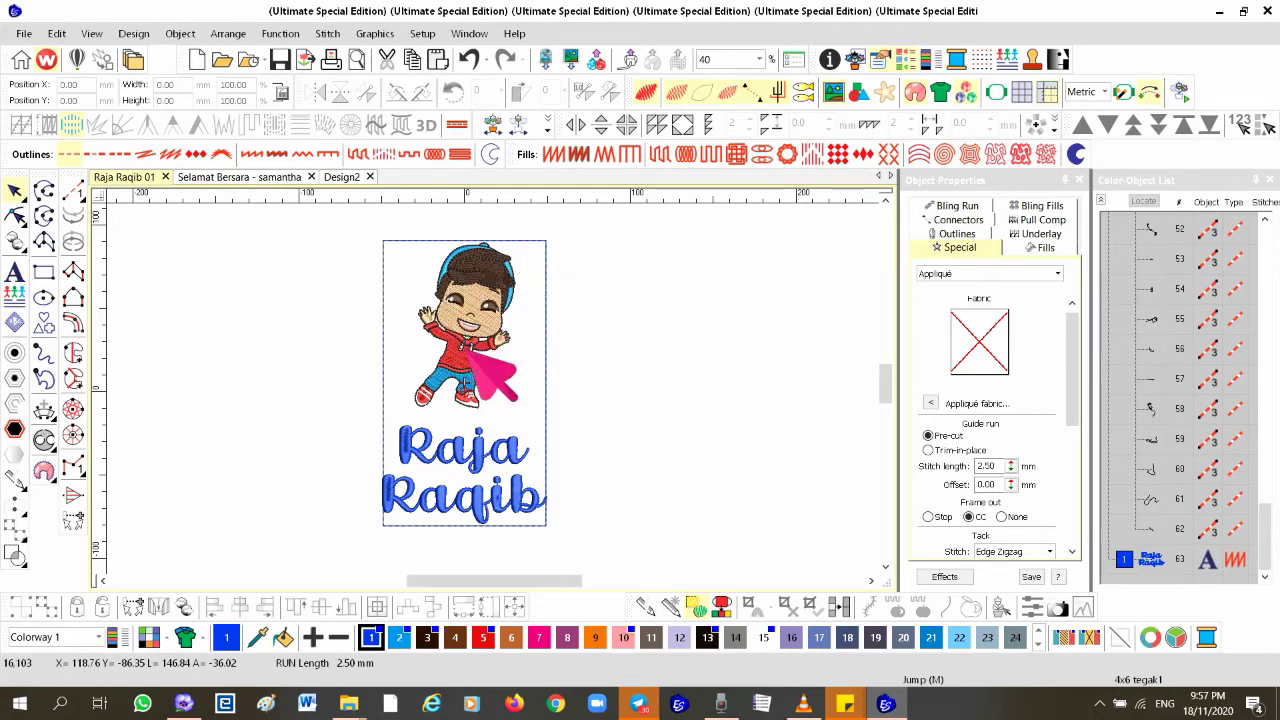
Select the boy character to check its size and switch the measurement units to U.S.
{"action": "scroll", "coordinate": [534, 357], "scroll_direction": "up", "scroll_amount": 1}
{"action": "scroll", "coordinate": [520, 450], "scroll_direction": "down", "scroll_amount": 2}
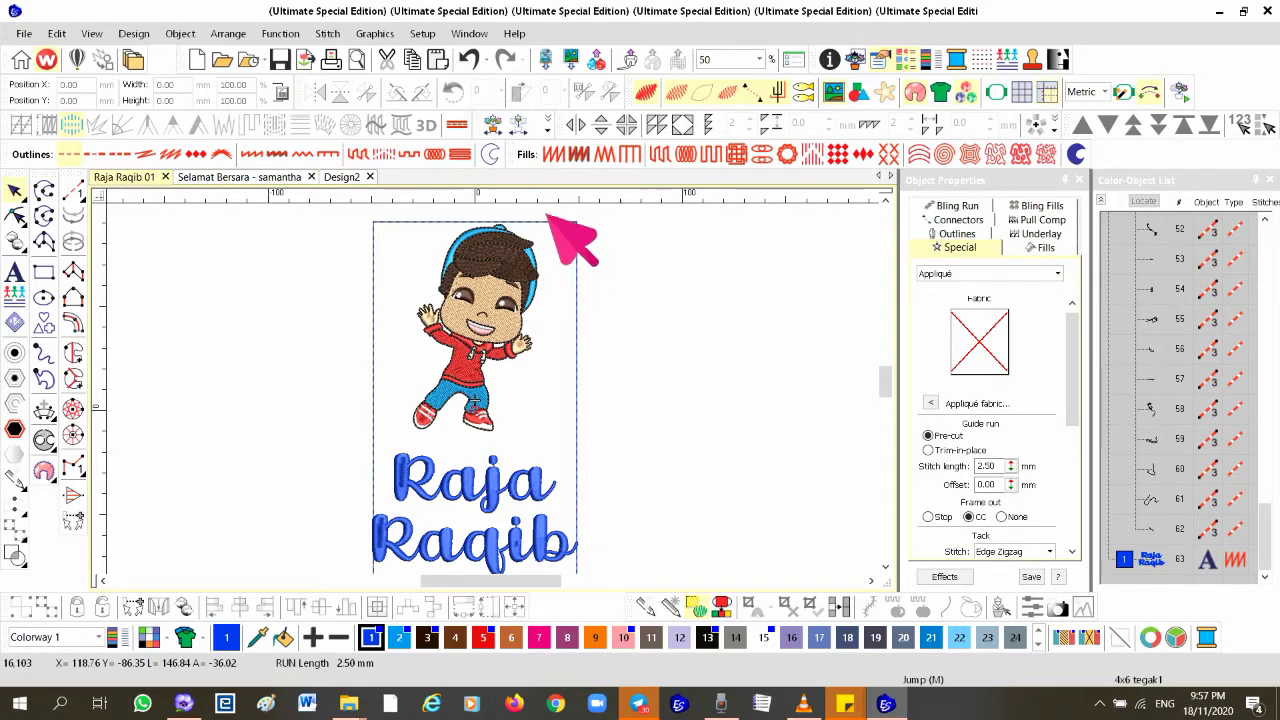
{"action": "left_click_drag", "start_coordinate": [548, 228], "coordinate": [396, 440]}
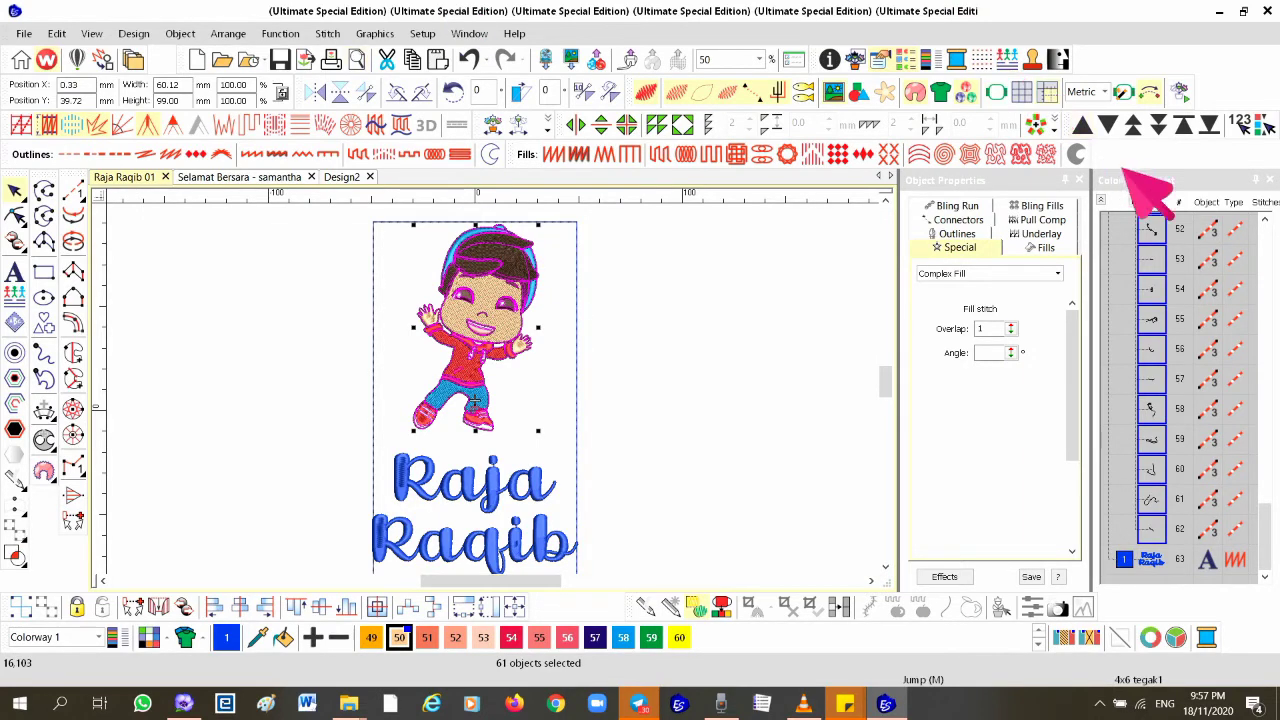
{"action": "left_click", "coordinate": [1104, 91]}
{"action": "left_click", "coordinate": [1106, 121]}
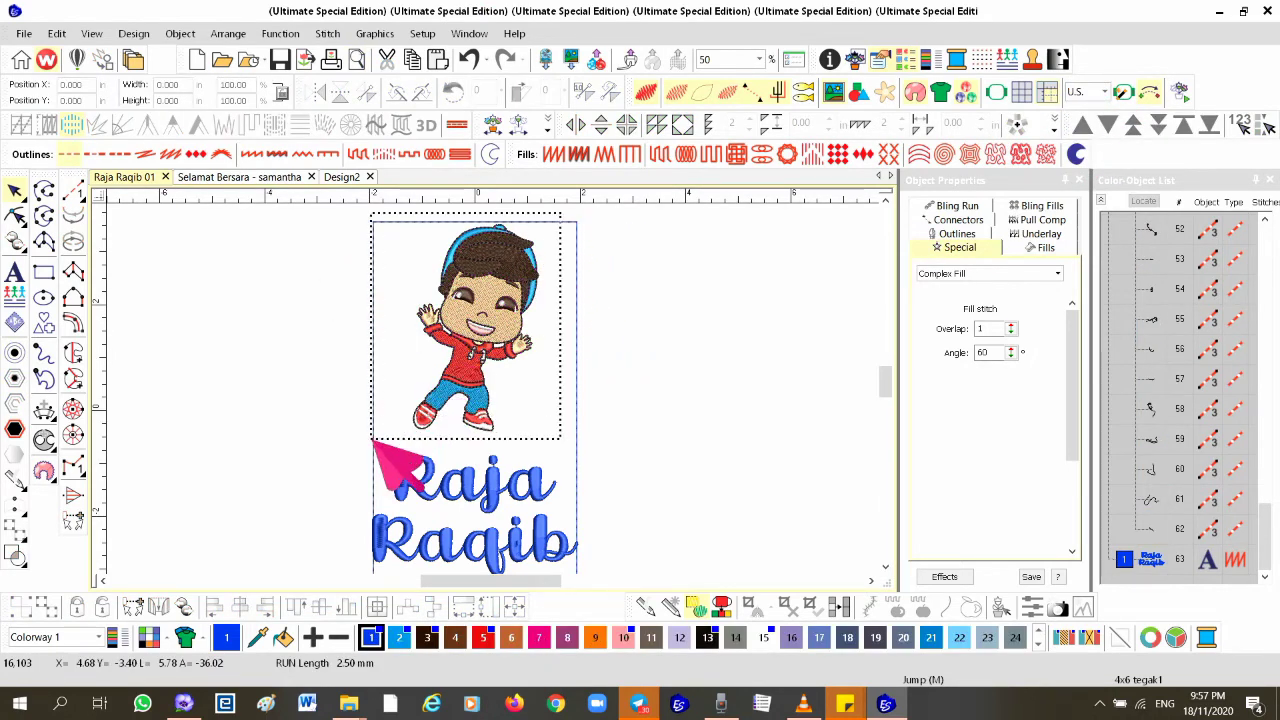
Try setting the boy character's height to 3 in without scaling its width, and undo the change.
{"action": "left_click_drag", "start_coordinate": [373, 441], "coordinate": [372, 438]}
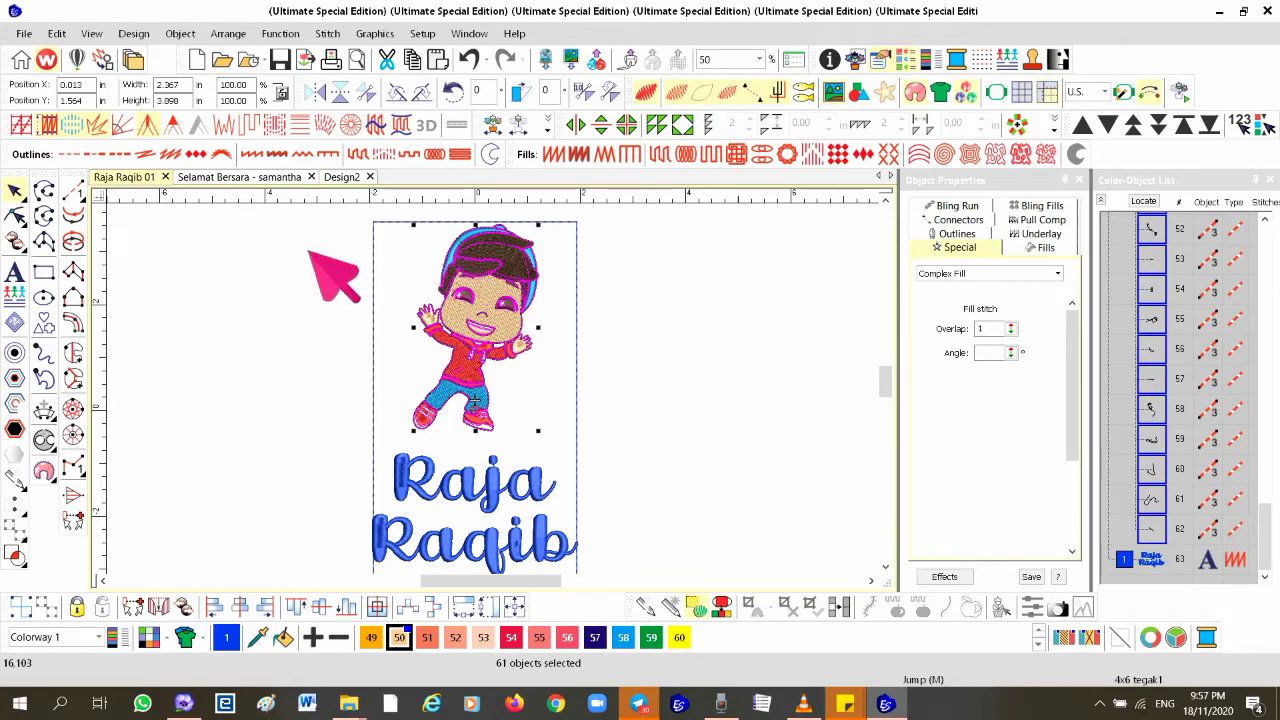
{"action": "double_click", "coordinate": [180, 101]}
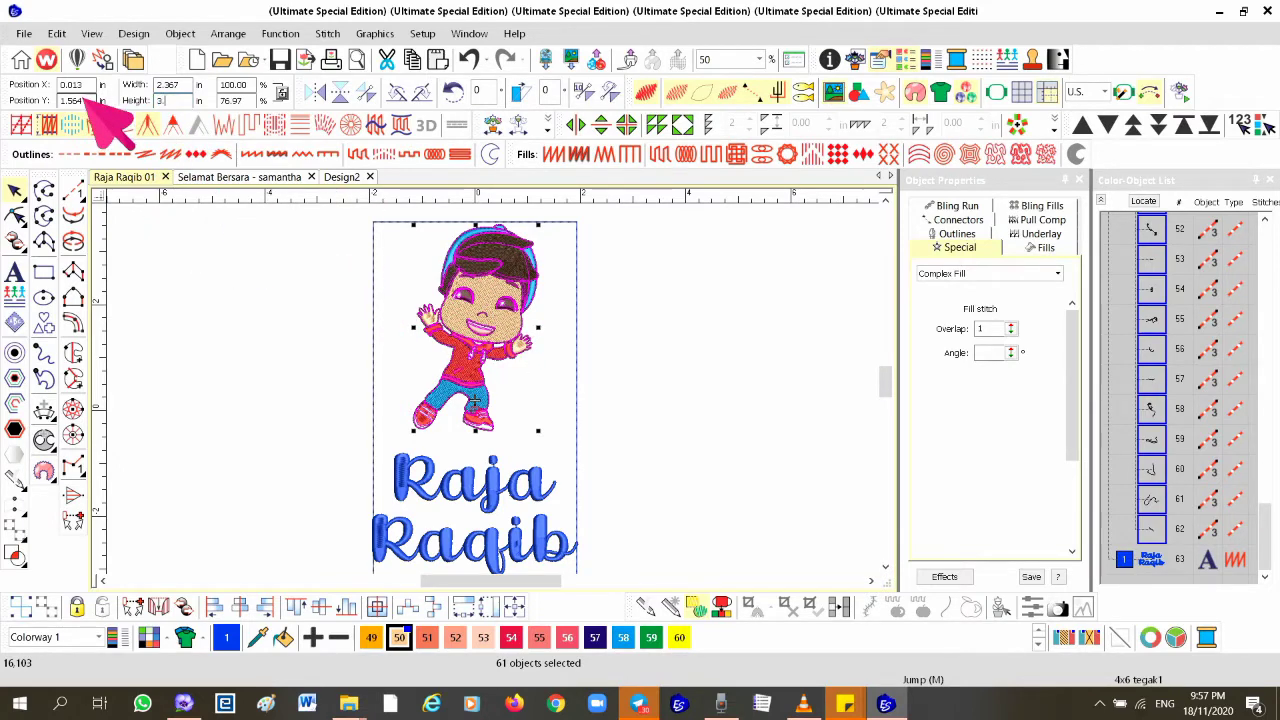
{"action": "type", "text": "3.8"}
{"action": "key", "text": "Return"}
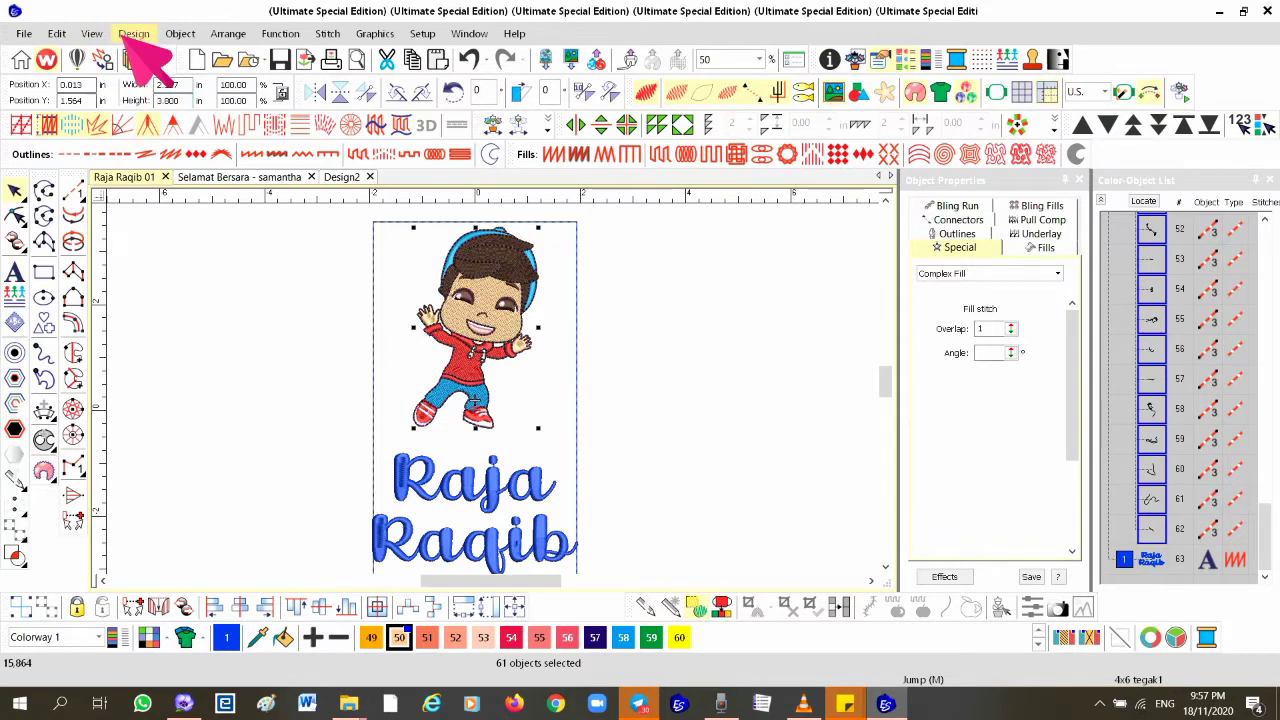
{"action": "left_click", "coordinate": [470, 62]}
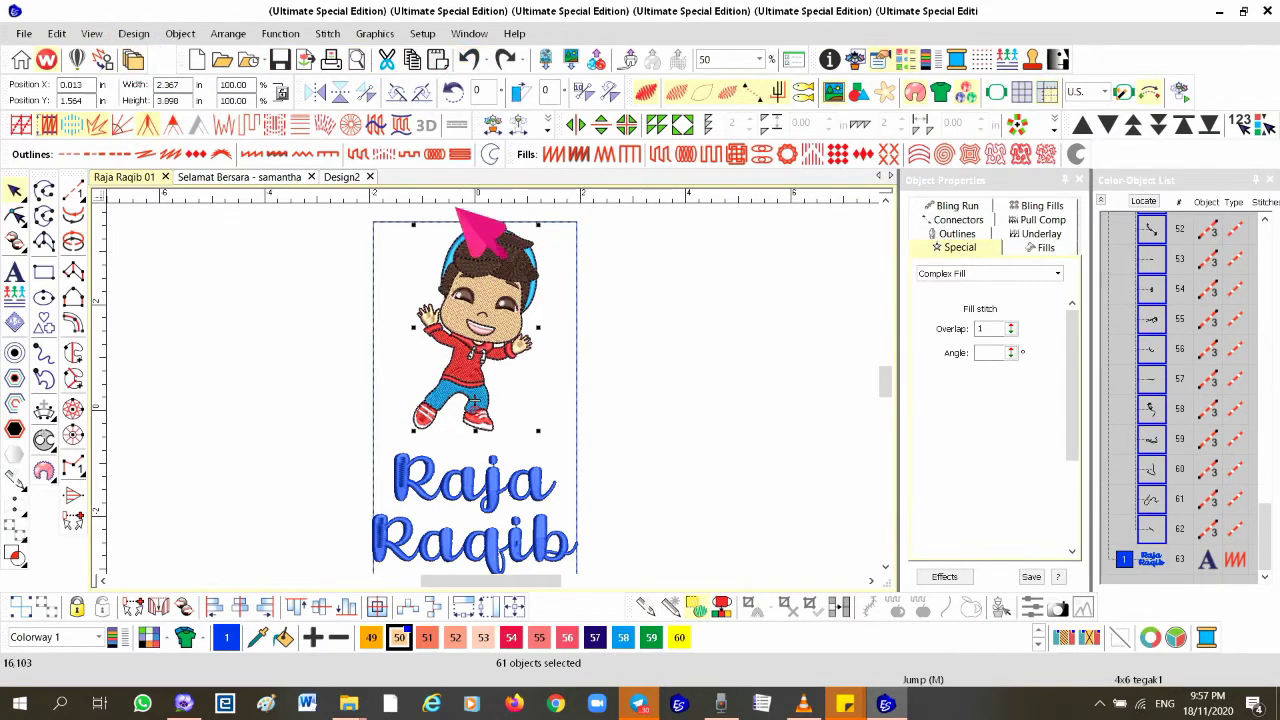
Scale the boy character proportionally to a height of 3 in and switch the measurement units back to Metric.
{"action": "double_click", "coordinate": [168, 101]}
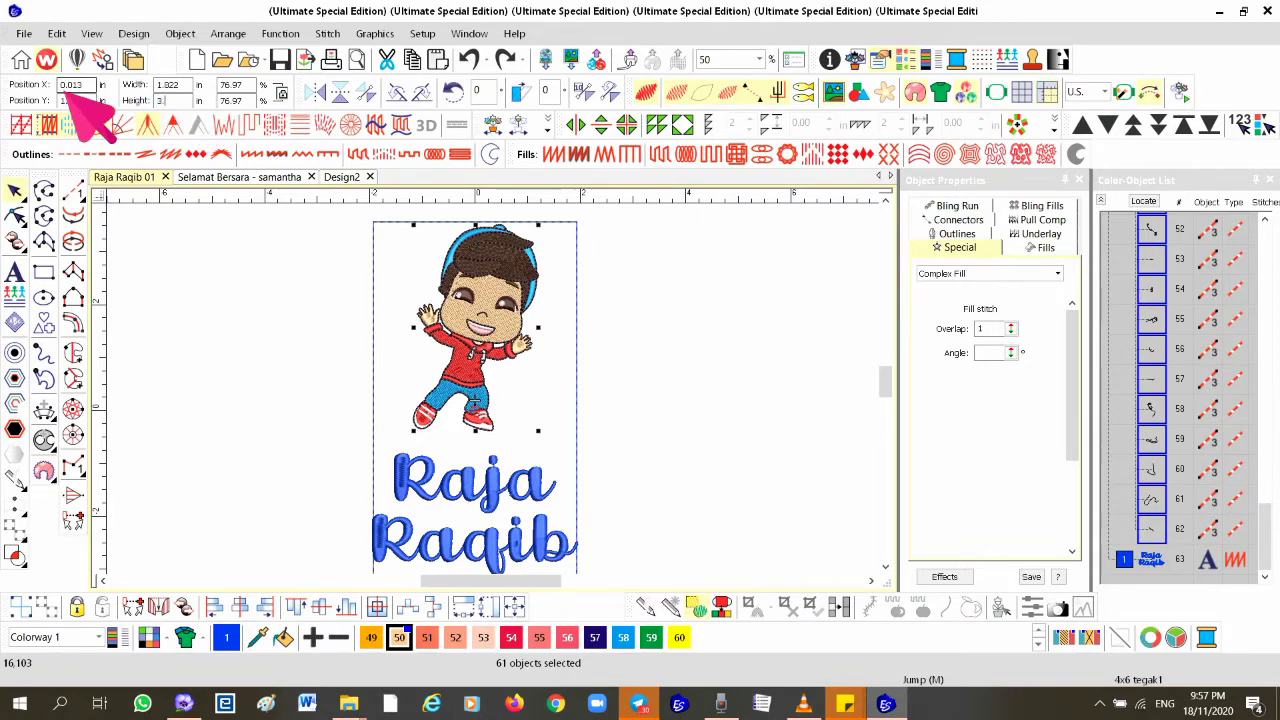
{"action": "left_click", "coordinate": [630, 364]}
{"action": "left_click", "coordinate": [1100, 91]}
{"action": "left_click", "coordinate": [1110, 125]}
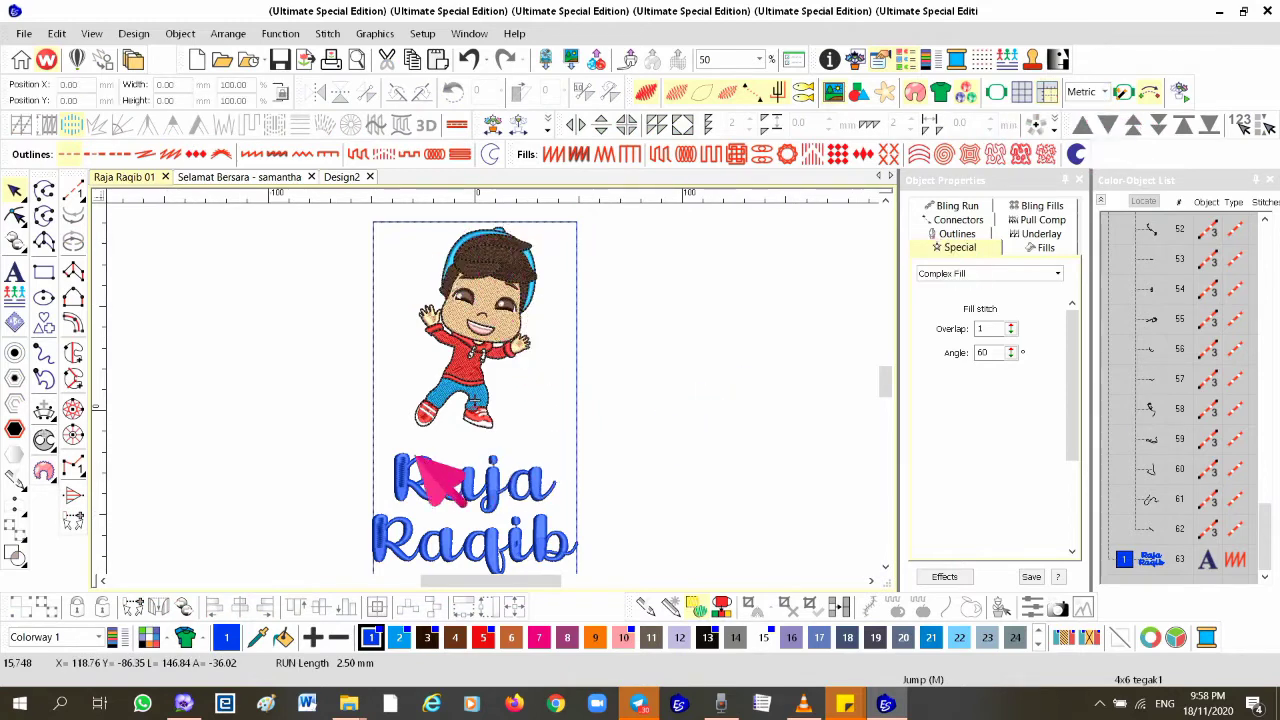
Narrow the name lettering from both sides to about 95 mm wide so it sits inside the rectangular border.
{"action": "left_click_drag", "start_coordinate": [486, 516], "coordinate": [494, 390]}
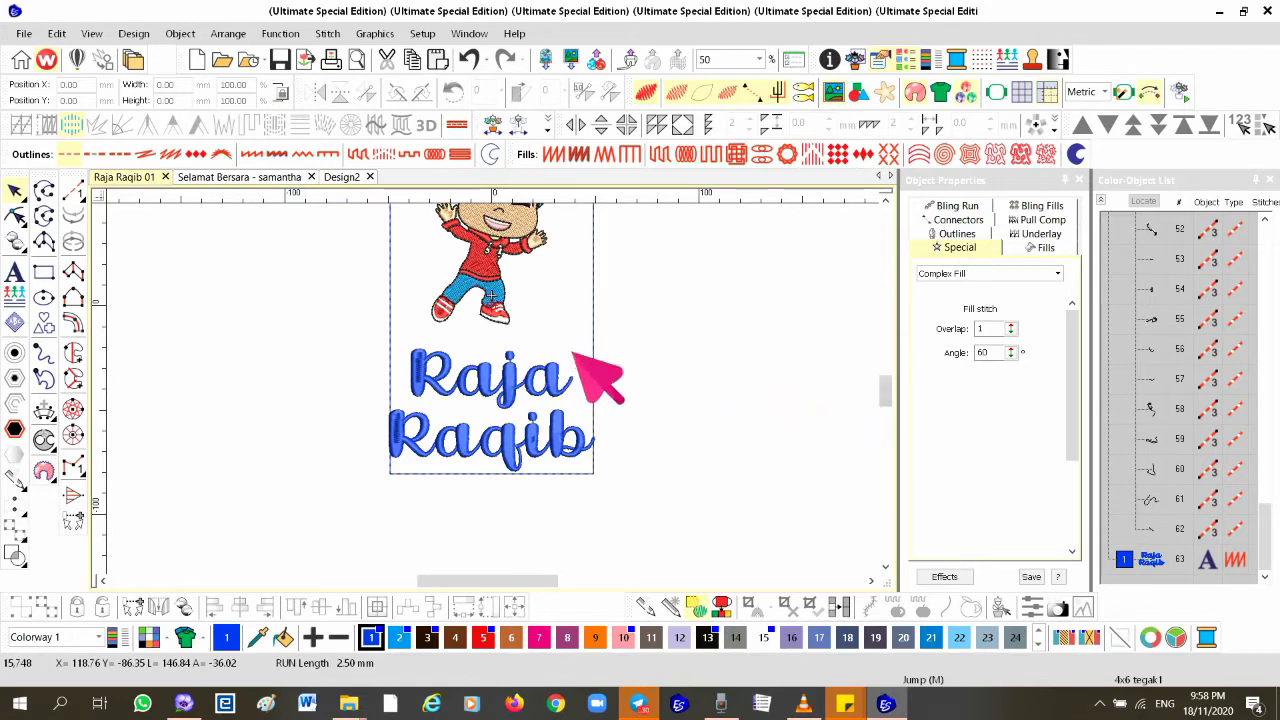
{"action": "left_click", "coordinate": [420, 466]}
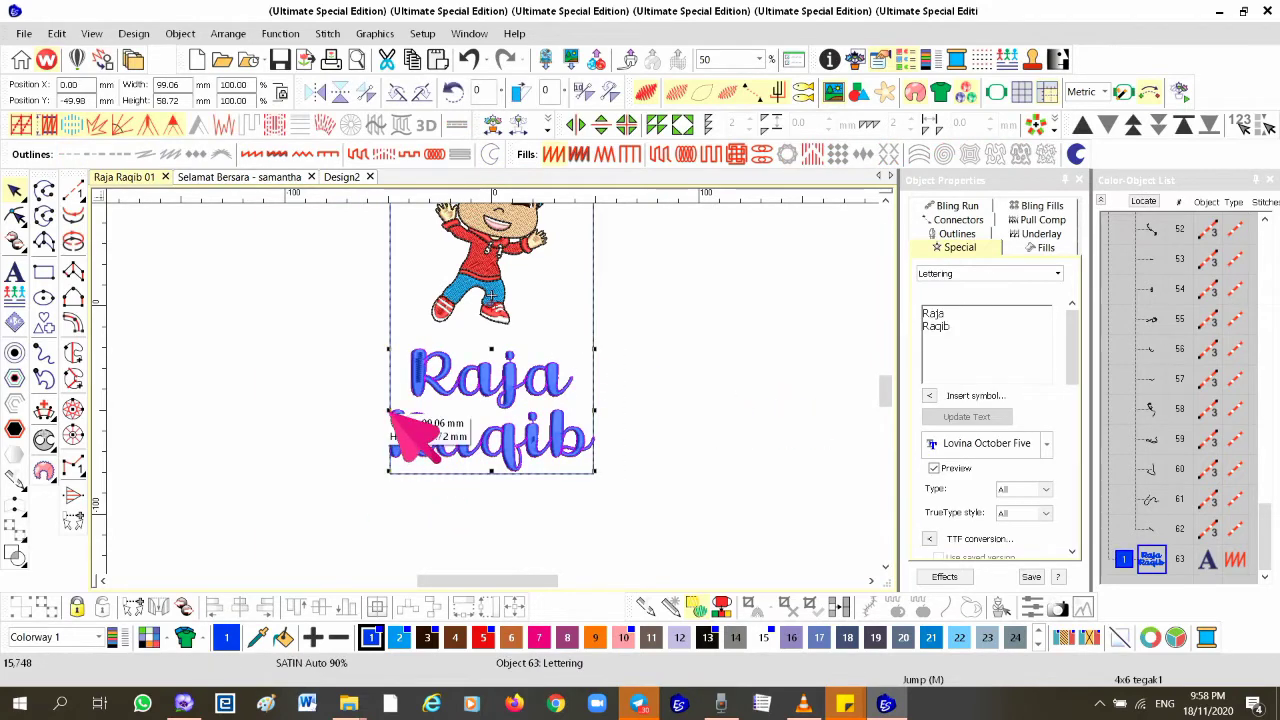
{"action": "left_click_drag", "start_coordinate": [392, 412], "coordinate": [397, 411]}
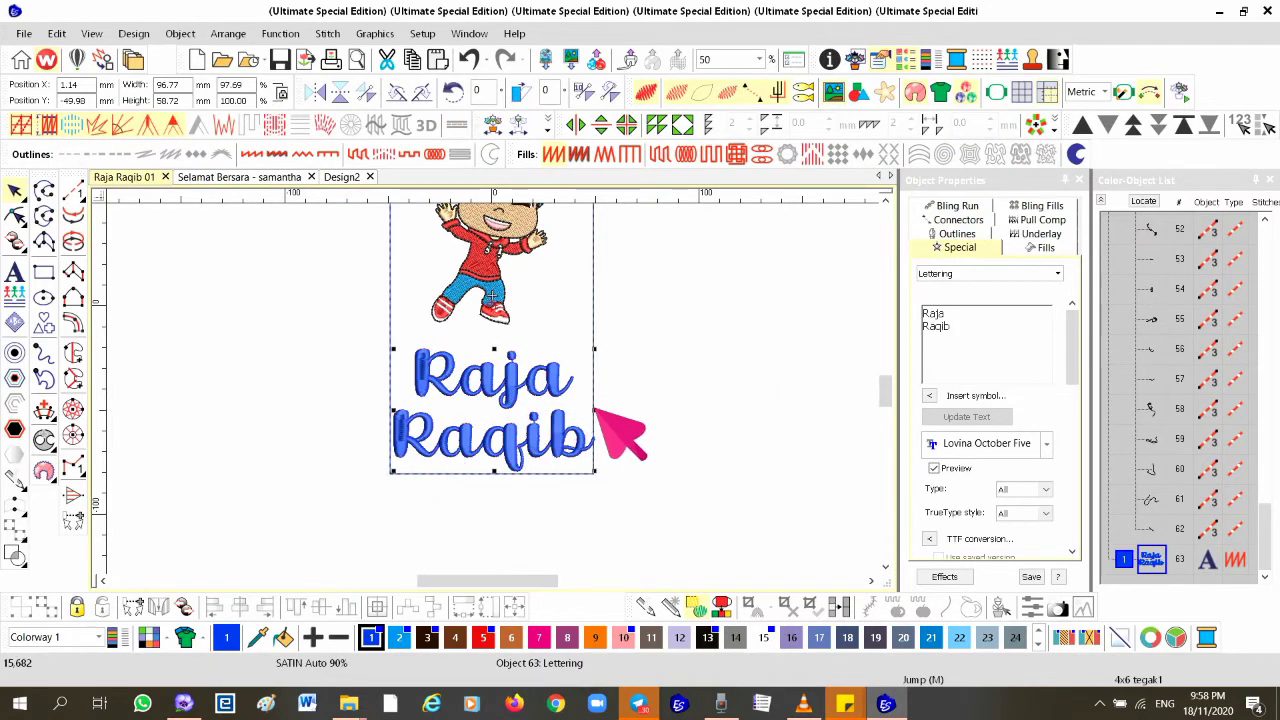
{"action": "left_click_drag", "start_coordinate": [597, 411], "coordinate": [593, 412]}
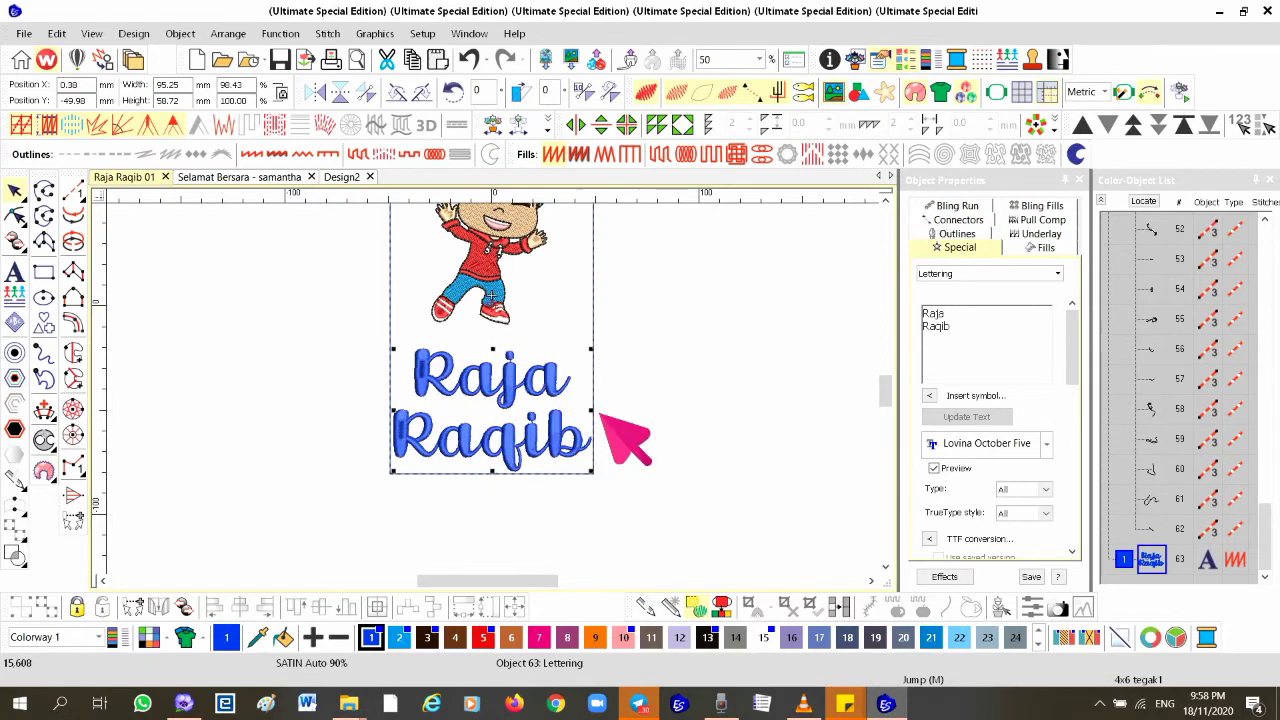
{"action": "left_click", "coordinate": [672, 428]}
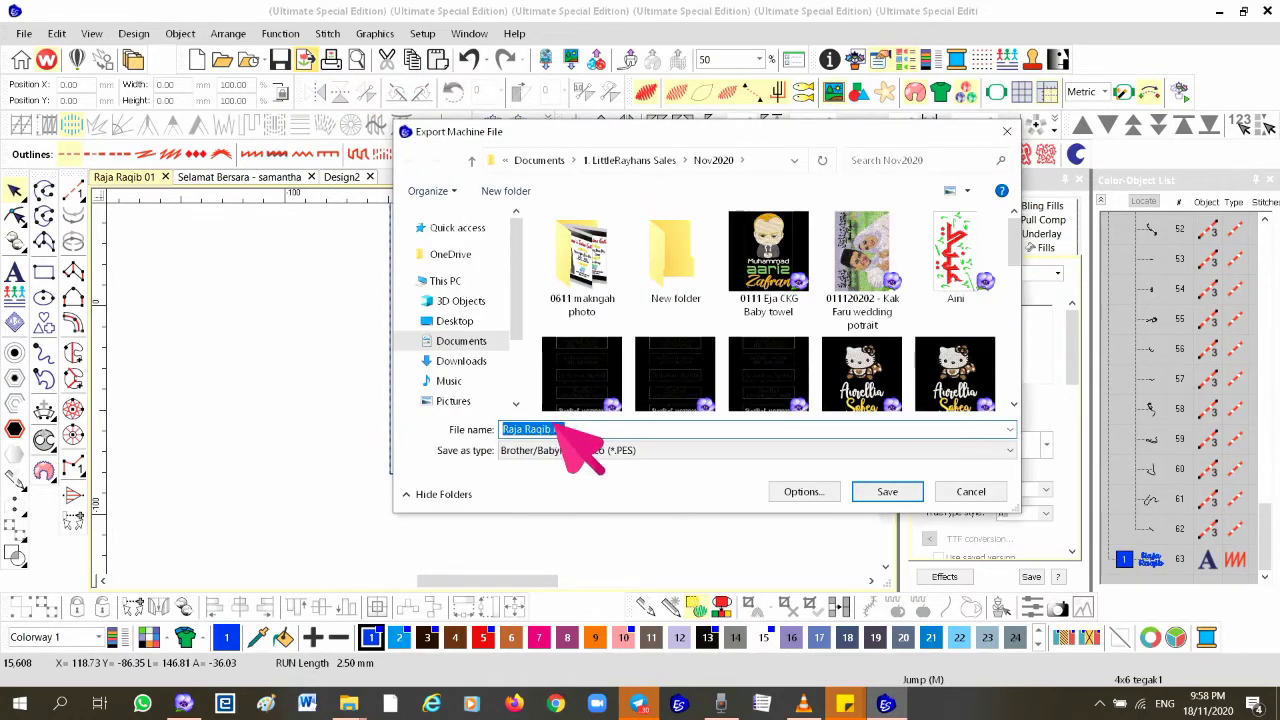
Export the design to the Desktop as a Brother/Babylock/Deco PES file under its current name, replacing the existing file.
{"action": "left_click", "coordinate": [458, 321]}
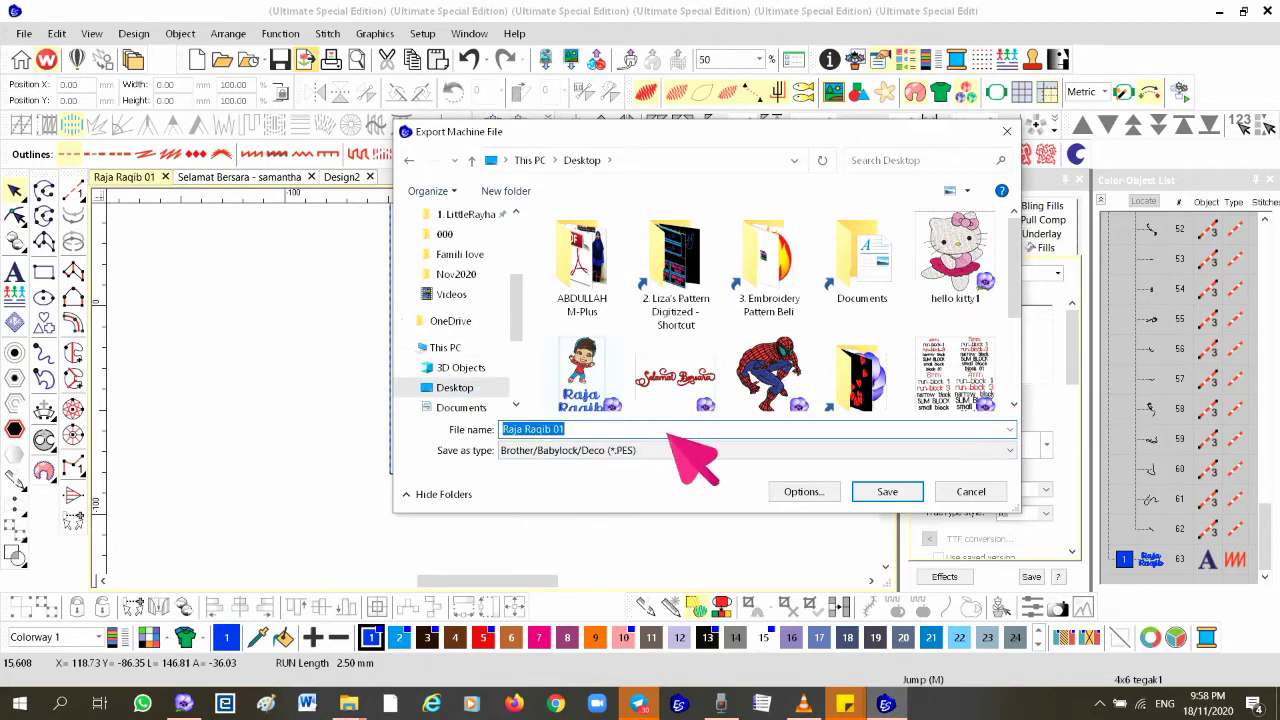
{"action": "left_click", "coordinate": [887, 491]}
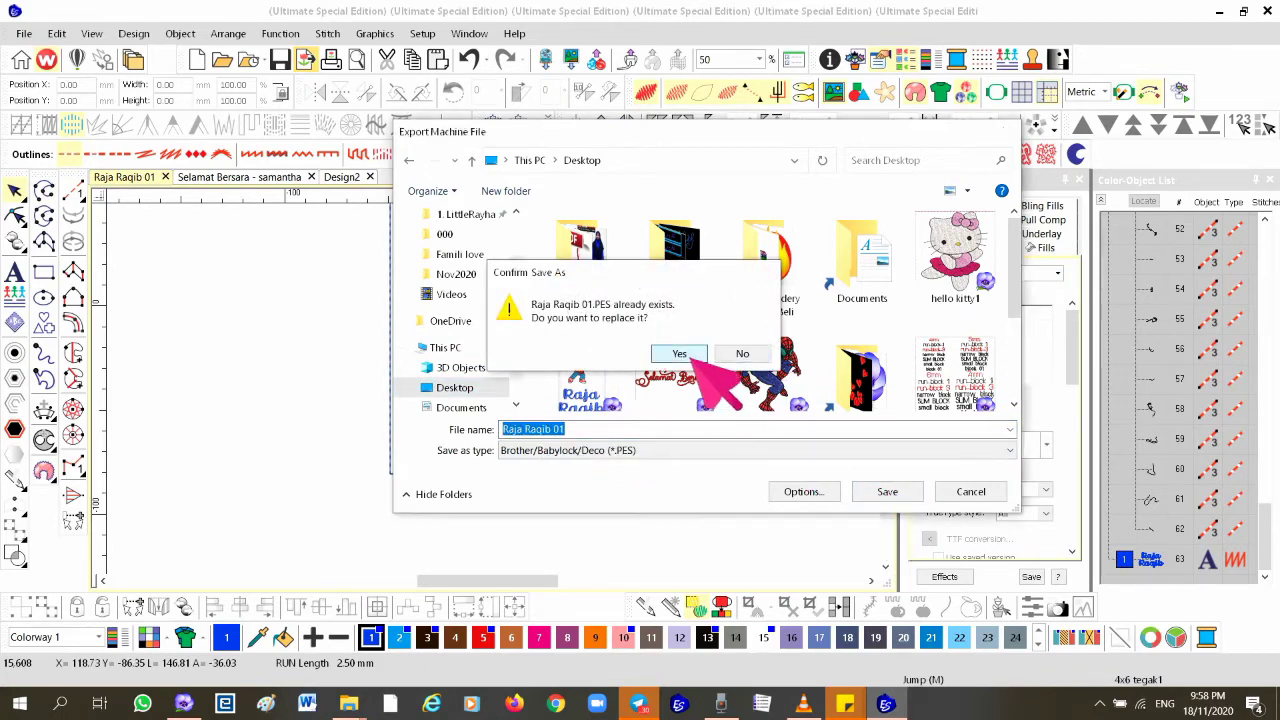
{"action": "left_click", "coordinate": [683, 354]}
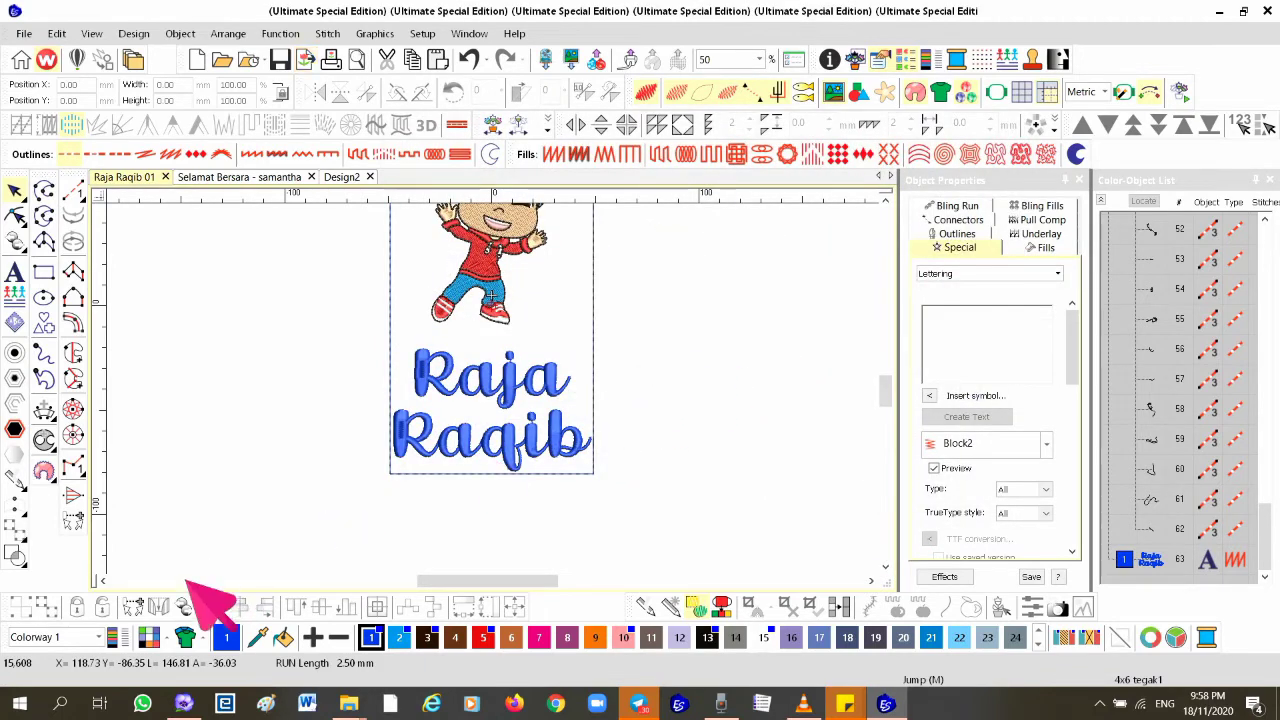
Switch to PE-Design and open the exported boy-and-name PES file.
{"action": "left_click", "coordinate": [184, 704]}
{"action": "left_click", "coordinate": [12, 20]}
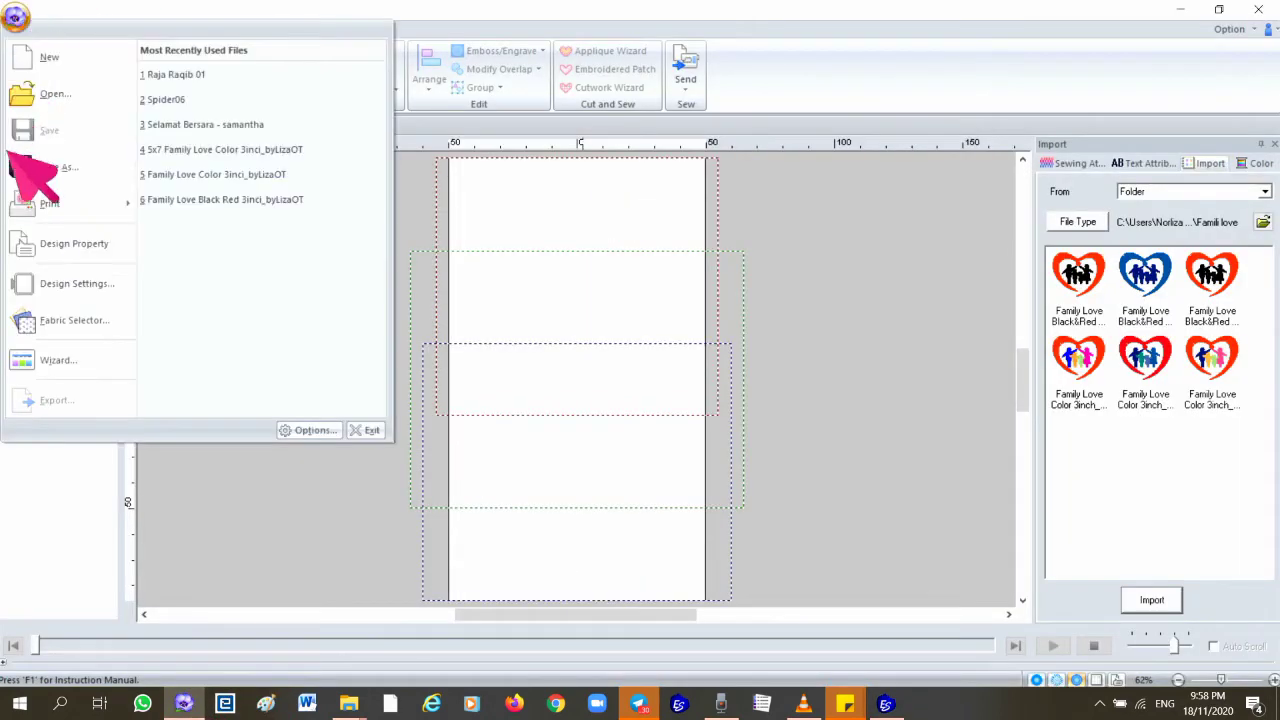
{"action": "left_click", "coordinate": [36, 89]}
{"action": "double_click", "coordinate": [482, 332]}
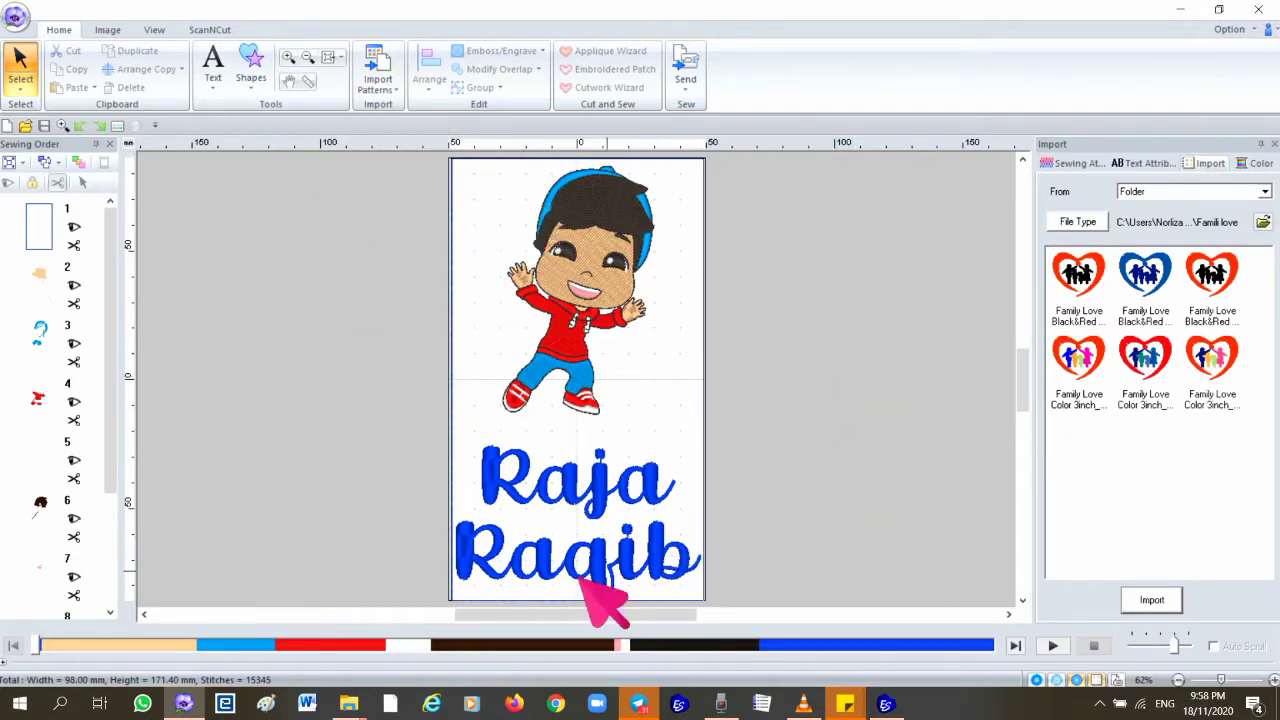
Select the whole design to check its size and its colors in the sewing order.
{"action": "left_click", "coordinate": [577, 355]}
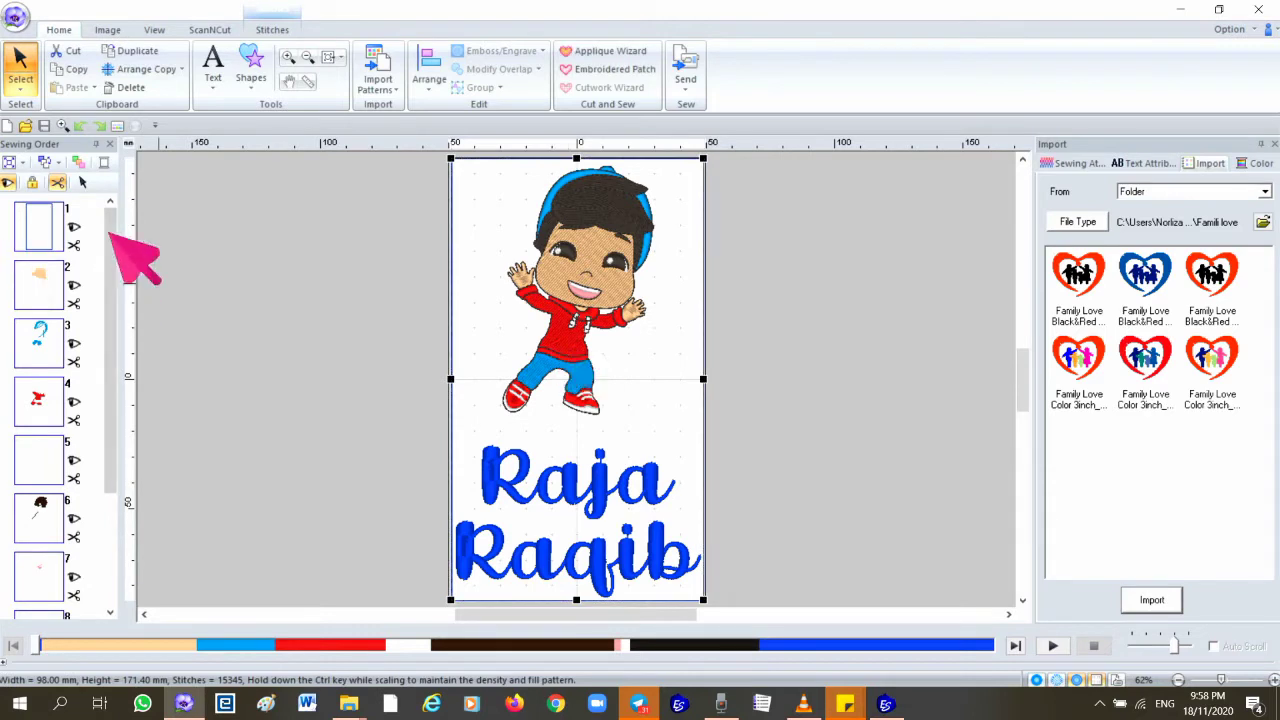
{"action": "left_click_drag", "start_coordinate": [112, 446], "coordinate": [108, 392]}
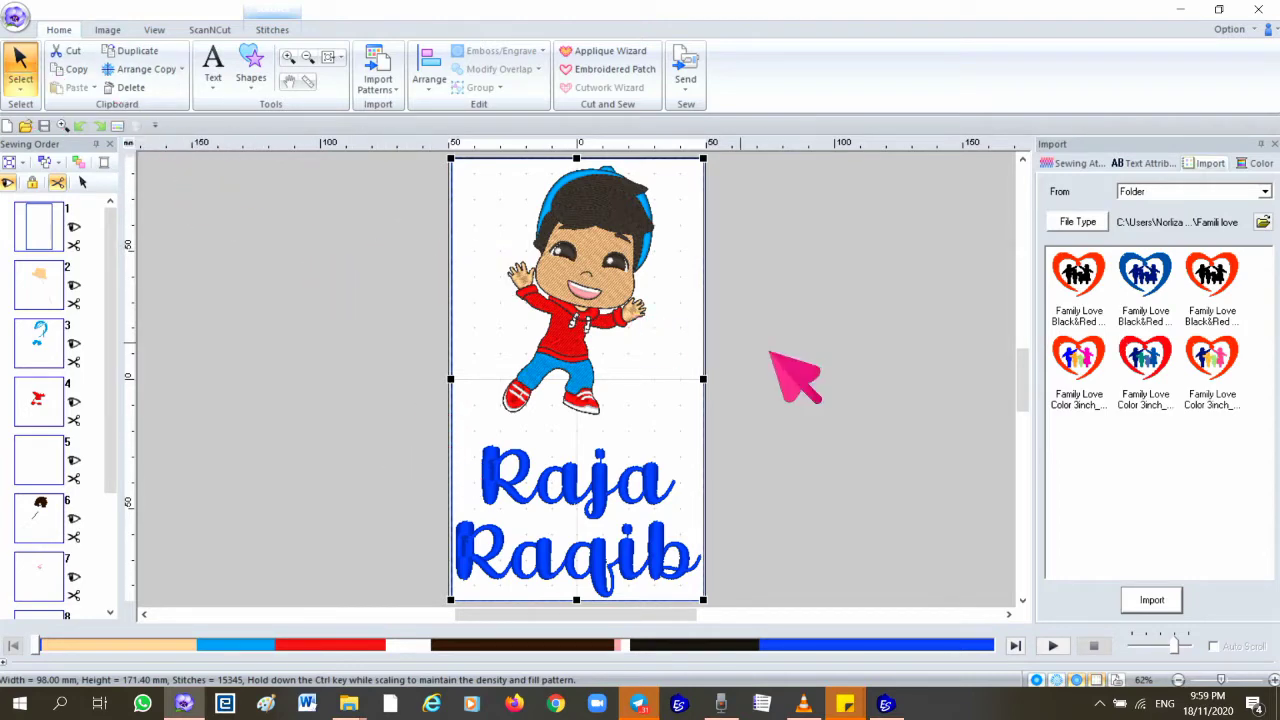
{"action": "left_click", "coordinate": [724, 336]}
In the design settings, change the machine type to the single-needle machine and set the hoop size to 100 x 172 mm.
{"action": "left_click", "coordinate": [16, 16]}
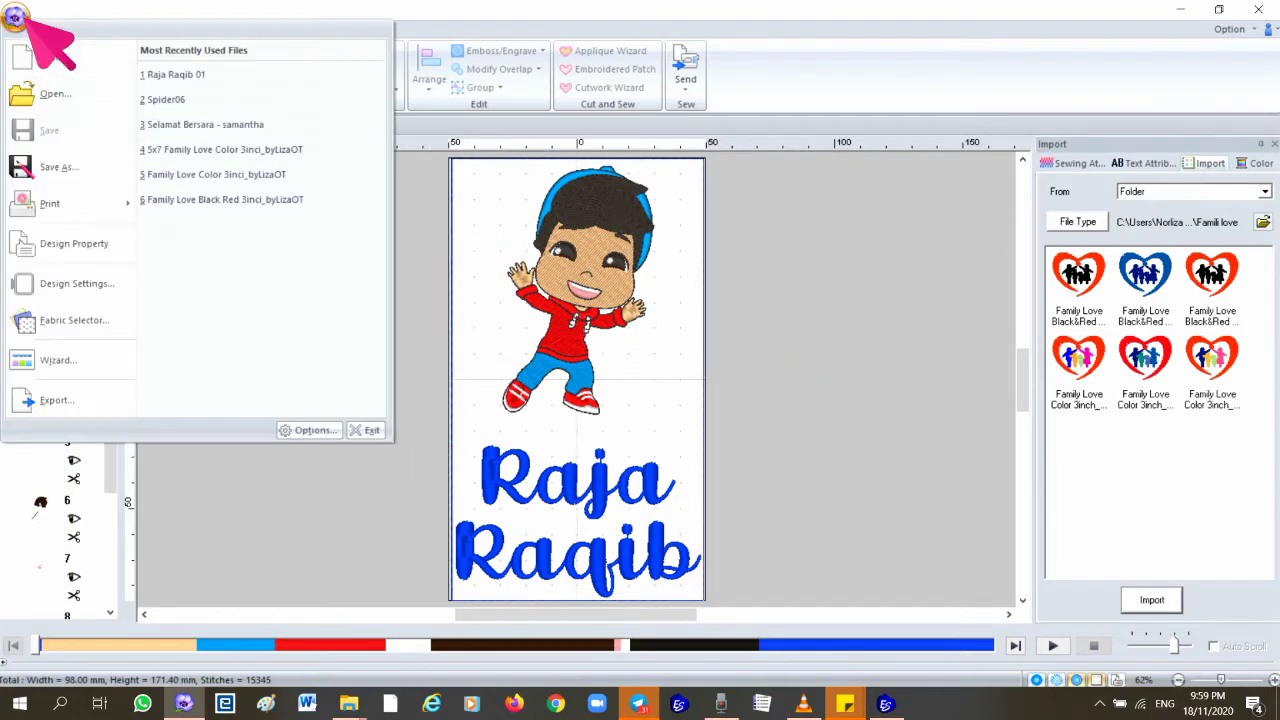
{"action": "left_click", "coordinate": [70, 285]}
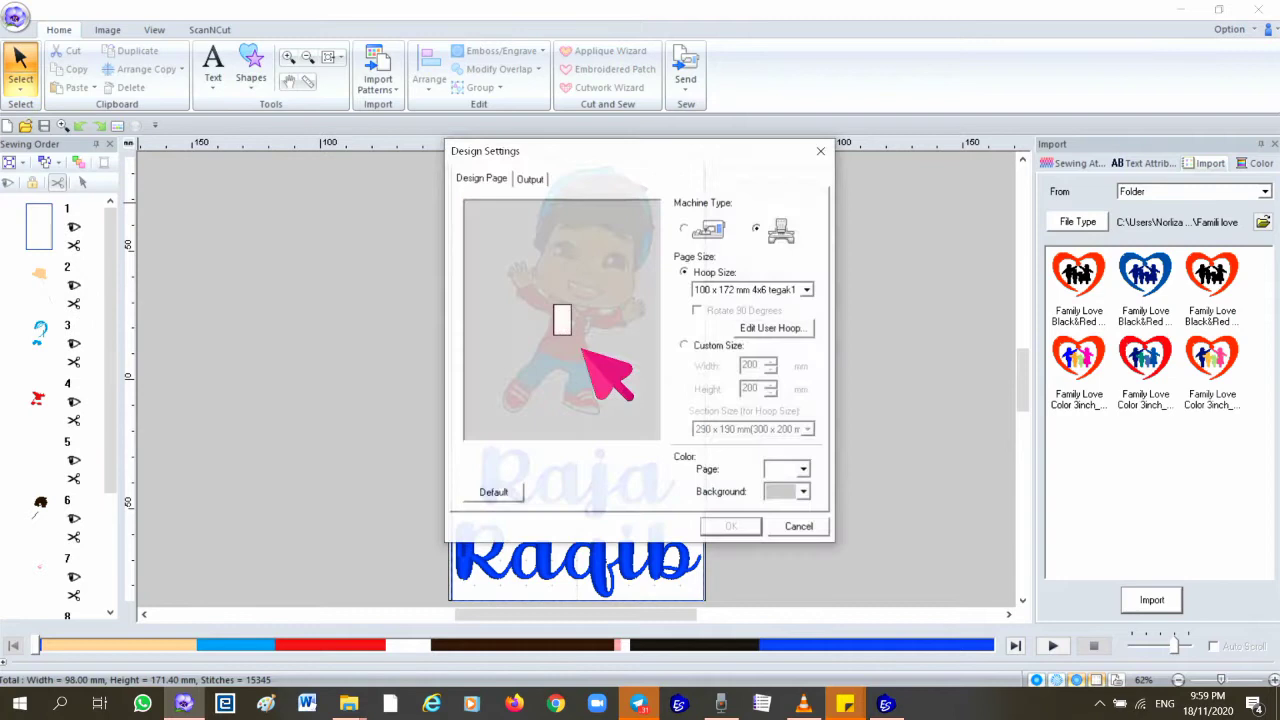
{"action": "left_click", "coordinate": [685, 229]}
{"action": "left_click", "coordinate": [770, 291]}
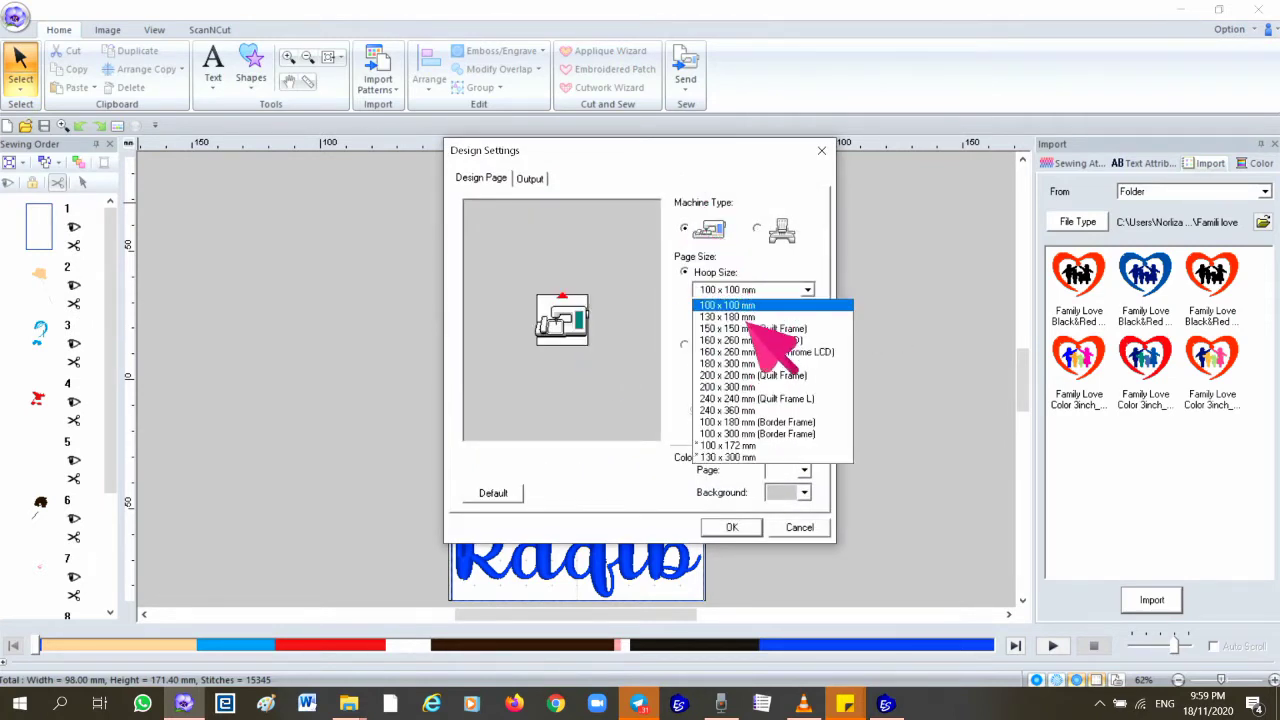
{"action": "left_click", "coordinate": [742, 446]}
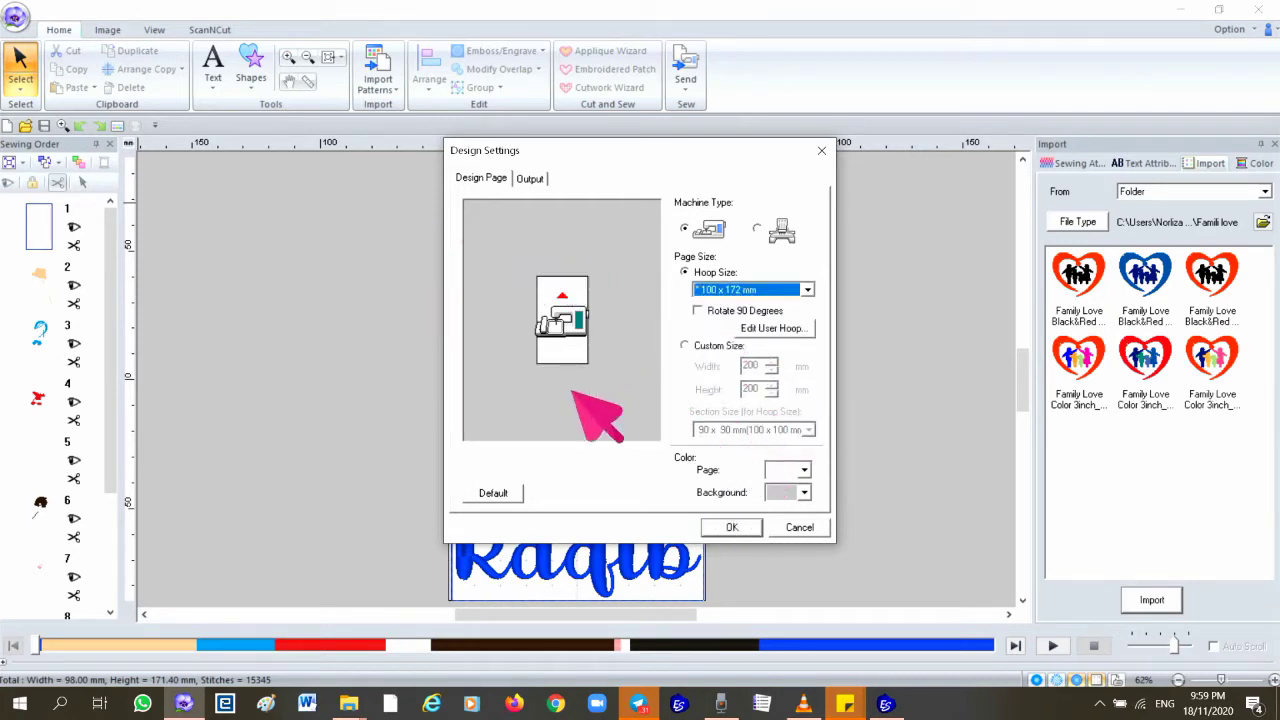
{"action": "left_click", "coordinate": [731, 527]}
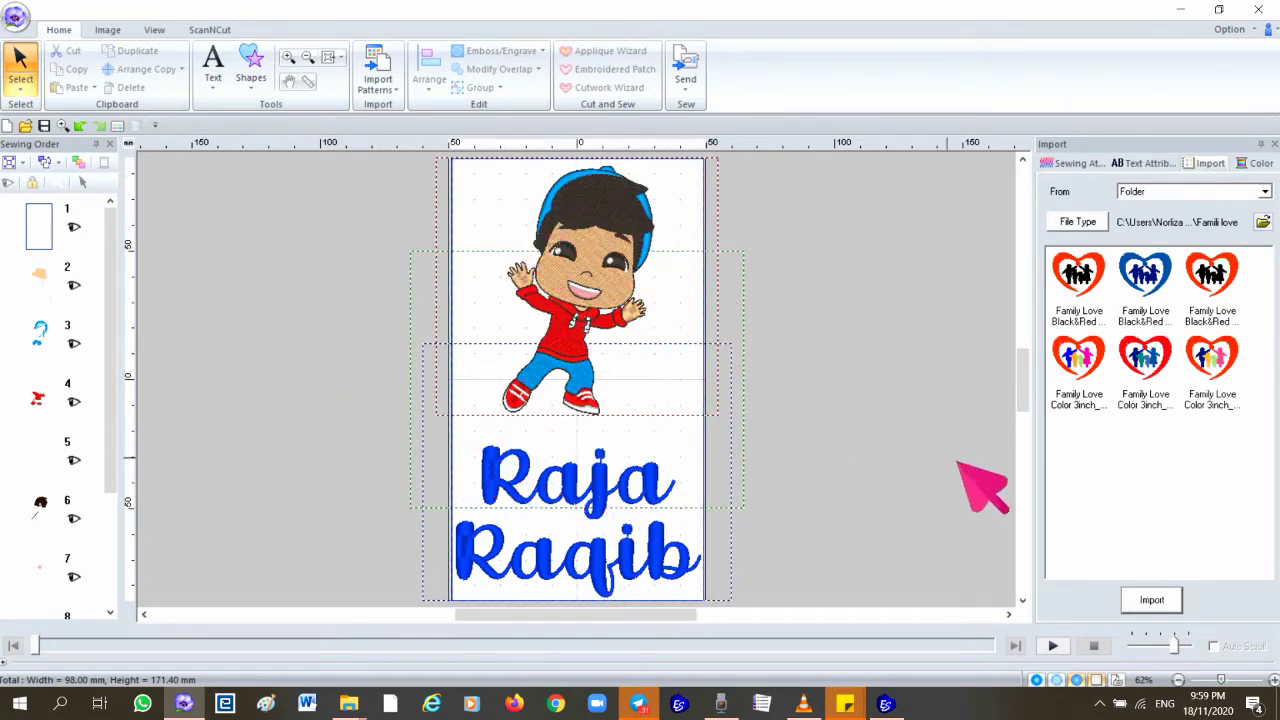
Examine where the boy character and the name lie relative to the dotted hoop section boundaries.
{"action": "left_click_drag", "start_coordinate": [1024, 408], "coordinate": [1028, 400]}
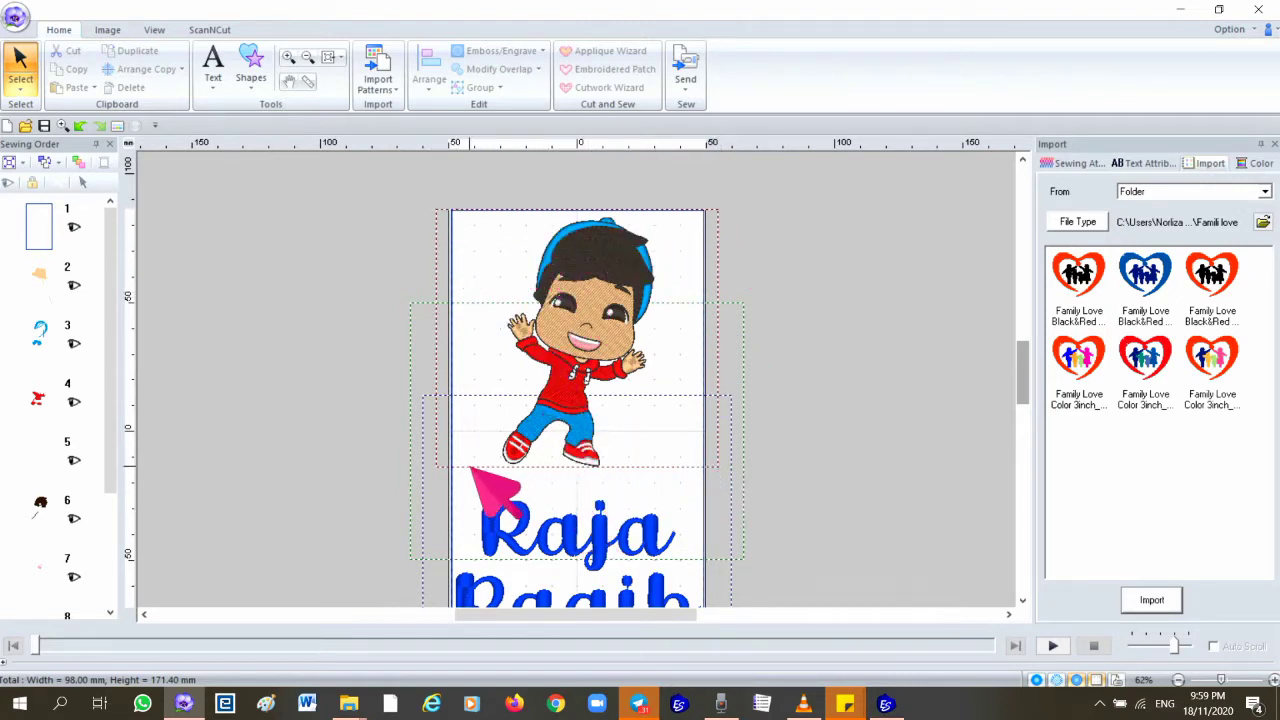
{"action": "left_click", "coordinate": [575, 421]}
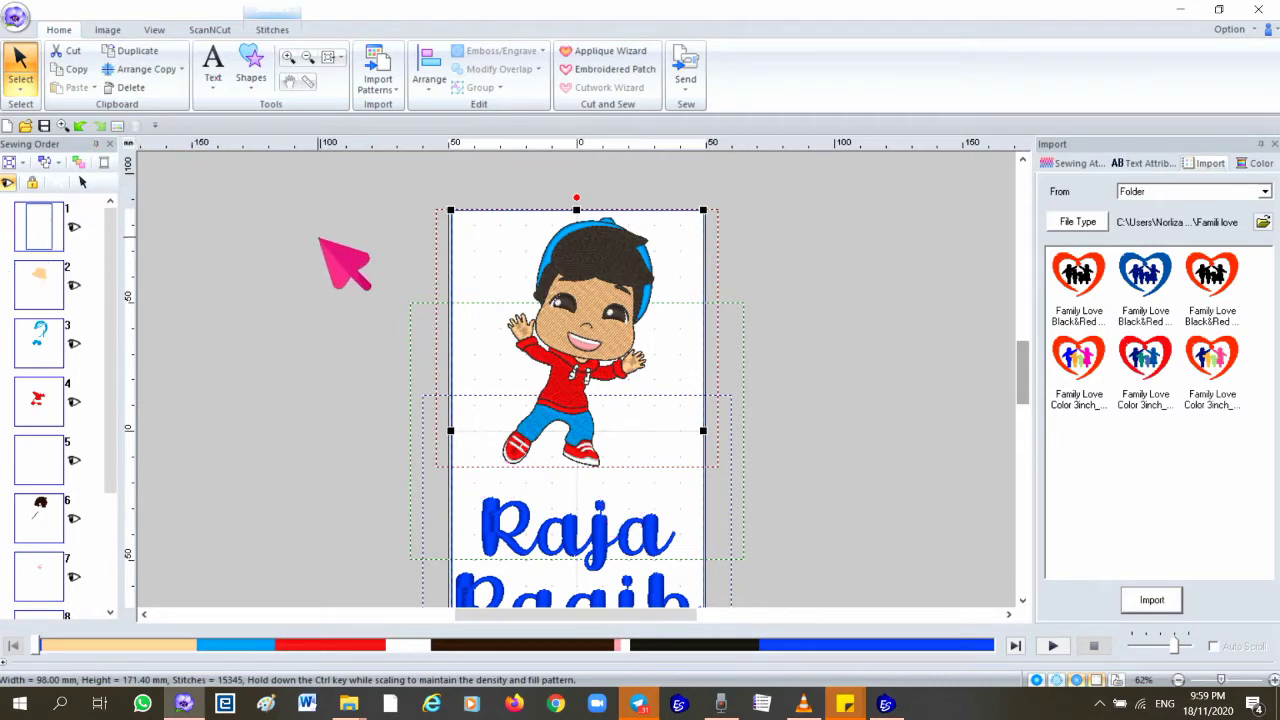
{"action": "scroll", "coordinate": [606, 506], "scroll_direction": "up", "scroll_amount": 1}
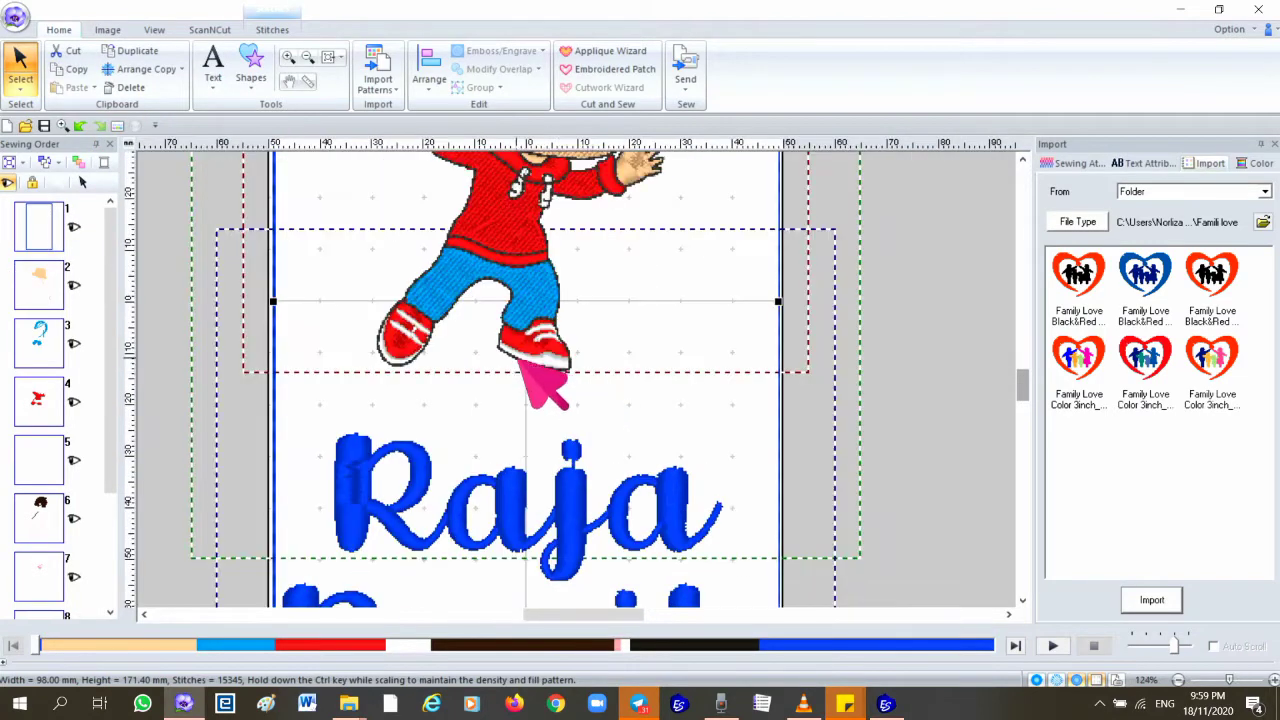
{"action": "scroll", "coordinate": [545, 376], "scroll_direction": "up", "scroll_amount": 1}
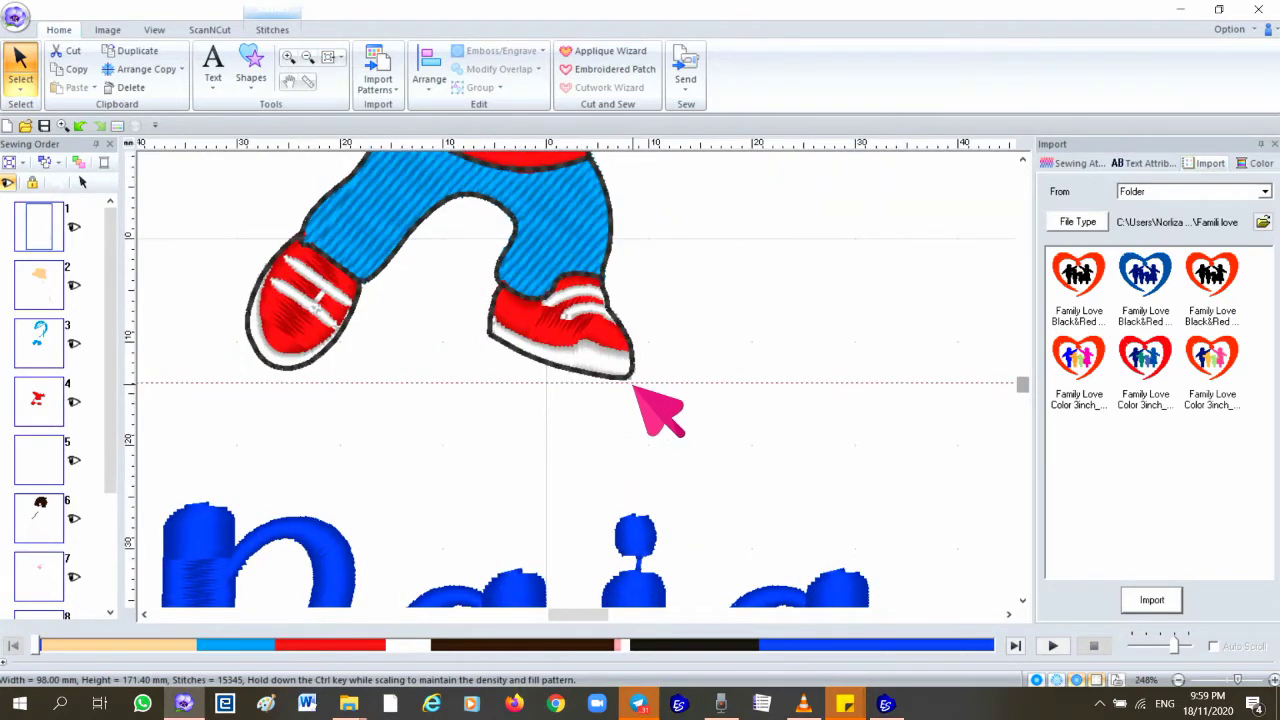
{"action": "scroll", "coordinate": [634, 385], "scroll_direction": "down", "scroll_amount": 2}
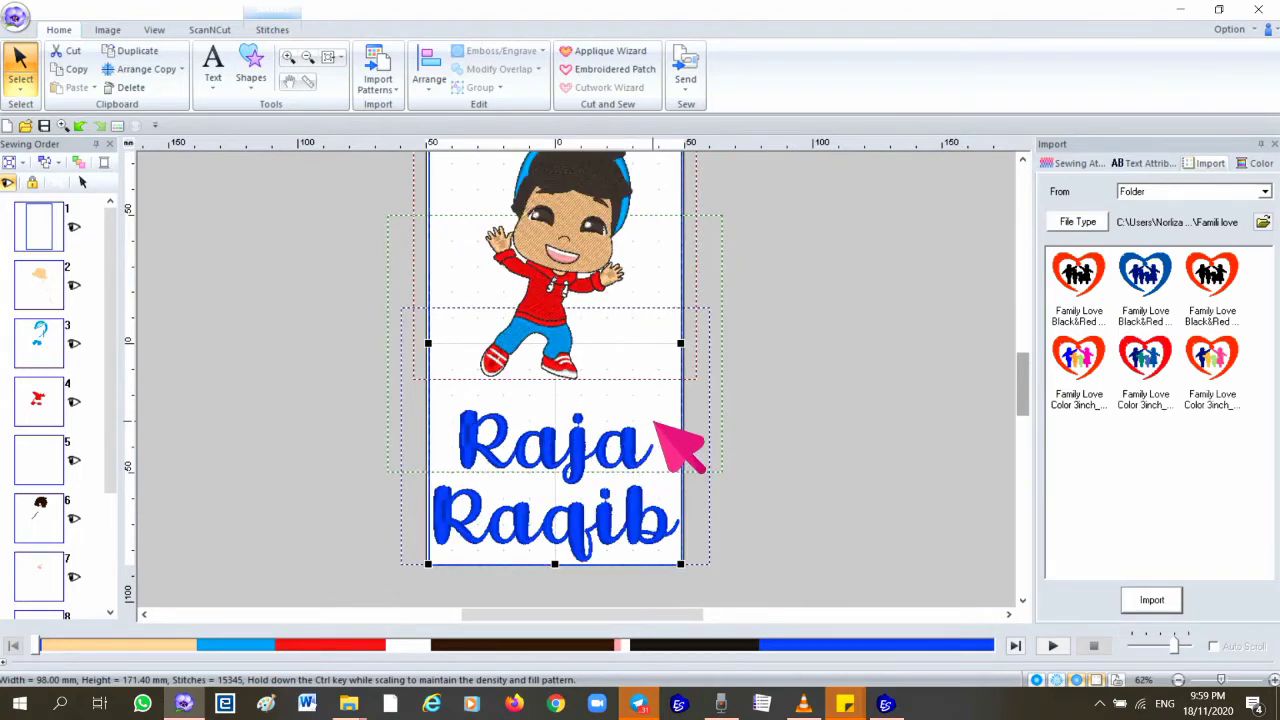
{"action": "scroll", "coordinate": [655, 423], "scroll_direction": "down", "scroll_amount": 1}
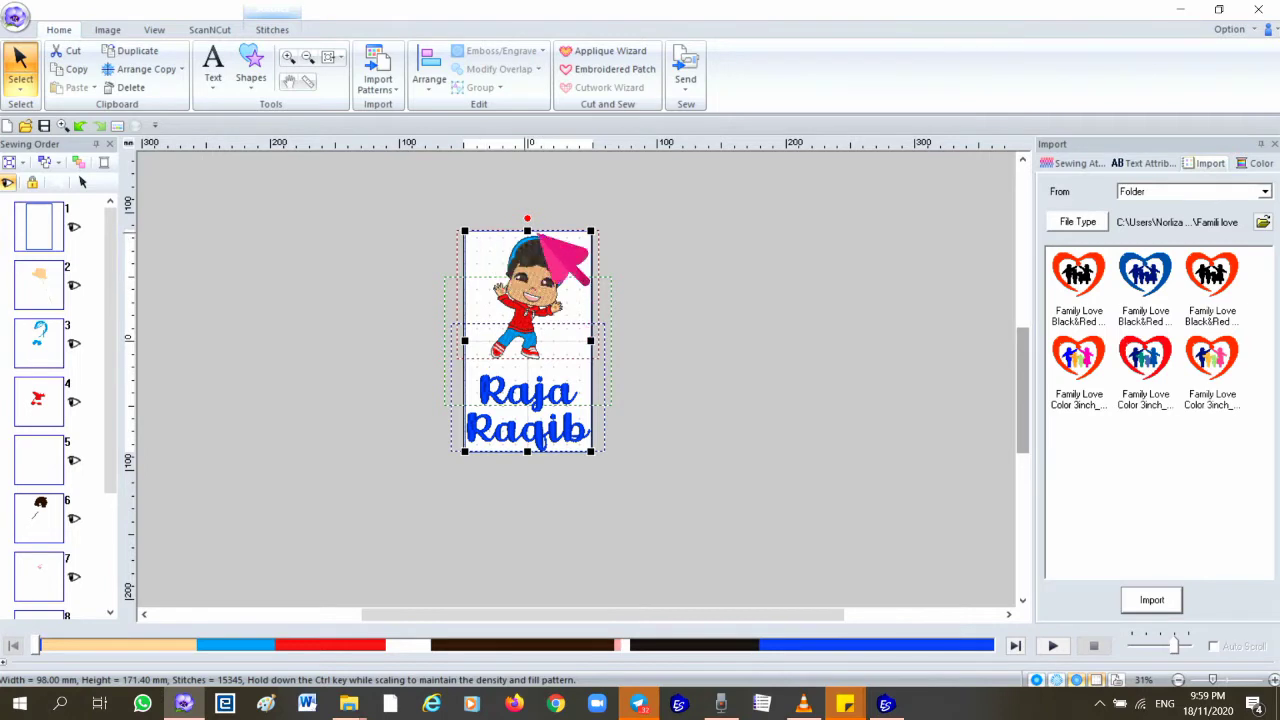
{"action": "left_click", "coordinate": [272, 30]}
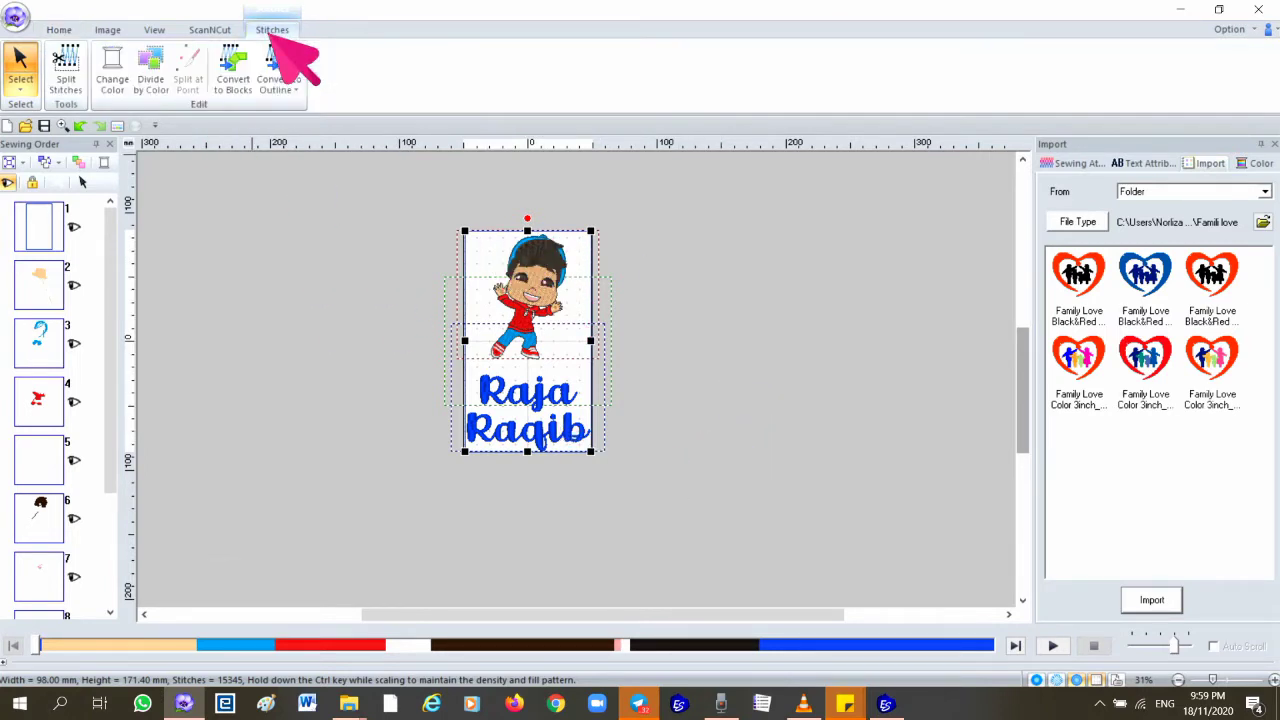
{"action": "left_click", "coordinate": [68, 72]}
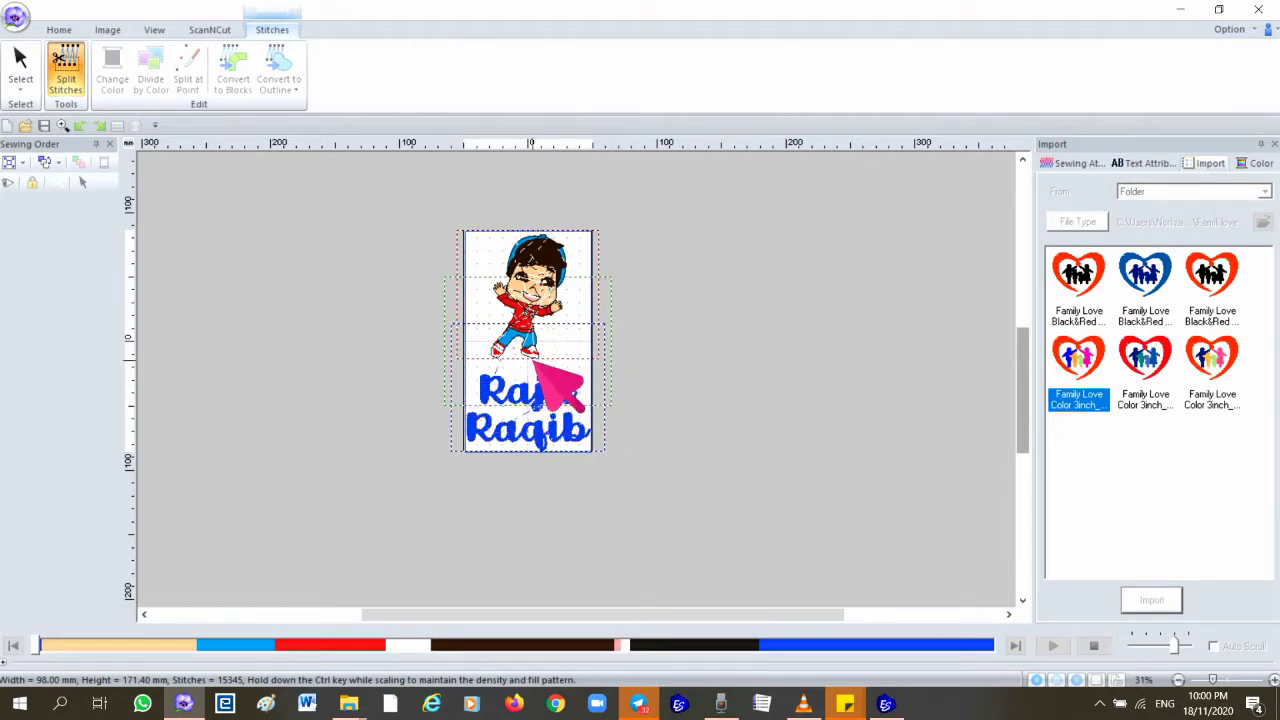
{"action": "left_click", "coordinate": [20, 62]}
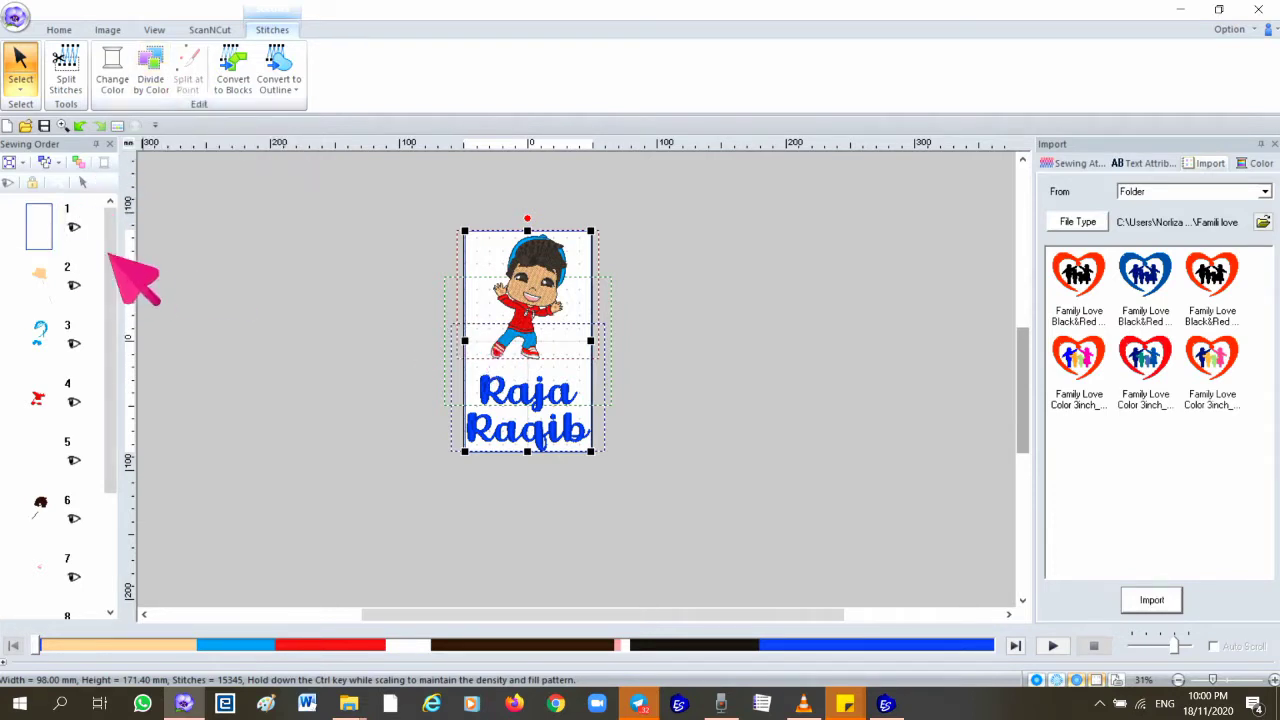
Divide the design's stitches by color and select the rectangular border, the first item in the sewing order.
{"action": "left_click", "coordinate": [160, 68]}
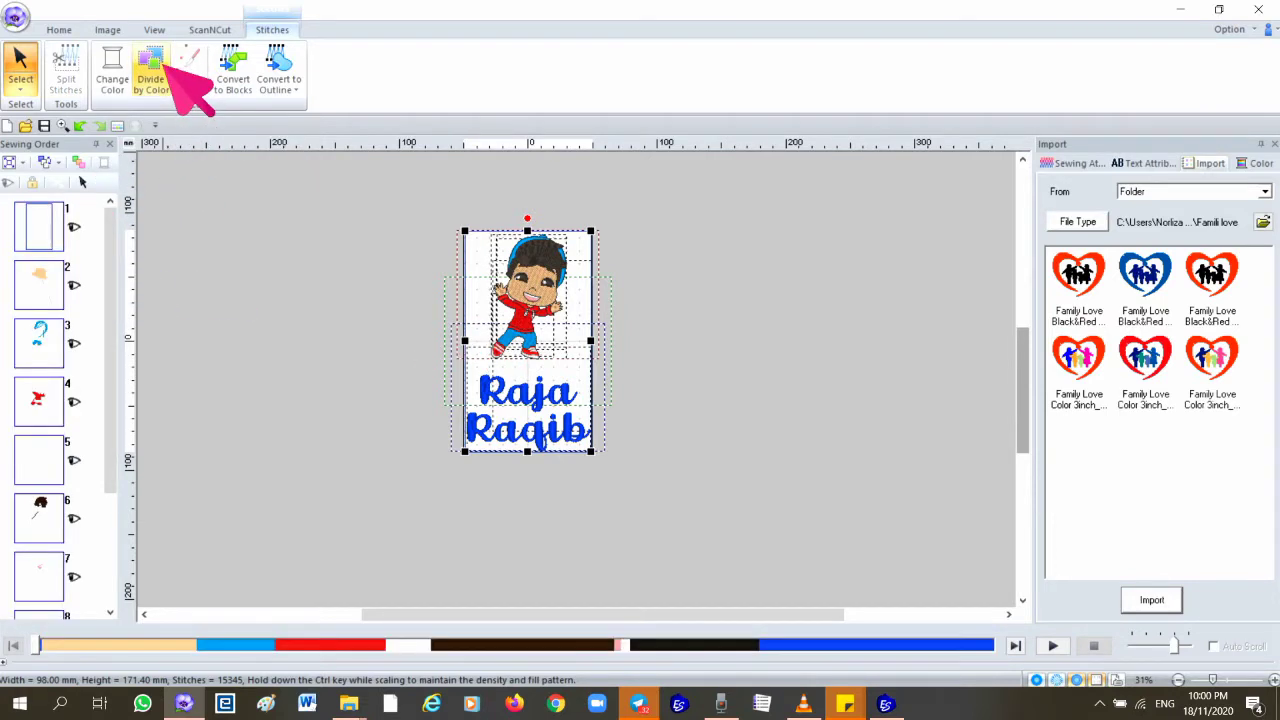
{"action": "left_click", "coordinate": [636, 318]}
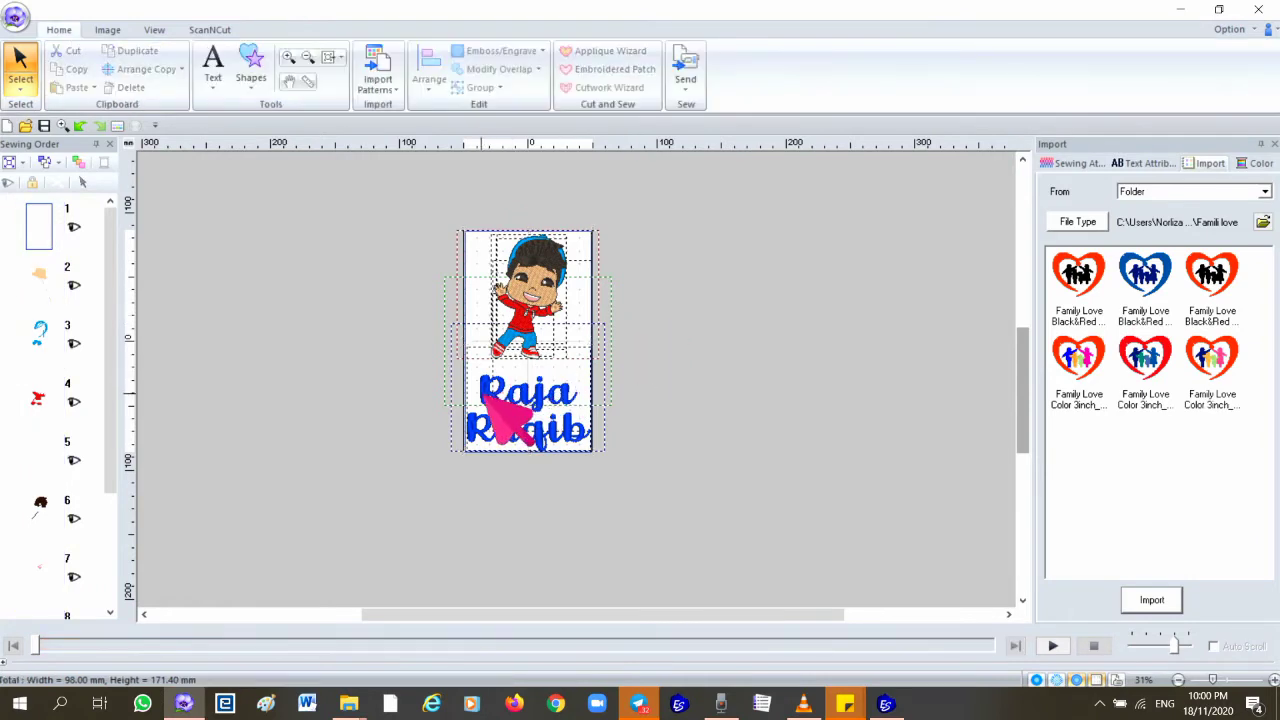
{"action": "left_click", "coordinate": [38, 238]}
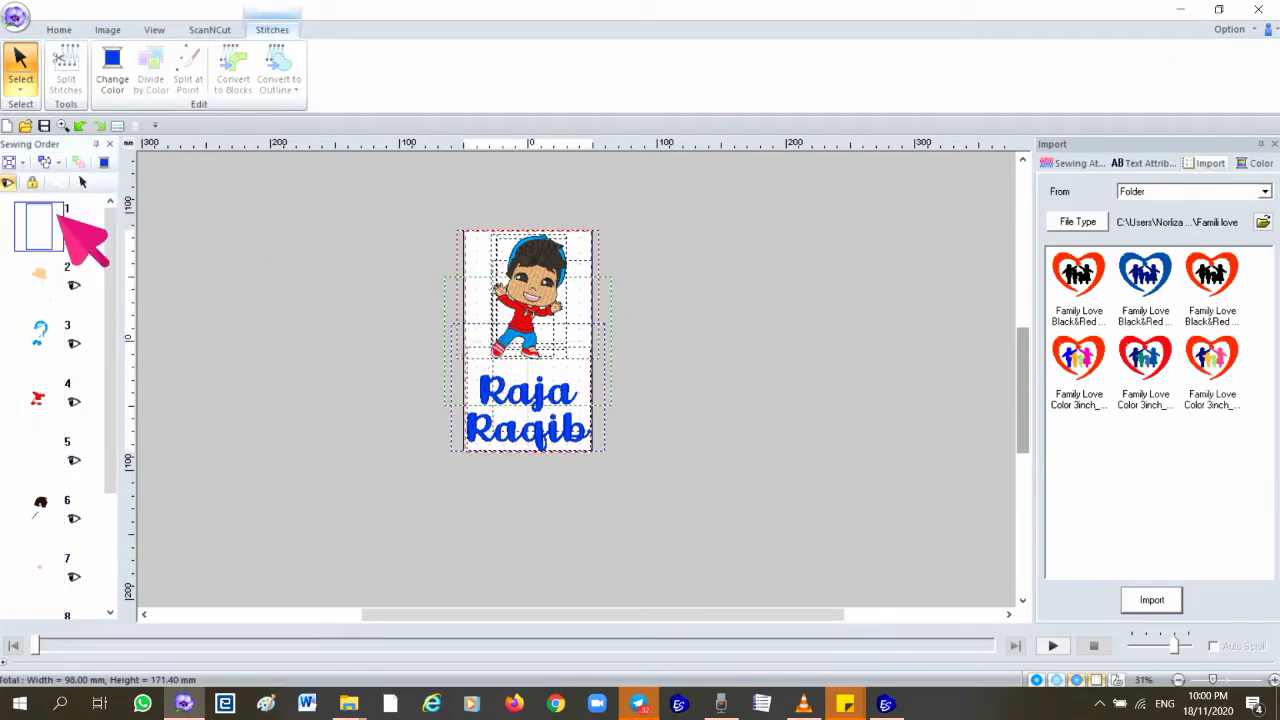
Select the skin, blue, red and dark brown items in the sewing order to check how far each one extends.
{"action": "left_click", "coordinate": [38, 272]}
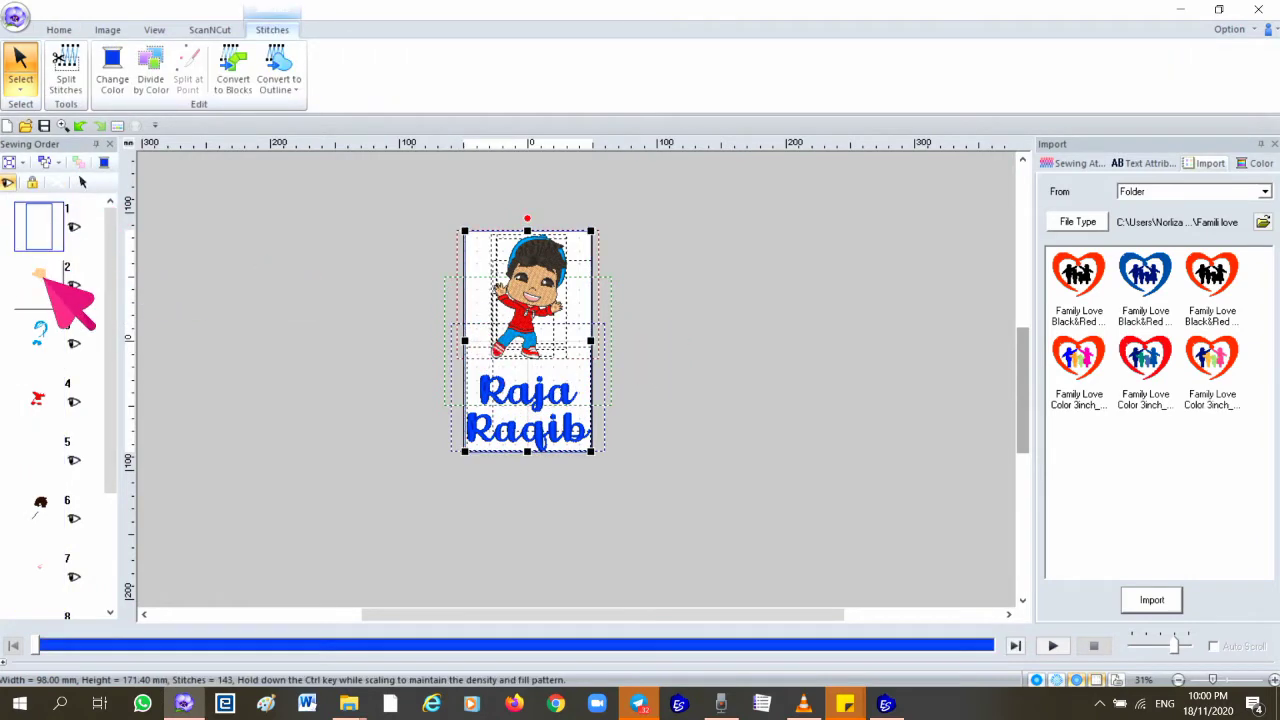
{"action": "left_click", "coordinate": [38, 335]}
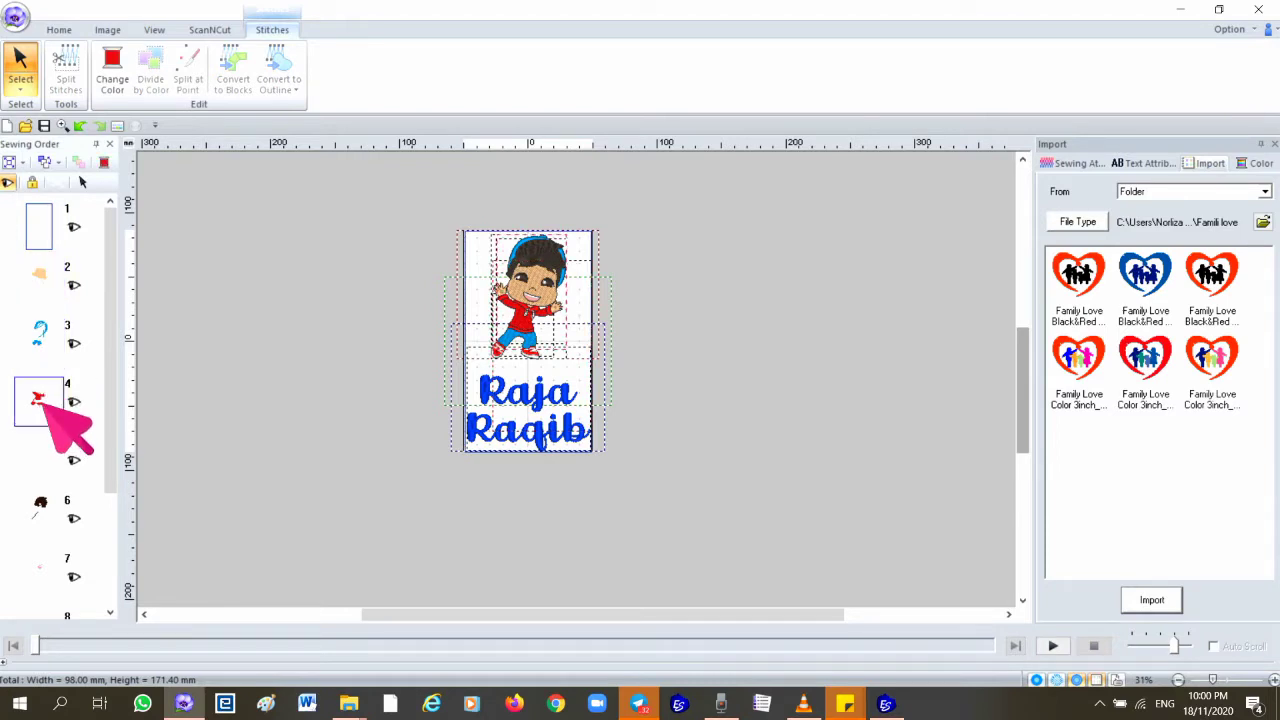
{"action": "left_click_drag", "start_coordinate": [34, 394], "coordinate": [36, 500]}
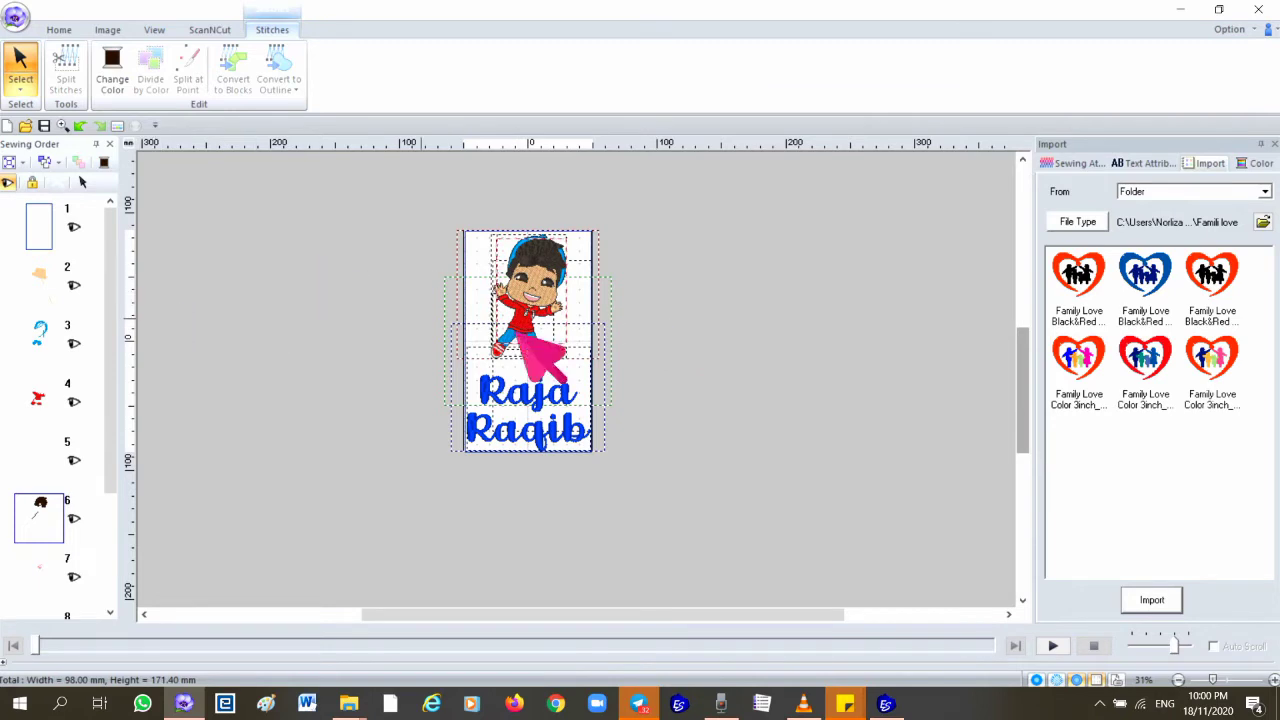
{"action": "left_click", "coordinate": [270, 333]}
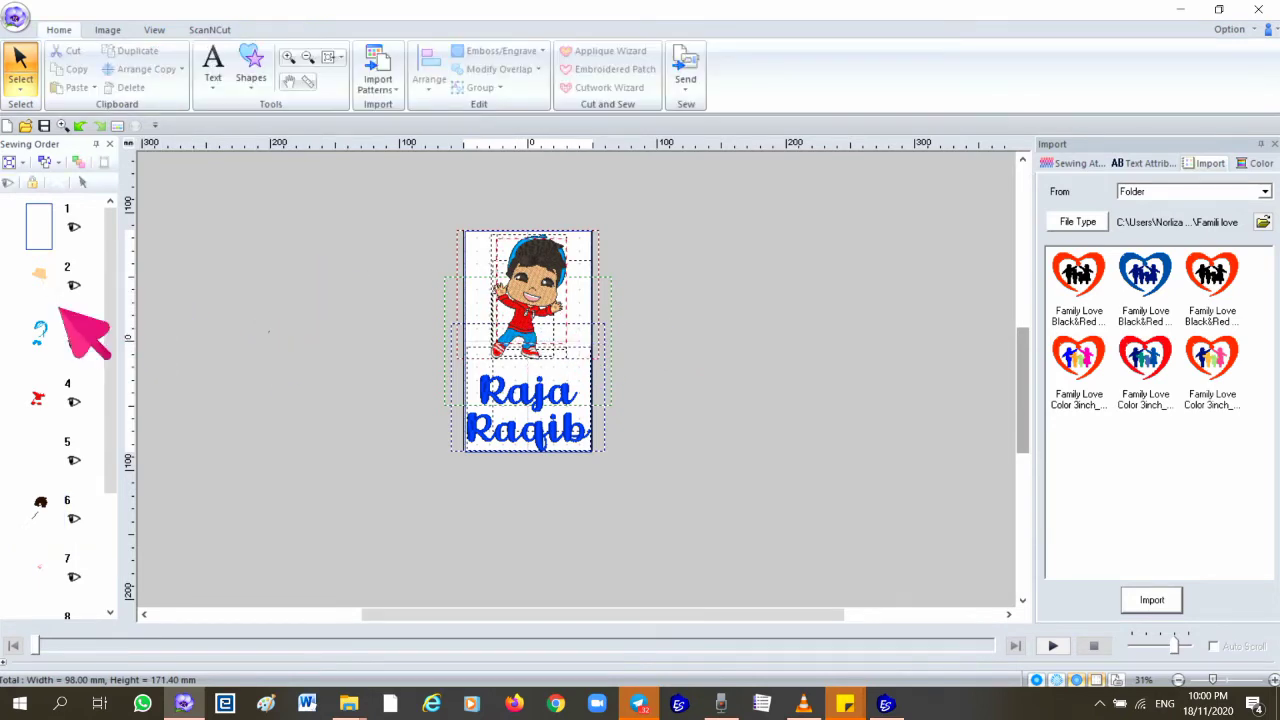
Split the rectangular border's stitches in two by outlining its upper half, with the cut running along the design's horizontal center line.
{"action": "left_click", "coordinate": [33, 229]}
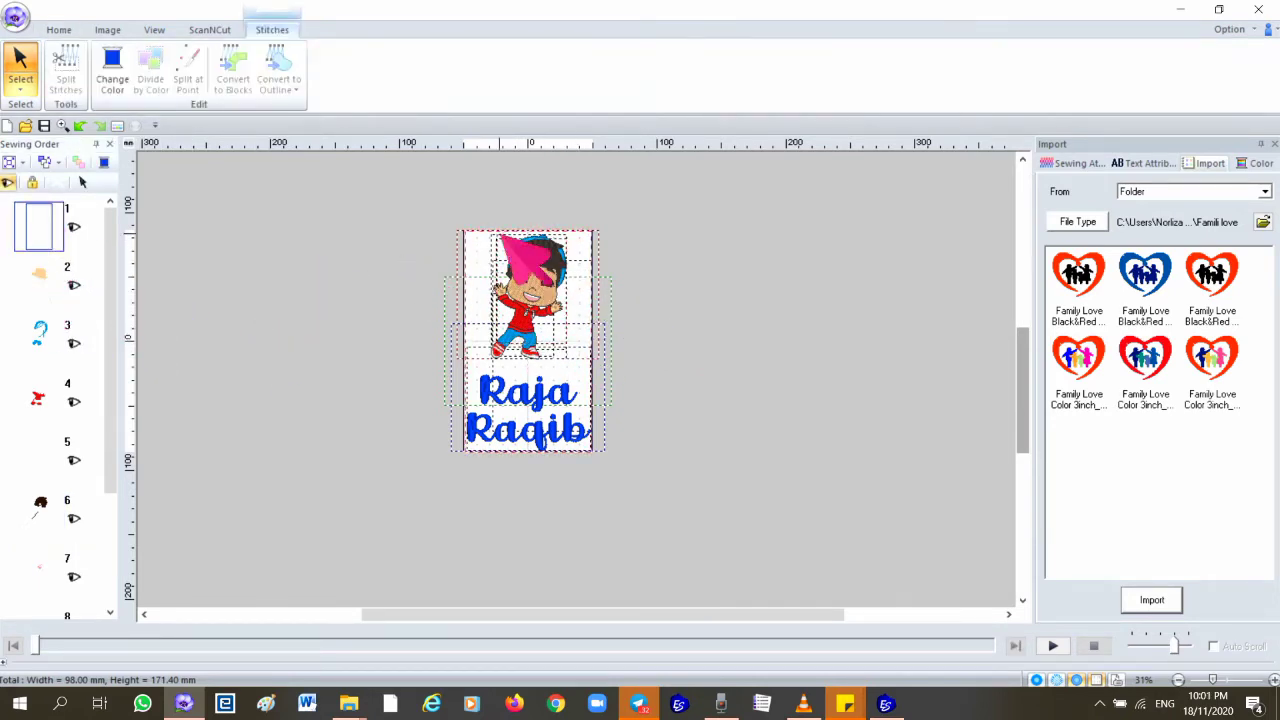
{"action": "left_click", "coordinate": [83, 183]}
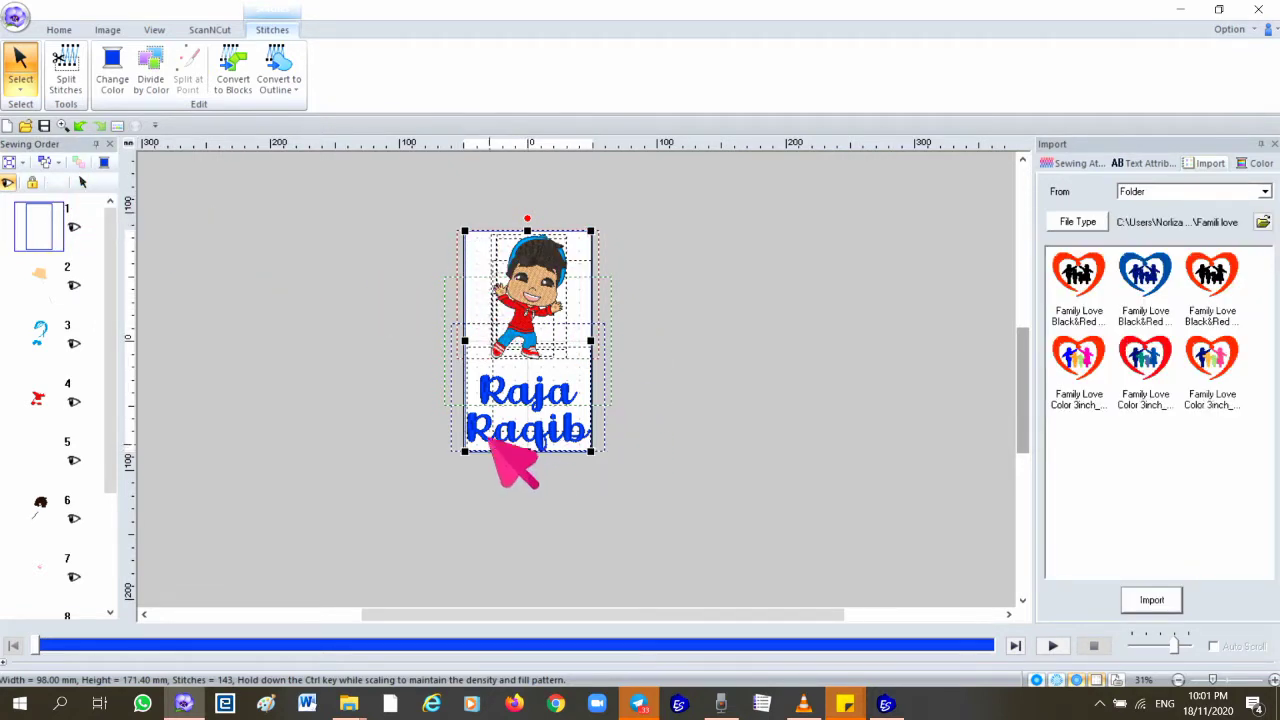
{"action": "left_click", "coordinate": [64, 62]}
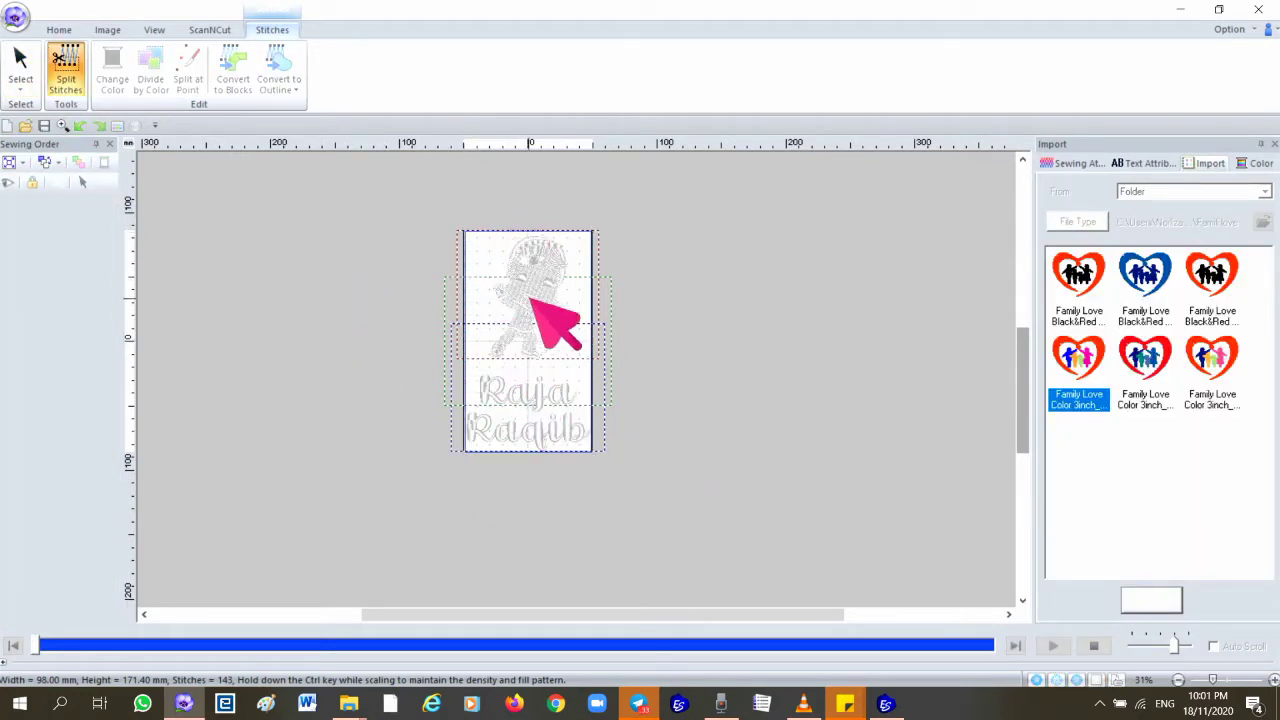
{"action": "left_click", "coordinate": [59, 29]}
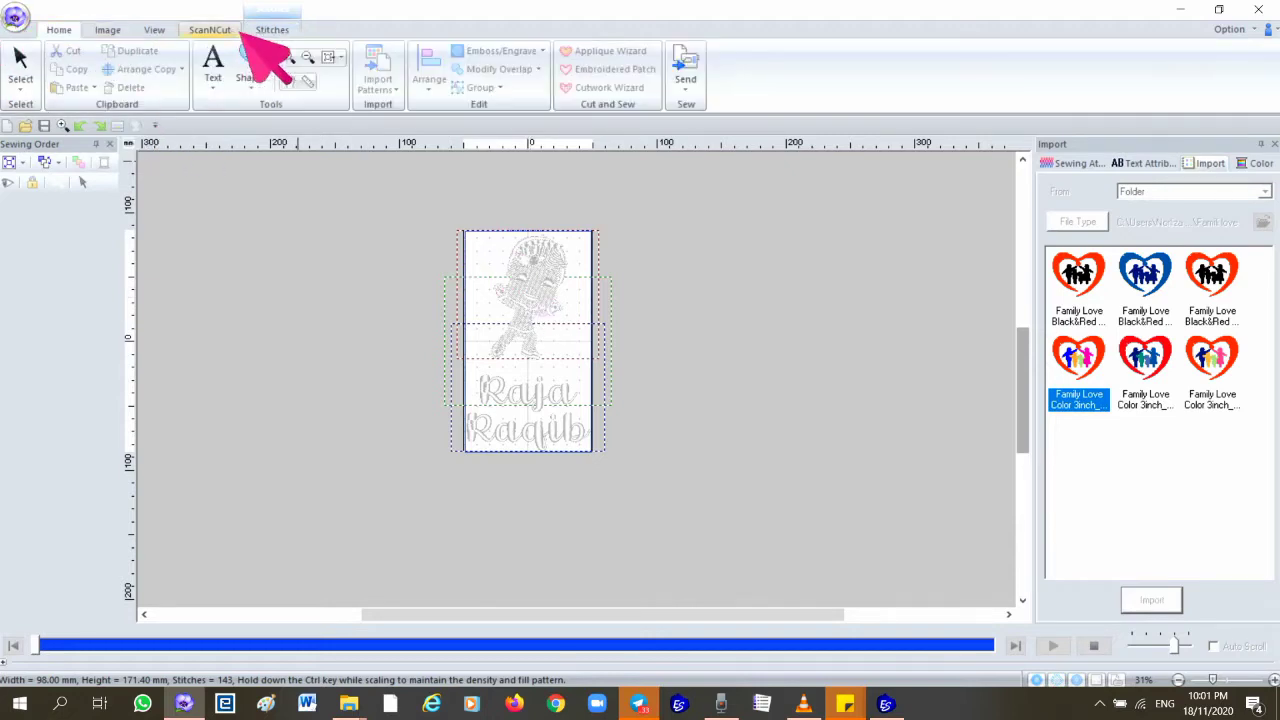
{"action": "left_click", "coordinate": [328, 57]}
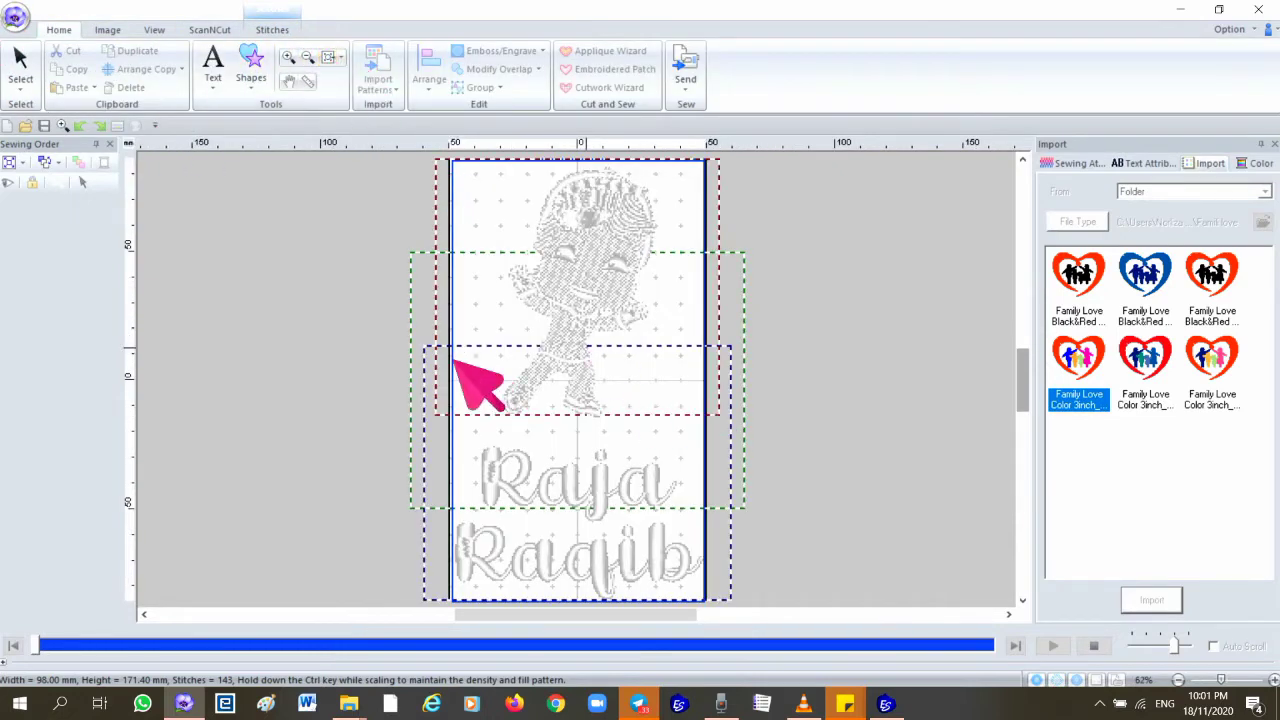
{"action": "left_click", "coordinate": [272, 29]}
{"action": "left_click", "coordinate": [65, 72]}
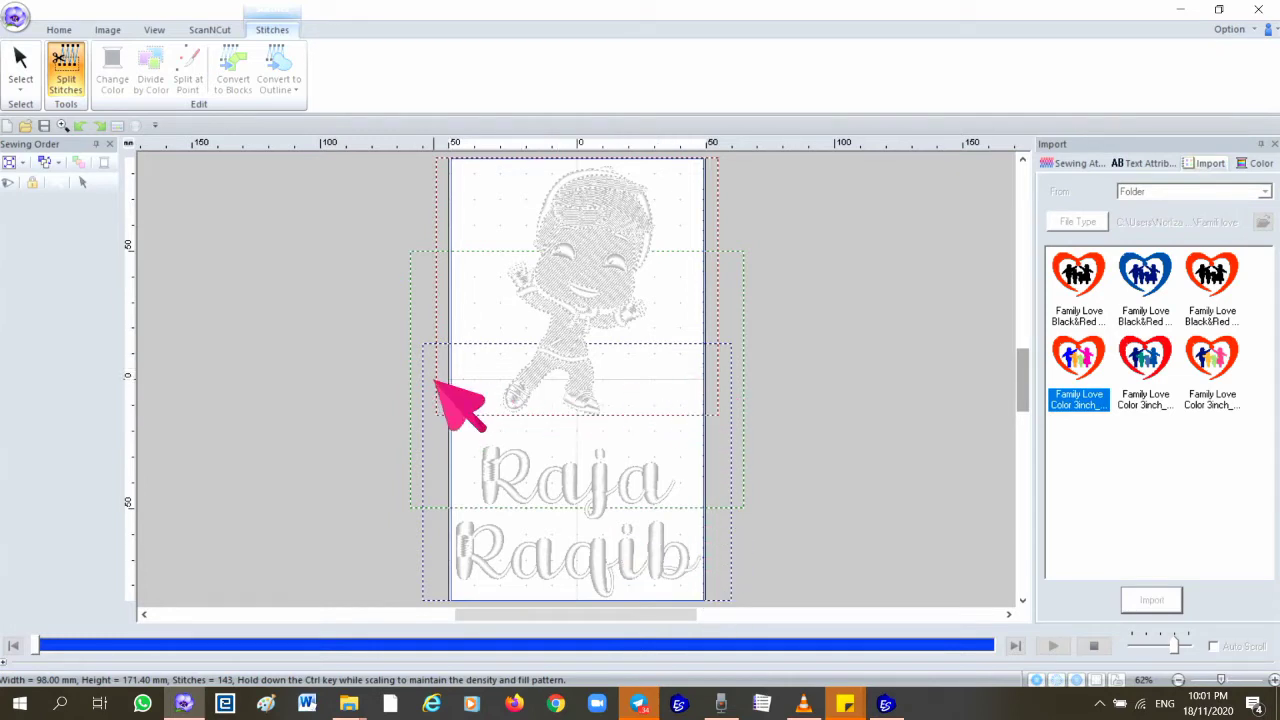
{"action": "left_click", "coordinate": [728, 379]}
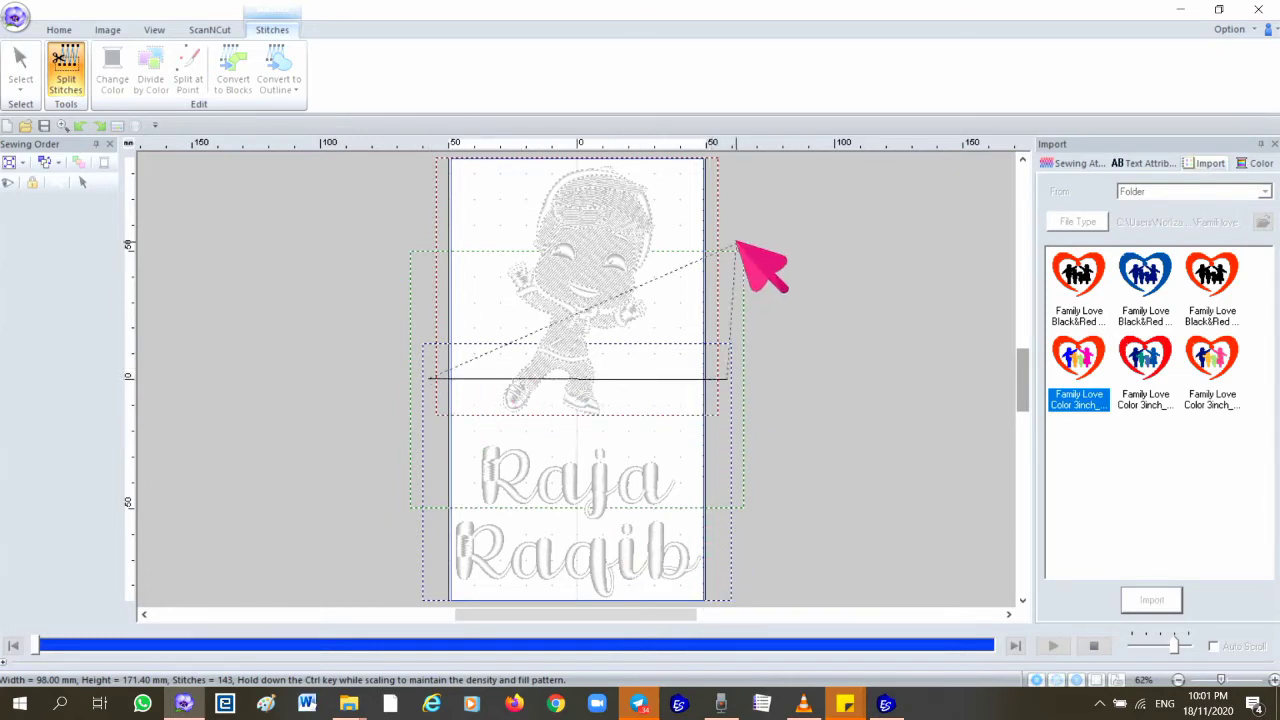
{"action": "left_click", "coordinate": [729, 158]}
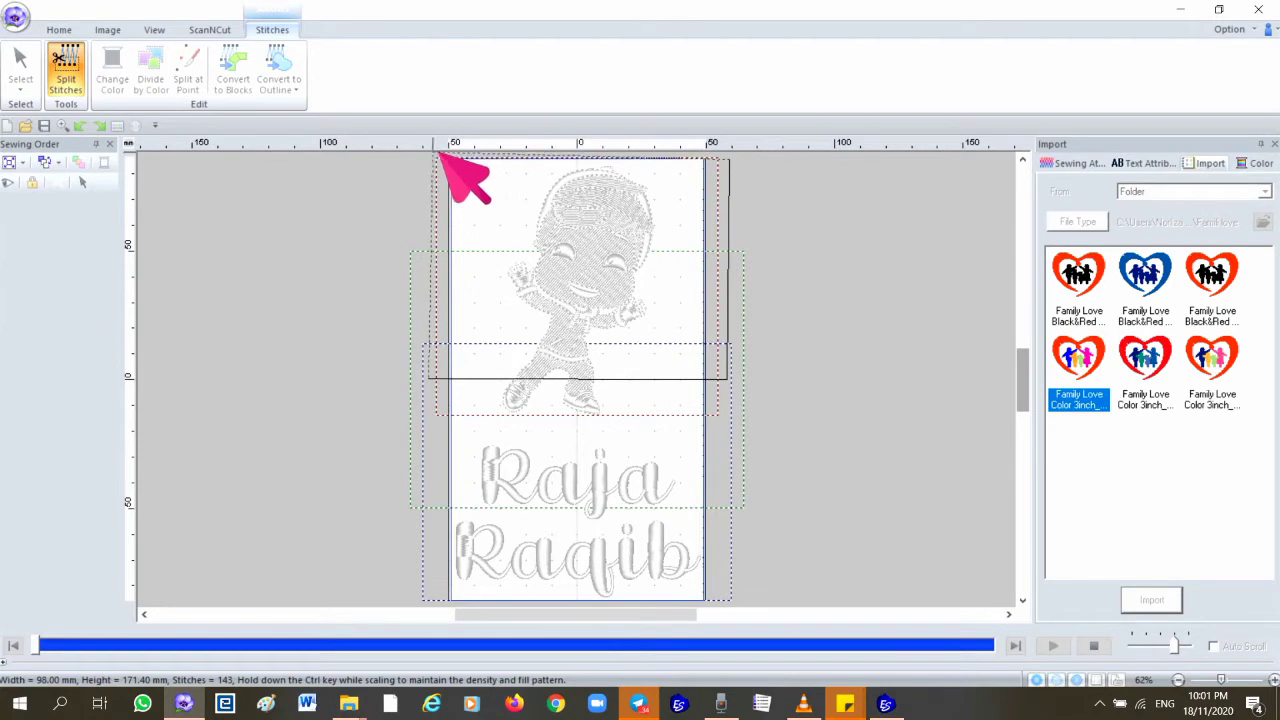
{"action": "scroll", "coordinate": [720, 175], "scroll_direction": "up", "scroll_amount": 2}
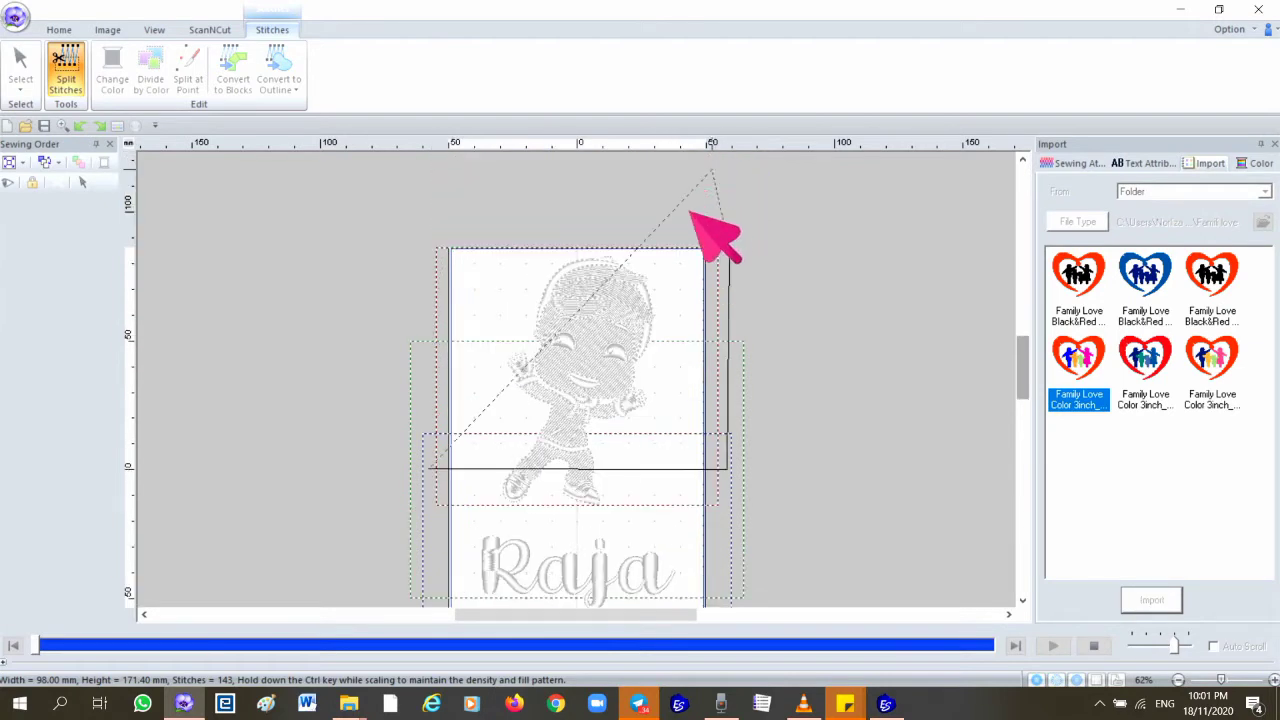
{"action": "double_click", "coordinate": [391, 232]}
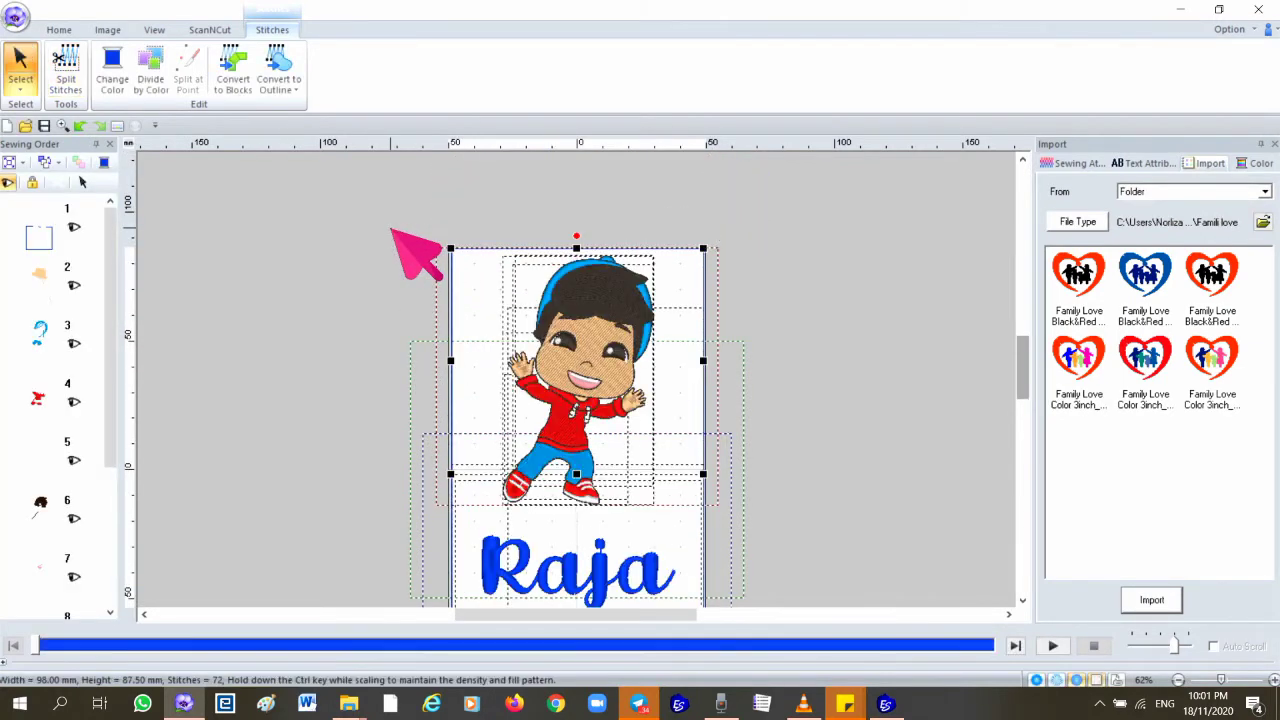
Select each half of the split border in the sewing order, items 1 and 11, to check its extent.
{"action": "left_click", "coordinate": [40, 237]}
{"action": "scroll", "coordinate": [588, 452], "scroll_direction": "down", "scroll_amount": 2}
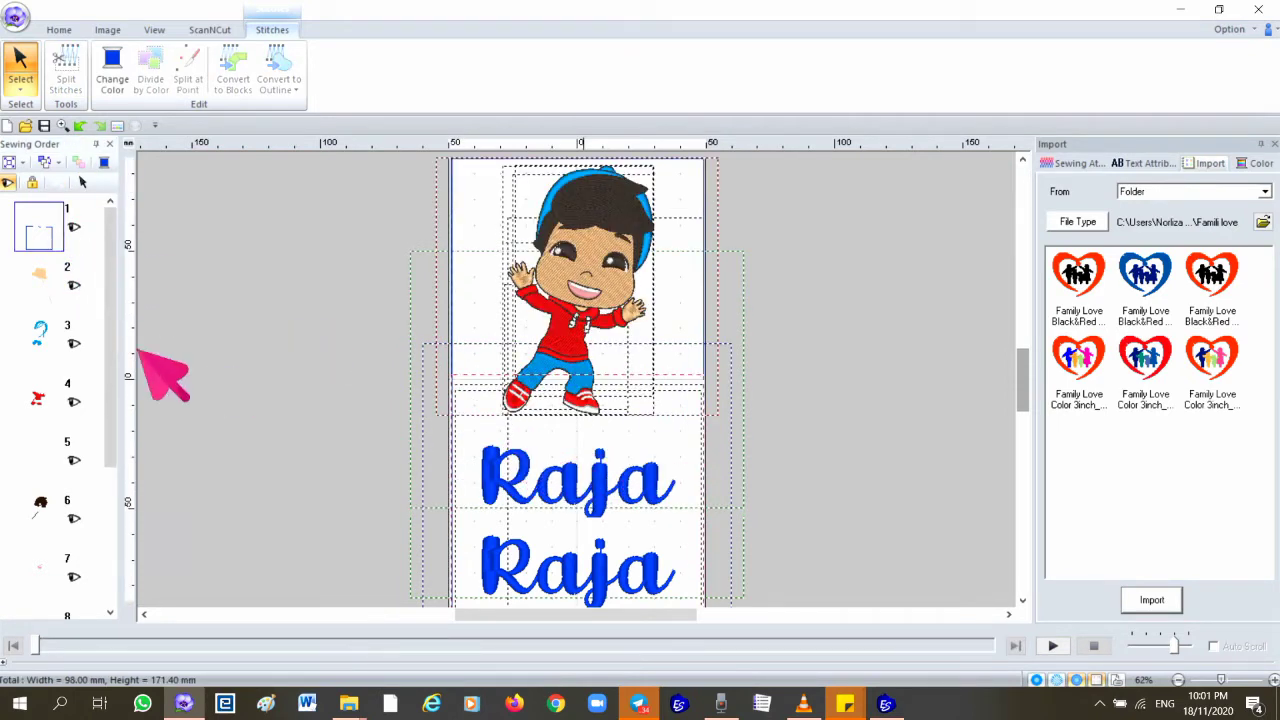
{"action": "left_click_drag", "start_coordinate": [110, 275], "coordinate": [123, 500]}
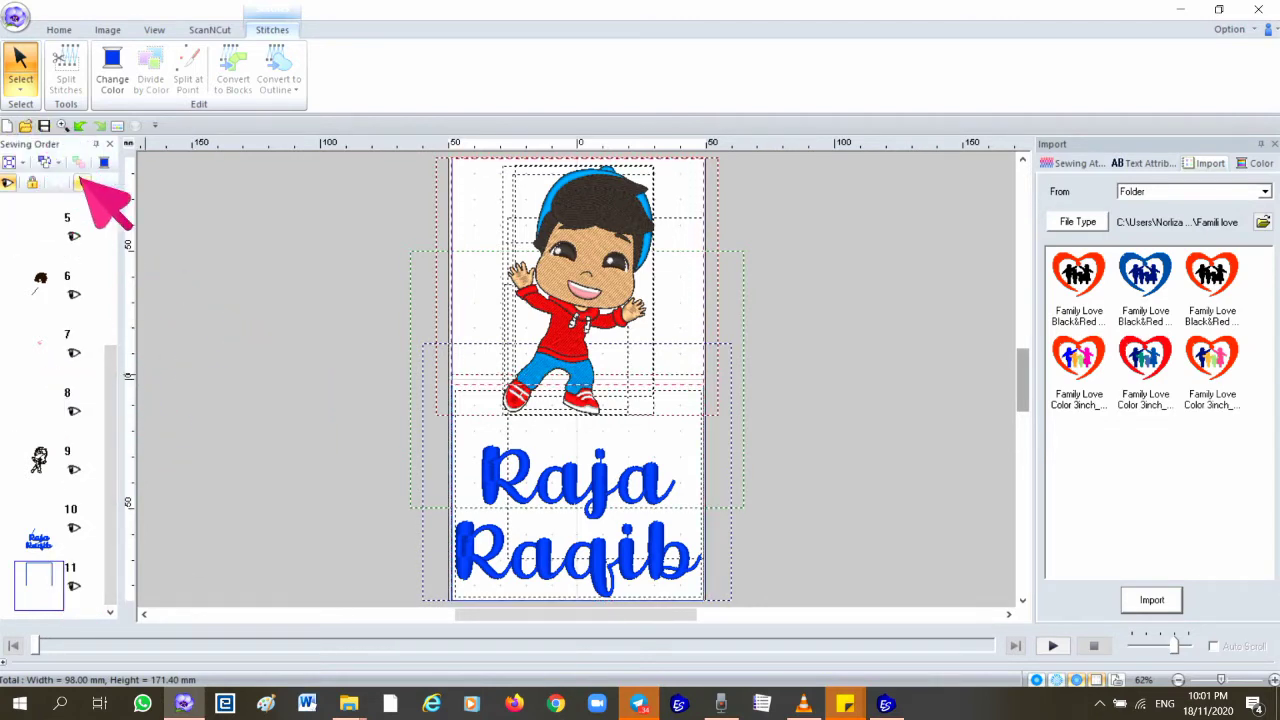
{"action": "left_click", "coordinate": [338, 341]}
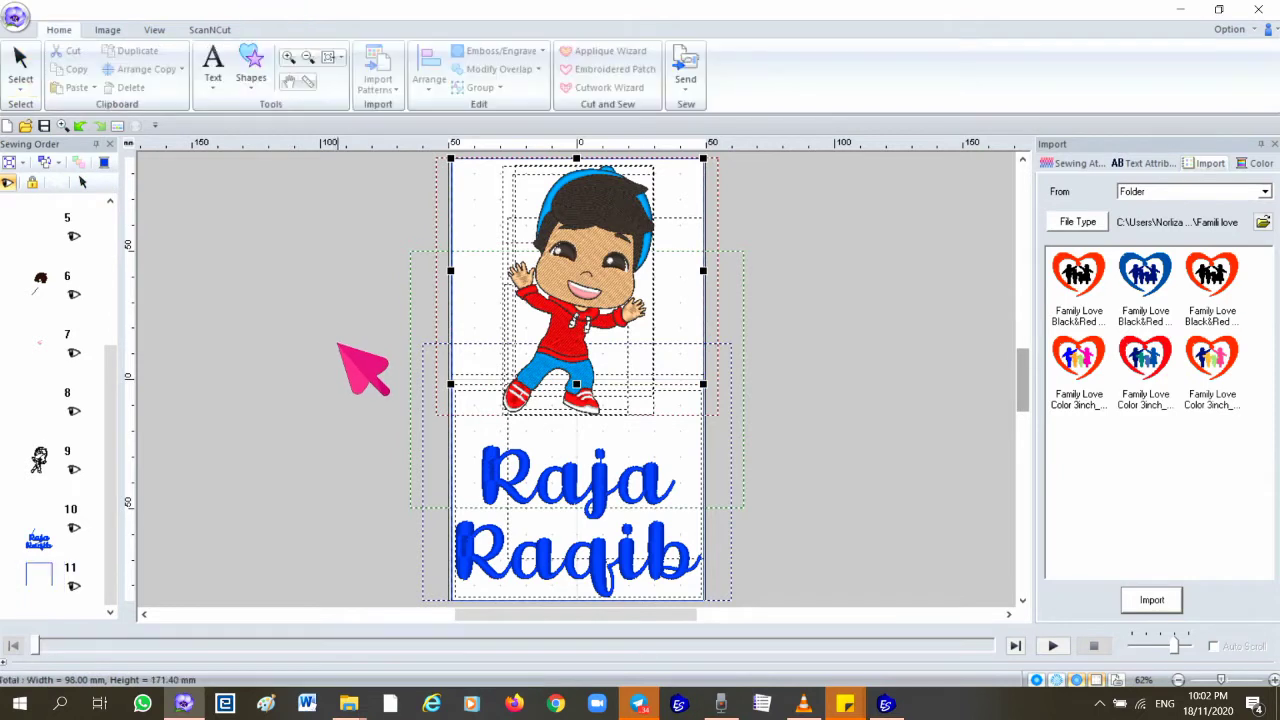
Try to select only the boy character by enclosing him in a selection rectangle.
{"action": "left_click_drag", "start_coordinate": [792, 431], "coordinate": [508, 431]}
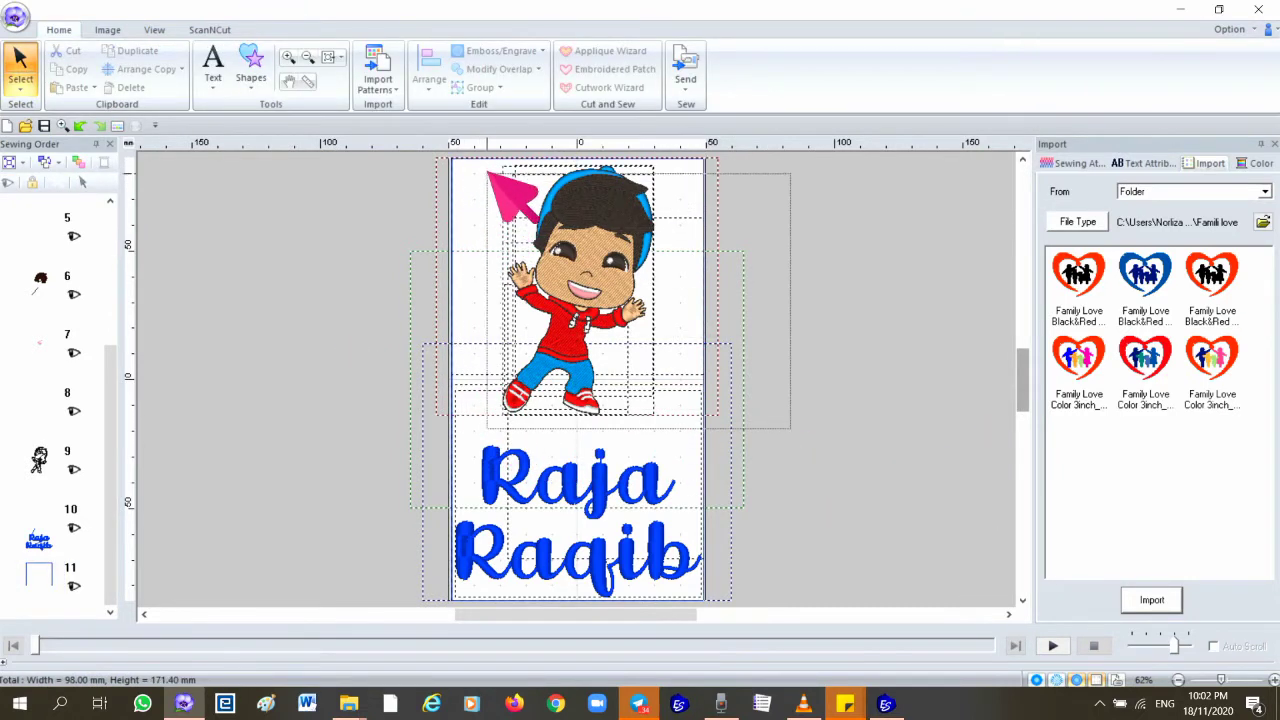
{"action": "left_click_drag", "start_coordinate": [490, 163], "coordinate": [478, 175]}
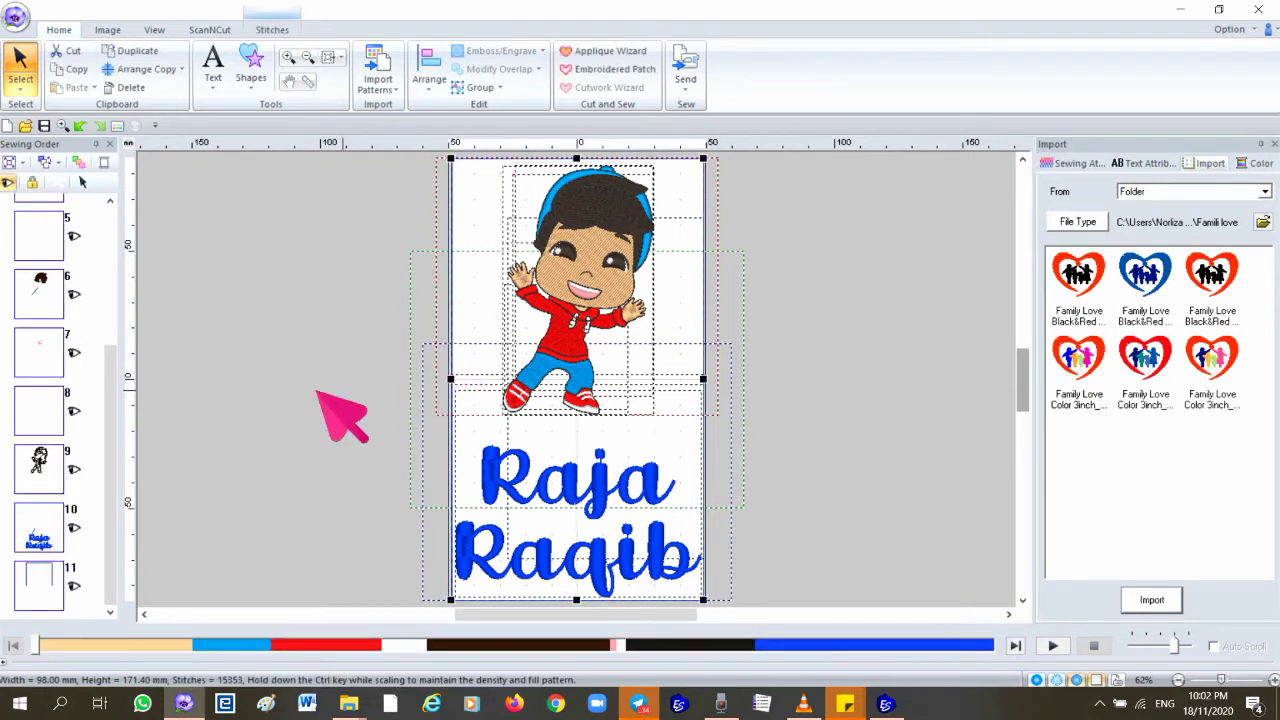
{"action": "left_click", "coordinate": [262, 388]}
Select all of the boy's color items, 2 through 9 in the sewing order, to check their combined extent.
{"action": "left_click_drag", "start_coordinate": [104, 482], "coordinate": [116, 418]}
{"action": "left_click", "coordinate": [45, 288]}
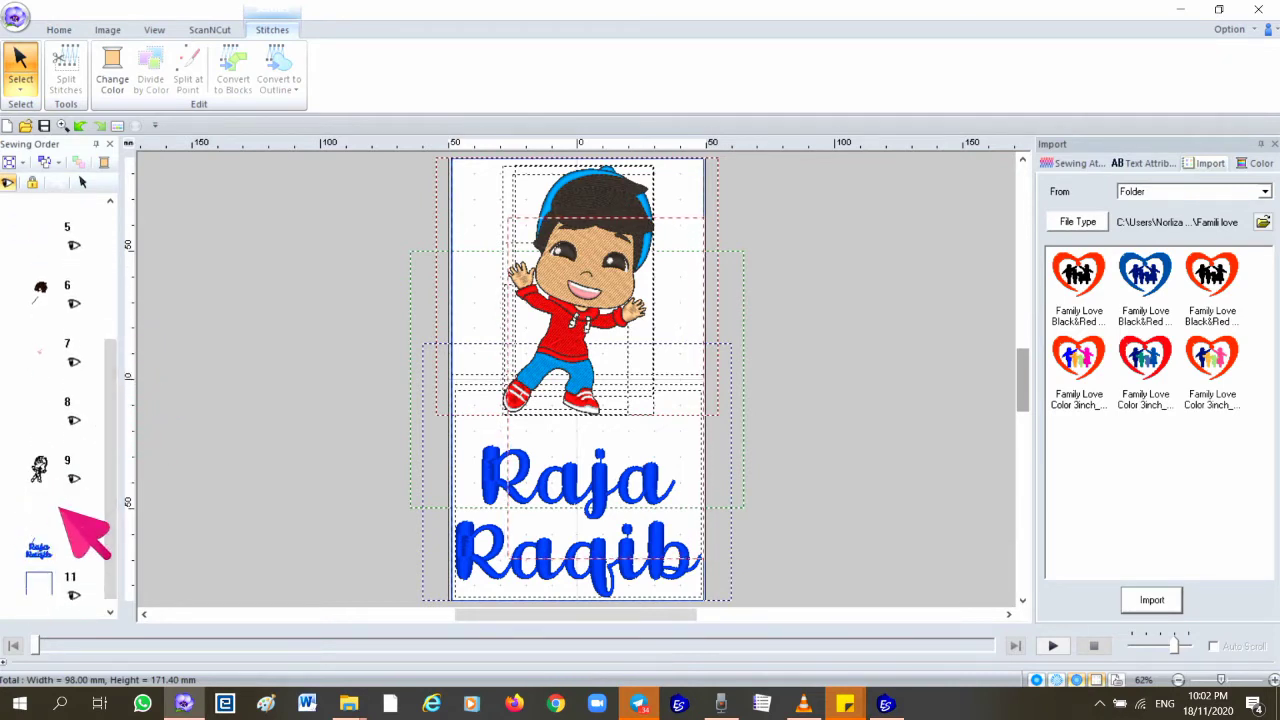
{"action": "left_click", "coordinate": [40, 472]}
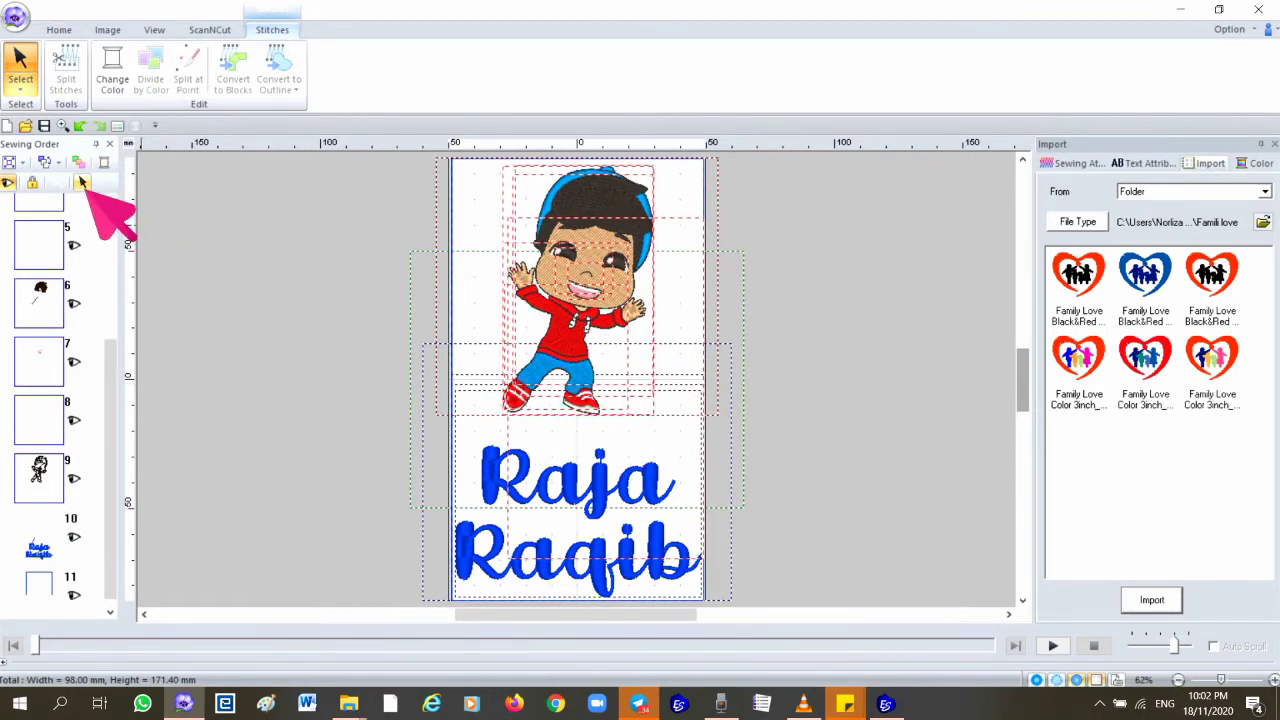
{"action": "left_click", "coordinate": [521, 252]}
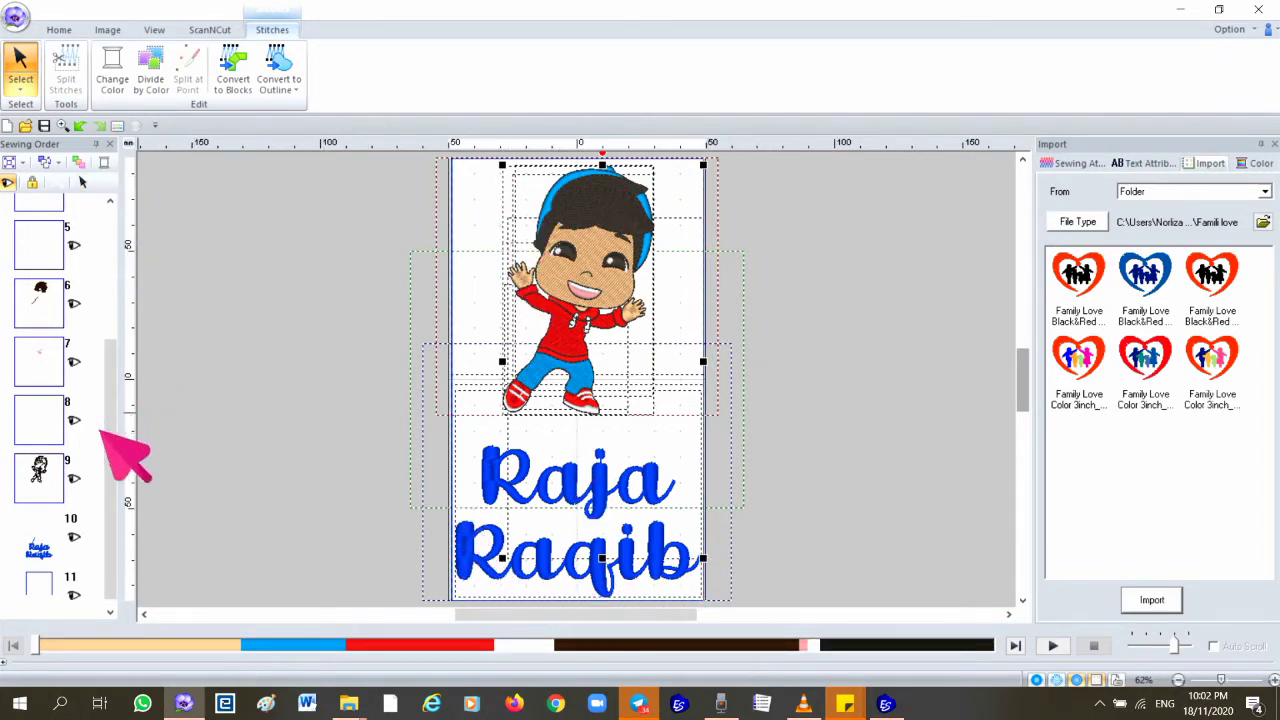
Clear the selection and select the lower border half, item 1, to check where it lies.
{"action": "left_click_drag", "start_coordinate": [106, 423], "coordinate": [93, 287]}
{"action": "left_click", "coordinate": [100, 255]}
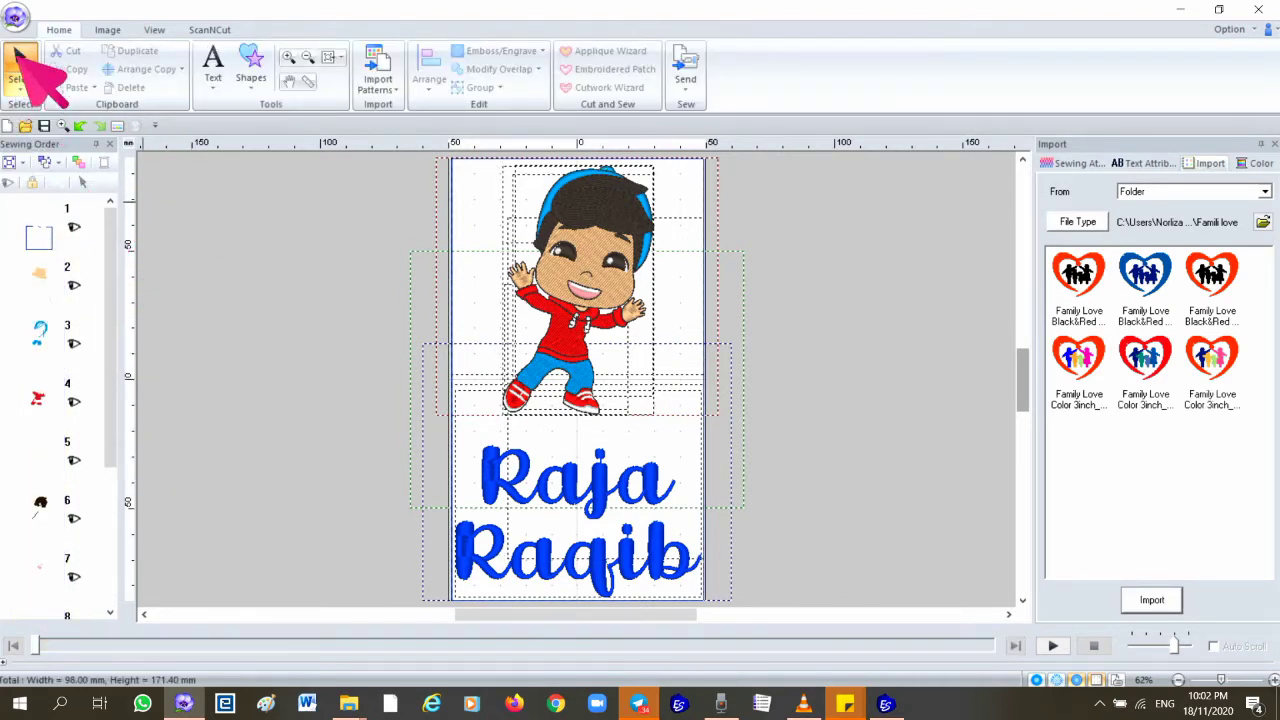
{"action": "left_click", "coordinate": [48, 243]}
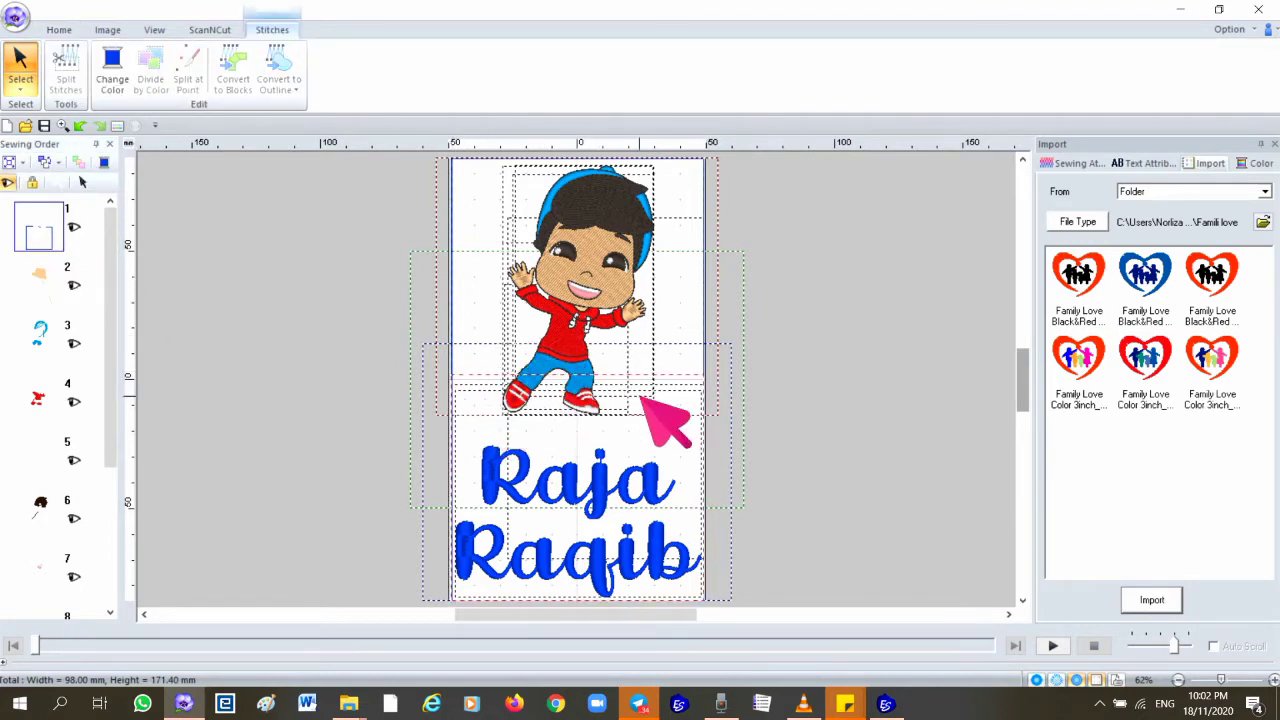
Using point selection on the skin-colored stitches, item 2, remove the stray starting jump-stitch point near the end of the name.
{"action": "left_click", "coordinate": [40, 287]}
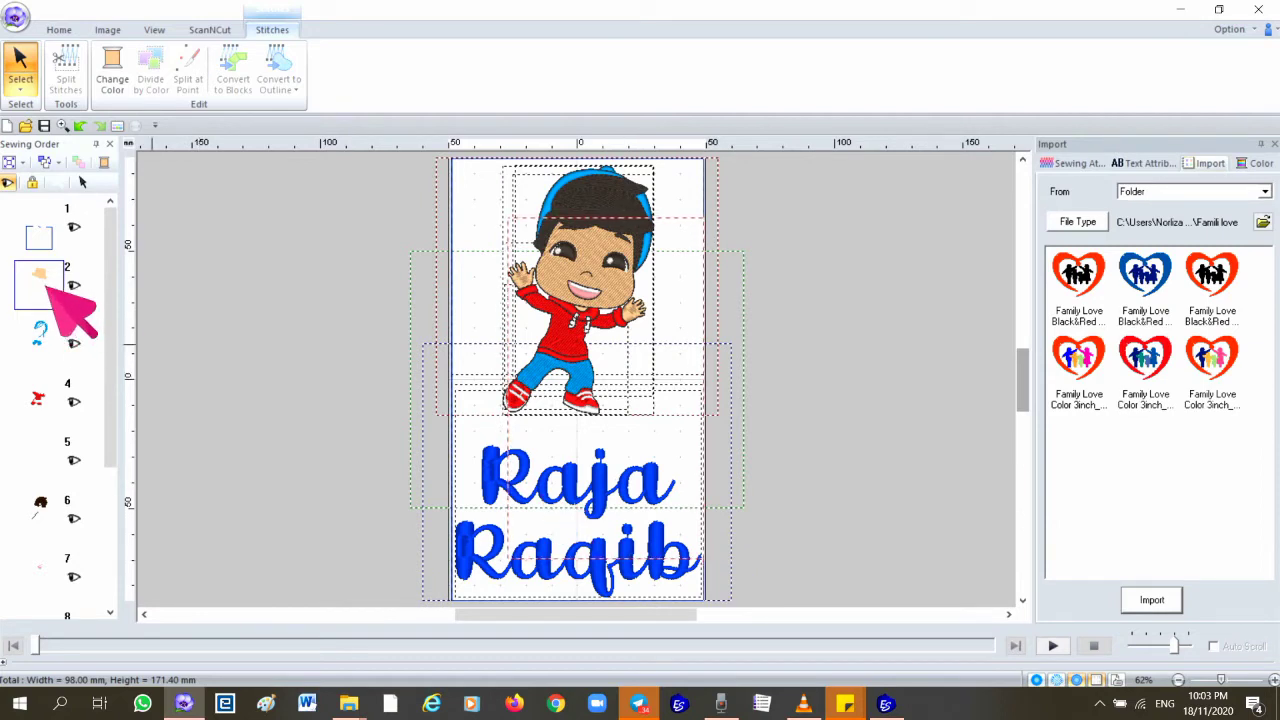
{"action": "left_click", "coordinate": [30, 88]}
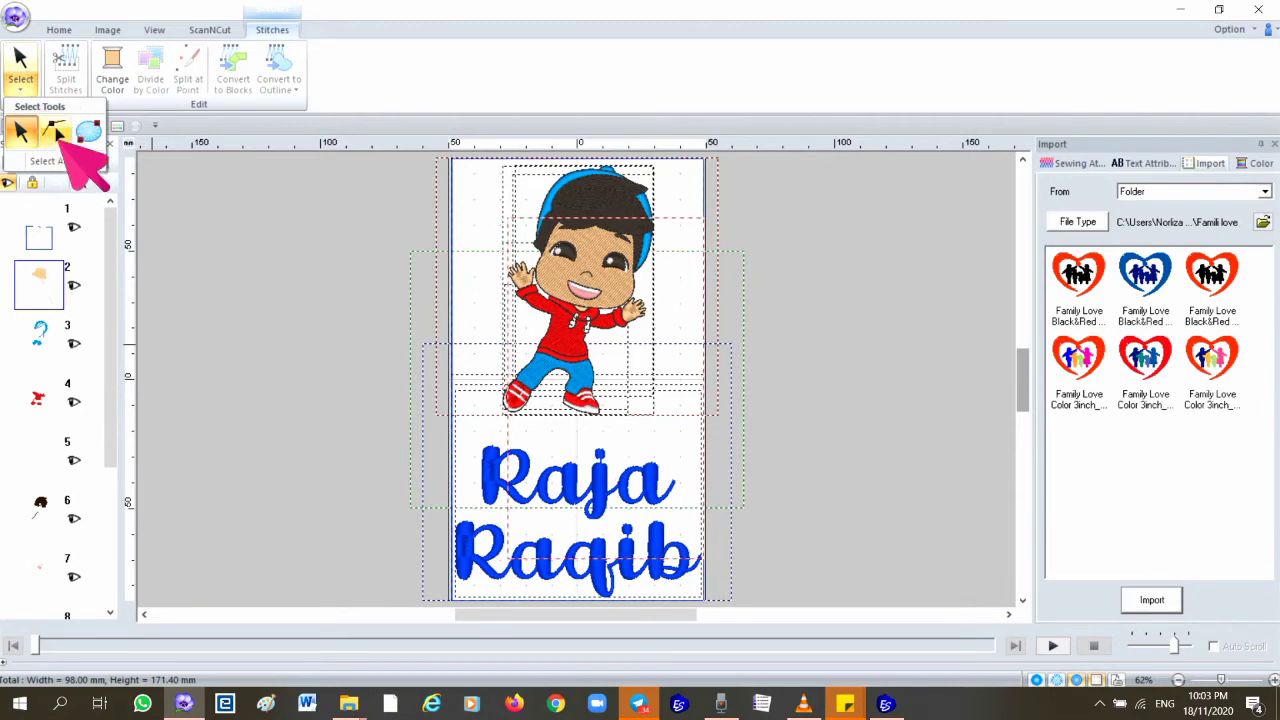
{"action": "left_click", "coordinate": [58, 134]}
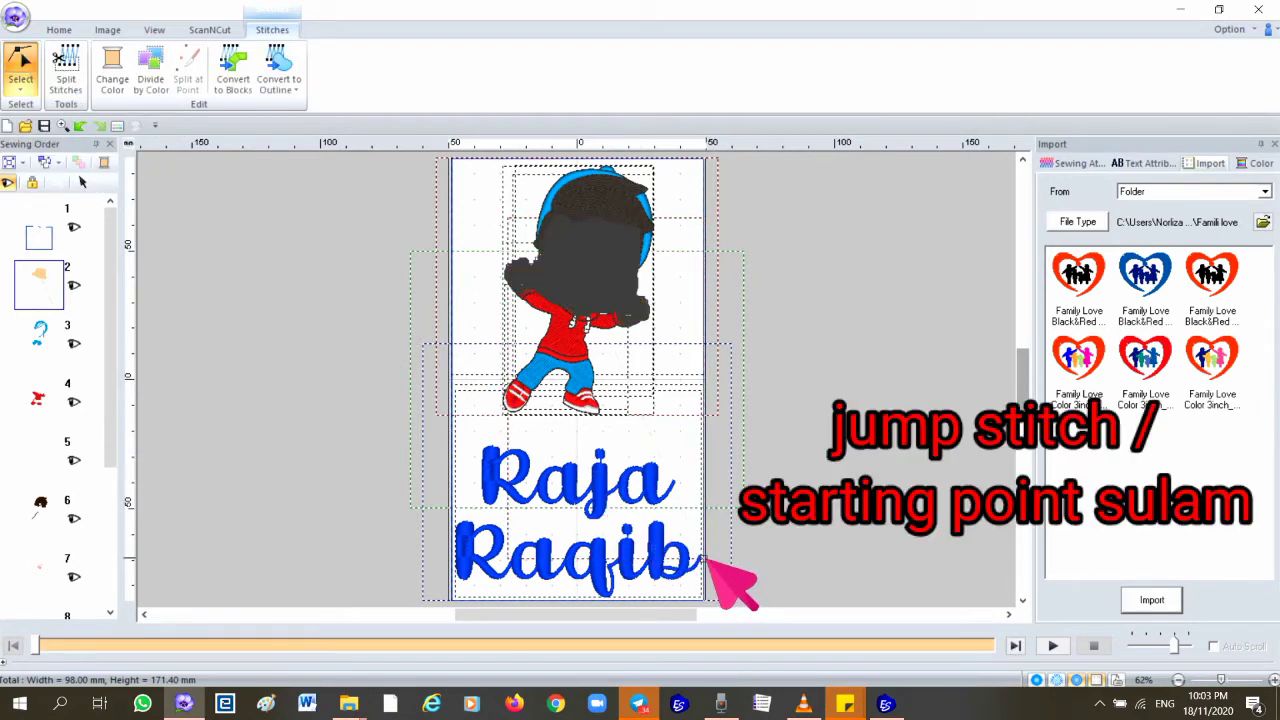
{"action": "scroll", "coordinate": [730, 585], "scroll_direction": "up", "scroll_amount": 2}
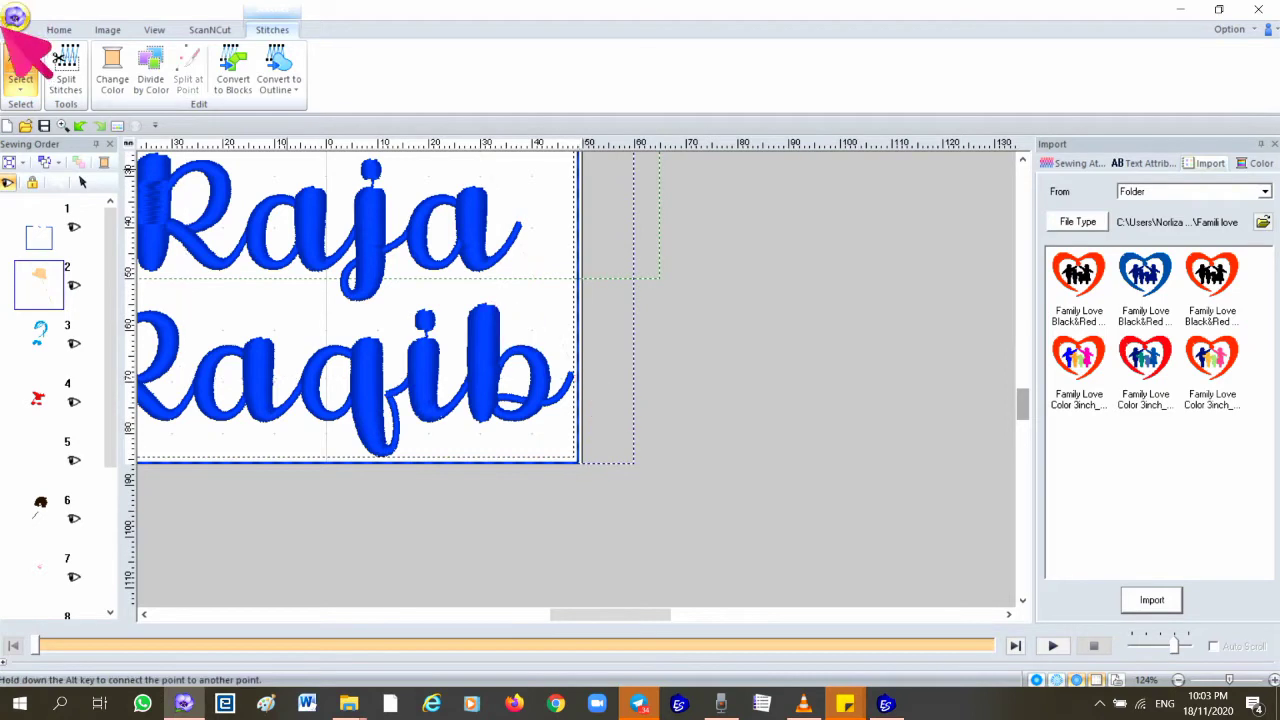
{"action": "left_click", "coordinate": [59, 29]}
{"action": "left_click", "coordinate": [328, 57]}
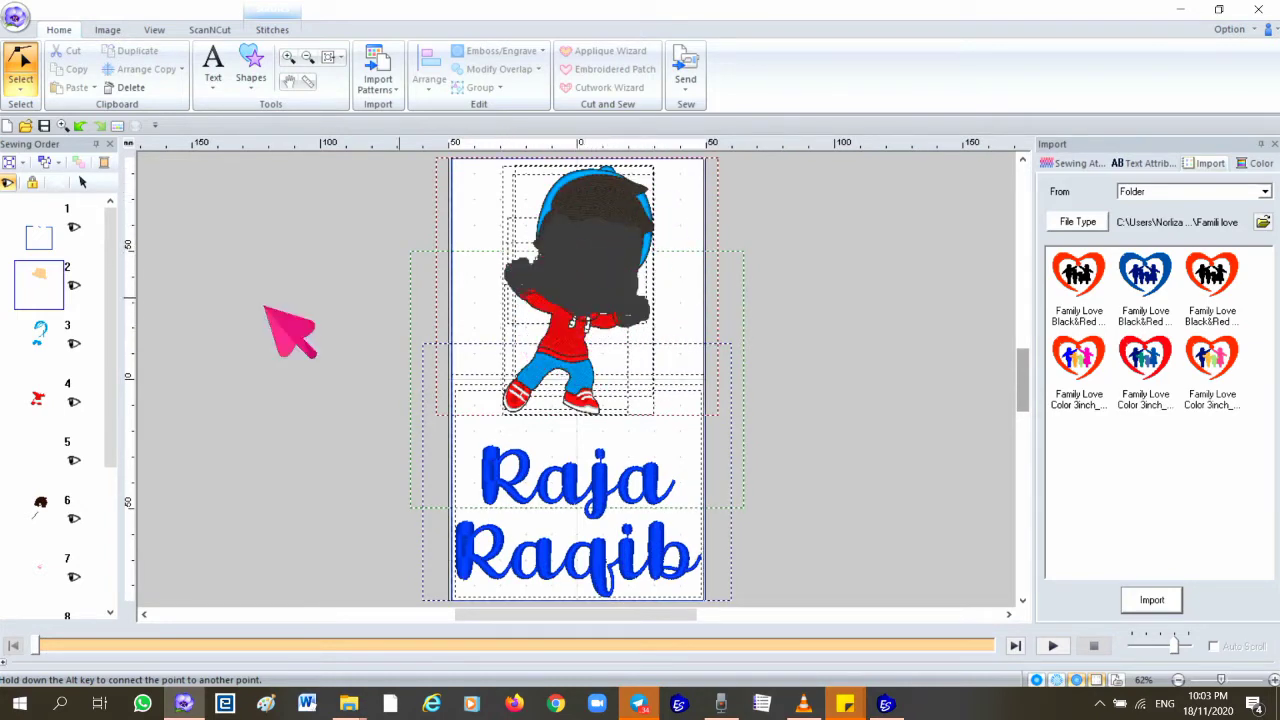
Select the blue and red items in the sewing order to check them for stray jump stitches outside the boy.
{"action": "left_click", "coordinate": [38, 336]}
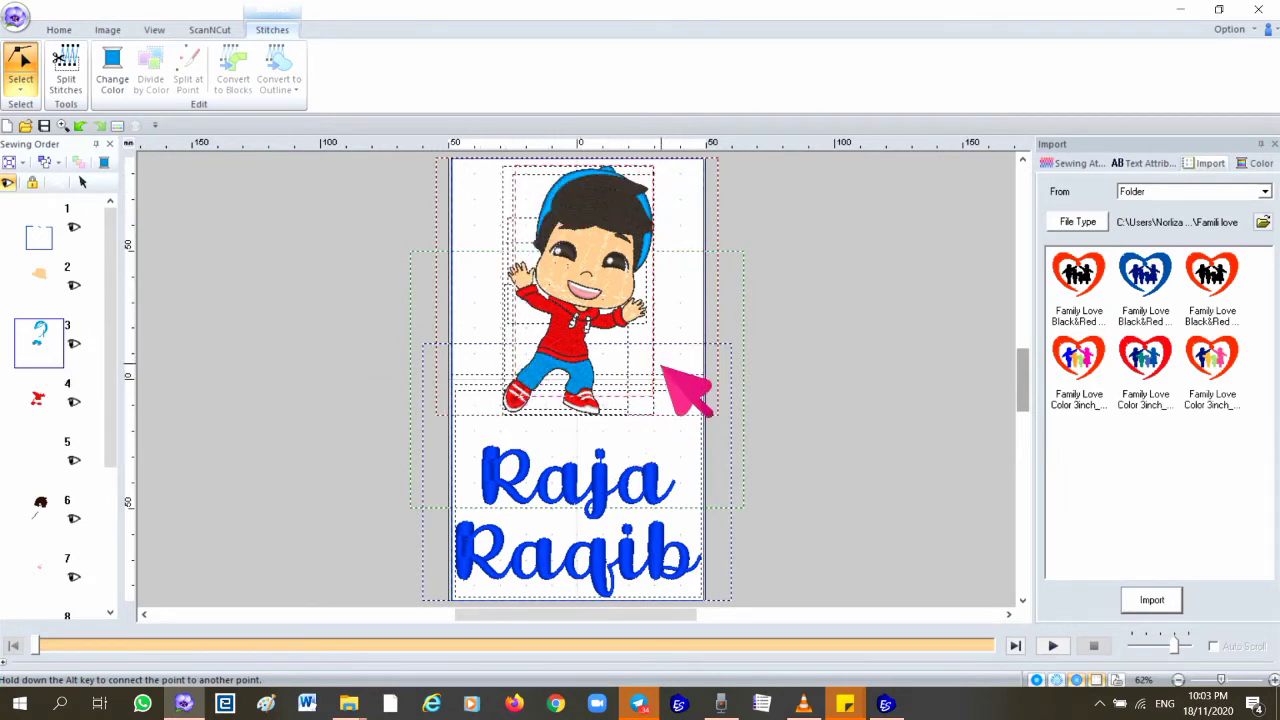
{"action": "left_click", "coordinate": [622, 176]}
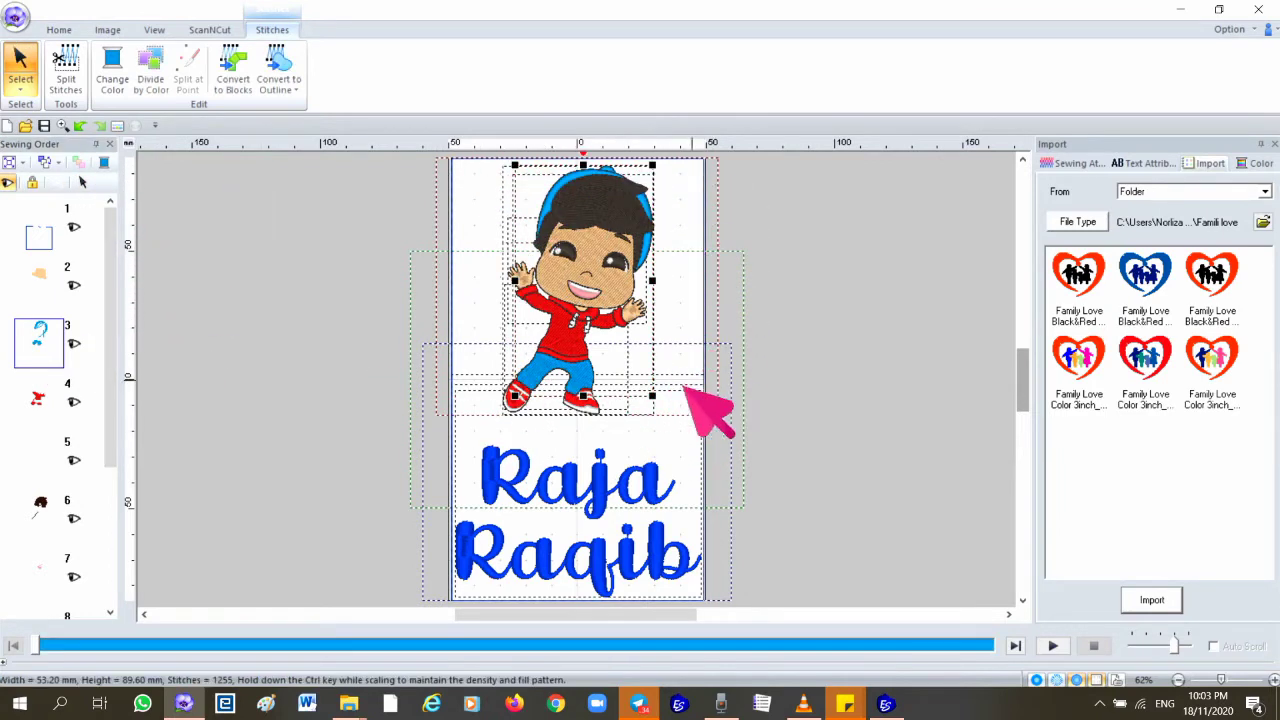
{"action": "left_click_drag", "start_coordinate": [47, 388], "coordinate": [33, 398]}
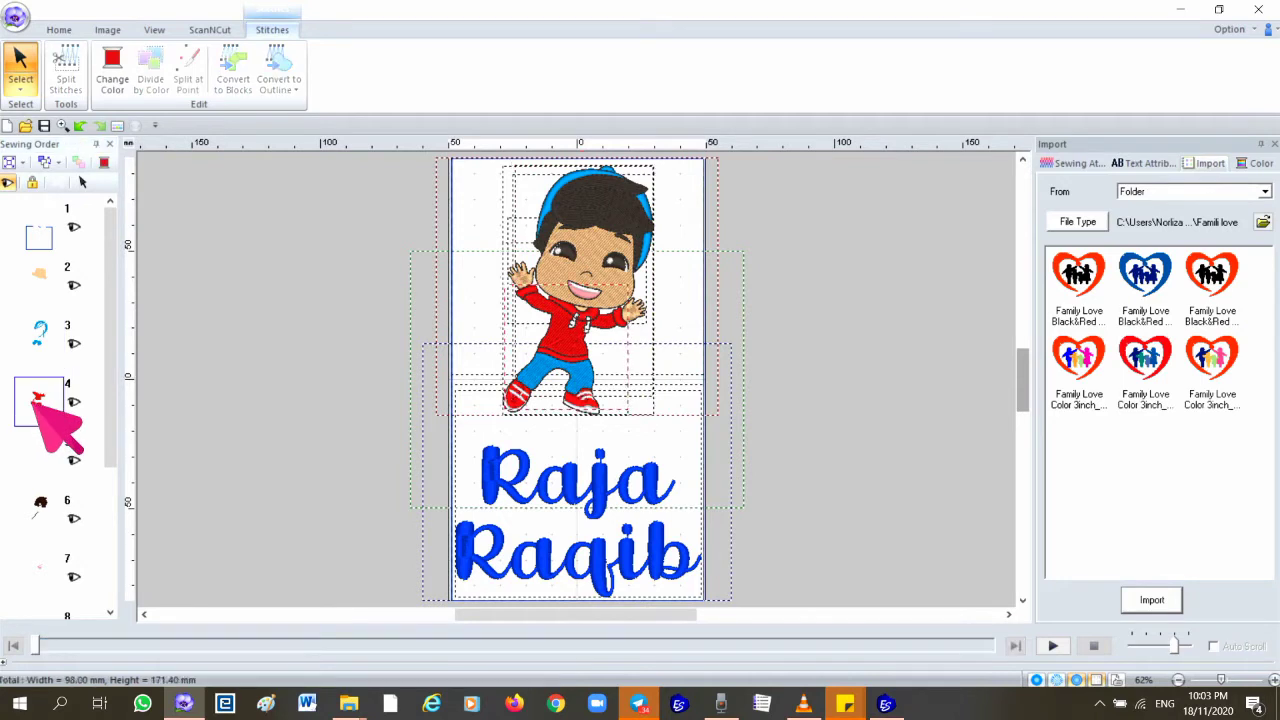
Using point selection on the dark brown hair stitches, item 6, remove the stray starting jump-stitch point below the boy's head.
{"action": "left_click_drag", "start_coordinate": [603, 400], "coordinate": [55, 533]}
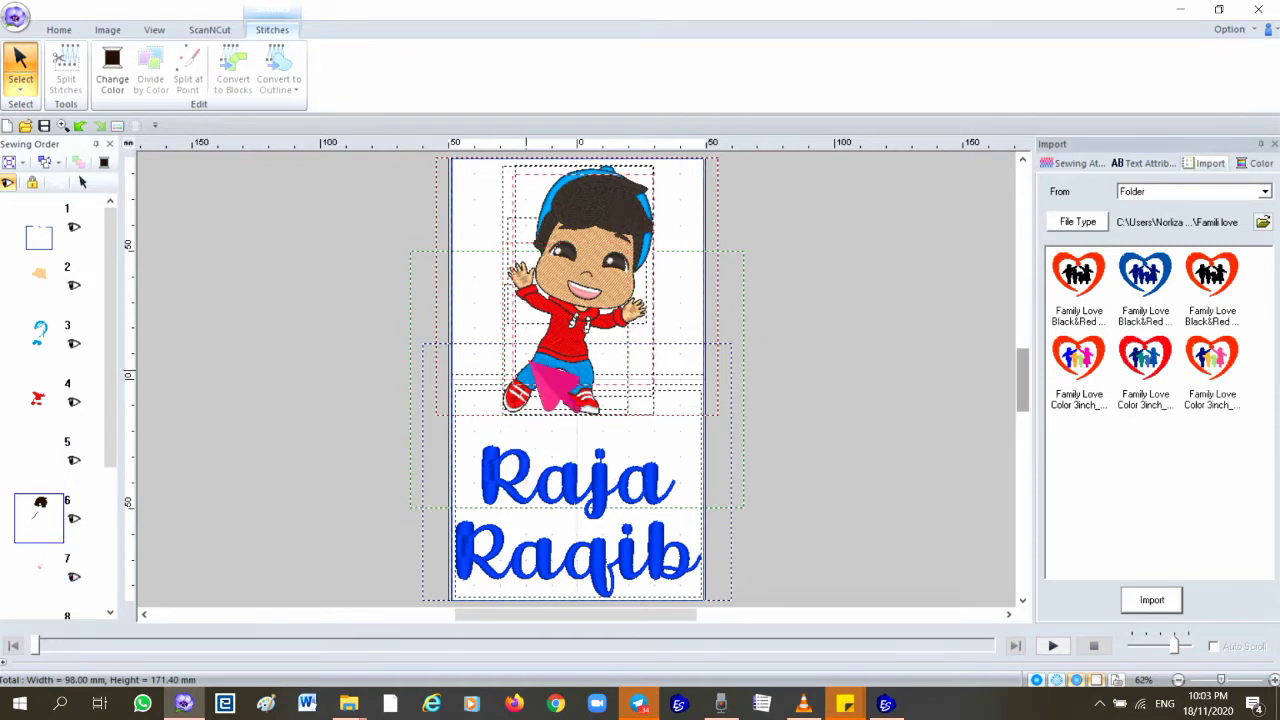
{"action": "scroll", "coordinate": [108, 448], "scroll_direction": "down", "scroll_amount": 2}
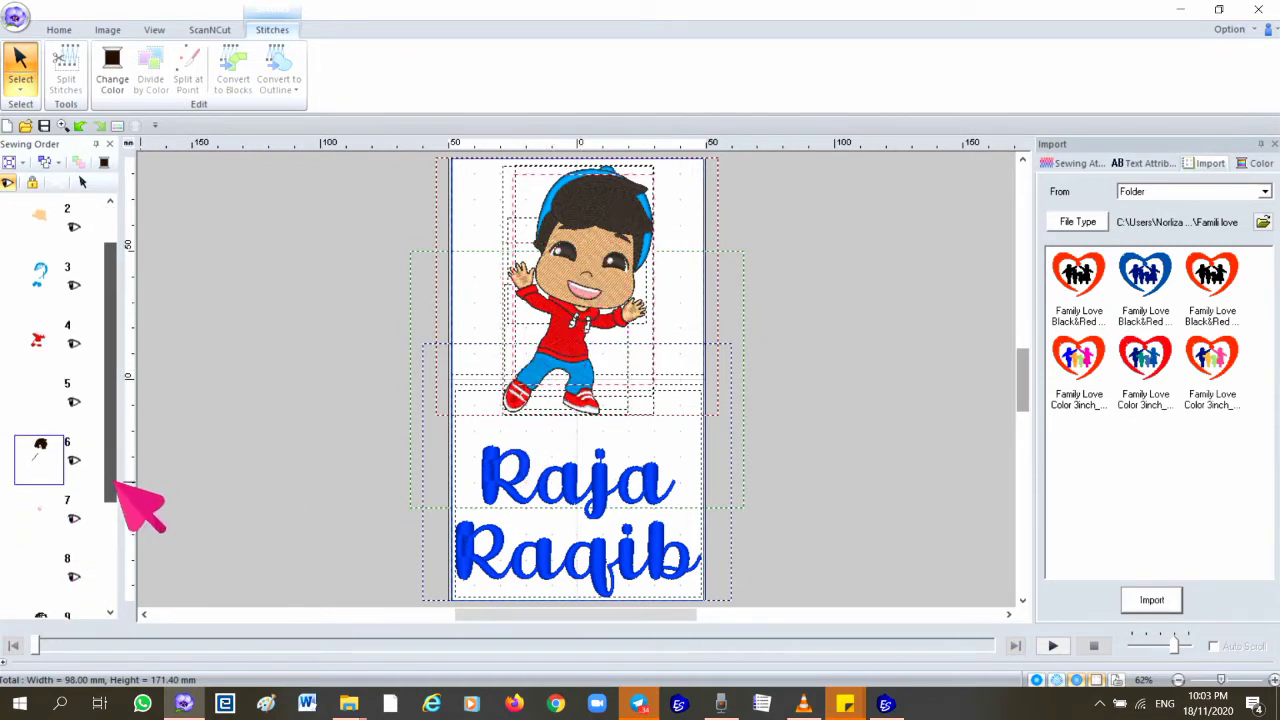
{"action": "left_click", "coordinate": [20, 68]}
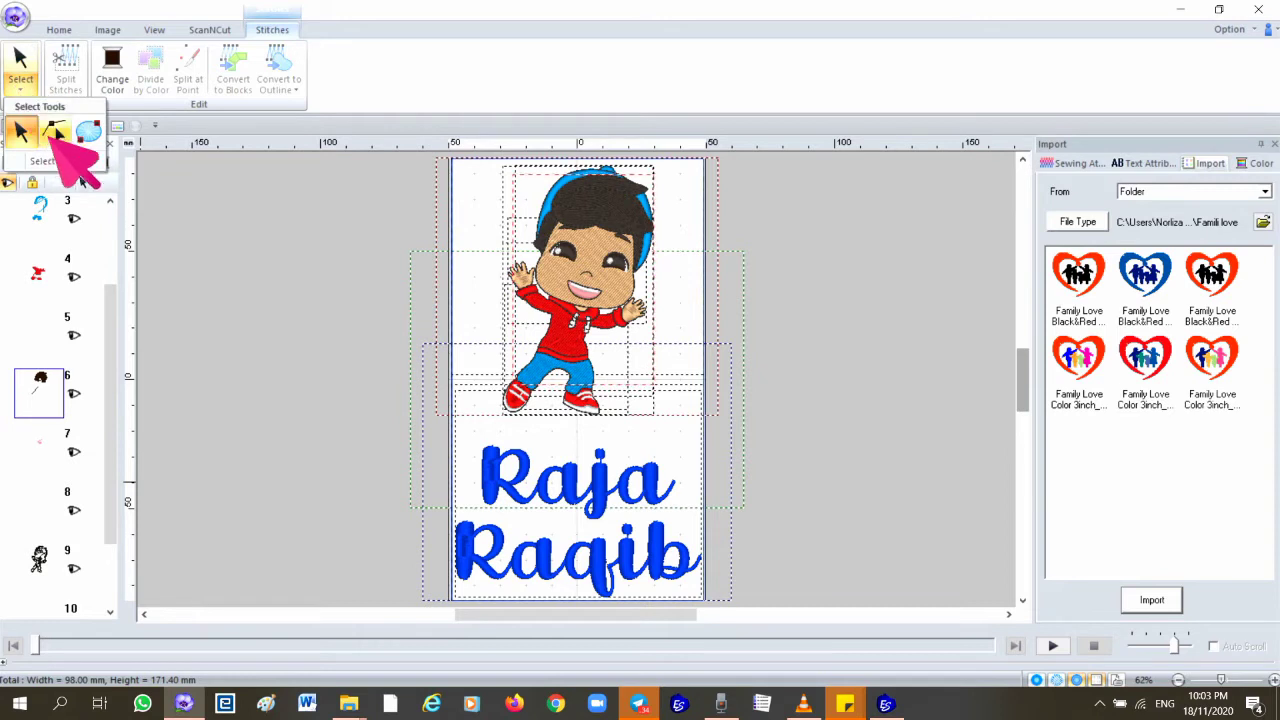
{"action": "left_click", "coordinate": [55, 130]}
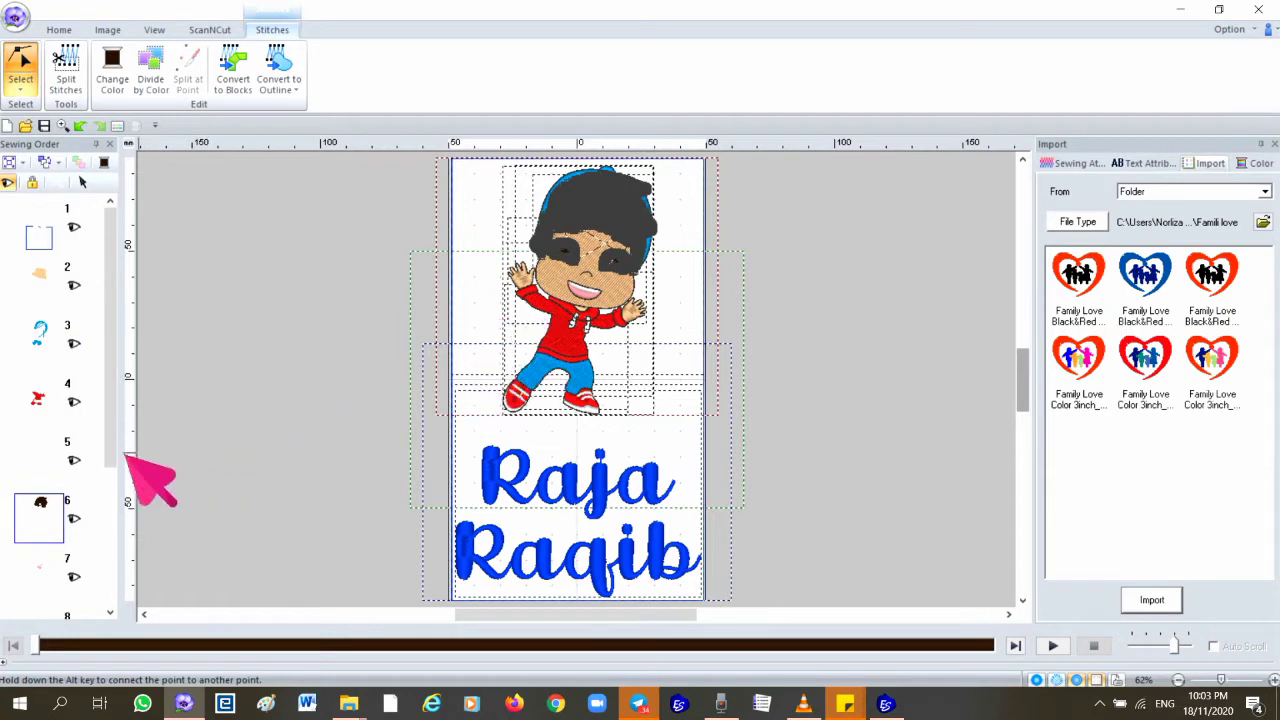
Using point selection on the pink mouth stitches, item 7, remove the stray starting jump-stitch point beside the boy's eye.
{"action": "scroll", "coordinate": [117, 503], "scroll_direction": "down", "scroll_amount": 3}
{"action": "left_click", "coordinate": [44, 497]}
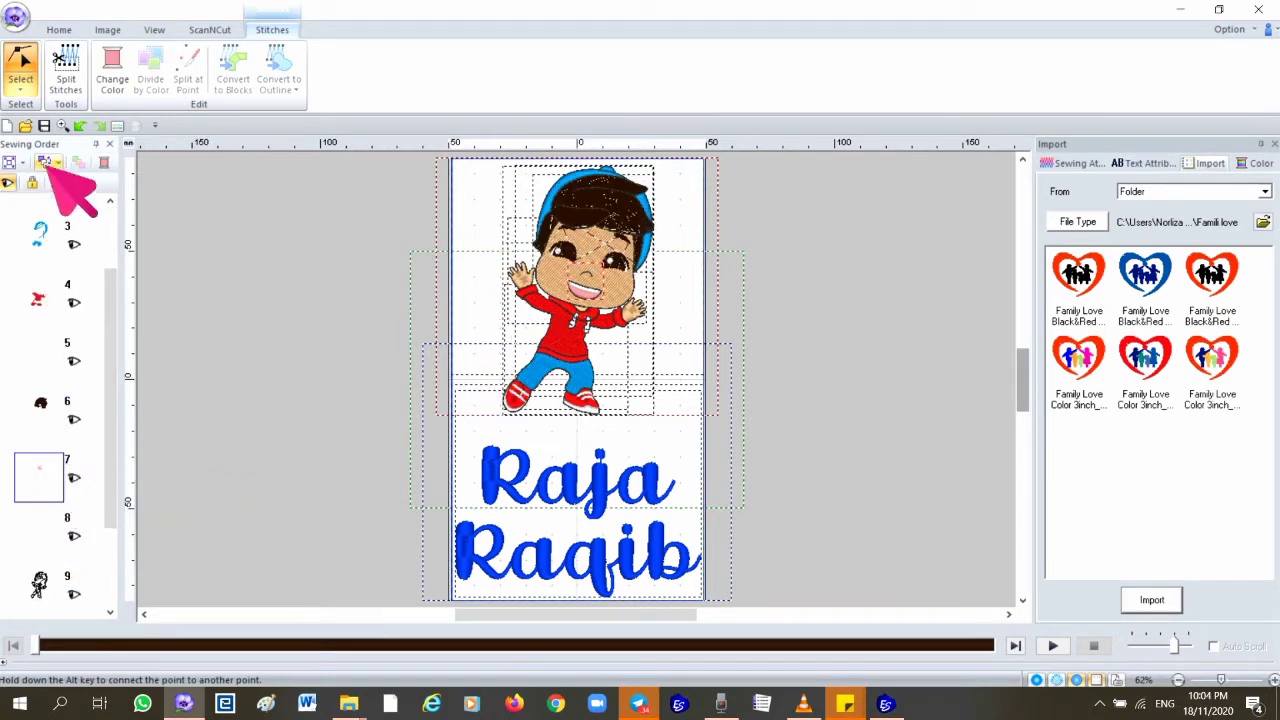
{"action": "left_click", "coordinate": [20, 58]}
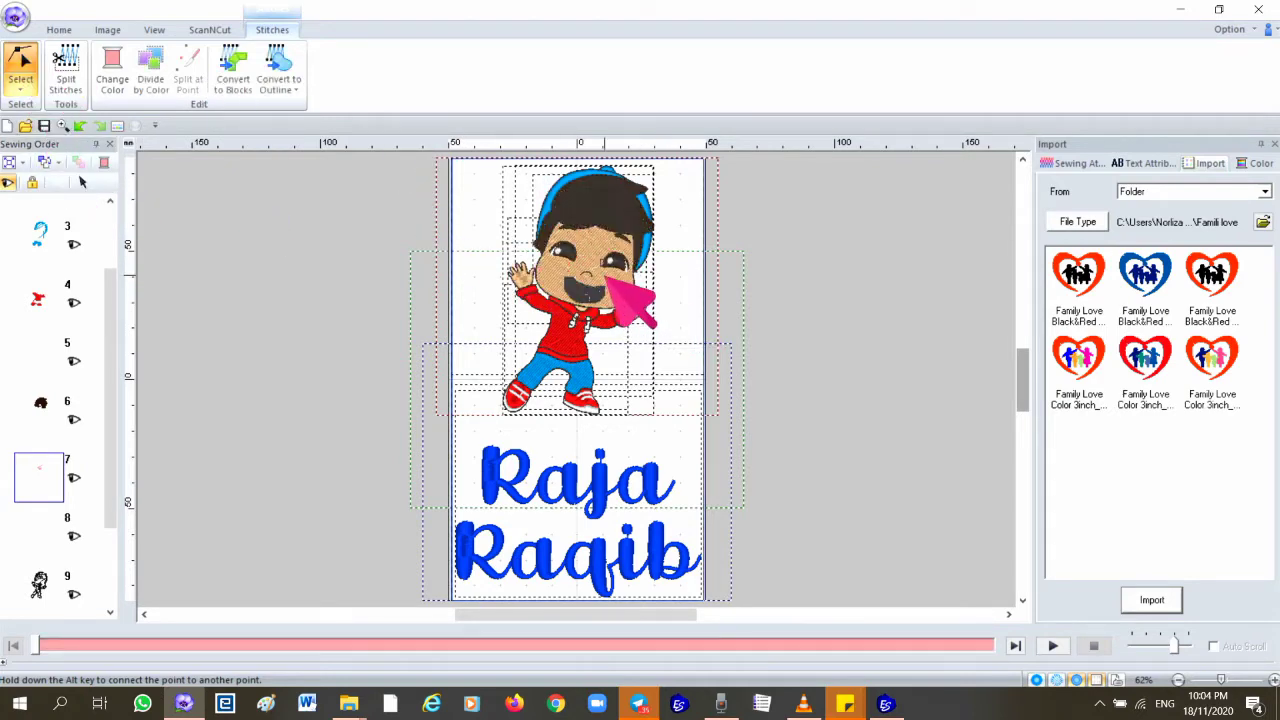
{"action": "scroll", "coordinate": [605, 280], "scroll_direction": "up", "scroll_amount": 2}
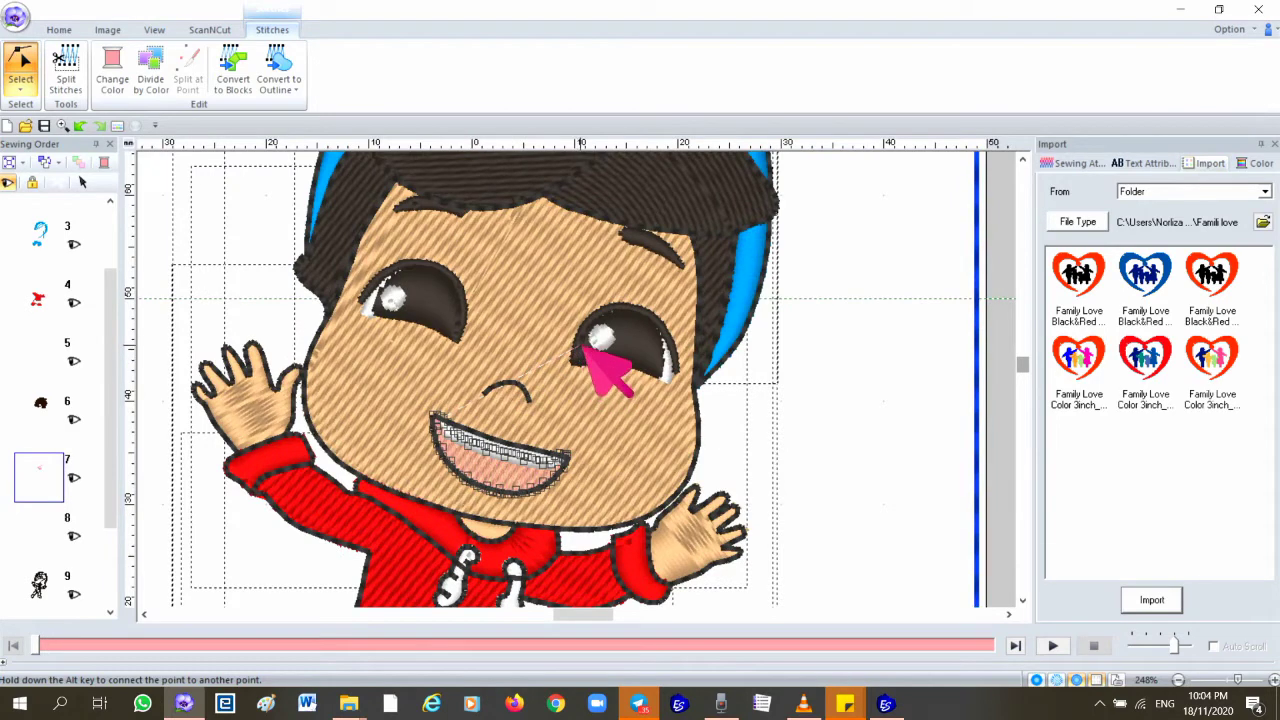
{"action": "scroll", "coordinate": [580, 368], "scroll_direction": "up", "scroll_amount": 1}
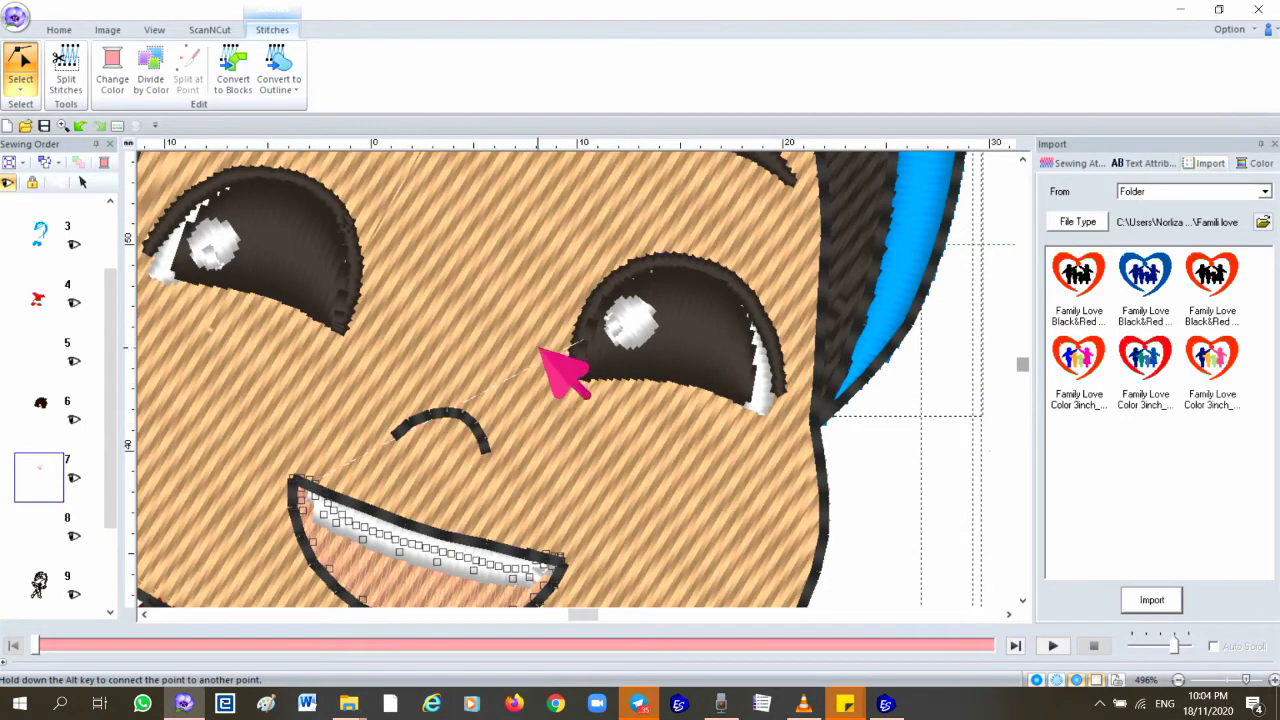
{"action": "left_click", "coordinate": [583, 339]}
{"action": "left_click", "coordinate": [588, 365]}
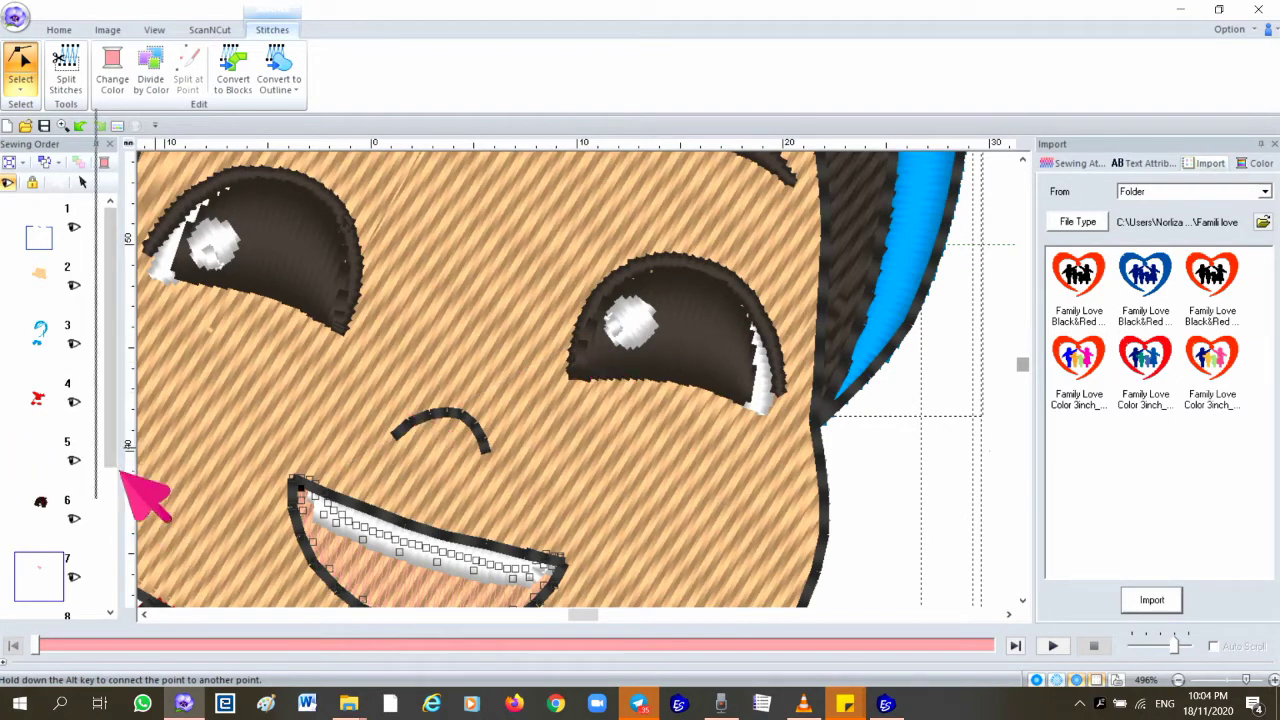
Show the stitch points of the white item 8 to check its jump stitches between the eyes and teeth.
{"action": "left_click_drag", "start_coordinate": [114, 466], "coordinate": [115, 556]}
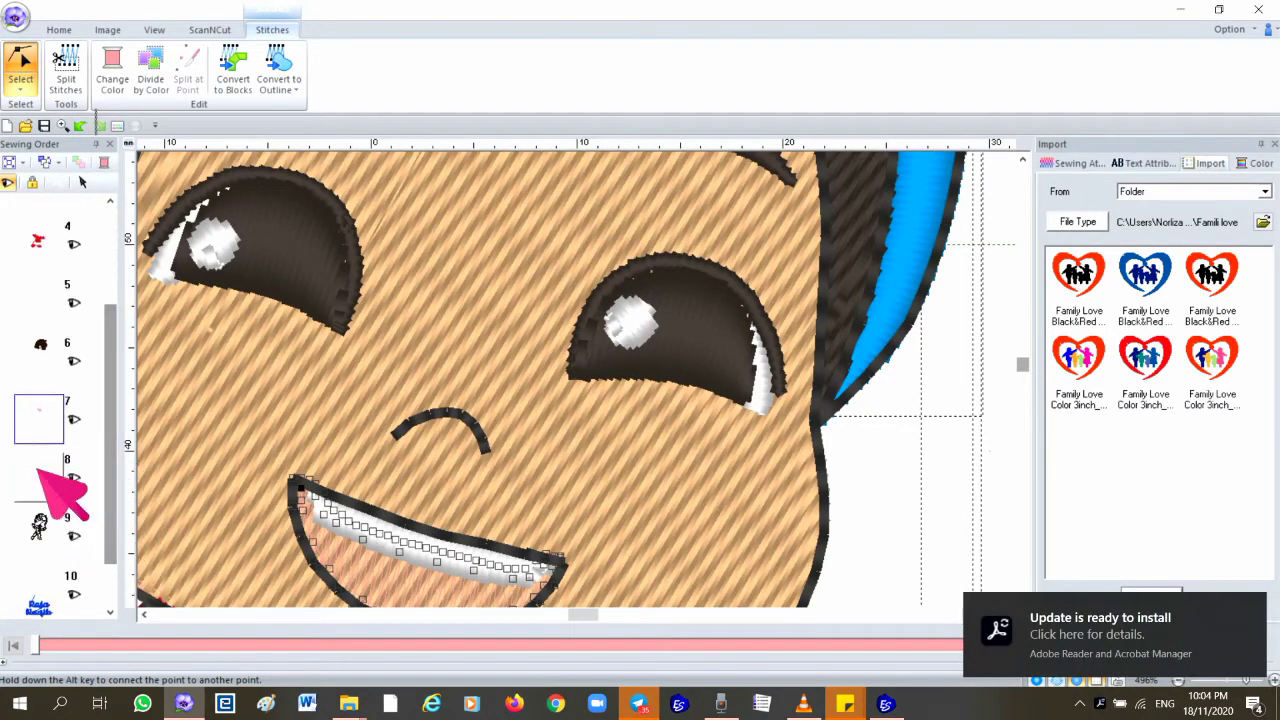
{"action": "left_click", "coordinate": [40, 474]}
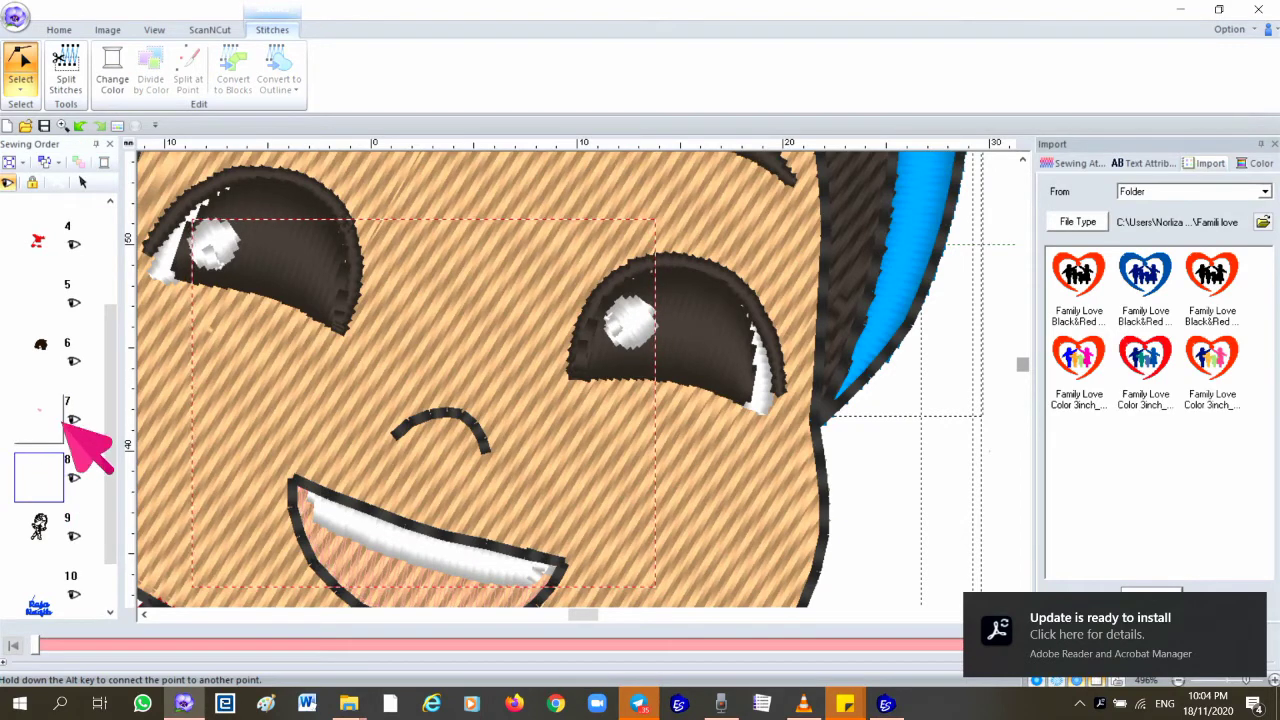
{"action": "left_click", "coordinate": [84, 182]}
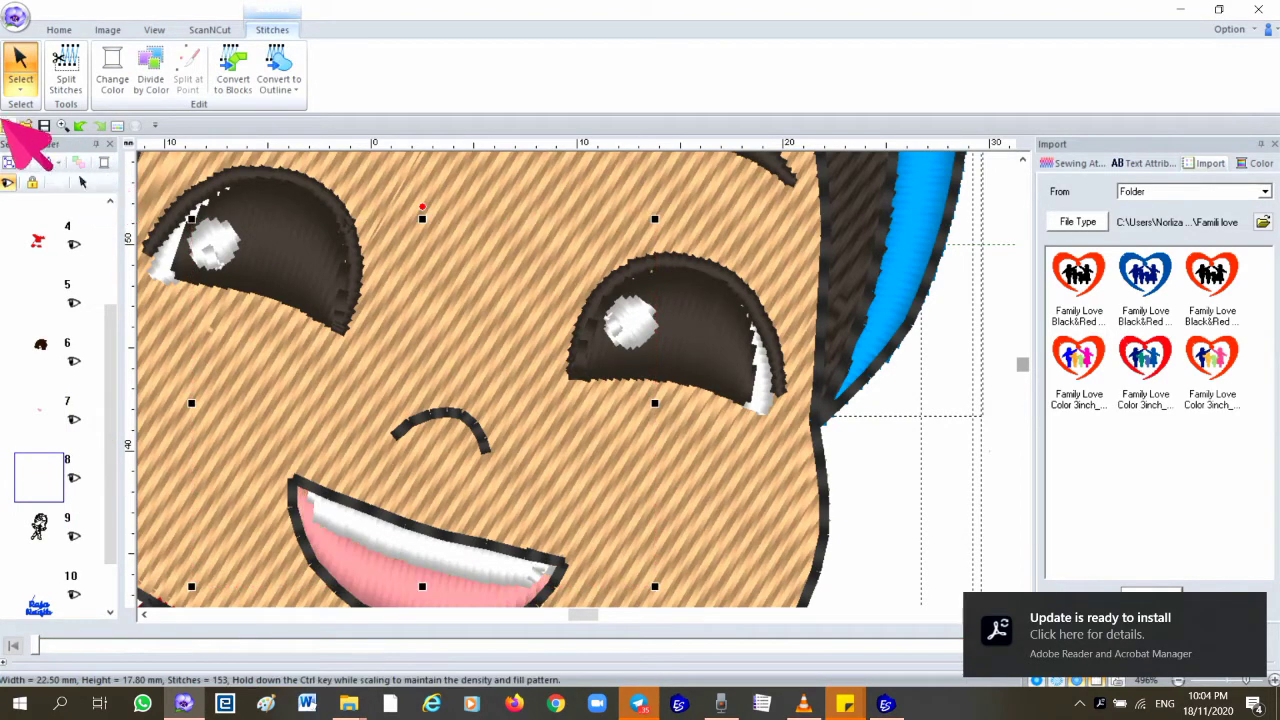
{"action": "left_click", "coordinate": [20, 90]}
{"action": "left_click", "coordinate": [62, 132]}
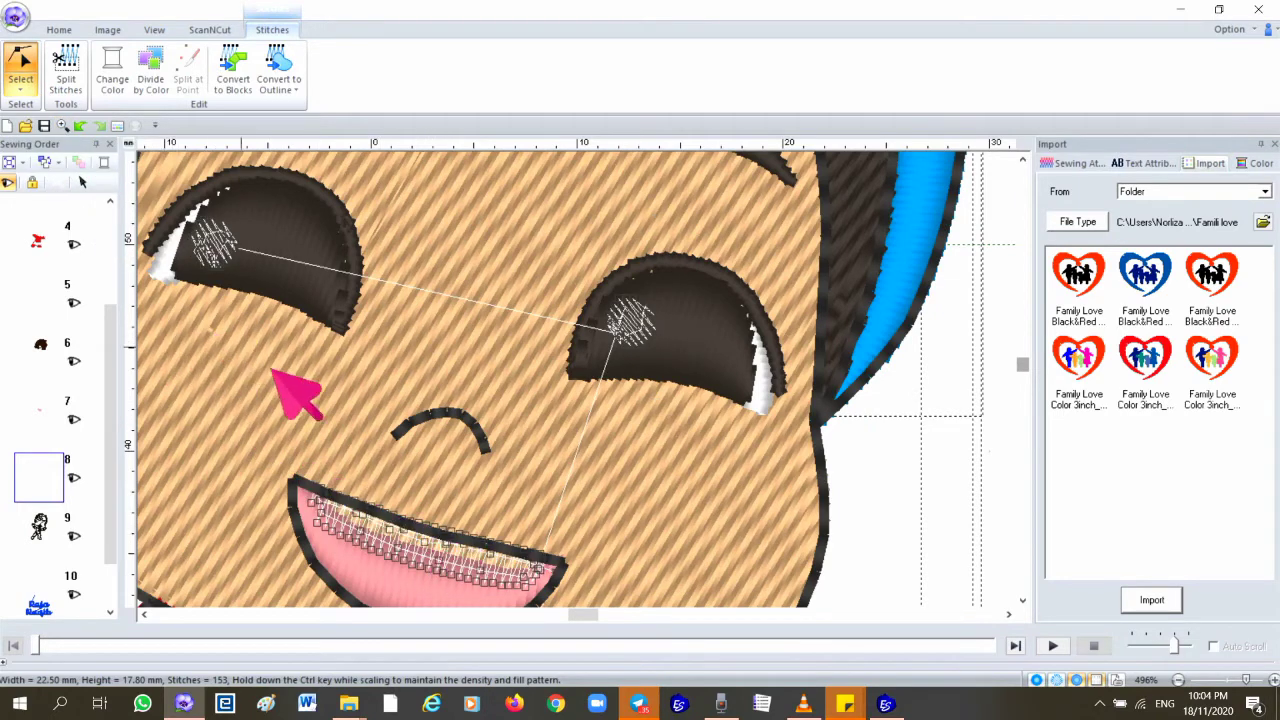
Select the black outline, item 9, to check its extent around the boy, and clear the selection with the whole page in view.
{"action": "left_click_drag", "start_coordinate": [117, 468], "coordinate": [115, 543]}
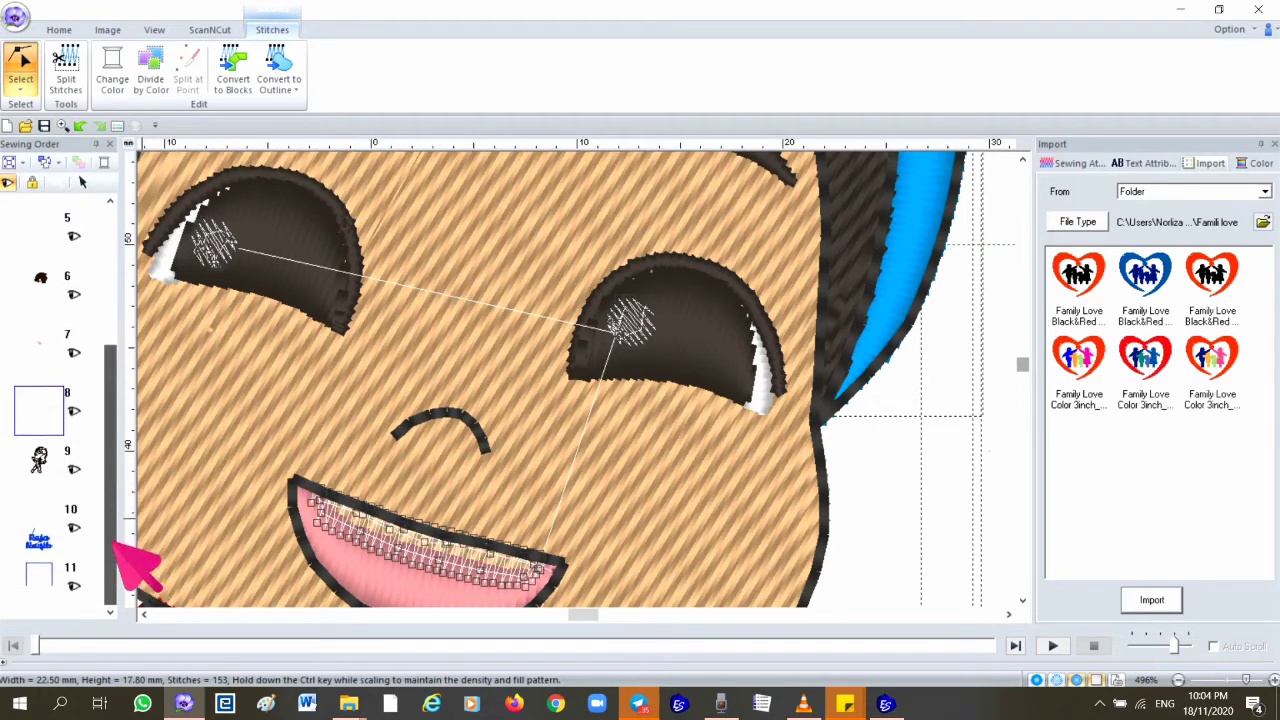
{"action": "left_click", "coordinate": [45, 470]}
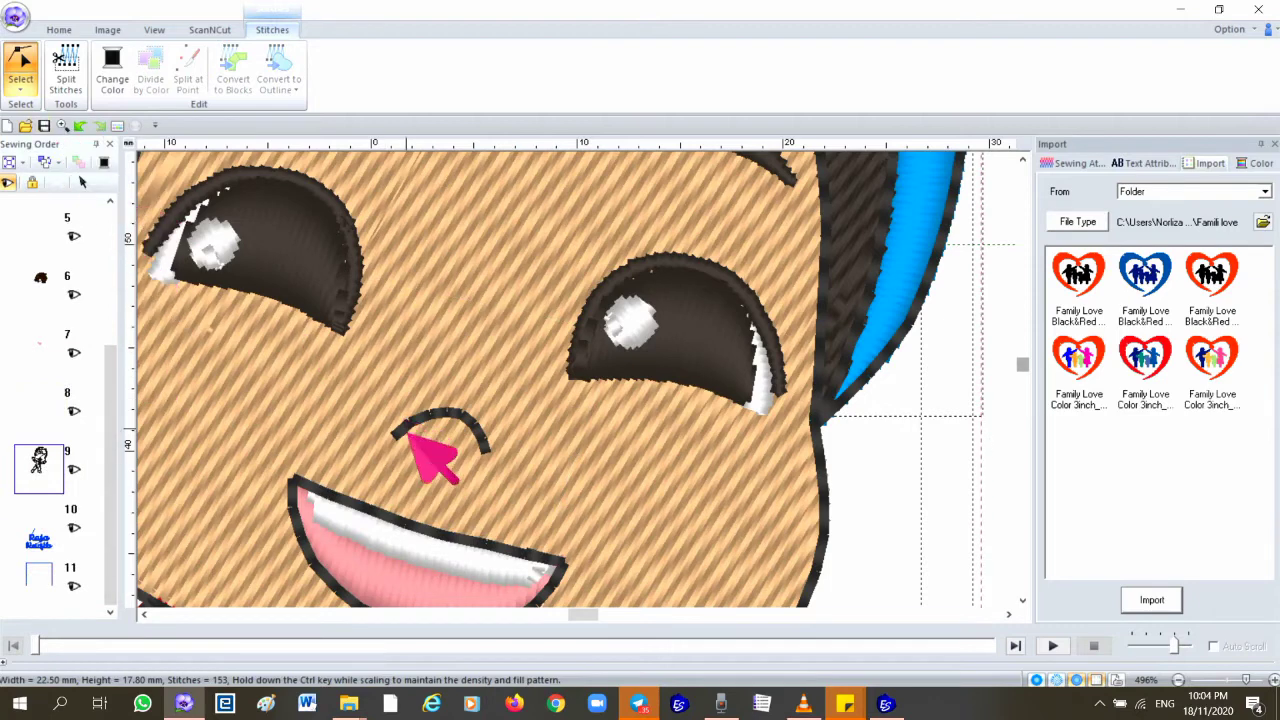
{"action": "scroll", "coordinate": [600, 400], "scroll_direction": "down", "scroll_amount": 4}
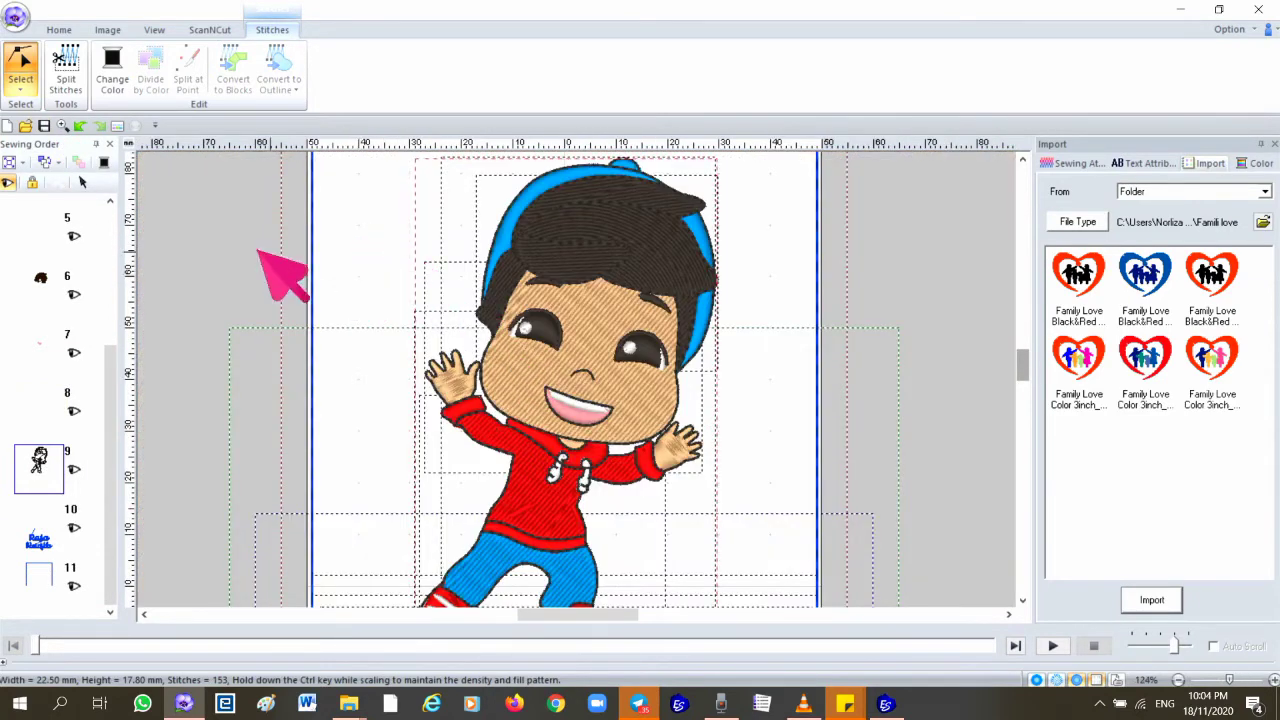
{"action": "left_click", "coordinate": [685, 445]}
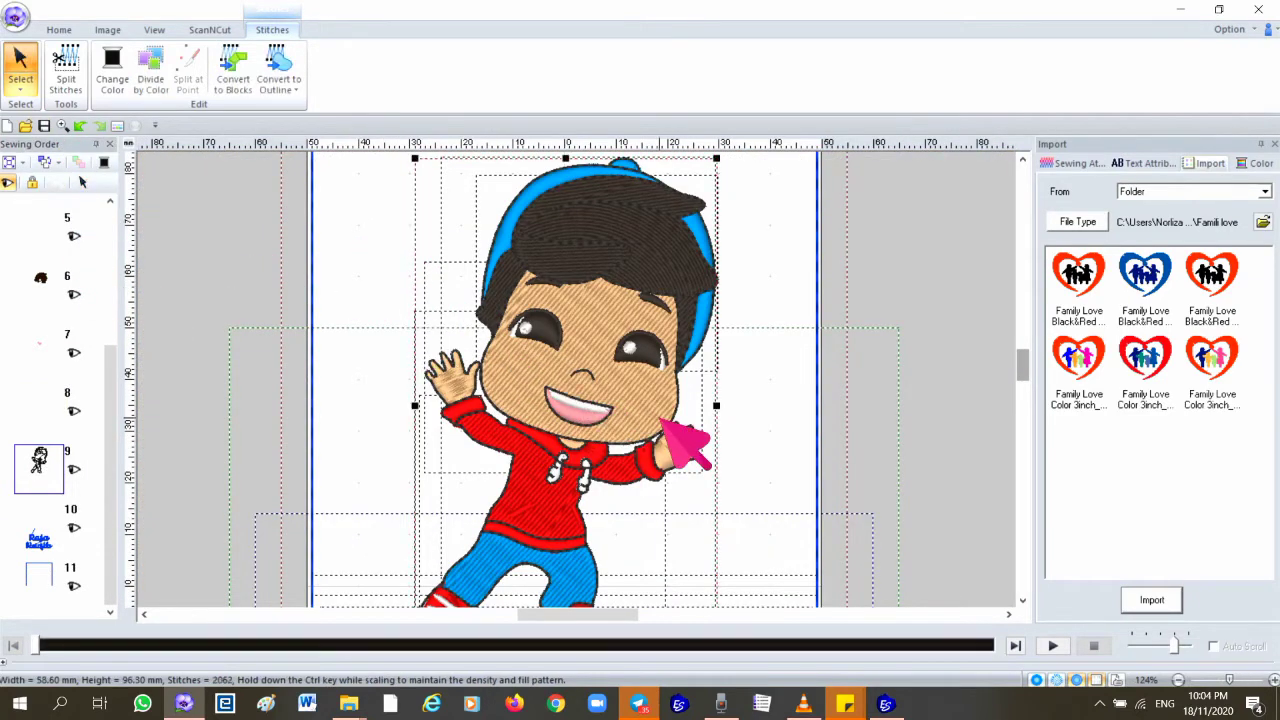
{"action": "left_click", "coordinate": [62, 28]}
{"action": "left_click", "coordinate": [330, 58]}
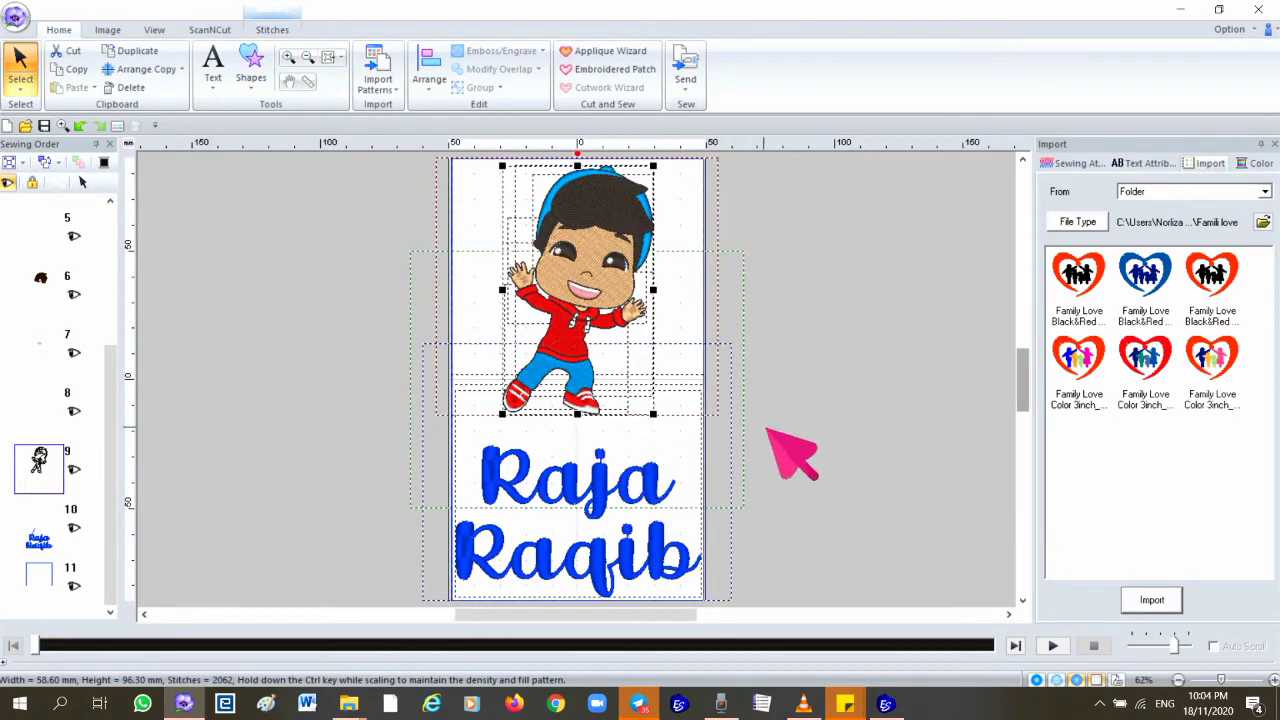
{"action": "left_click", "coordinate": [286, 398]}
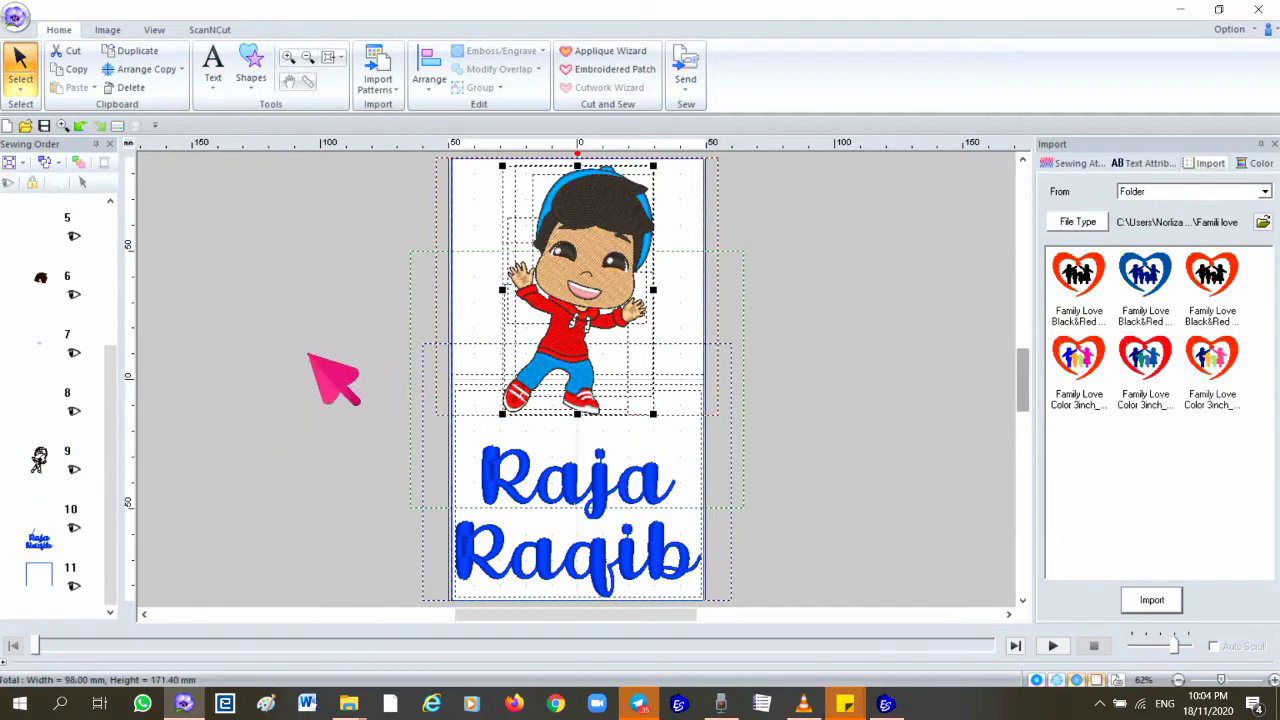
Group all of the boy's color items, 2 through 9 in the sewing order, and move the group slightly upward.
{"action": "left_click", "coordinate": [35, 470]}
{"action": "left_click_drag", "start_coordinate": [114, 434], "coordinate": [114, 294]}
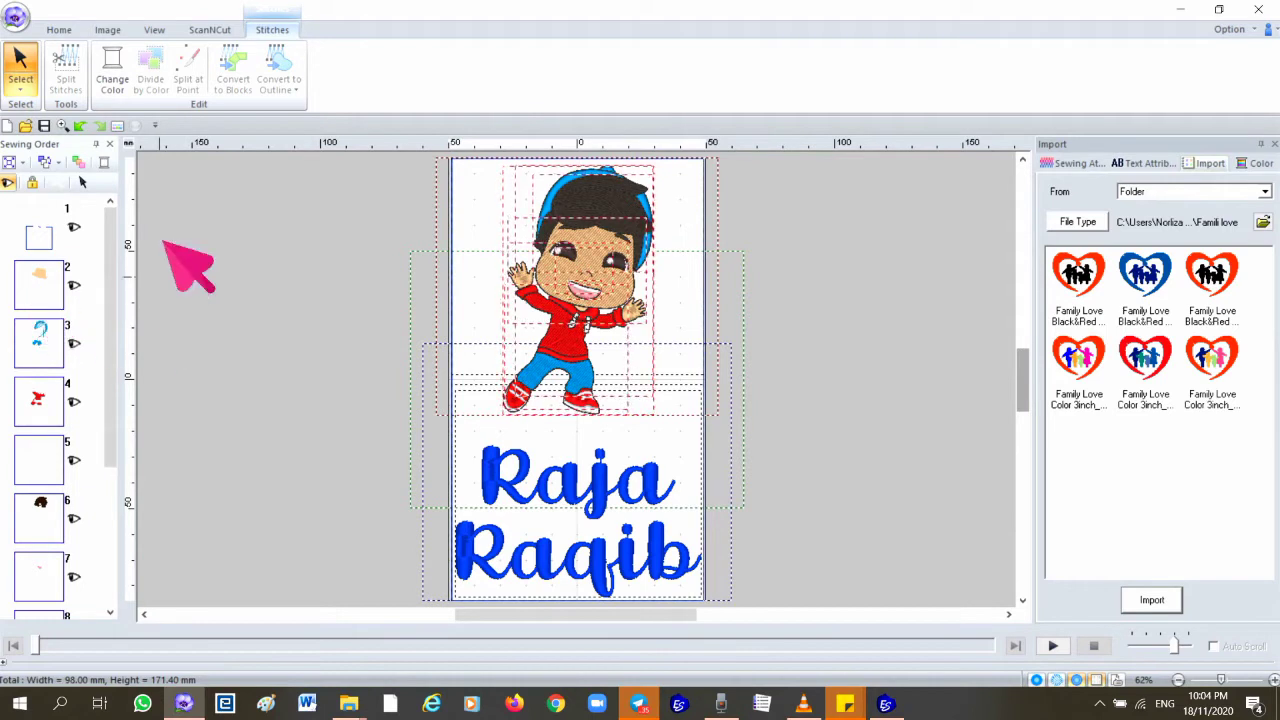
{"action": "left_click", "coordinate": [32, 180]}
{"action": "left_click", "coordinate": [428, 322]}
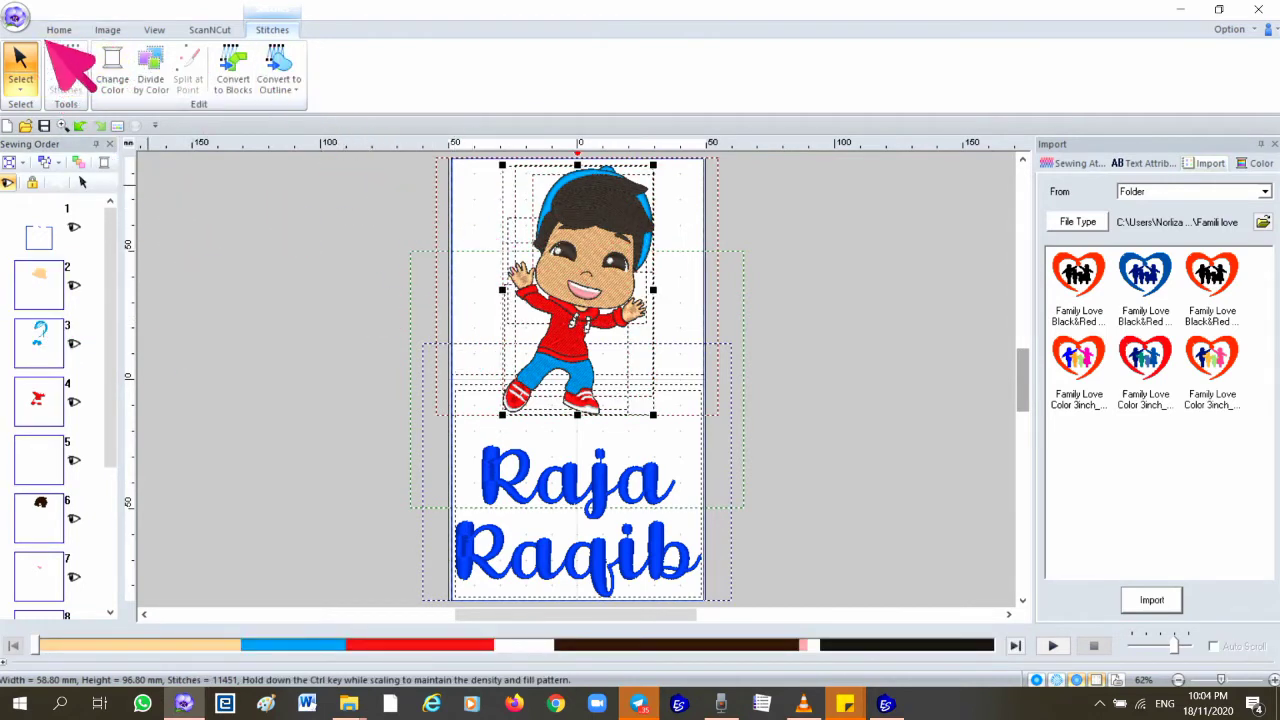
{"action": "left_click", "coordinate": [58, 29]}
{"action": "left_click", "coordinate": [476, 96]}
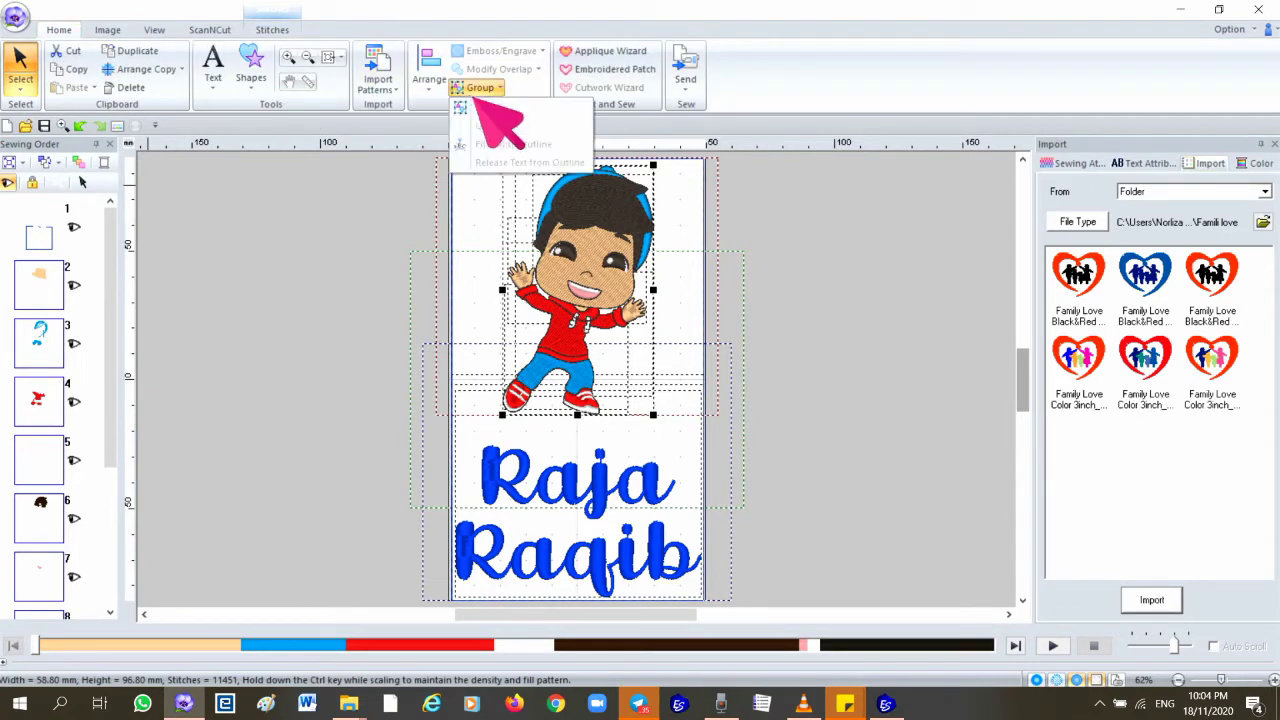
{"action": "left_click", "coordinate": [474, 108]}
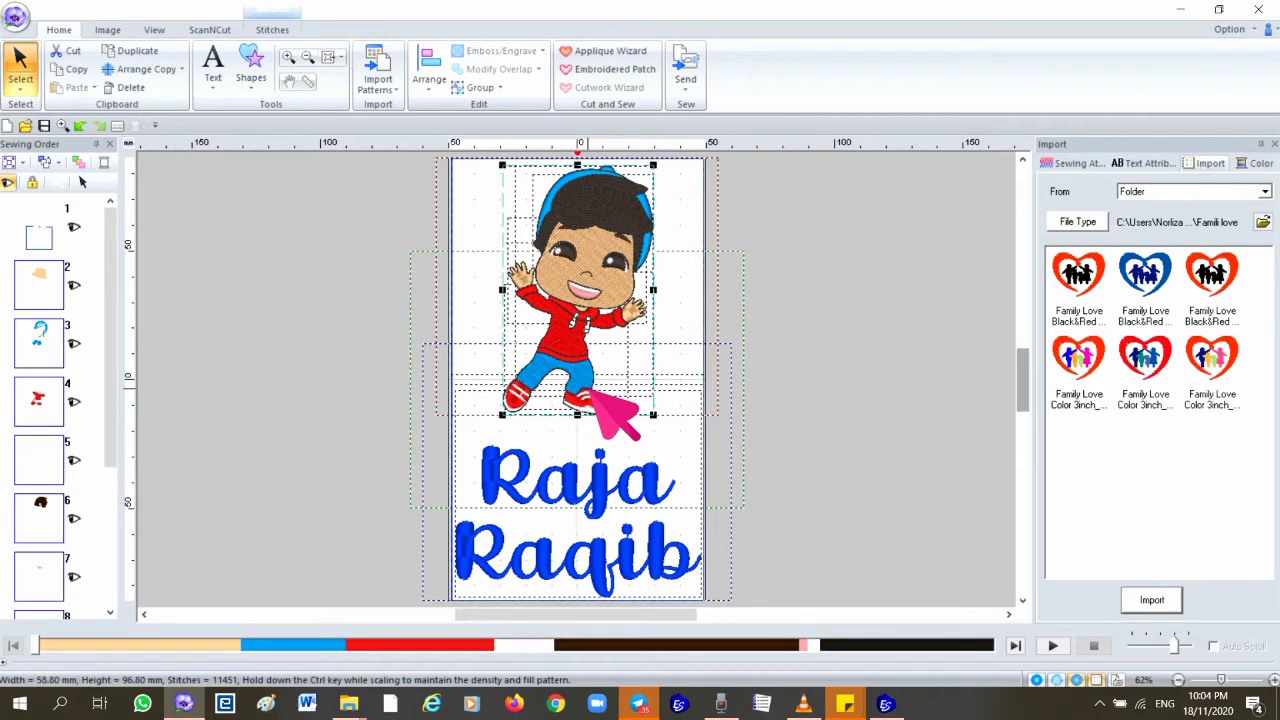
{"action": "left_click_drag", "start_coordinate": [594, 392], "coordinate": [594, 389]}
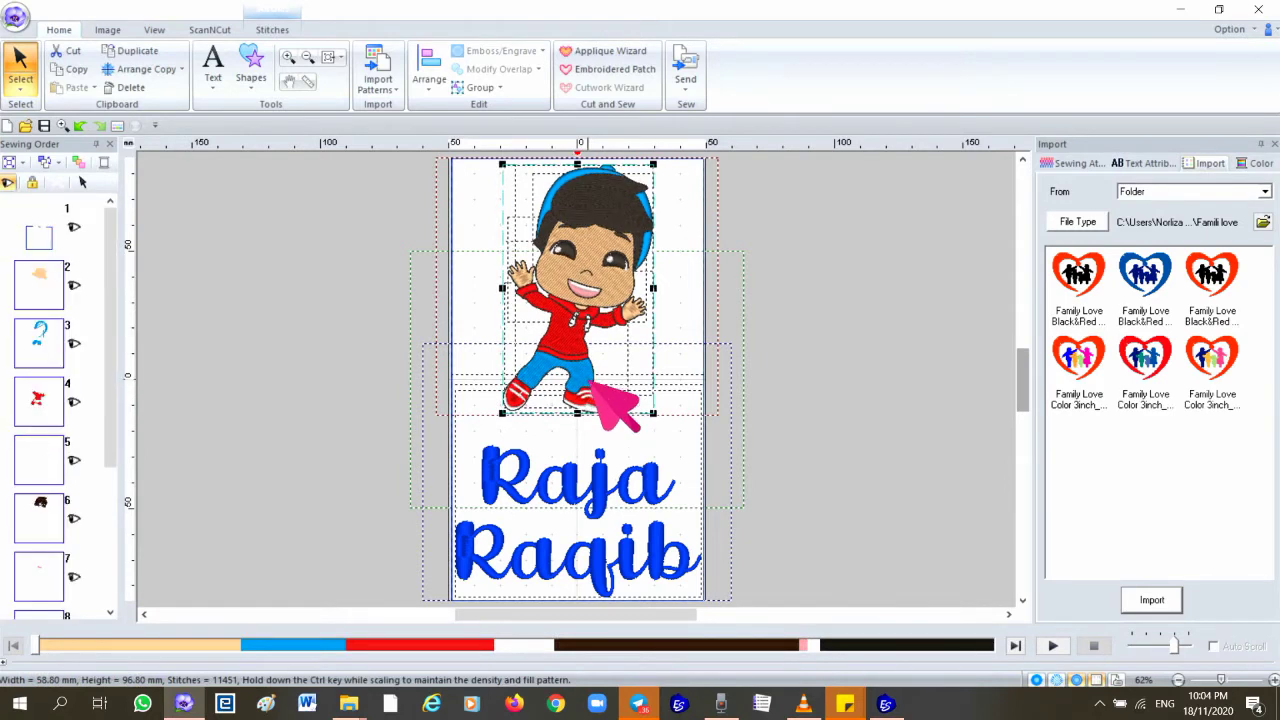
Select the name lettering, the upper border half and the lower border half in turn to check which hoop section holds each.
{"action": "left_click", "coordinate": [624, 494]}
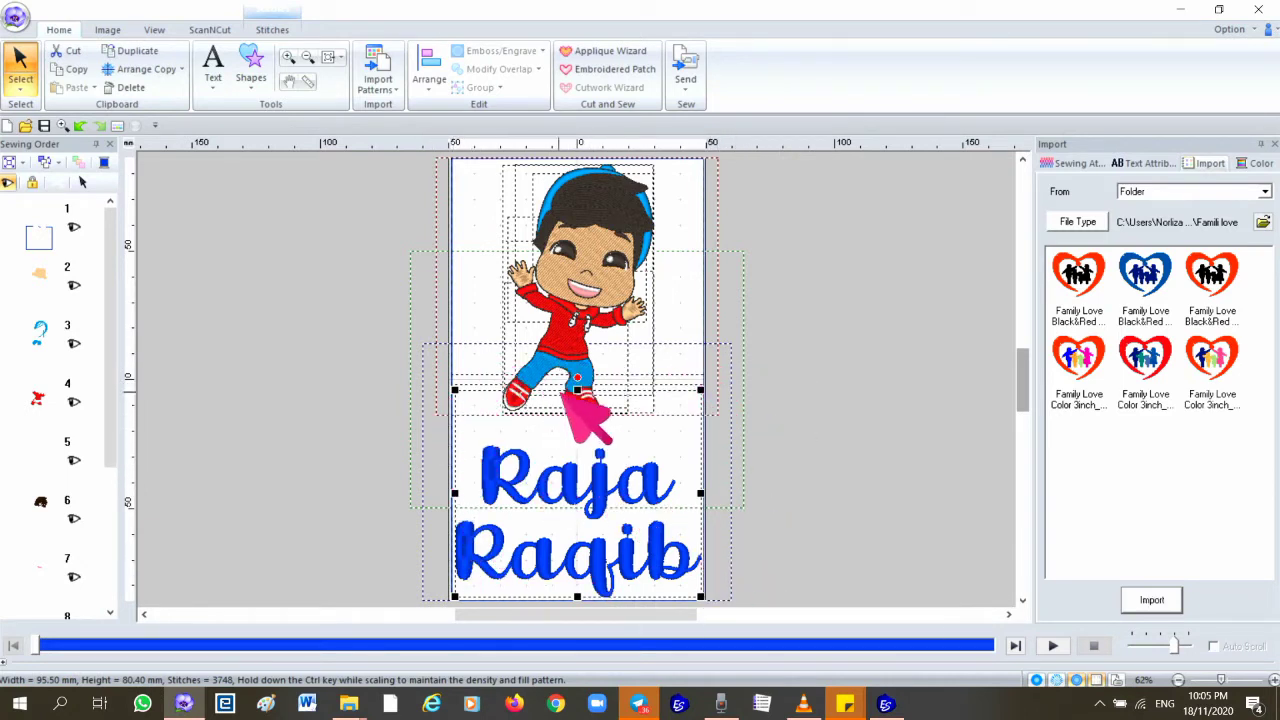
{"action": "left_click", "coordinate": [707, 375]}
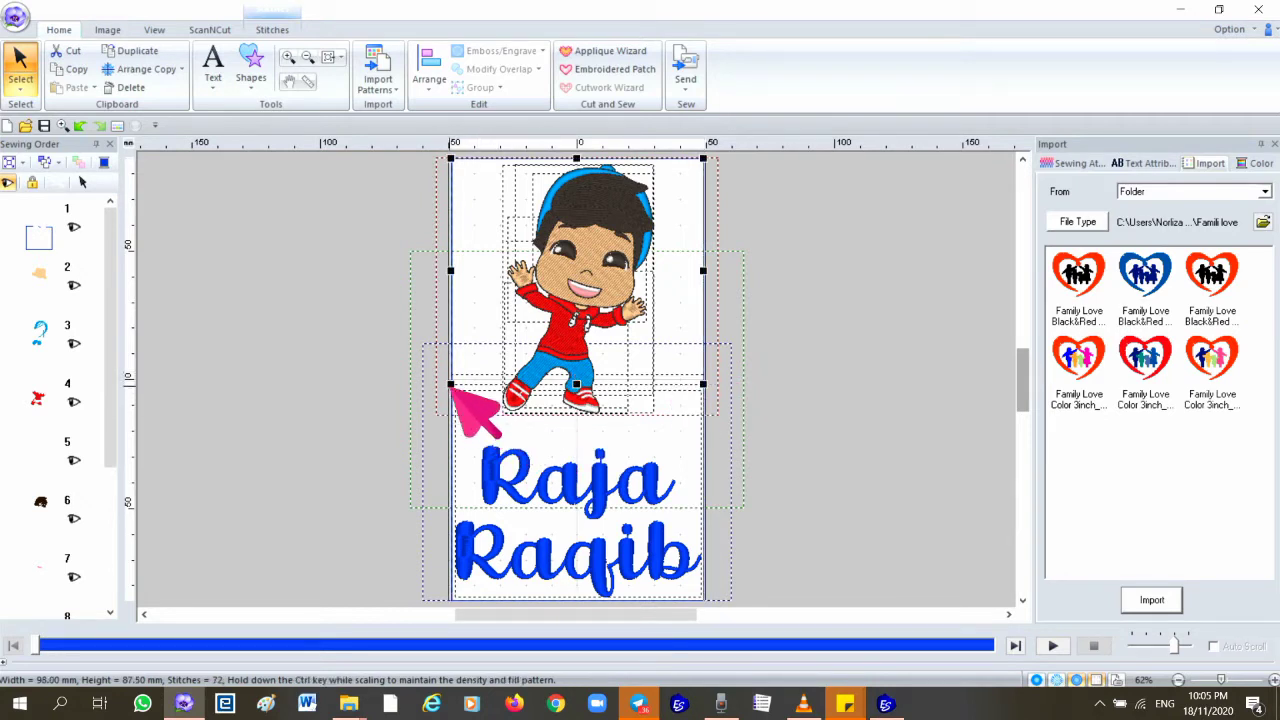
{"action": "left_click", "coordinate": [455, 467]}
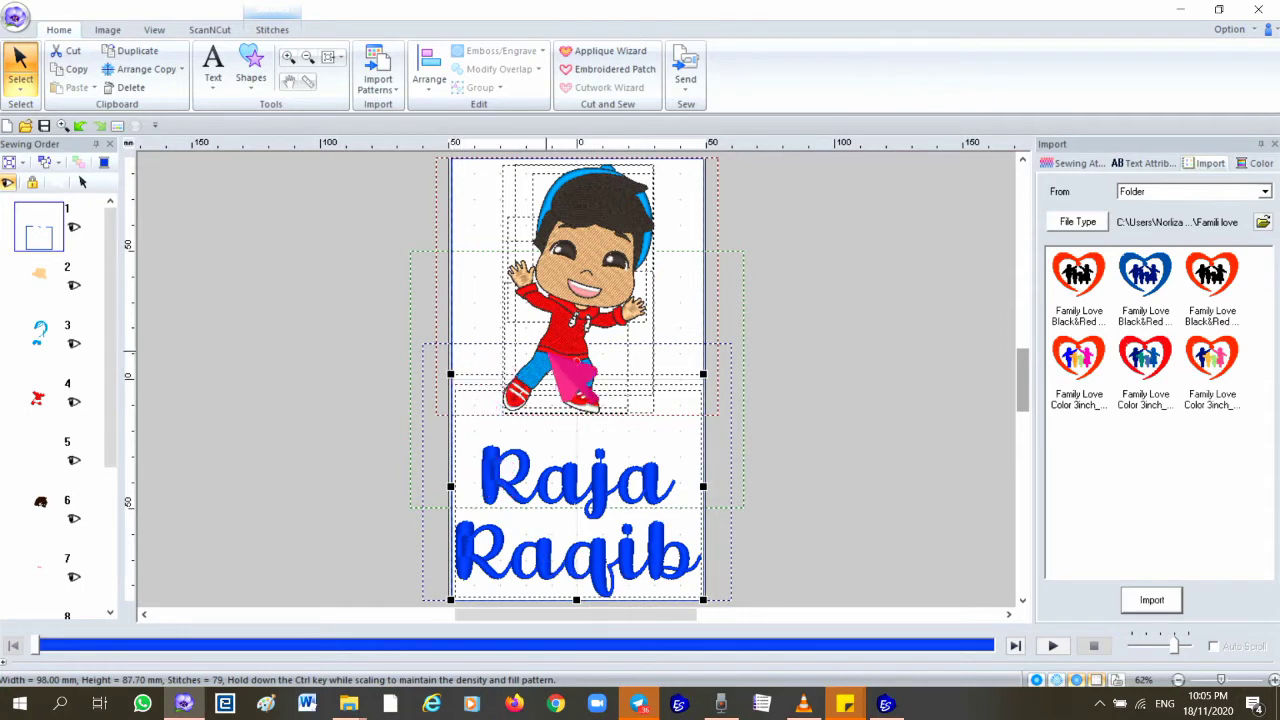
{"action": "left_click", "coordinate": [818, 474]}
Open the design properties and step through every hoop position to check which objects are sewn in each, then close them.
{"action": "left_click_drag", "start_coordinate": [109, 280], "coordinate": [131, 211]}
{"action": "left_click", "coordinate": [17, 14]}
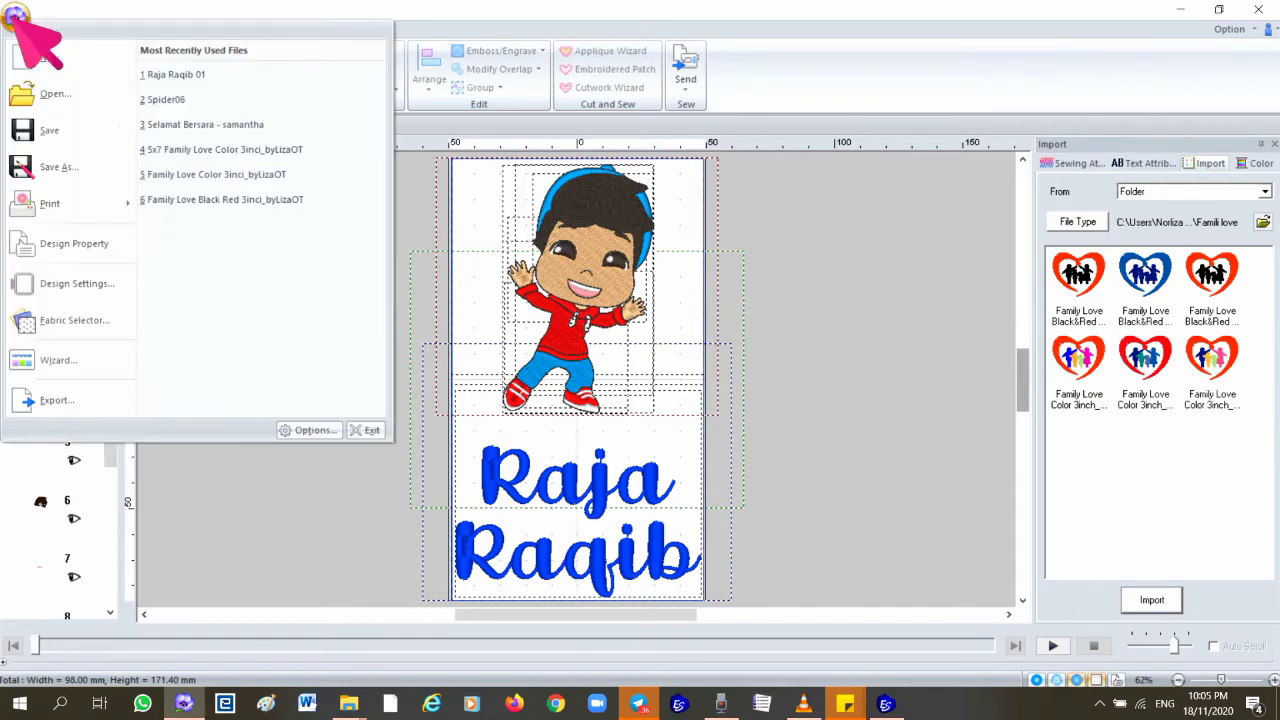
{"action": "left_click", "coordinate": [70, 250]}
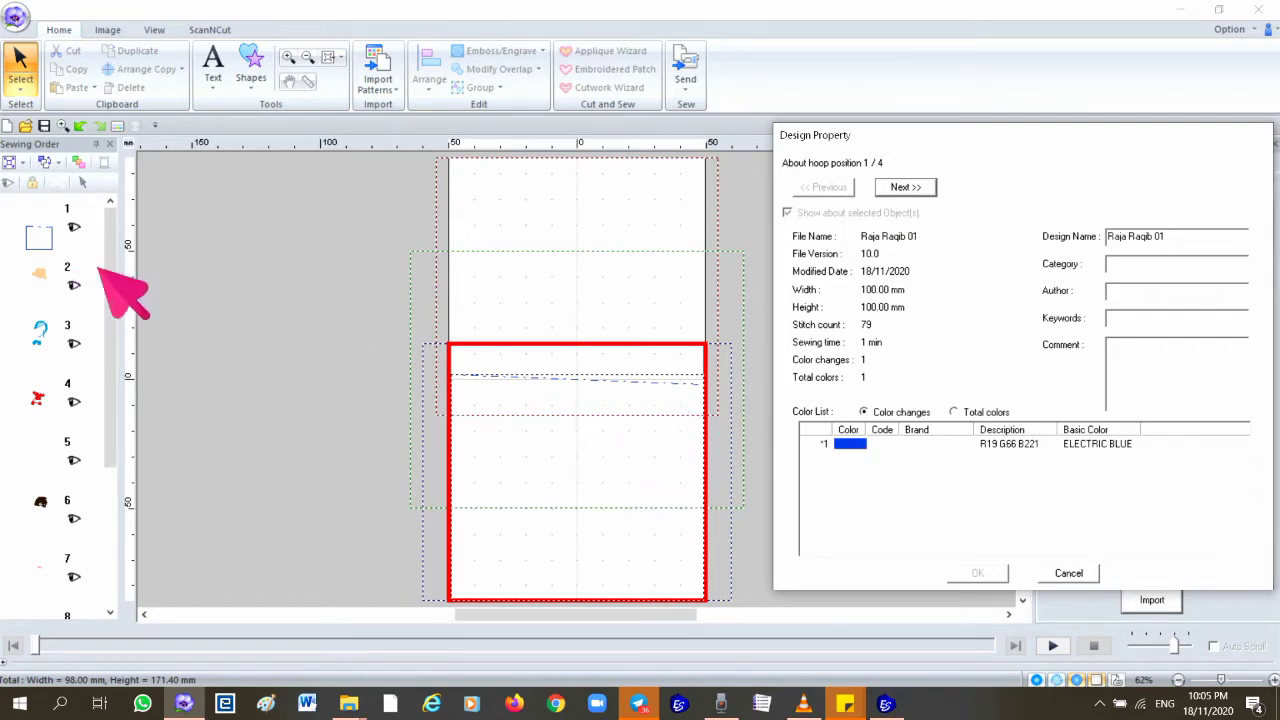
{"action": "left_click", "coordinate": [926, 189]}
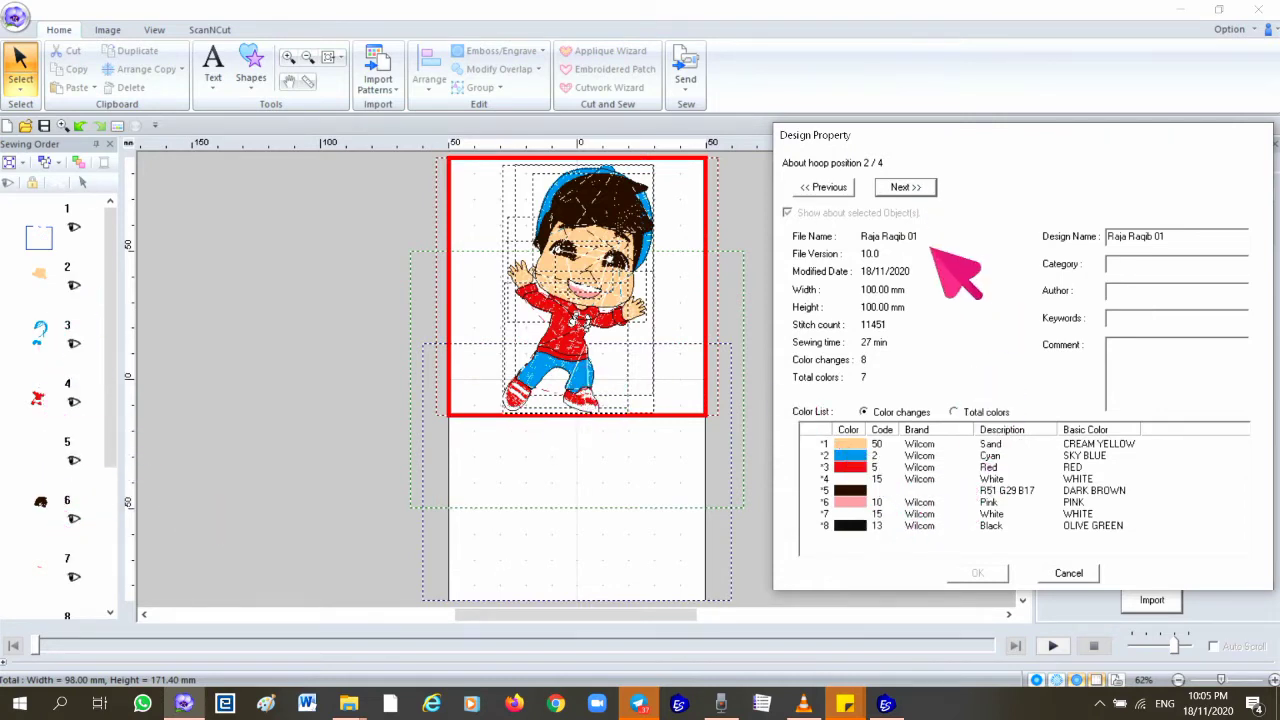
{"action": "left_click", "coordinate": [903, 188]}
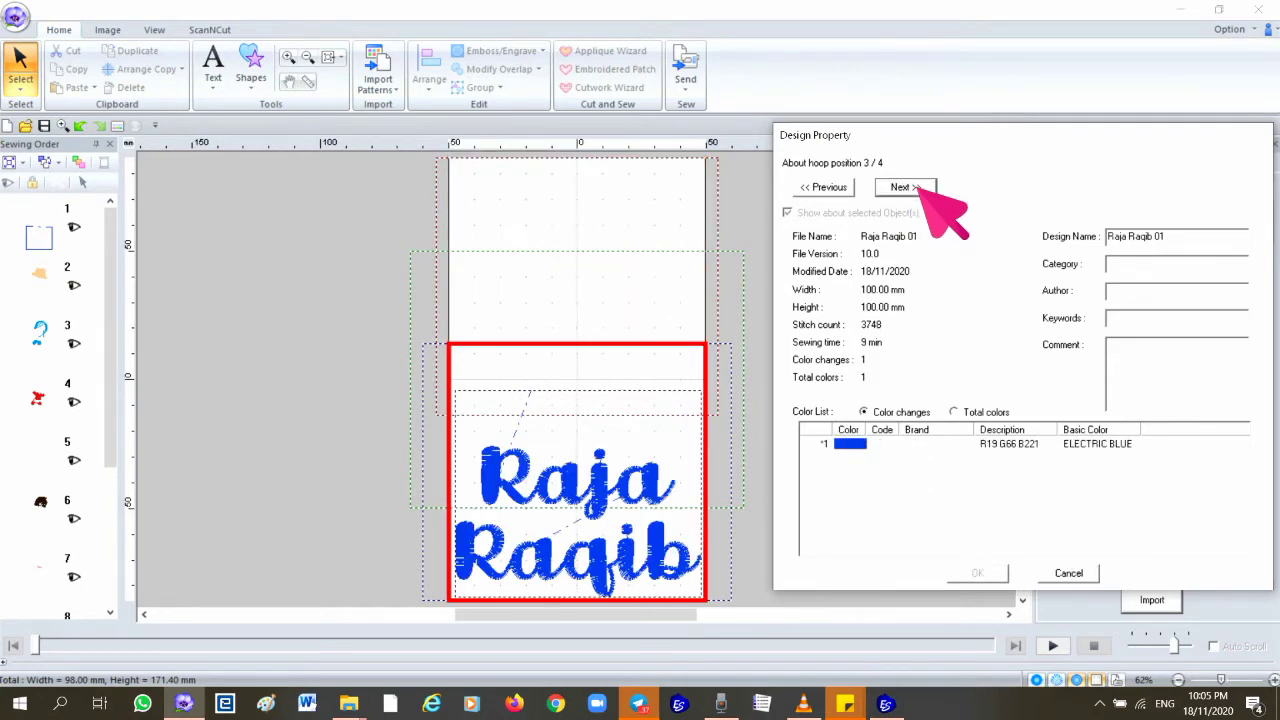
{"action": "left_click", "coordinate": [905, 188]}
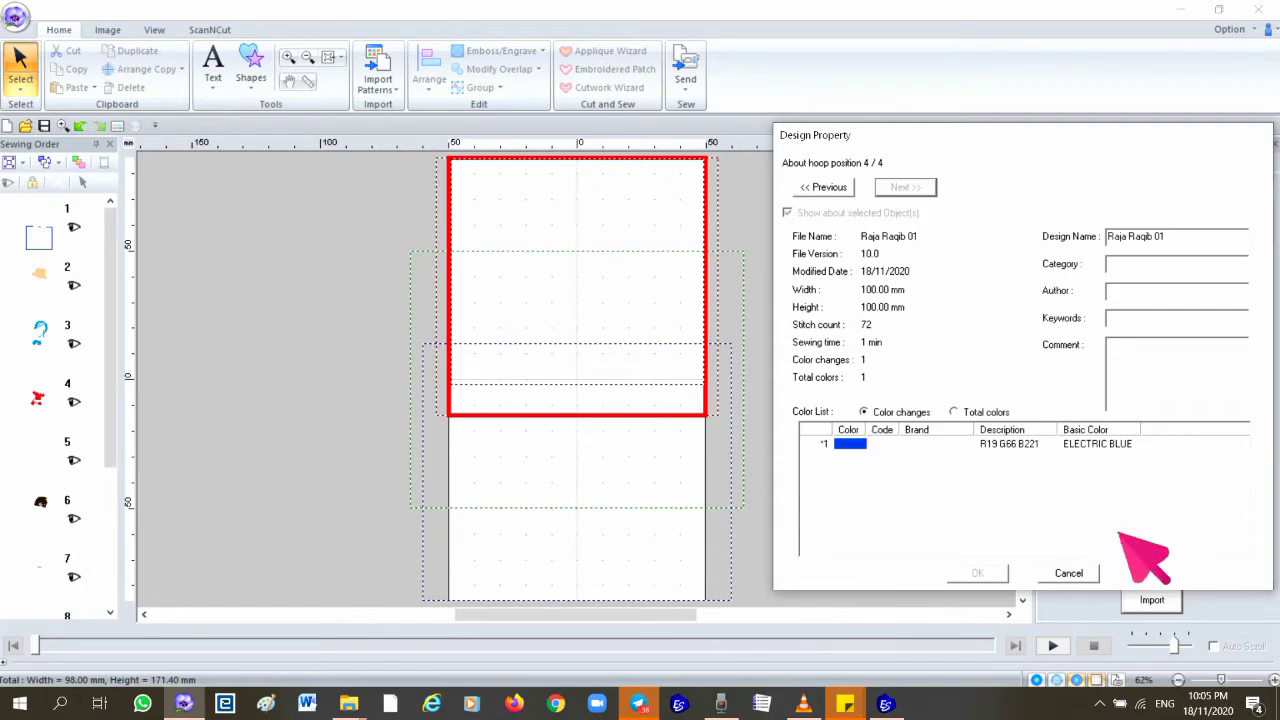
{"action": "left_click", "coordinate": [1078, 574]}
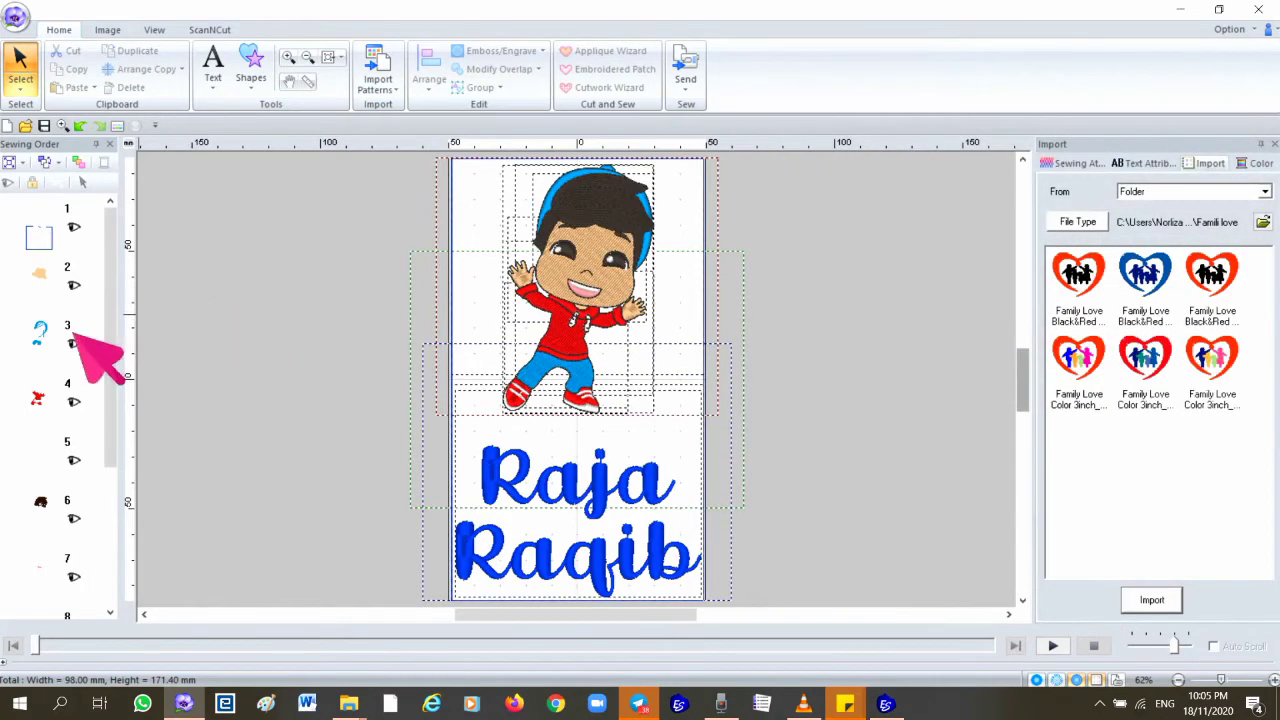
{"action": "left_click_drag", "start_coordinate": [104, 288], "coordinate": [160, 298]}
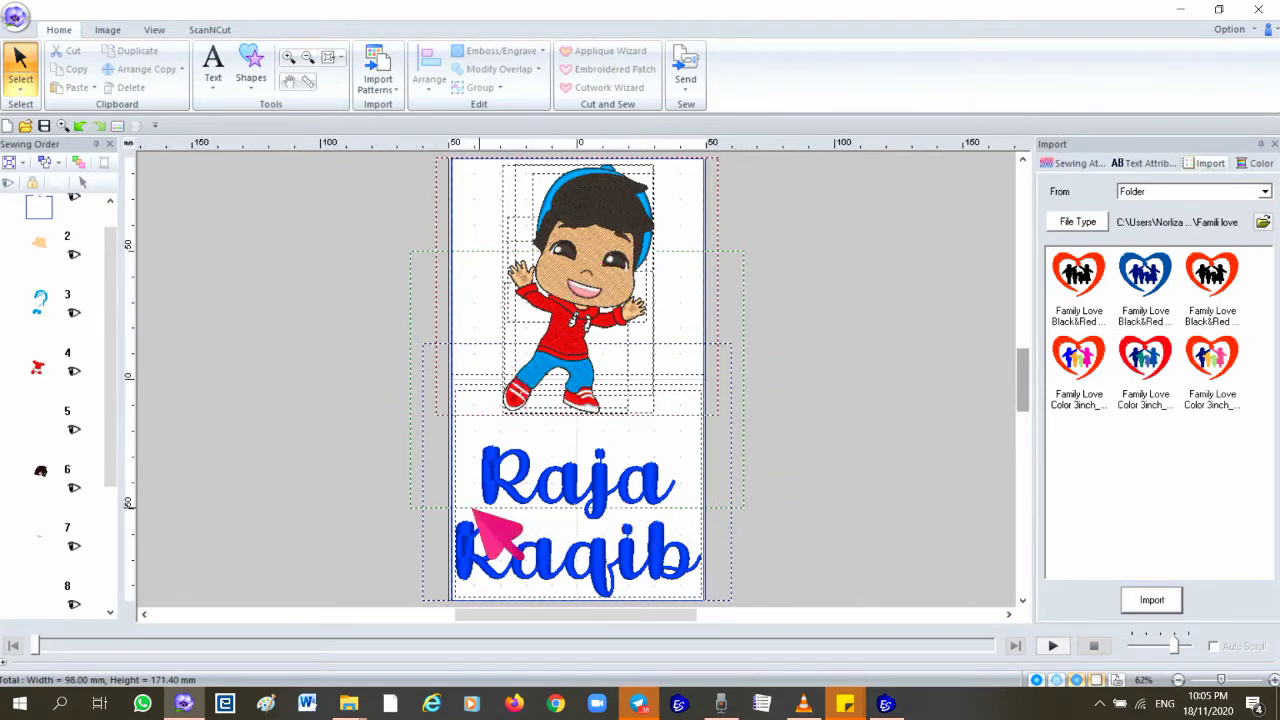
{"action": "left_click_drag", "start_coordinate": [109, 320], "coordinate": [106, 251]}
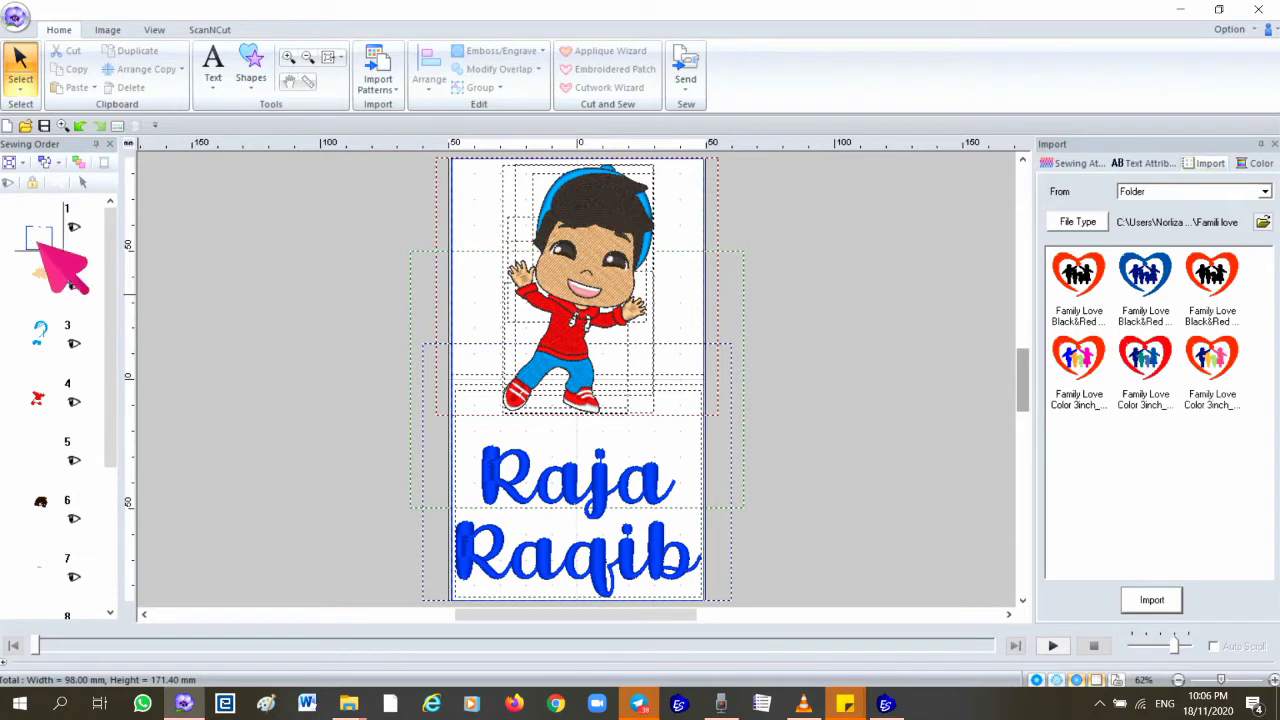
Reorder the sewing sequence so the upper border half sews first and the lower border half sews after the boy, just before the name lettering.
{"action": "left_click_drag", "start_coordinate": [40, 243], "coordinate": [60, 550]}
{"action": "left_click_drag", "start_coordinate": [113, 483], "coordinate": [114, 537]}
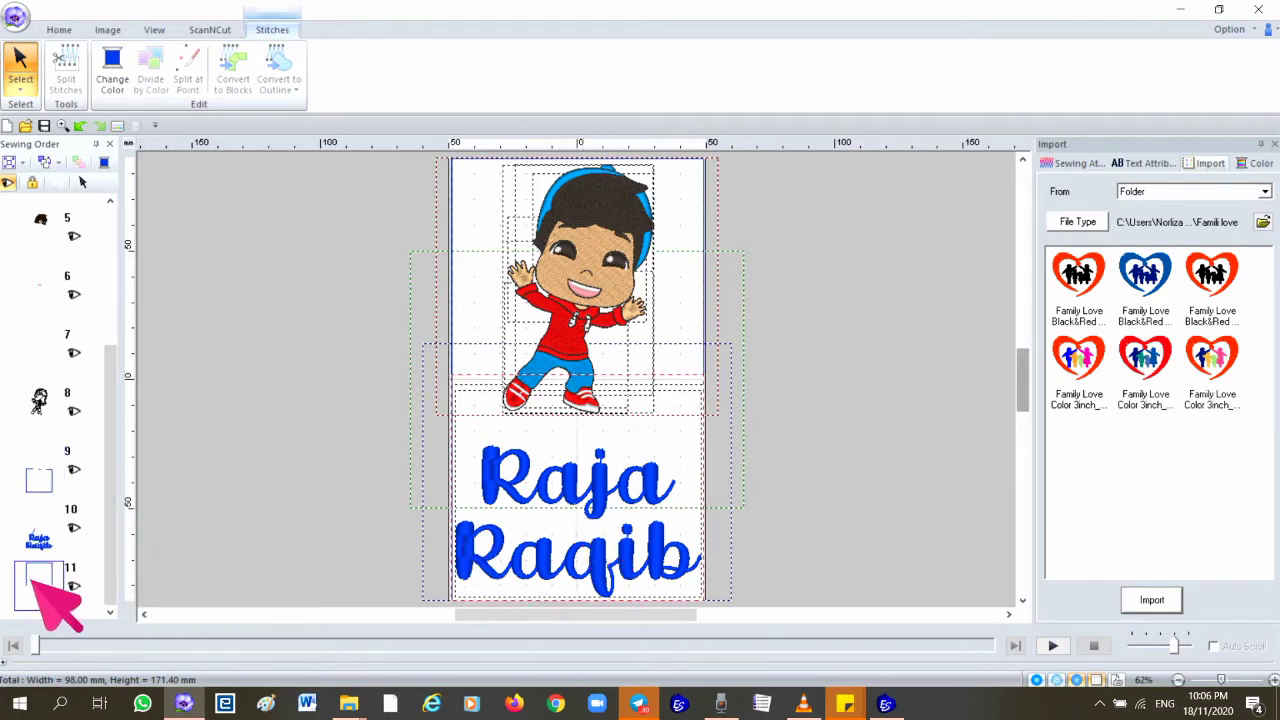
{"action": "right_click", "coordinate": [65, 589]}
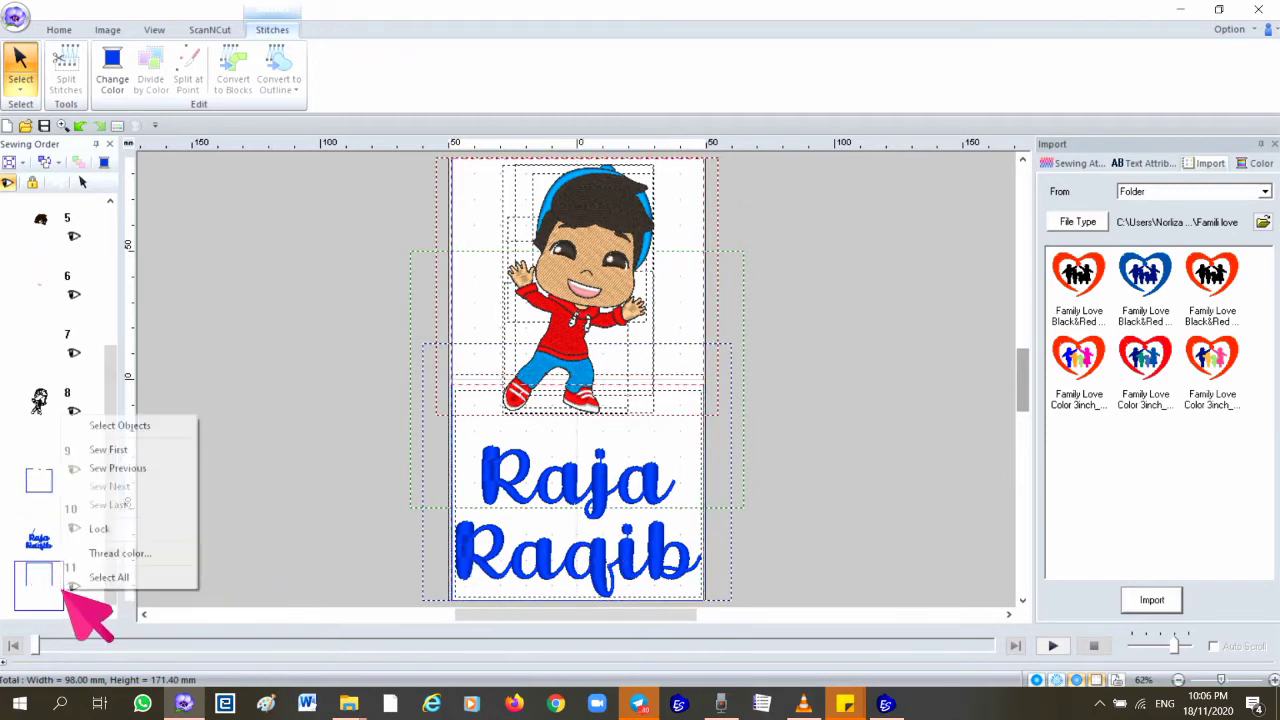
{"action": "left_click", "coordinate": [135, 450]}
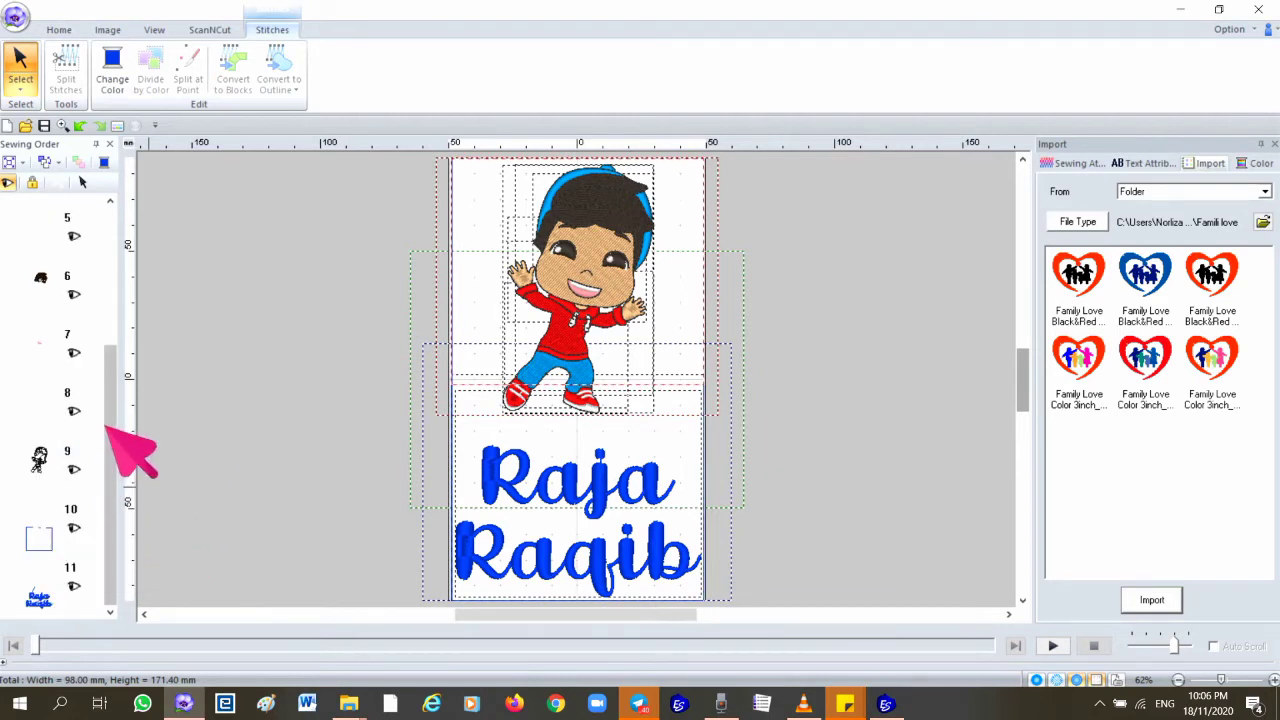
{"action": "left_click_drag", "start_coordinate": [114, 443], "coordinate": [101, 280]}
{"action": "left_click", "coordinate": [224, 313]}
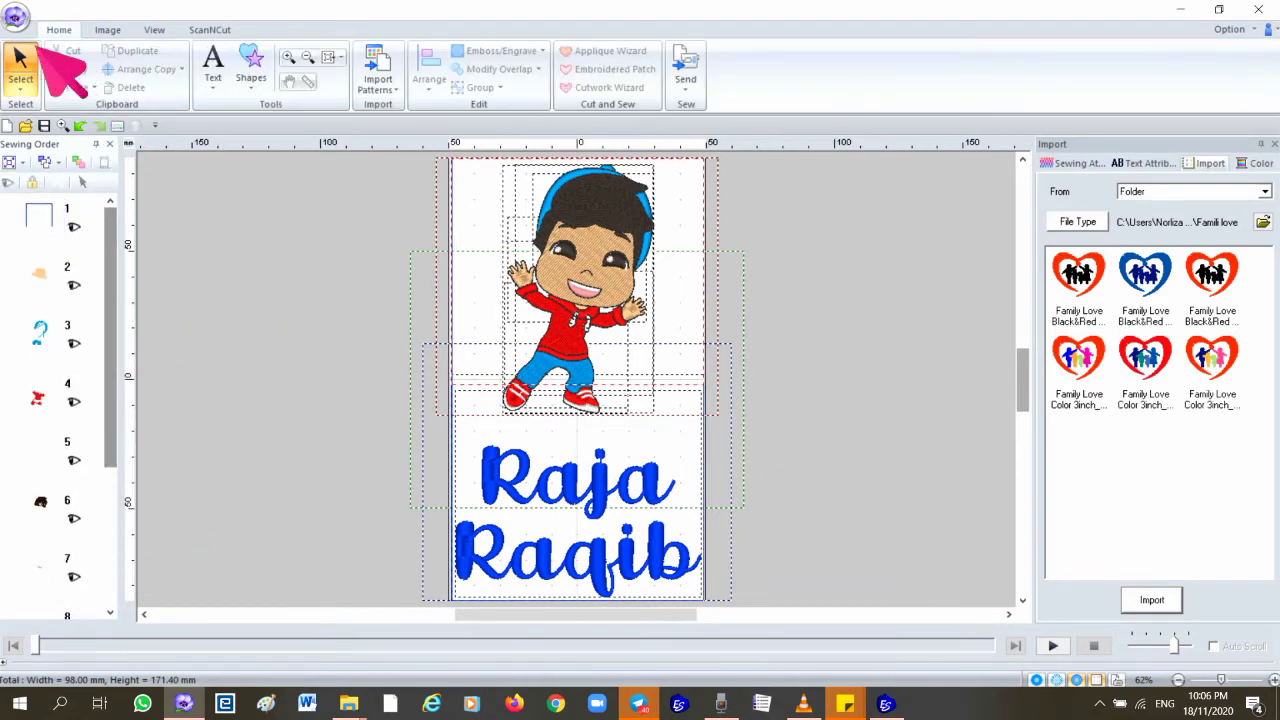
Step through both hoop positions in the design properties to check their objects and colors, and save the design.
{"action": "left_click", "coordinate": [17, 22]}
{"action": "left_click", "coordinate": [70, 243]}
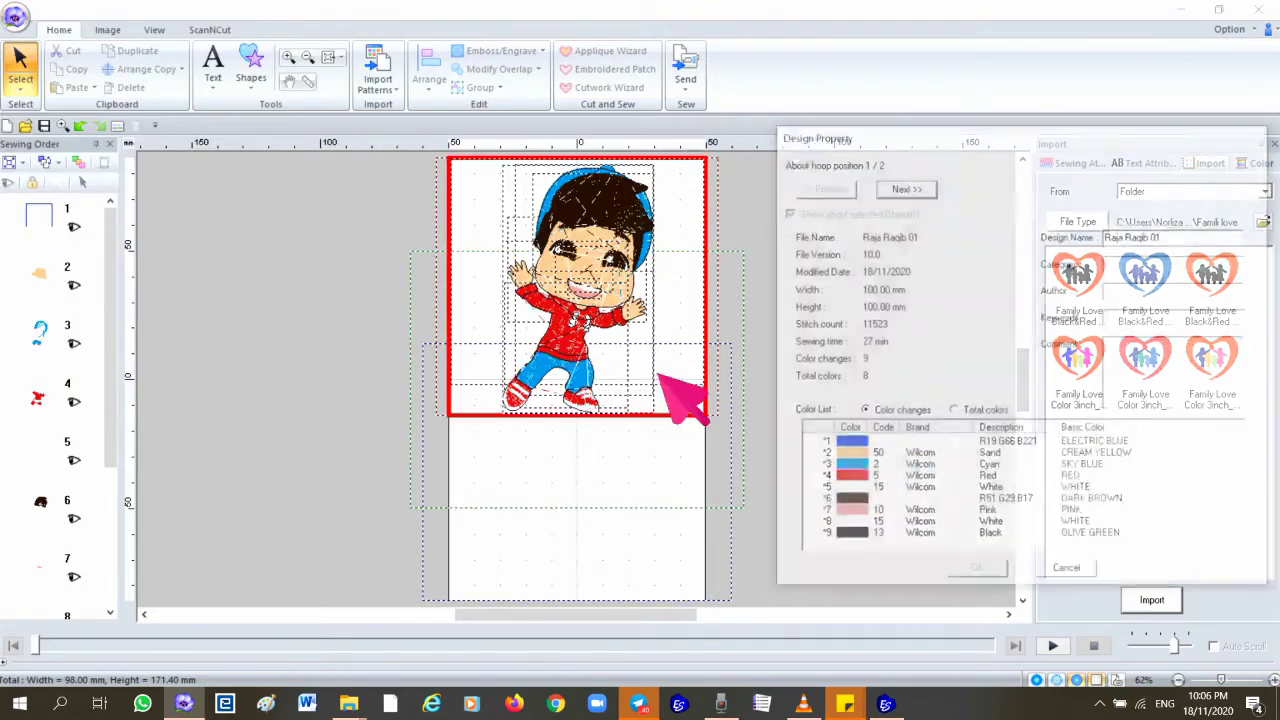
{"action": "left_click", "coordinate": [904, 188]}
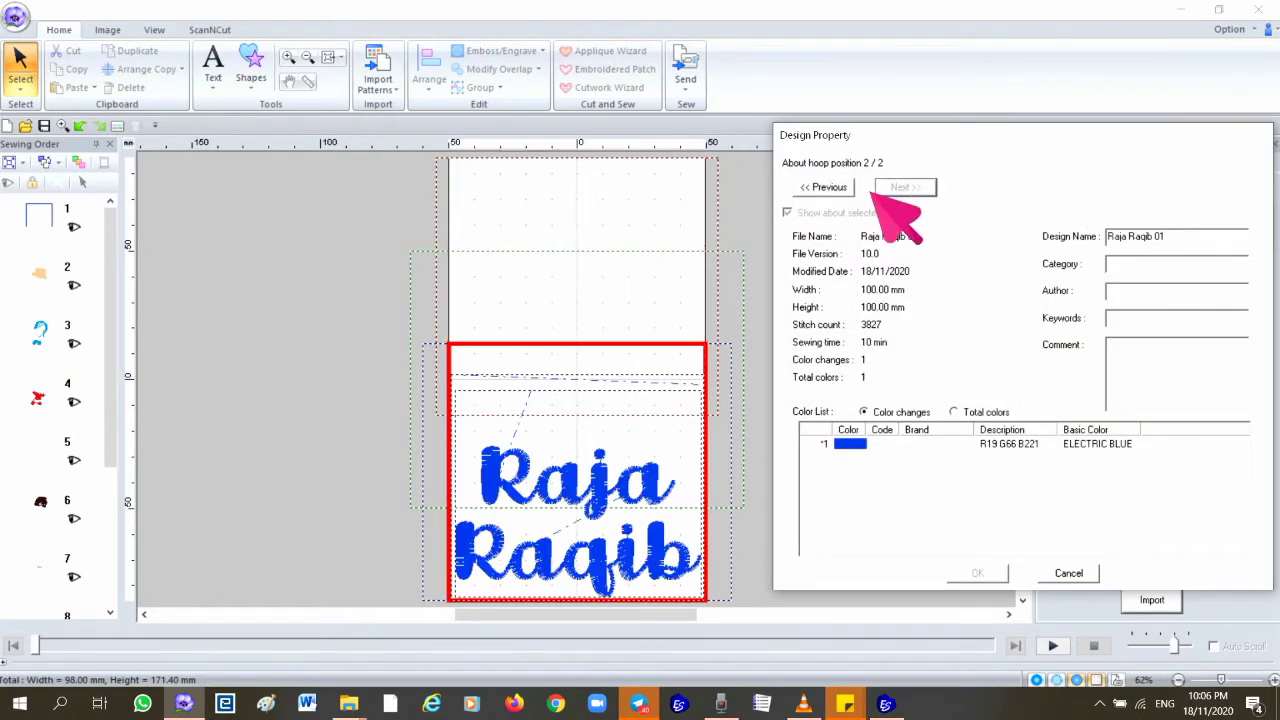
{"action": "left_click", "coordinate": [830, 188]}
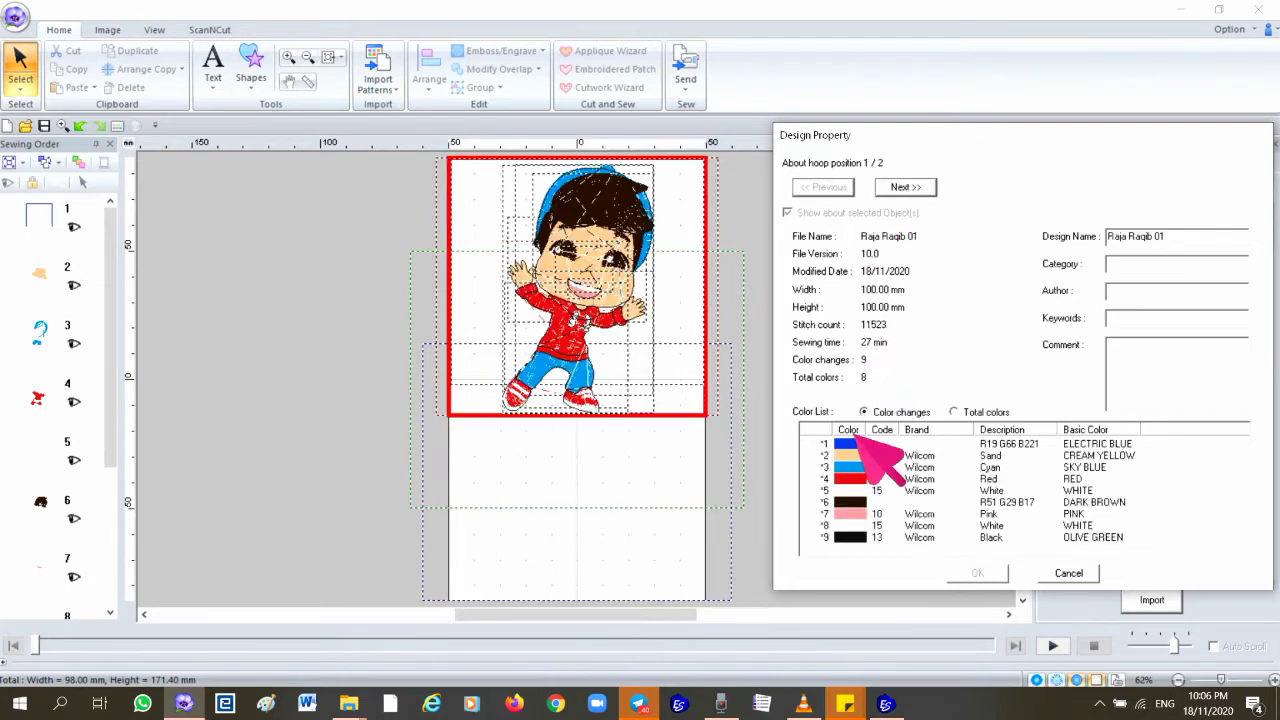
{"action": "left_click", "coordinate": [904, 188]}
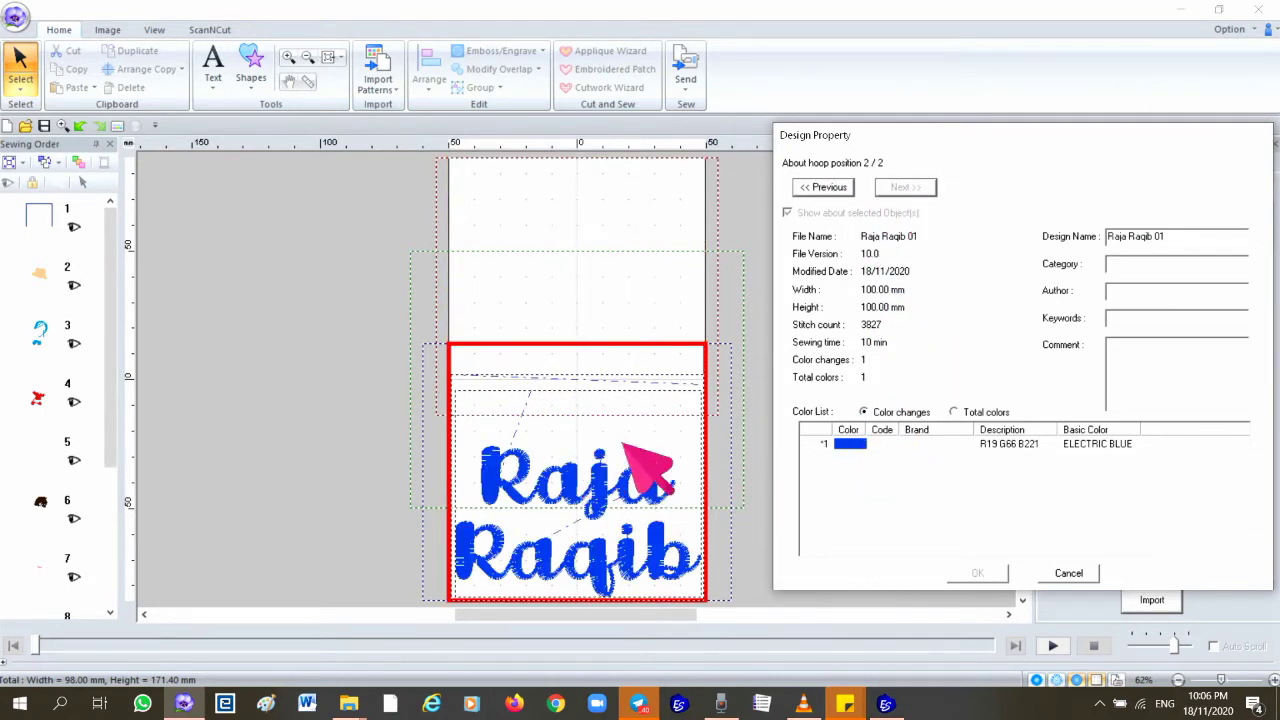
{"action": "left_click", "coordinate": [1068, 573]}
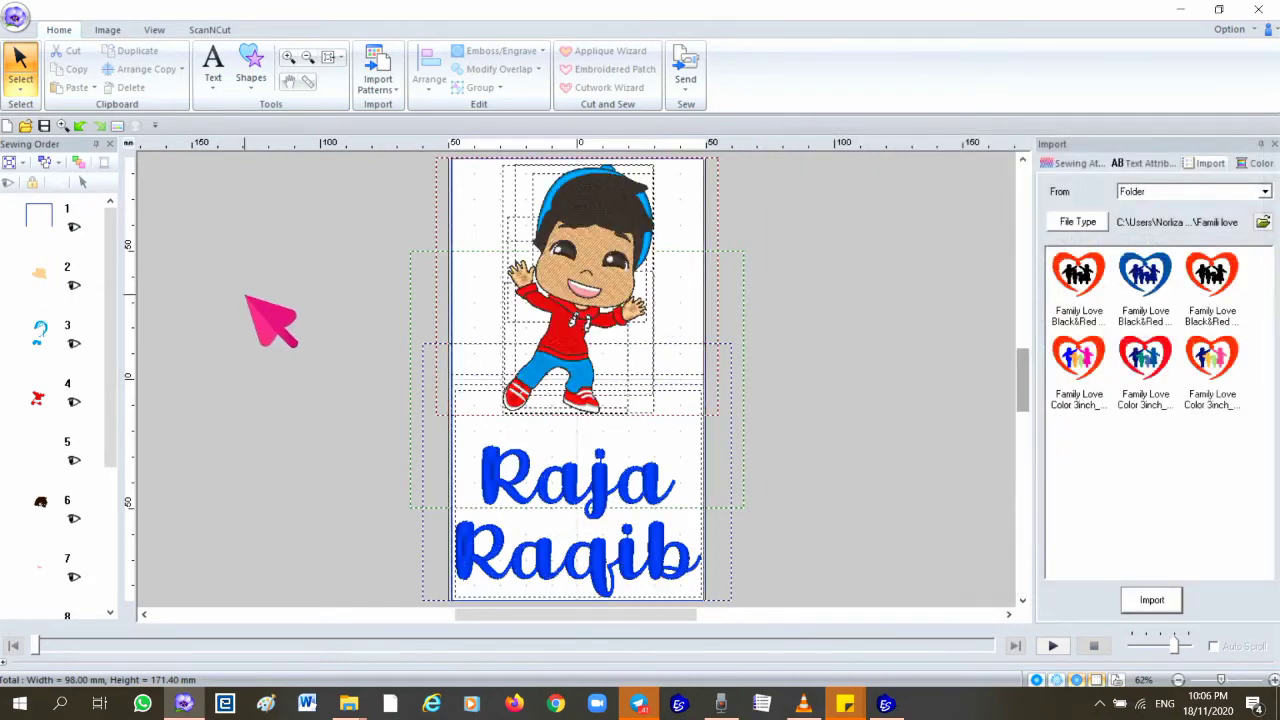
{"action": "left_click", "coordinate": [15, 17]}
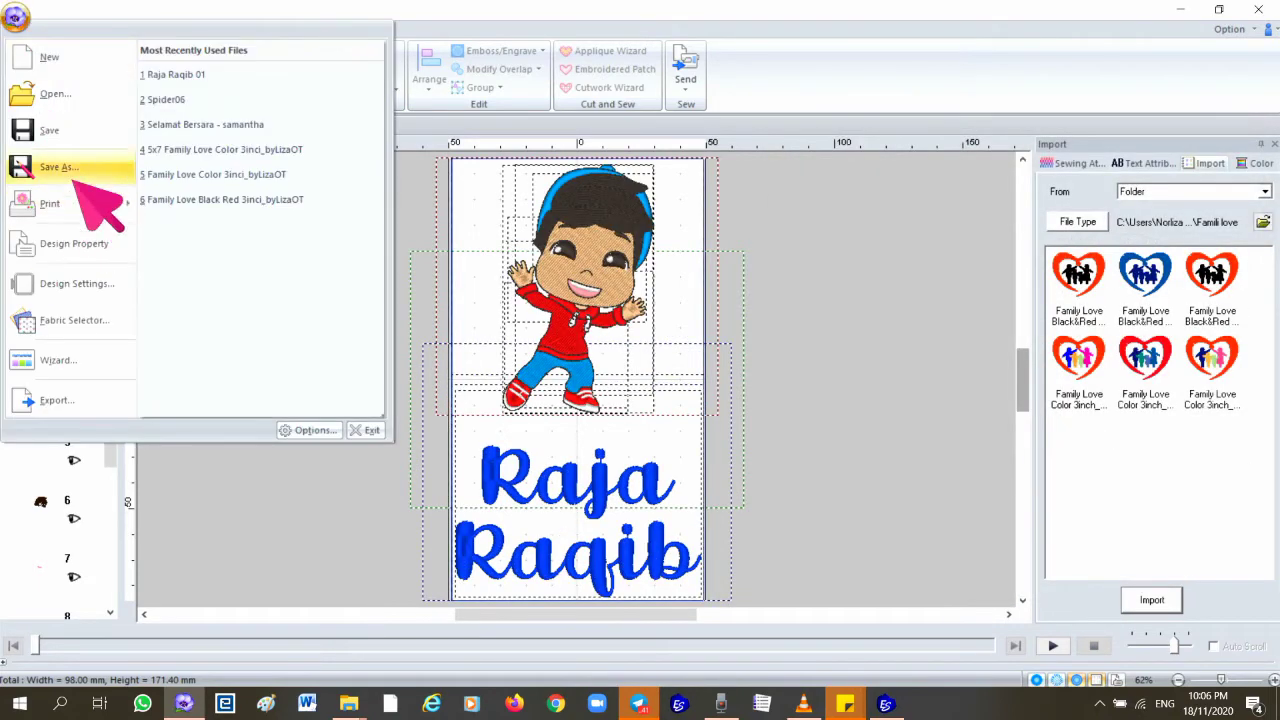
{"action": "left_click", "coordinate": [60, 128]}
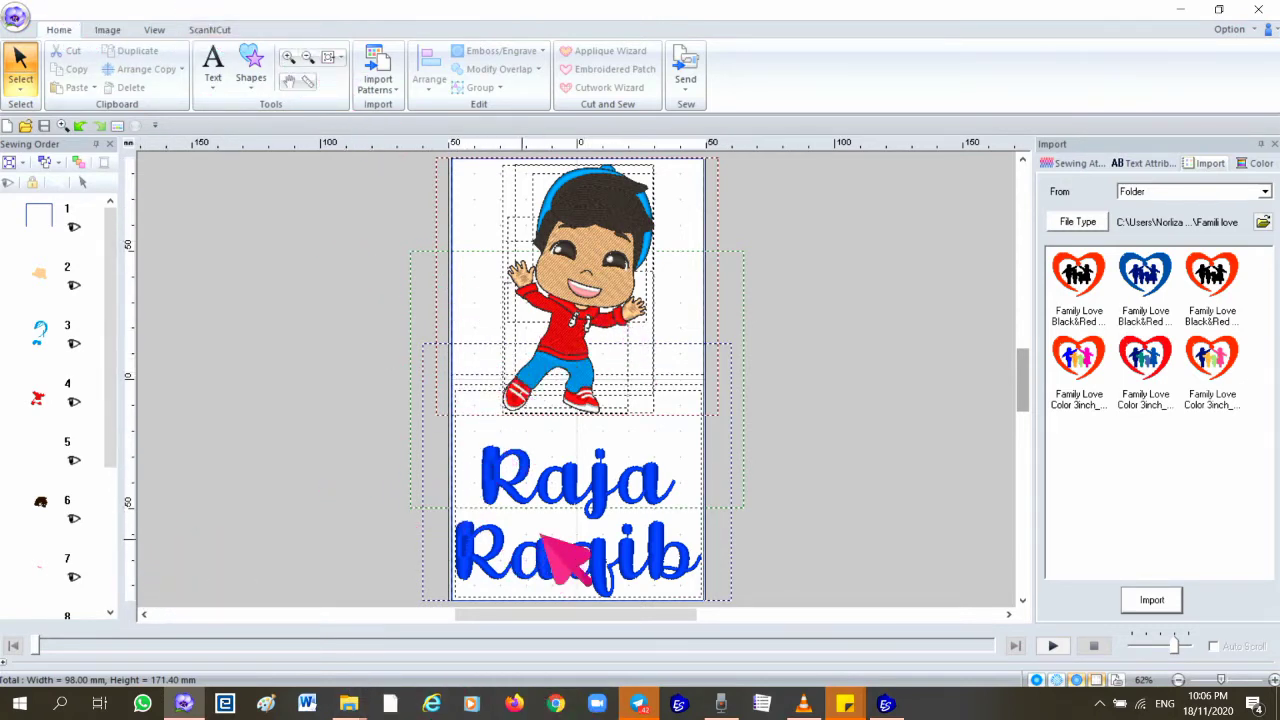
Switch to the Wilcom digitizing program, look over the boy-and-name design, and bring up the Happy Anniversary design, Design2.
{"action": "left_click", "coordinate": [886, 705]}
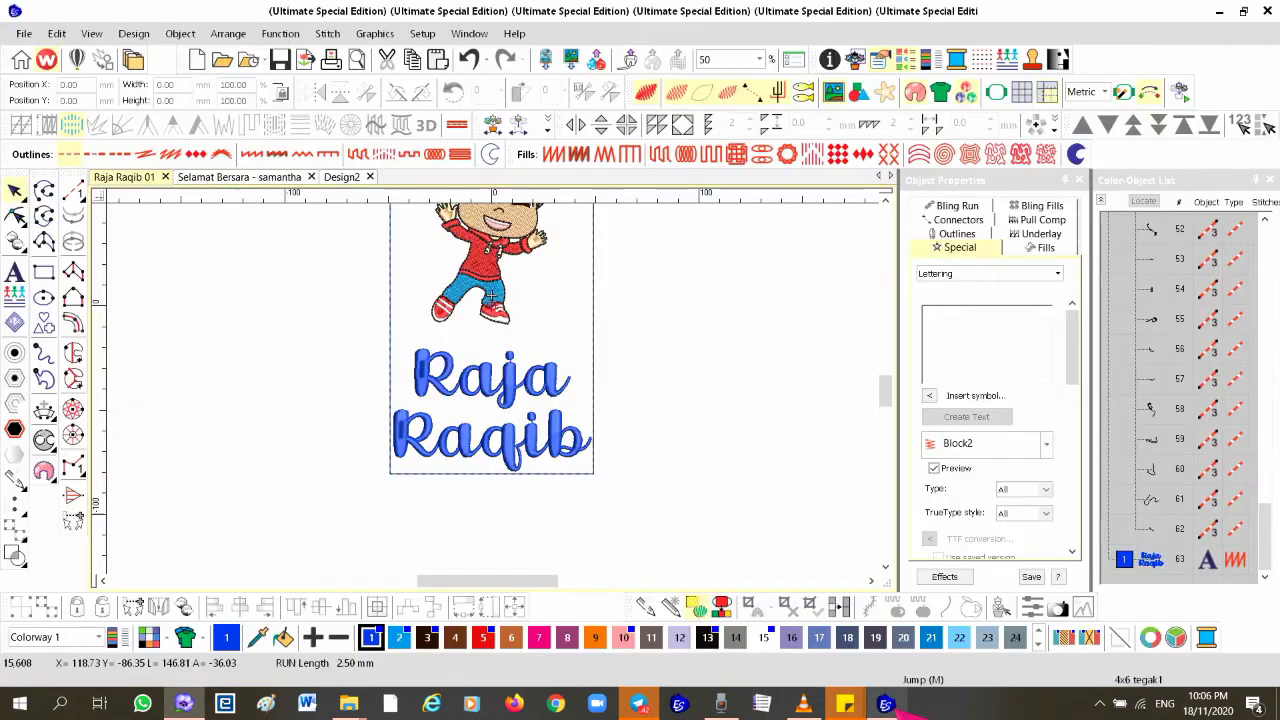
{"action": "left_click", "coordinate": [345, 182]}
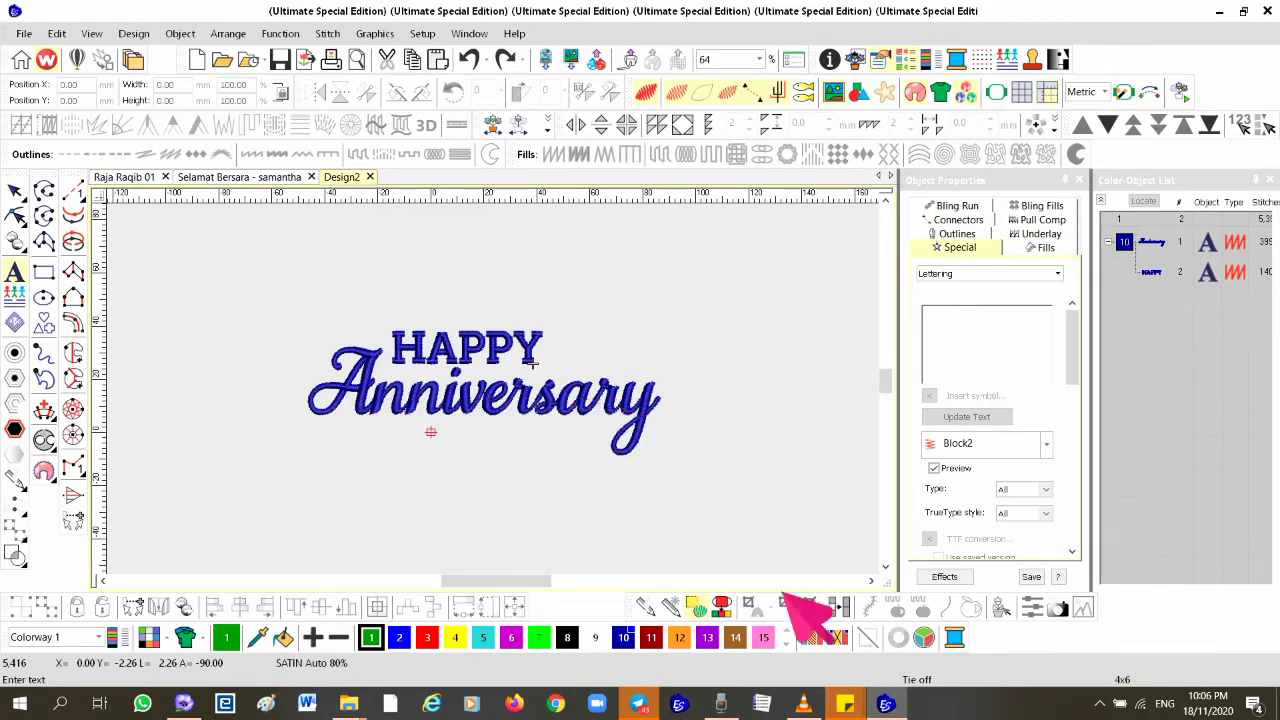
{"action": "left_click", "coordinate": [146, 180]}
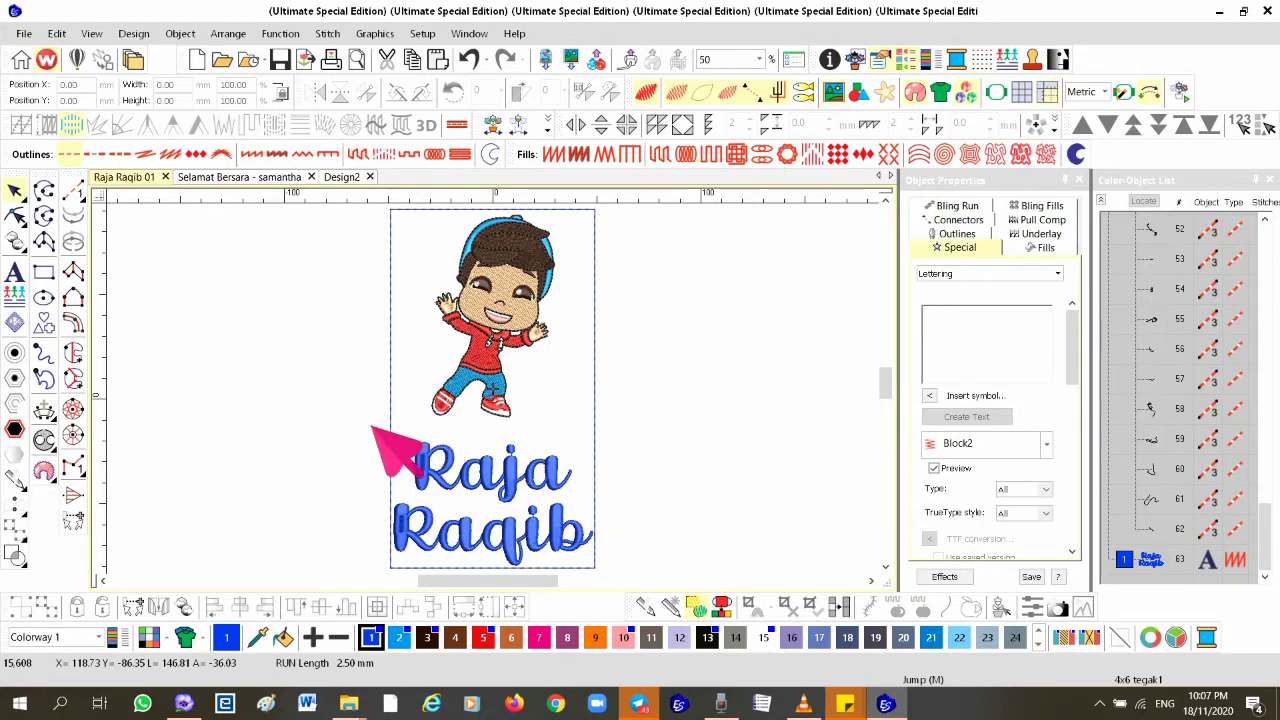
{"action": "left_click_drag", "start_coordinate": [362, 430], "coordinate": [682, 432]}
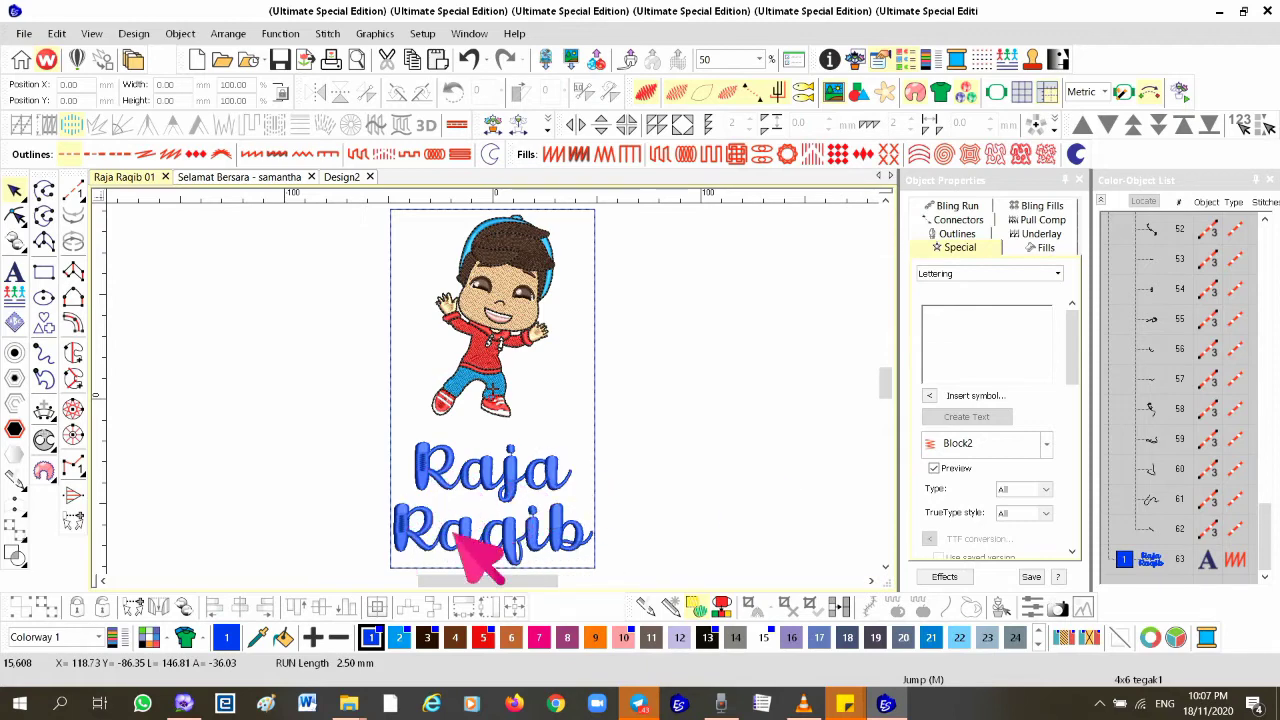
{"action": "left_click", "coordinate": [342, 181]}
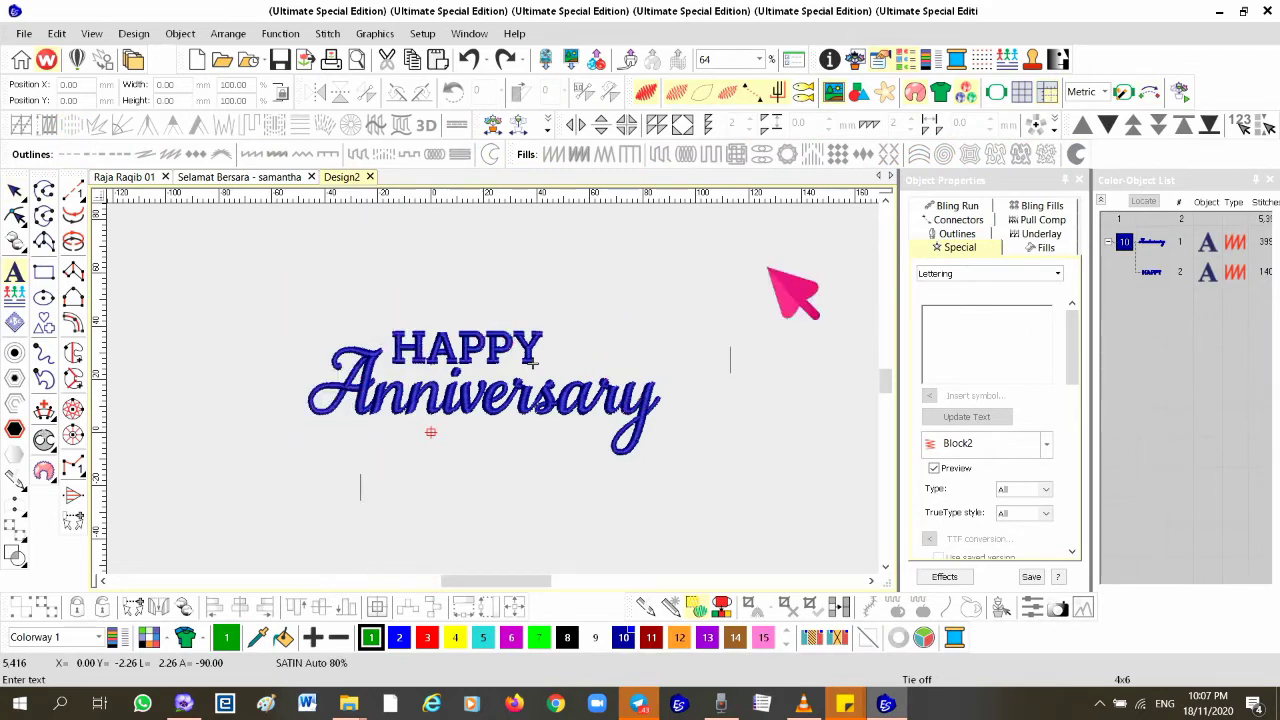
Draw a green running-stitch rectangle around the Happy Anniversary lettering and set its size to 170 mm wide by 98 mm high.
{"action": "left_click", "coordinate": [43, 271]}
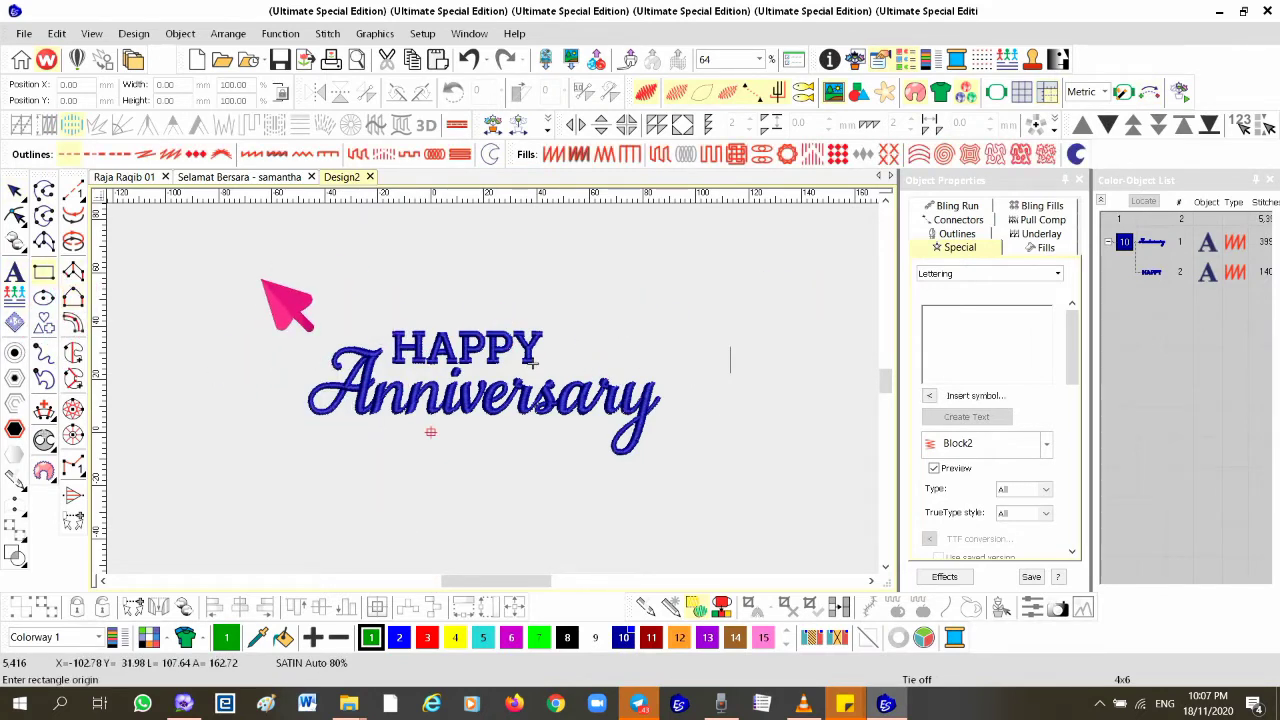
{"action": "left_click", "coordinate": [260, 282]}
{"action": "left_click", "coordinate": [706, 478]}
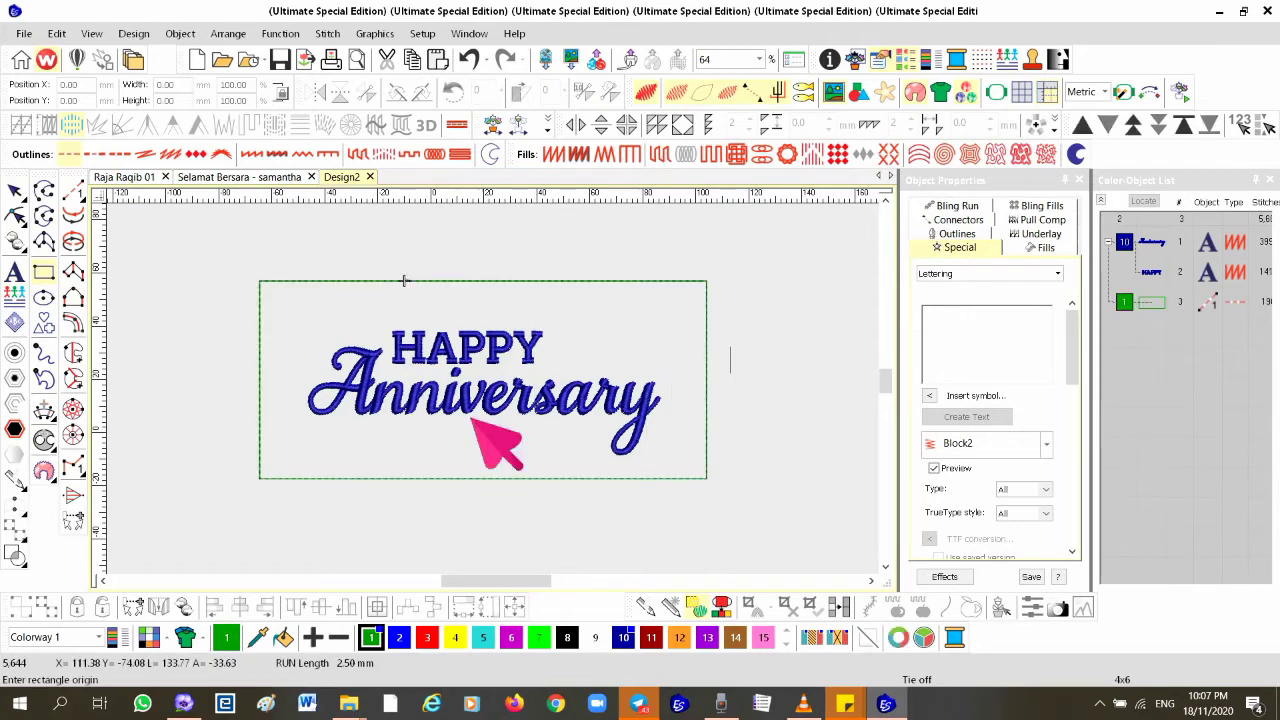
{"action": "left_click", "coordinate": [15, 191]}
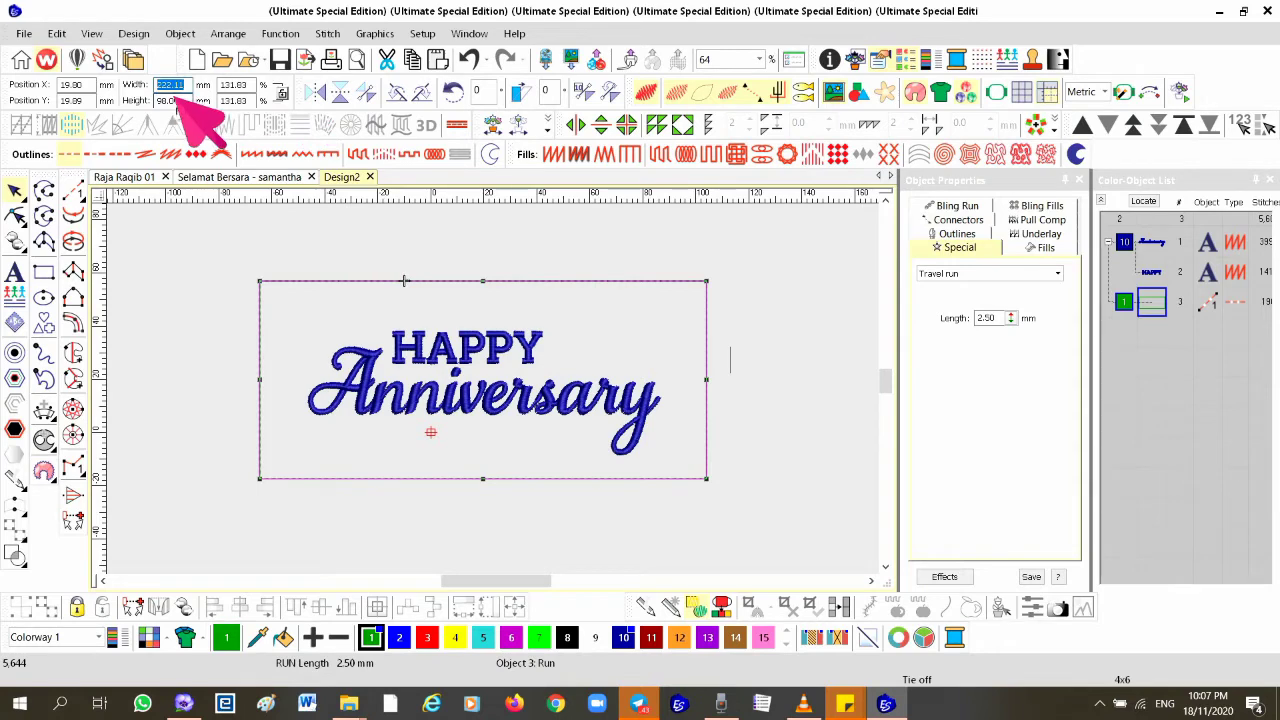
{"action": "key", "text": "Return"}
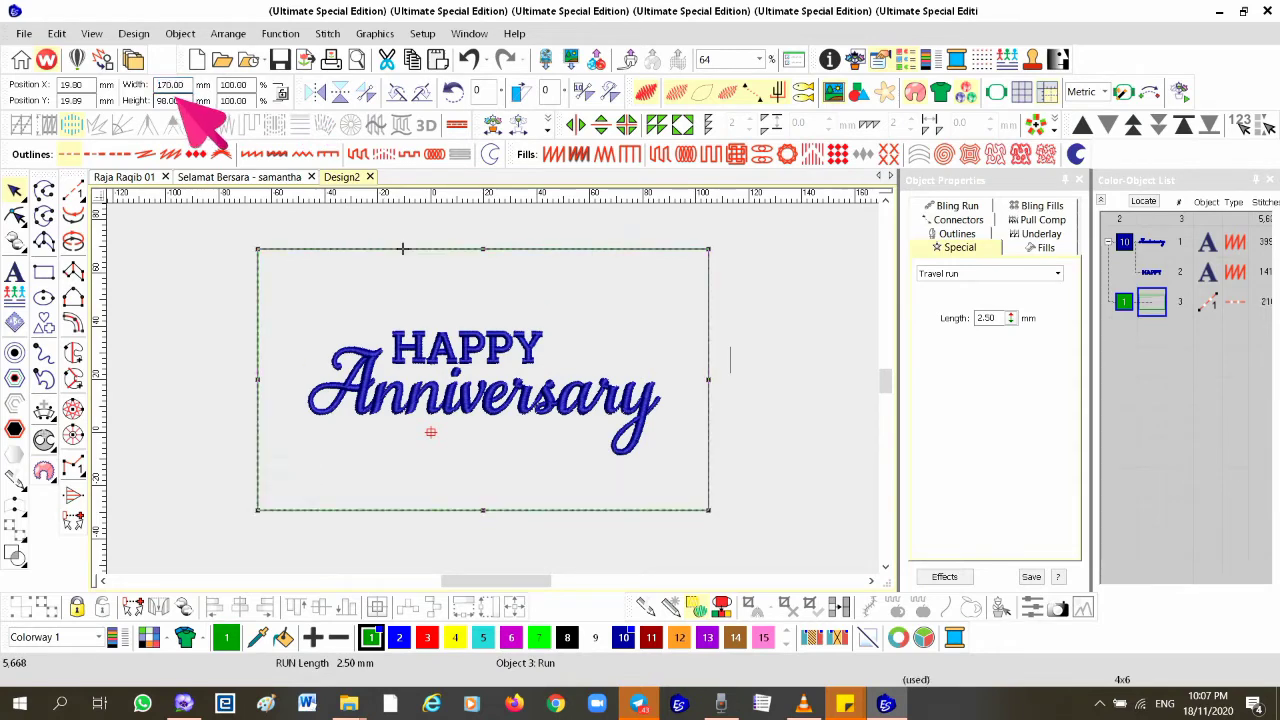
Reduce the rectangle's height by bringing its upper and lower edges closer to the lettering, then clear the selection.
{"action": "left_click_drag", "start_coordinate": [483, 249], "coordinate": [486, 301]}
{"action": "left_click_drag", "start_coordinate": [486, 512], "coordinate": [486, 467]}
{"action": "left_click", "coordinate": [778, 382]}
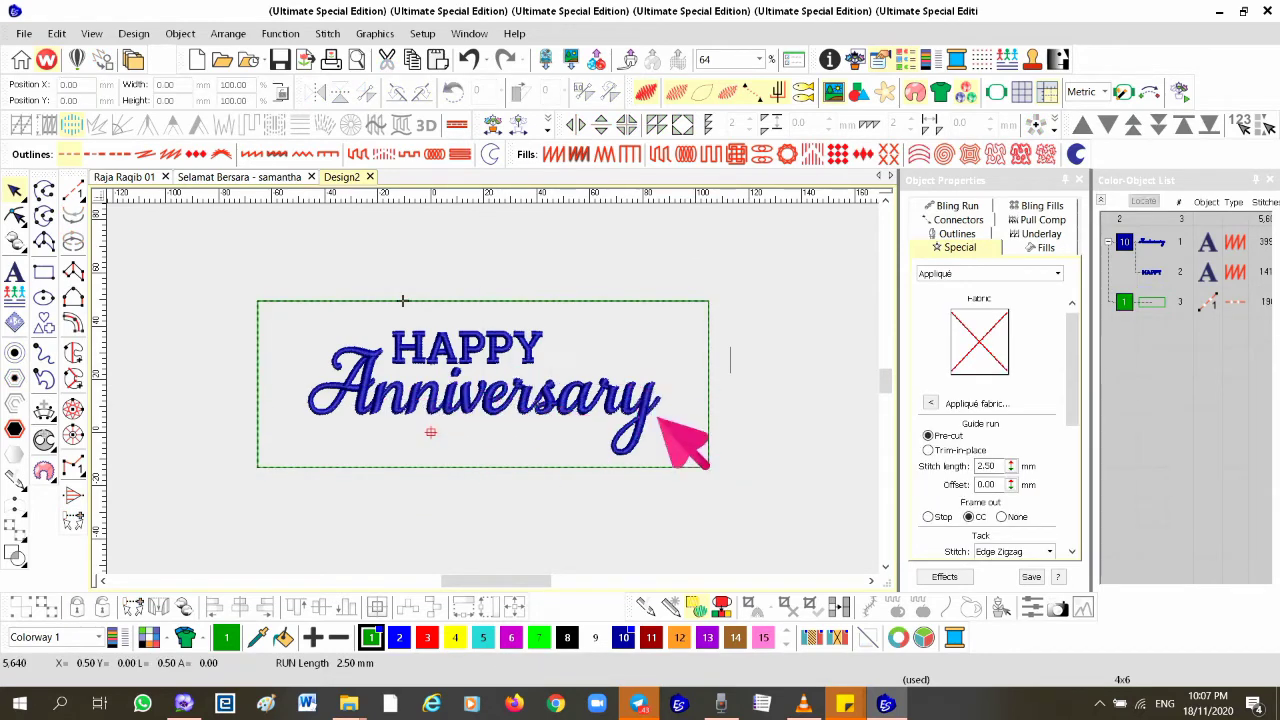
Enlarge the word Anniversary to about 147 mm wide by 42 mm high inside the border and recenter HAPPY above it.
{"action": "left_click", "coordinate": [588, 410]}
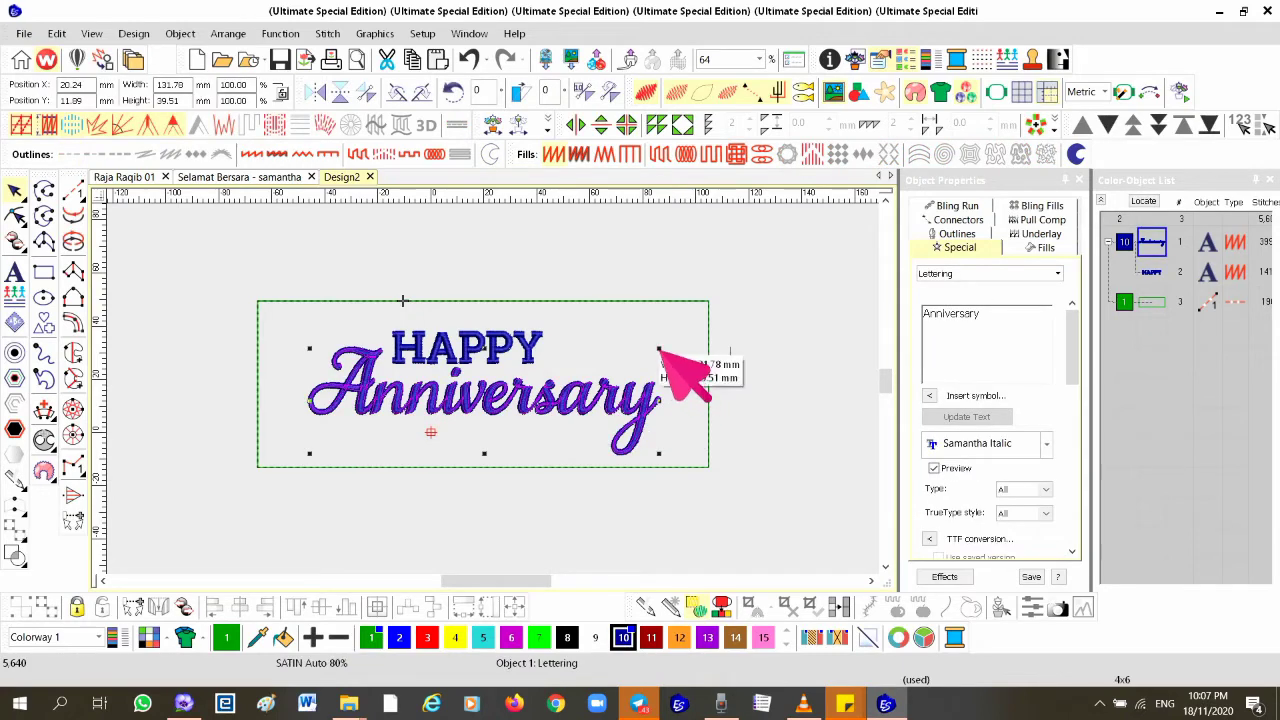
{"action": "left_click_drag", "start_coordinate": [660, 350], "coordinate": [683, 347]}
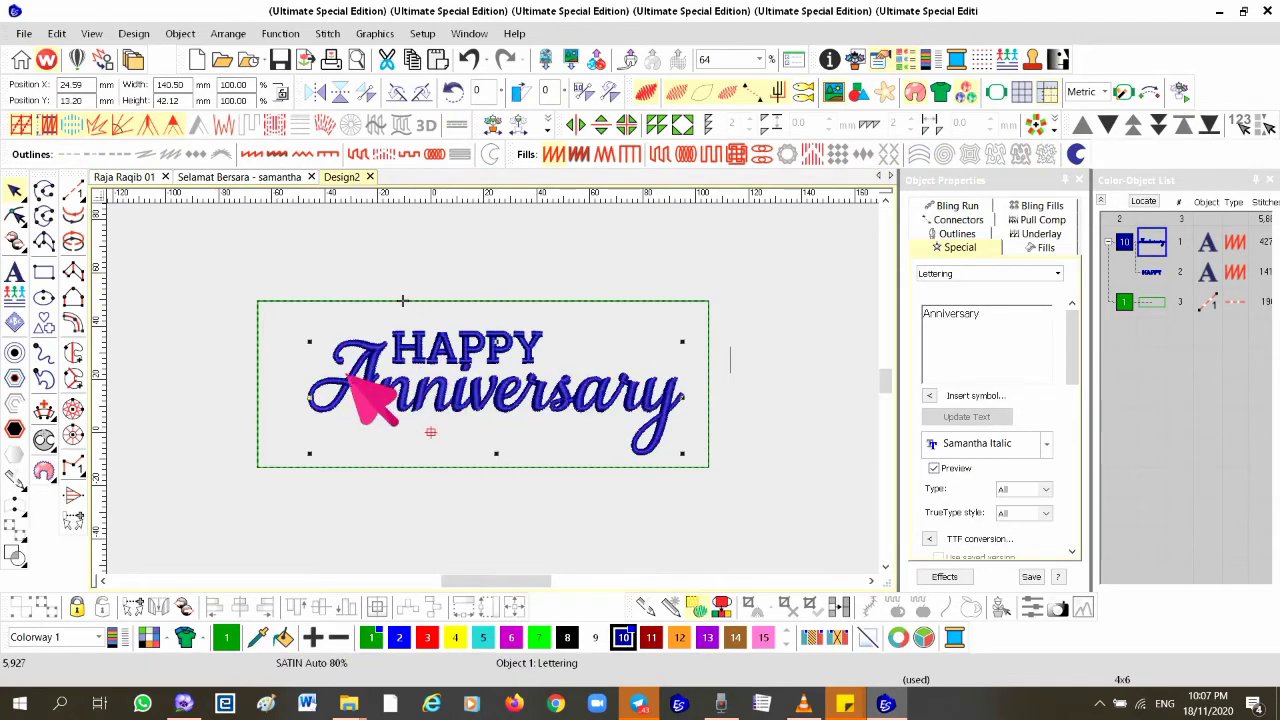
{"action": "left_click_drag", "start_coordinate": [311, 398], "coordinate": [294, 406]}
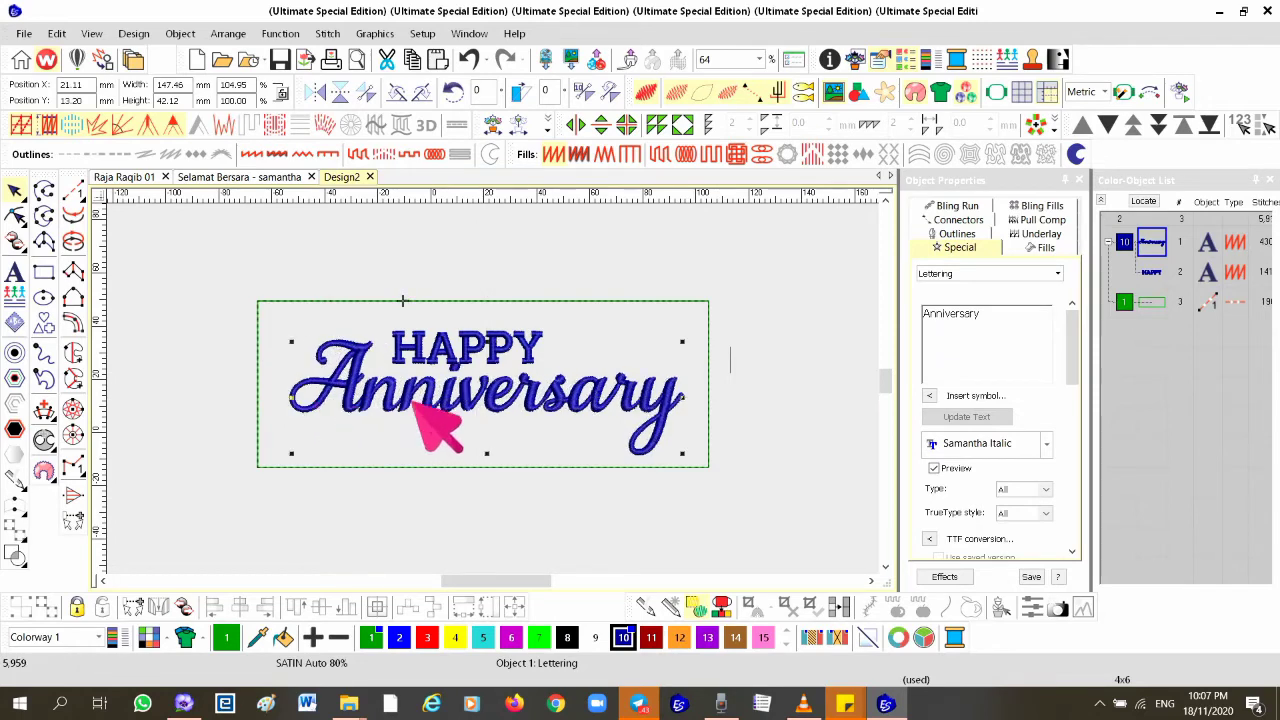
{"action": "left_click", "coordinate": [512, 350]}
{"action": "left_click_drag", "start_coordinate": [512, 350], "coordinate": [528, 345]}
{"action": "left_click", "coordinate": [780, 362]}
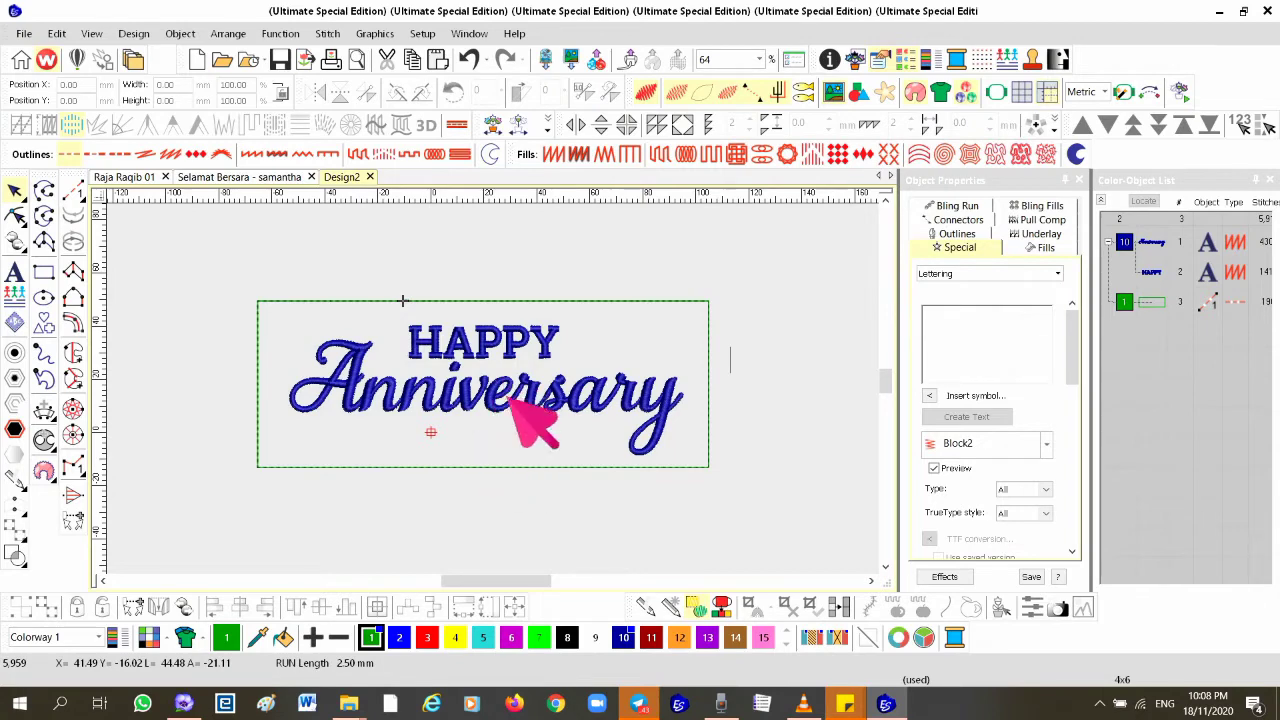
Recolor the word Anniversary with red, palette color 3.
{"action": "left_click", "coordinate": [448, 404]}
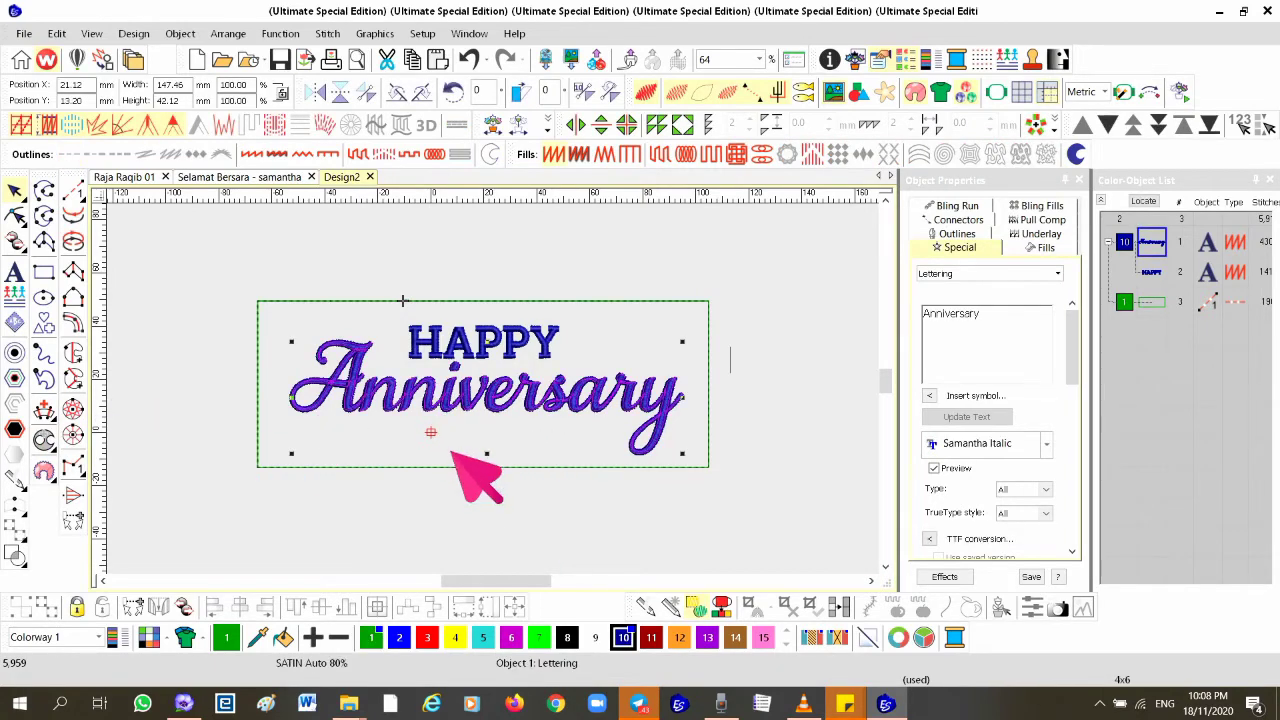
{"action": "left_click", "coordinate": [428, 640]}
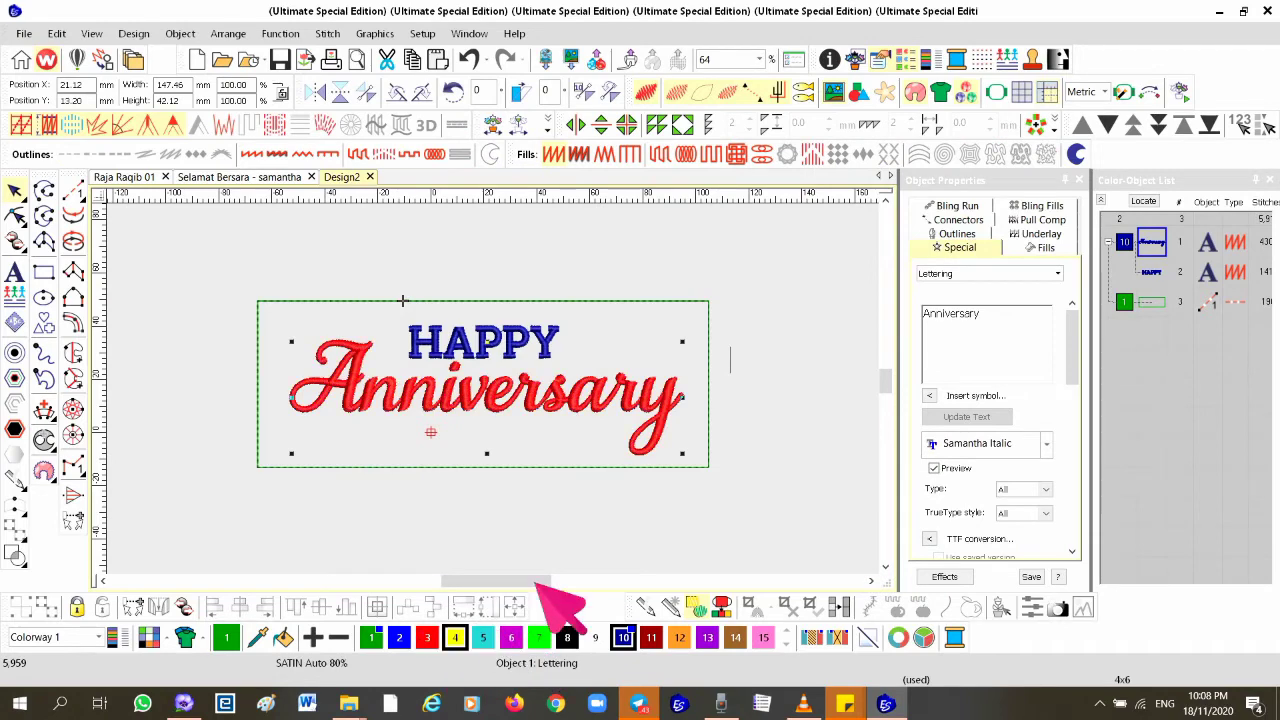
{"action": "left_click", "coordinate": [772, 333]}
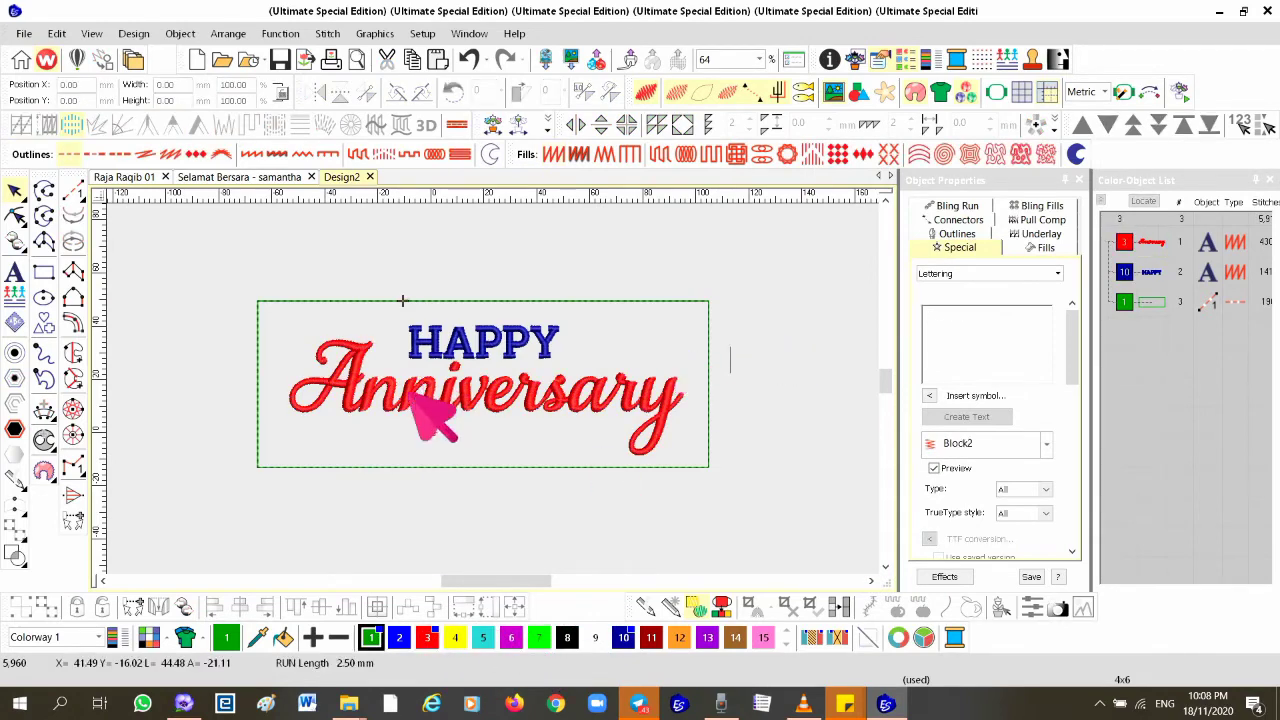
Export the design to the Desktop as a Brother PES machine file named happy.
{"action": "left_click", "coordinate": [307, 60]}
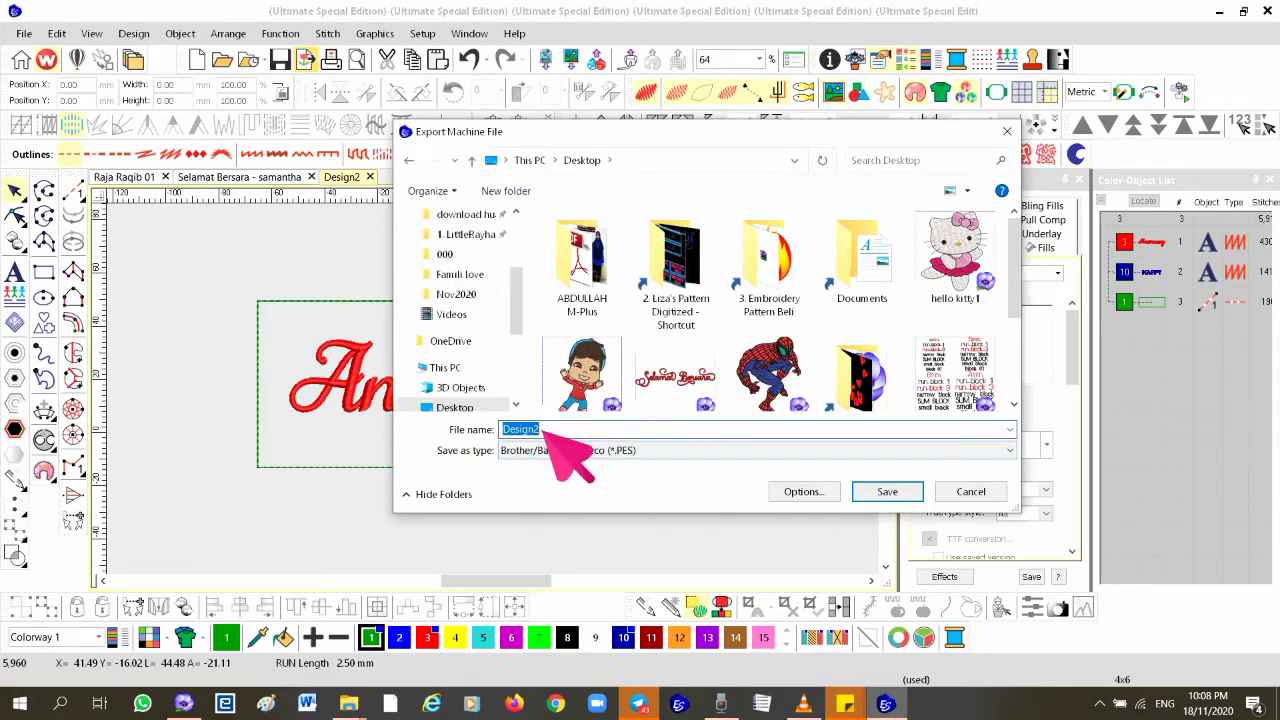
{"action": "type", "text": "happy"}
{"action": "key", "text": "Return"}
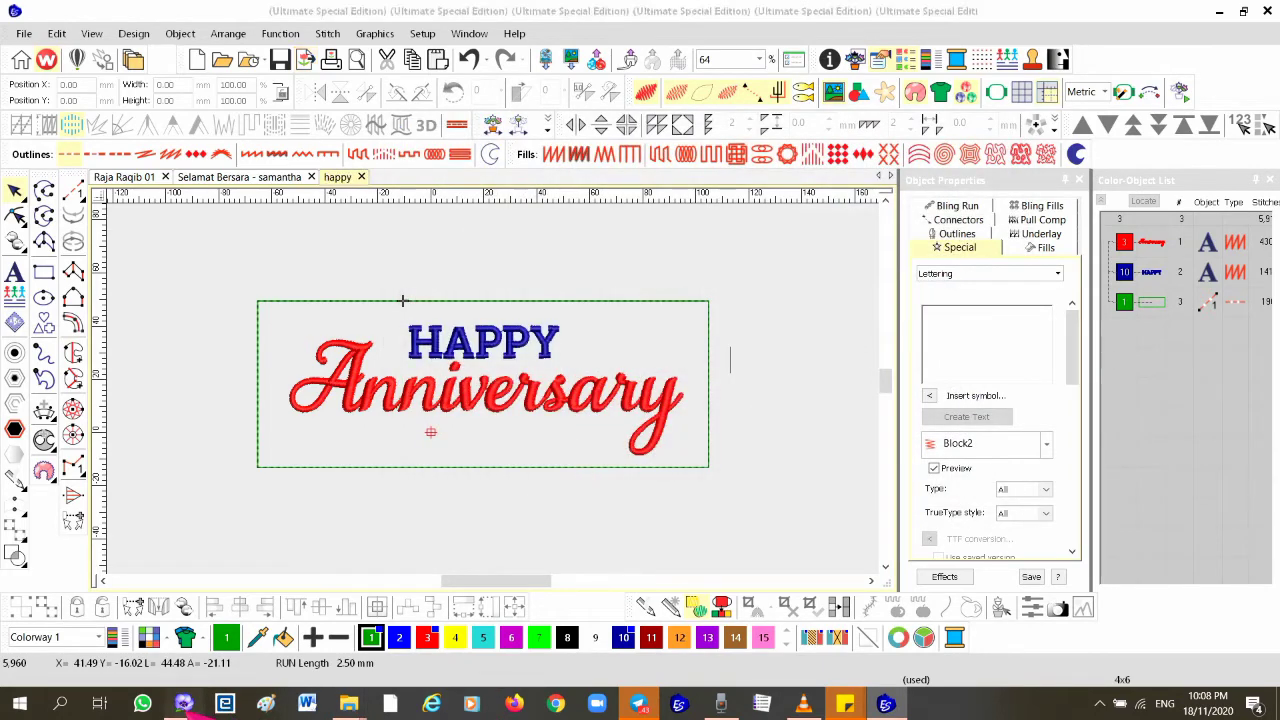
Switch to PE-Design and browse the Desktop for the exported PES file in the file opening dialog.
{"action": "left_click", "coordinate": [184, 704]}
{"action": "left_click", "coordinate": [15, 17]}
{"action": "left_click", "coordinate": [45, 100]}
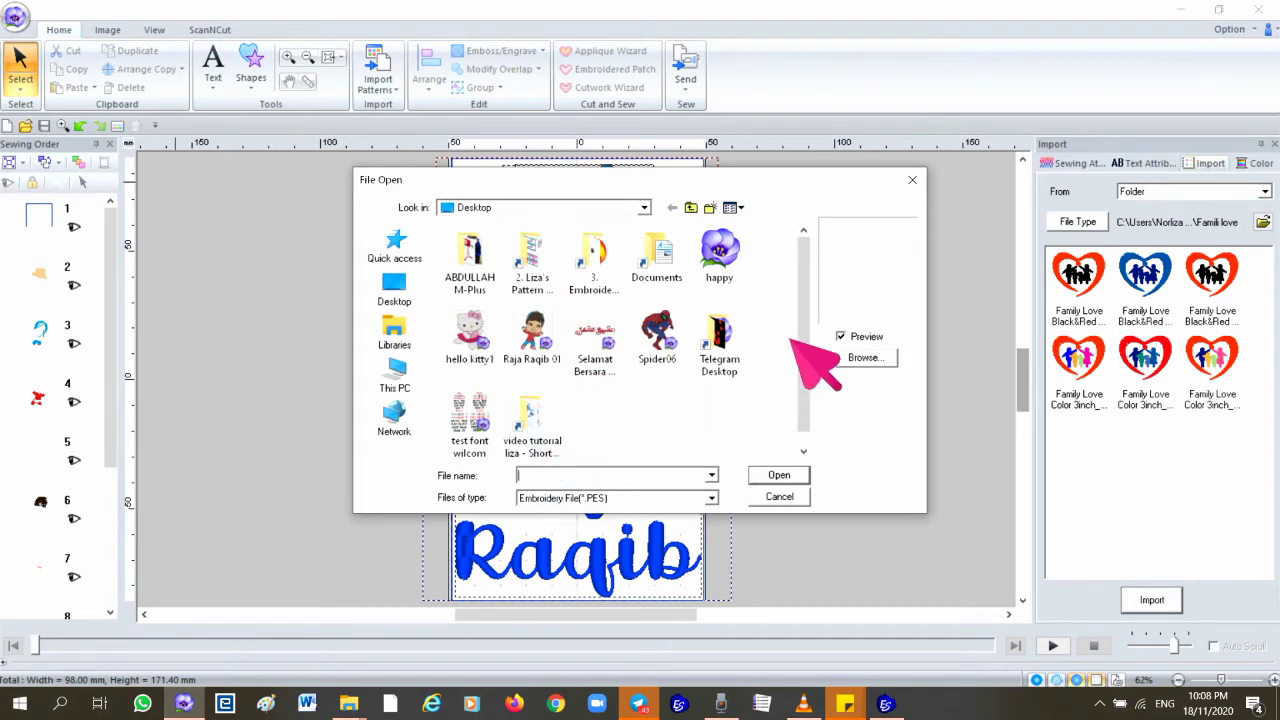
{"action": "left_click_drag", "start_coordinate": [809, 335], "coordinate": [810, 365]}
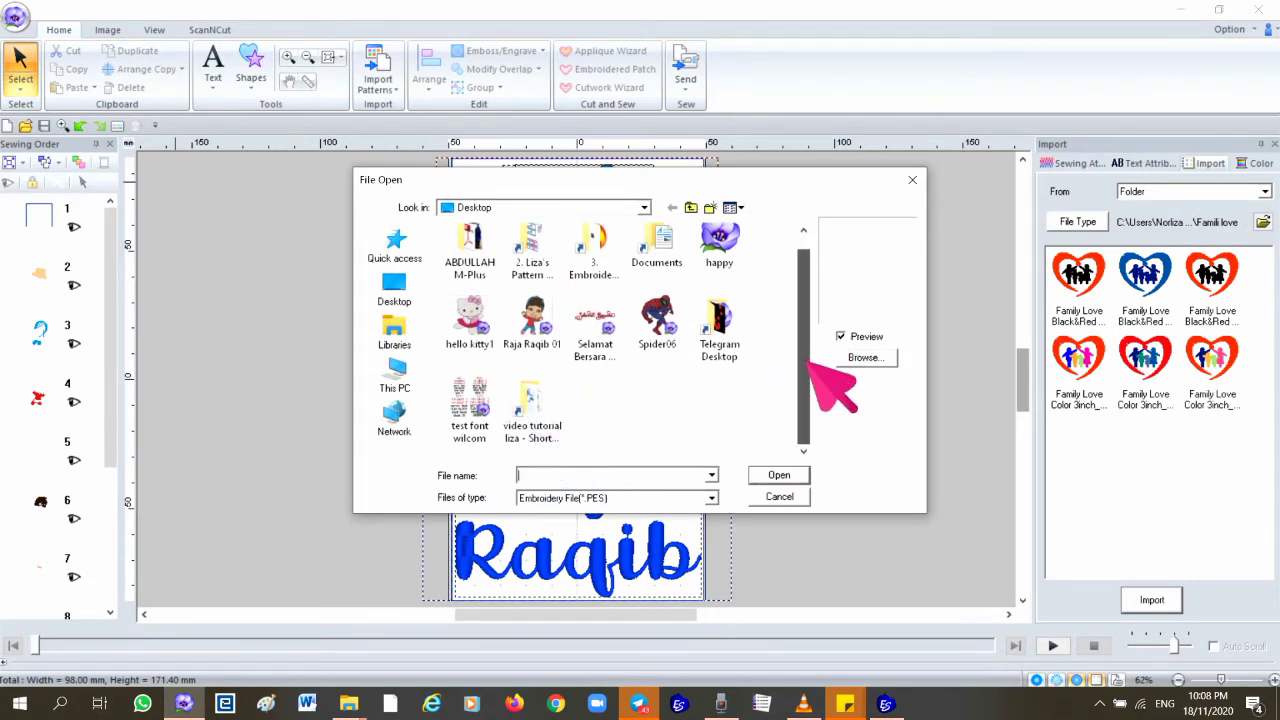
Switch to Wilcom, export the design to the Desktop again, replacing happy.PES, and open that file in PE-Design.
{"action": "left_click", "coordinate": [885, 704]}
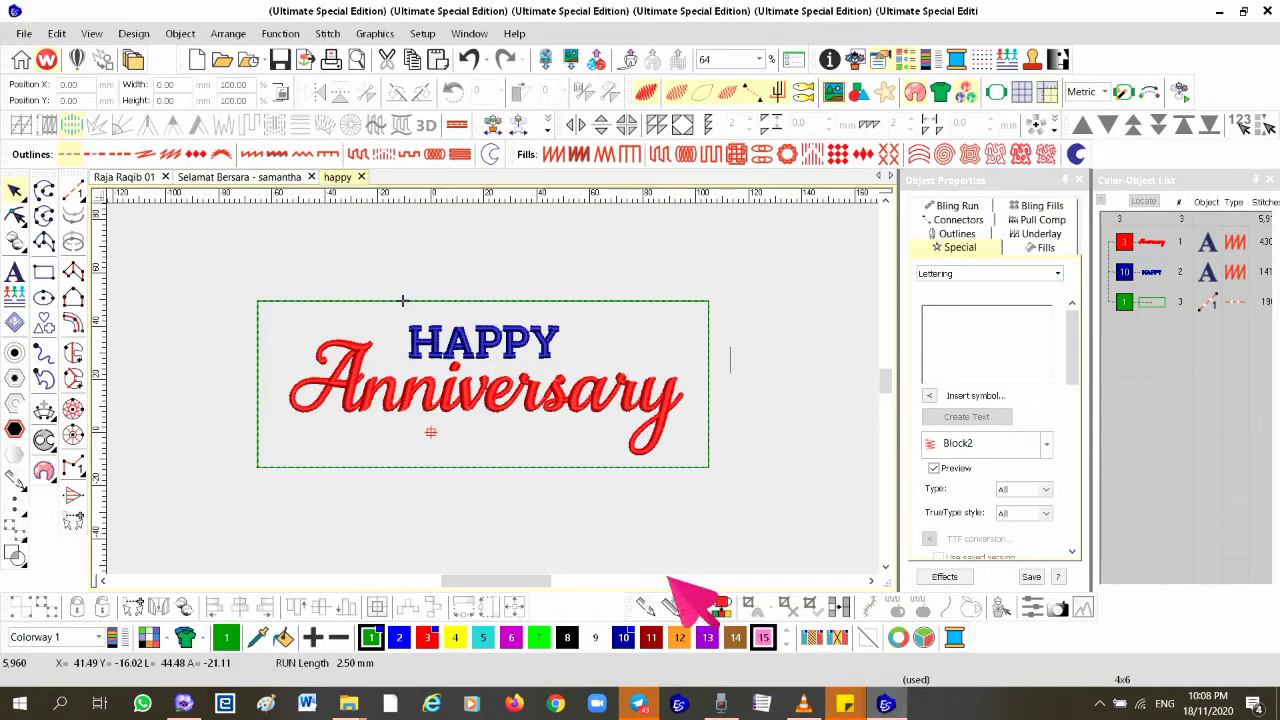
{"action": "left_click", "coordinate": [20, 60]}
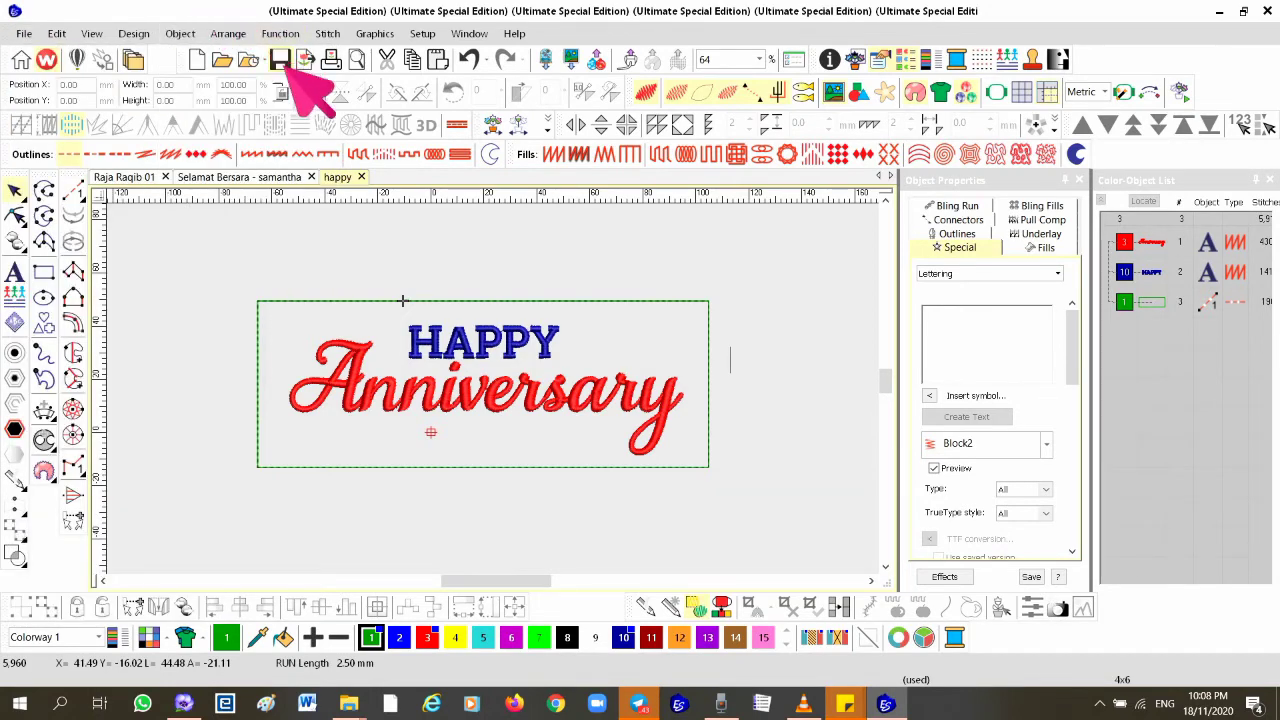
{"action": "left_click", "coordinate": [310, 62]}
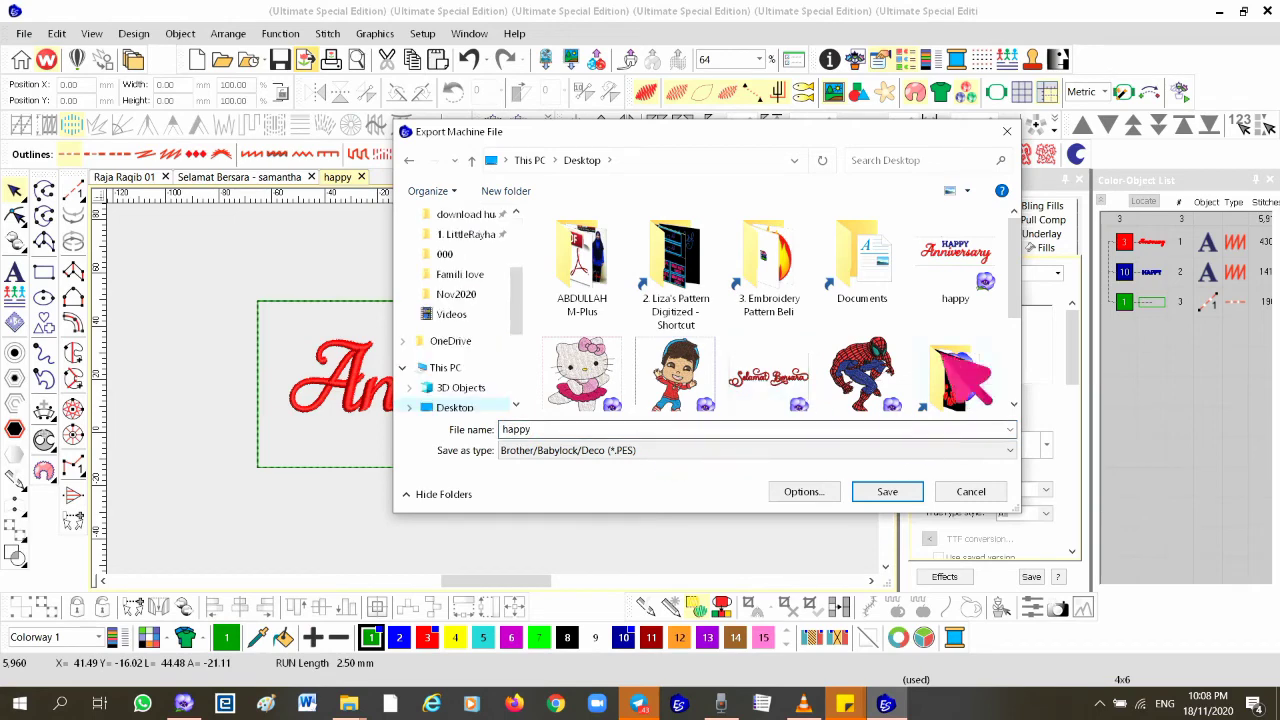
{"action": "left_click", "coordinate": [888, 492]}
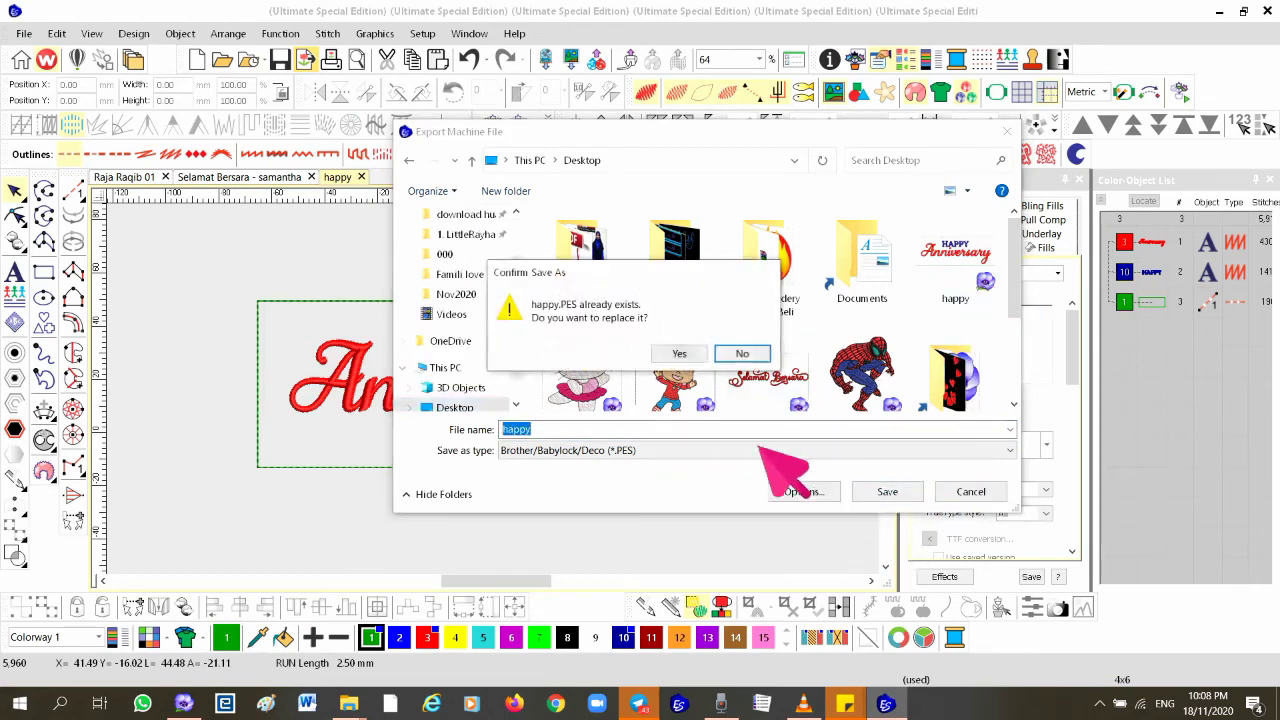
{"action": "left_click", "coordinate": [675, 352]}
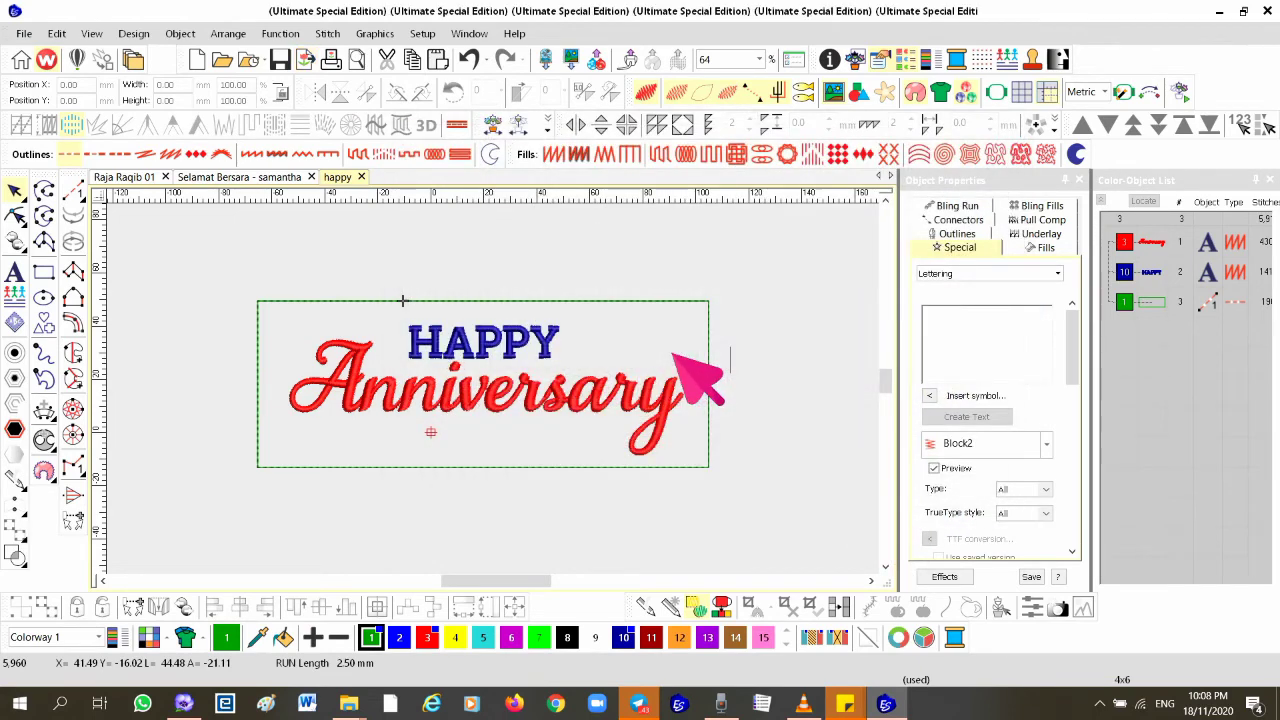
{"action": "left_click", "coordinate": [184, 703]}
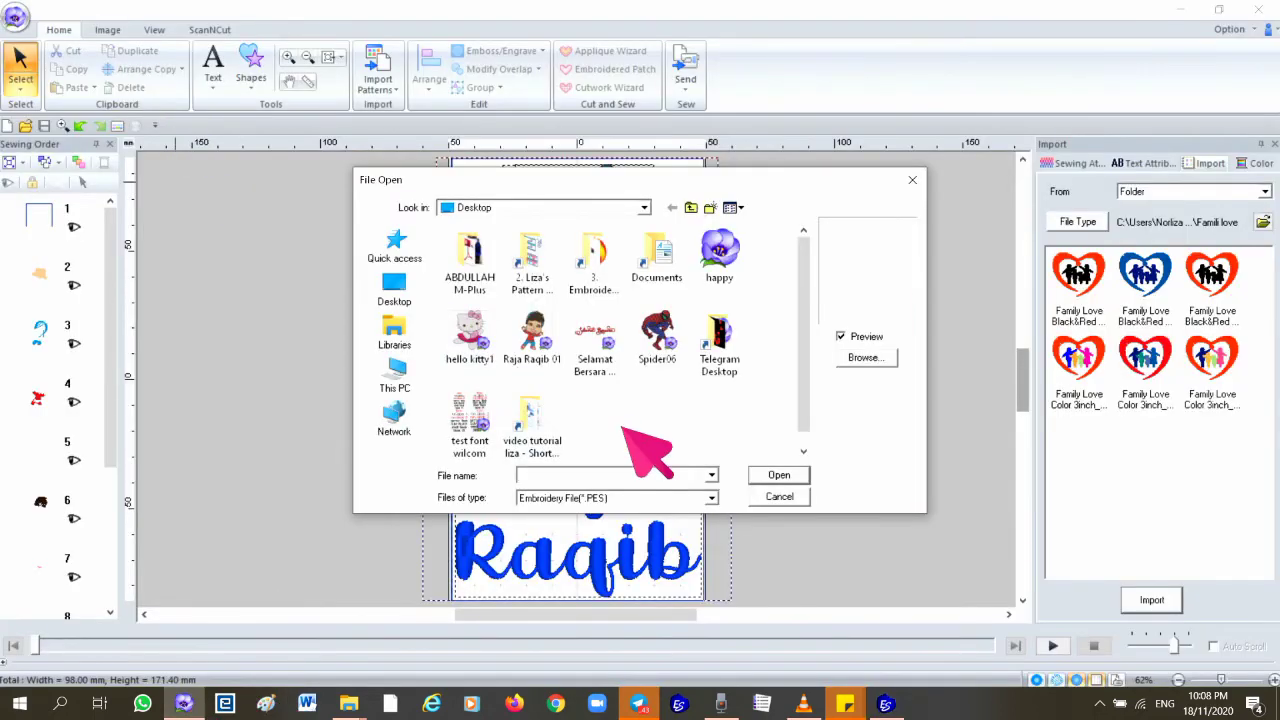
{"action": "double_click", "coordinate": [733, 255]}
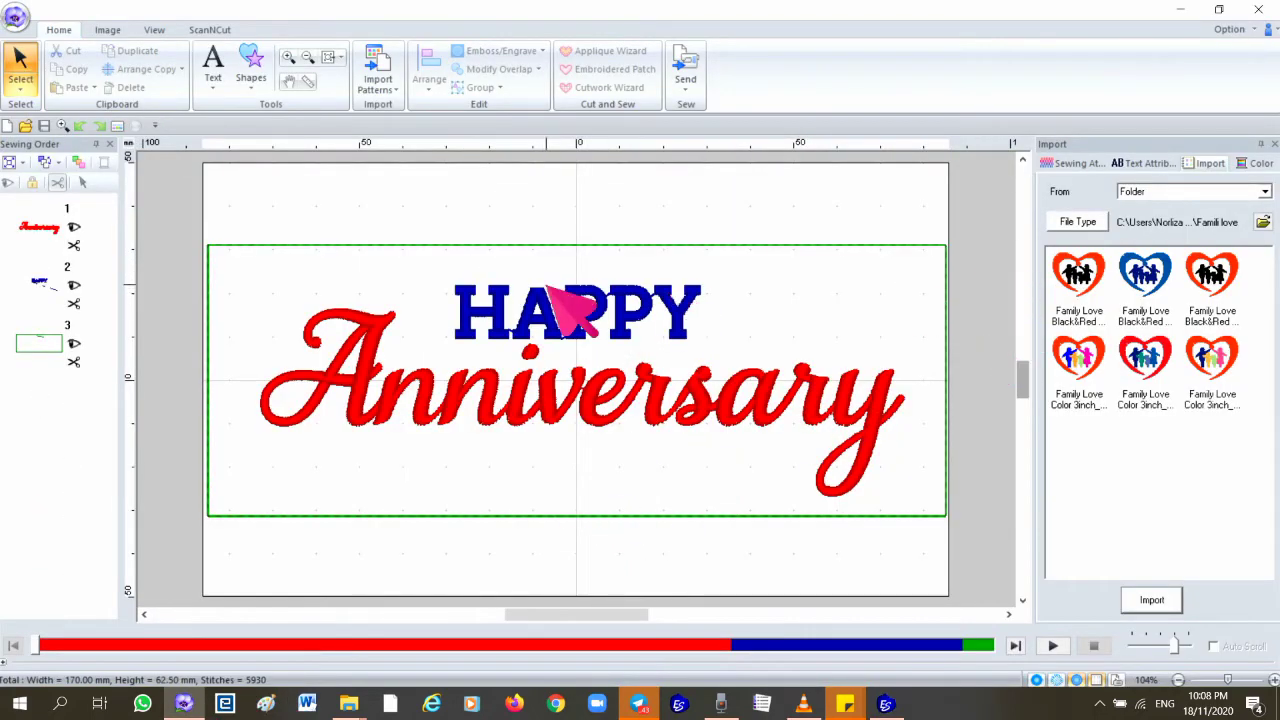
Configure the design page for the single-needle machine type with the 100 x 172 mm multi-position hoop rotated 90 degrees.
{"action": "left_click", "coordinate": [14, 15]}
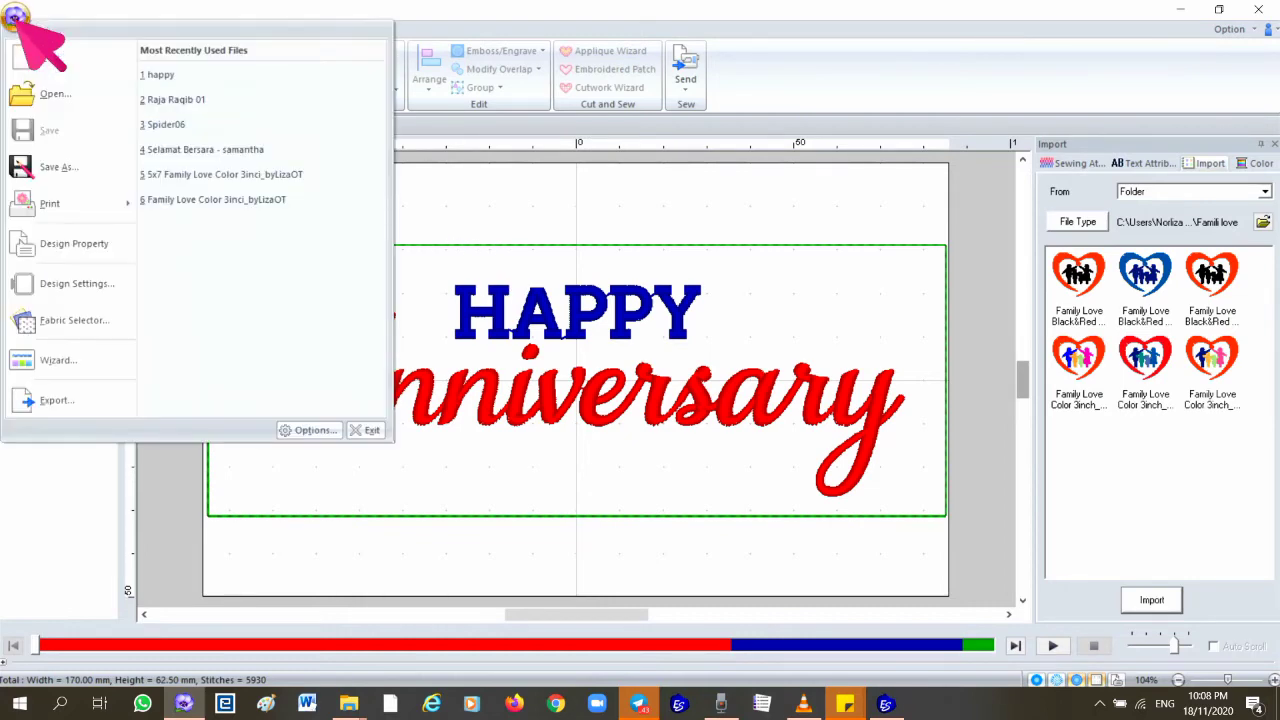
{"action": "left_click", "coordinate": [52, 284]}
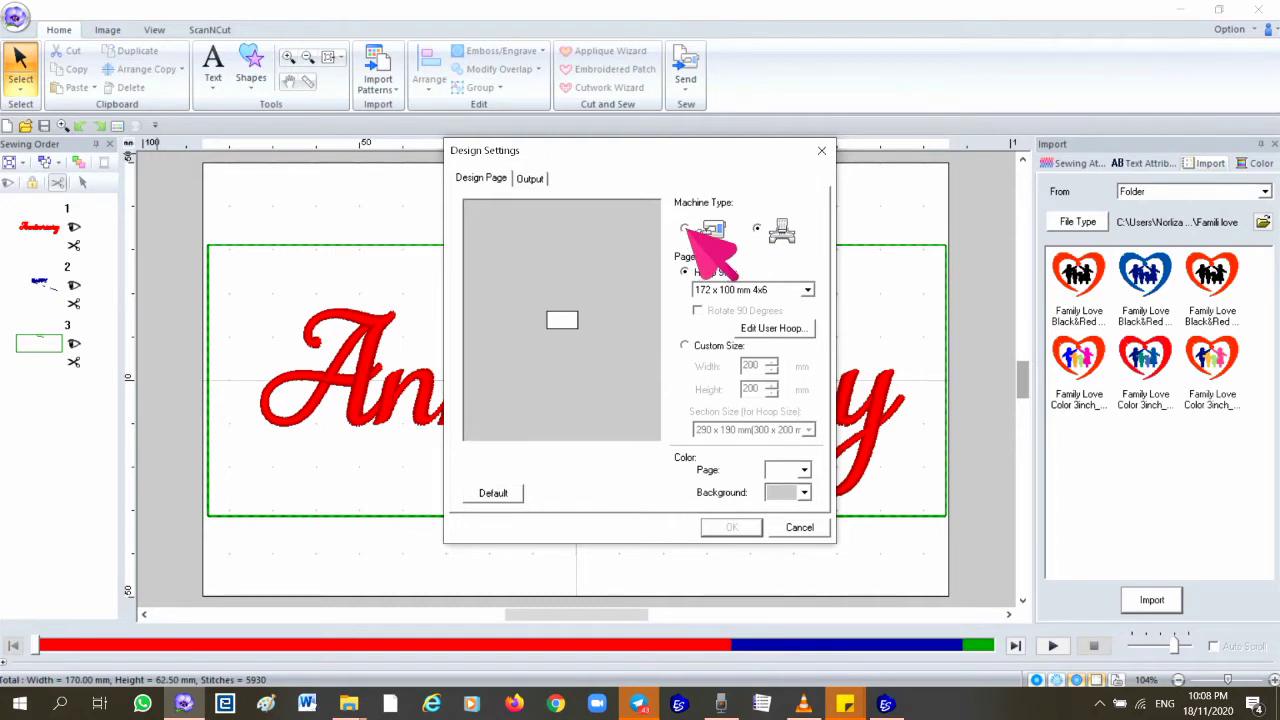
{"action": "left_click", "coordinate": [685, 229]}
{"action": "left_click", "coordinate": [770, 290]}
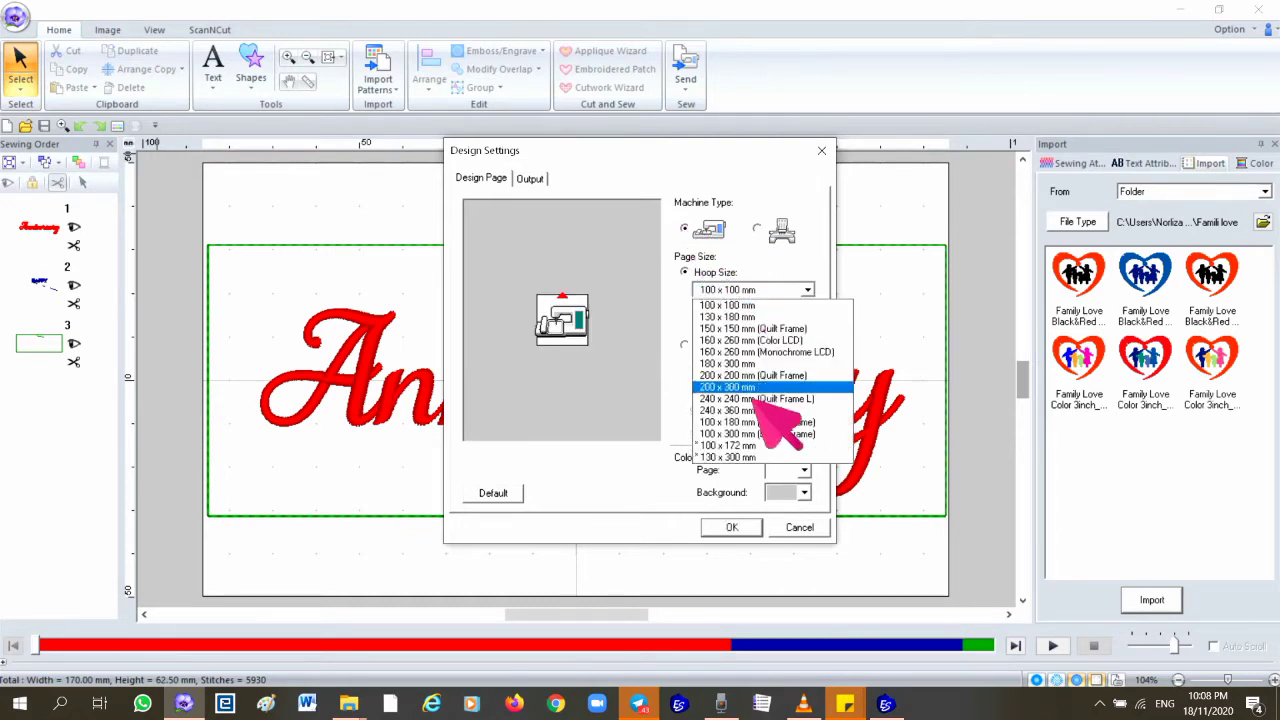
{"action": "left_click", "coordinate": [762, 452]}
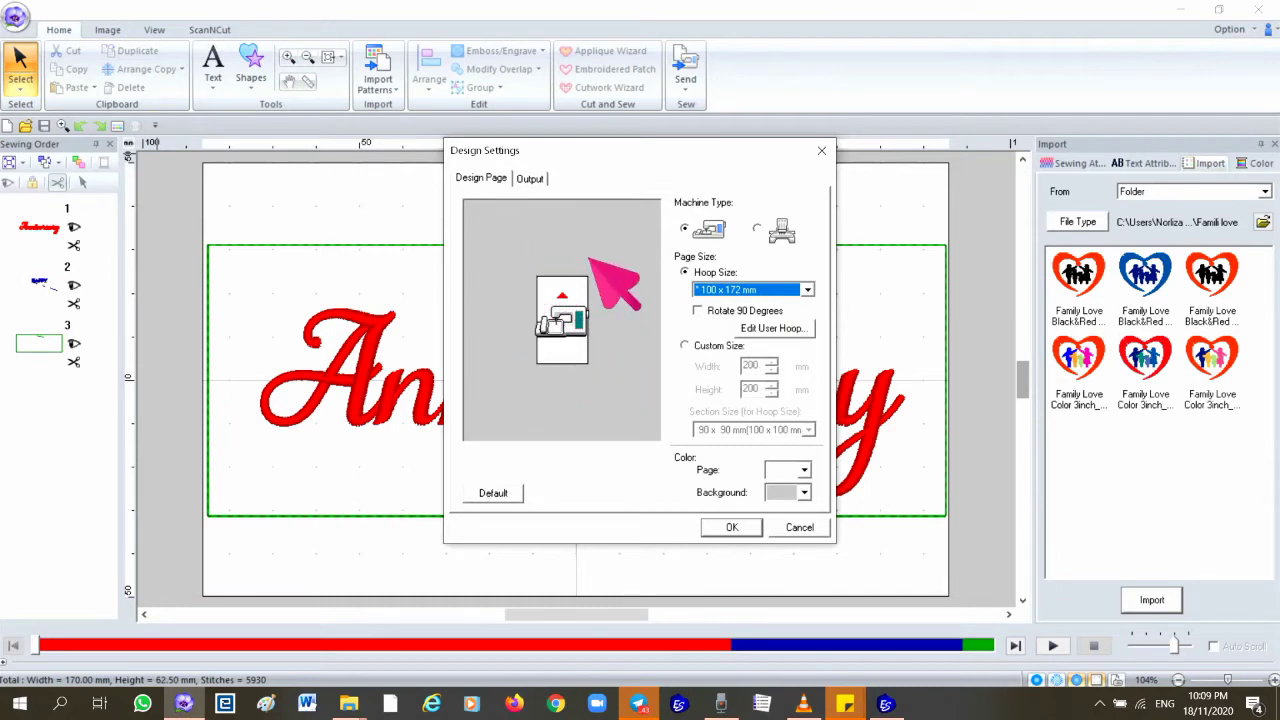
{"action": "left_click", "coordinate": [697, 311]}
{"action": "left_click", "coordinate": [733, 528]}
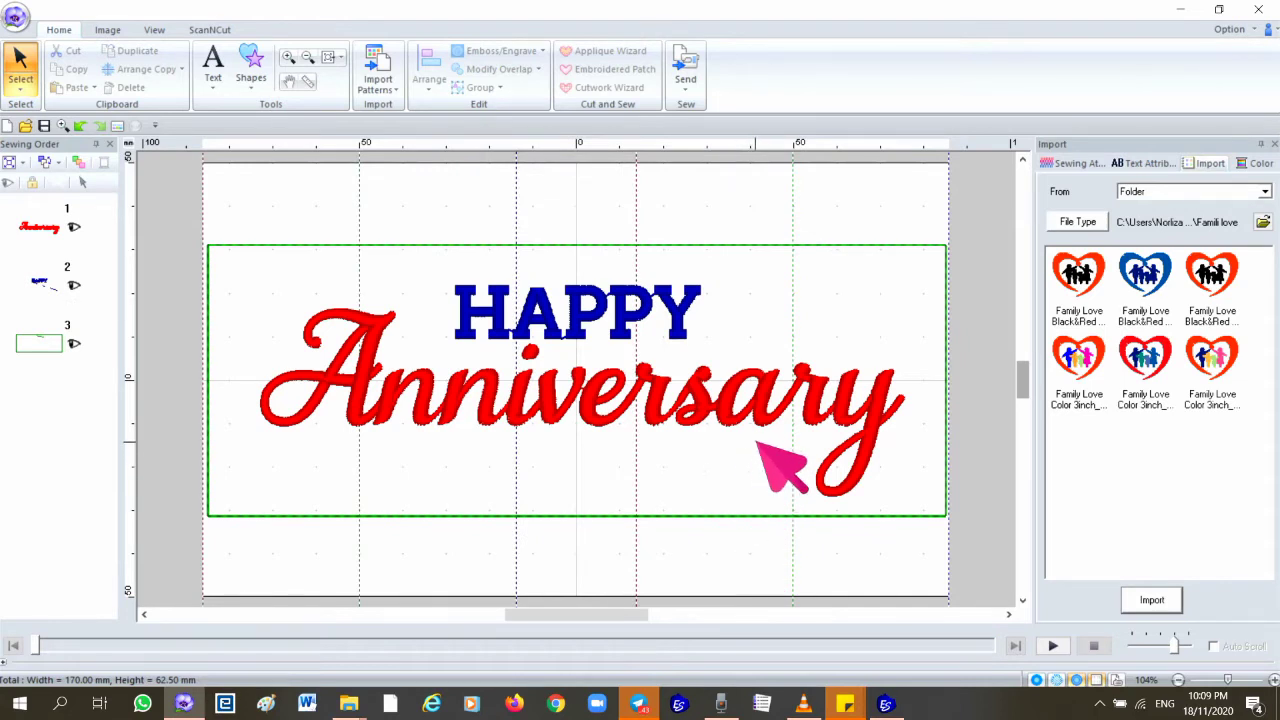
Divide the whole Happy Anniversary stitch design into separate objects by color.
{"action": "scroll", "coordinate": [762, 442], "scroll_direction": "down", "scroll_amount": 2}
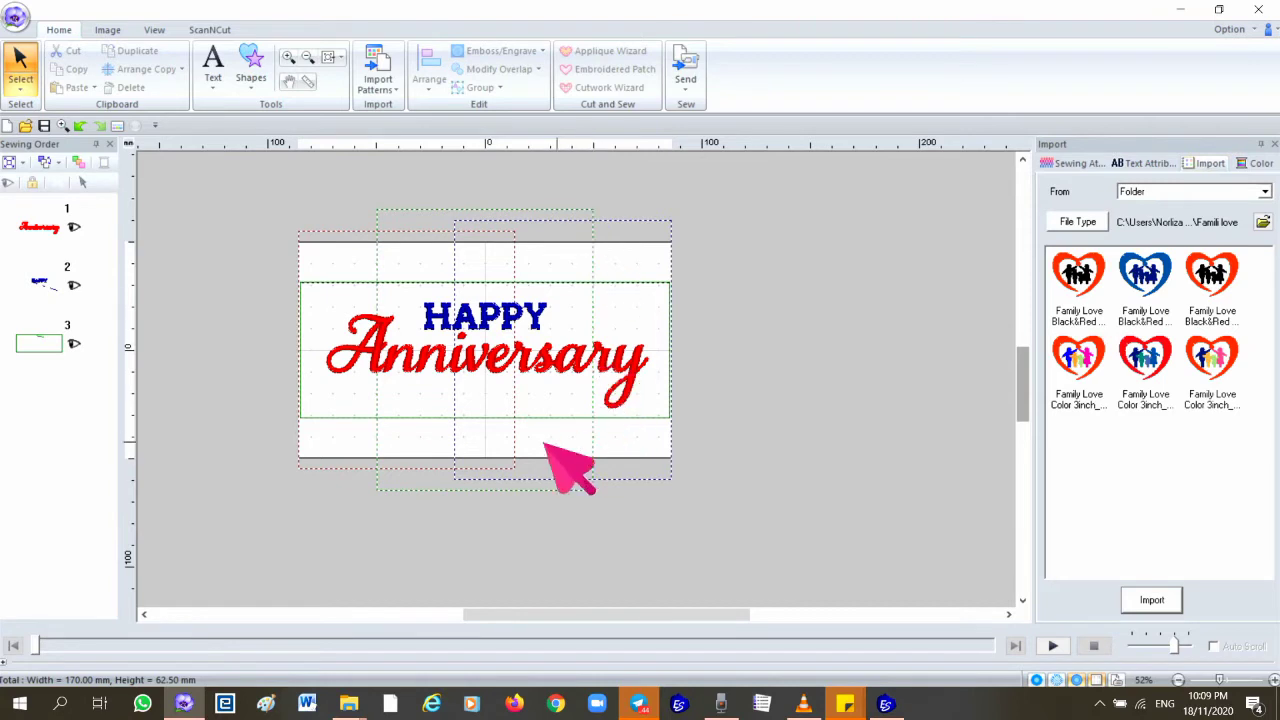
{"action": "left_click", "coordinate": [478, 364]}
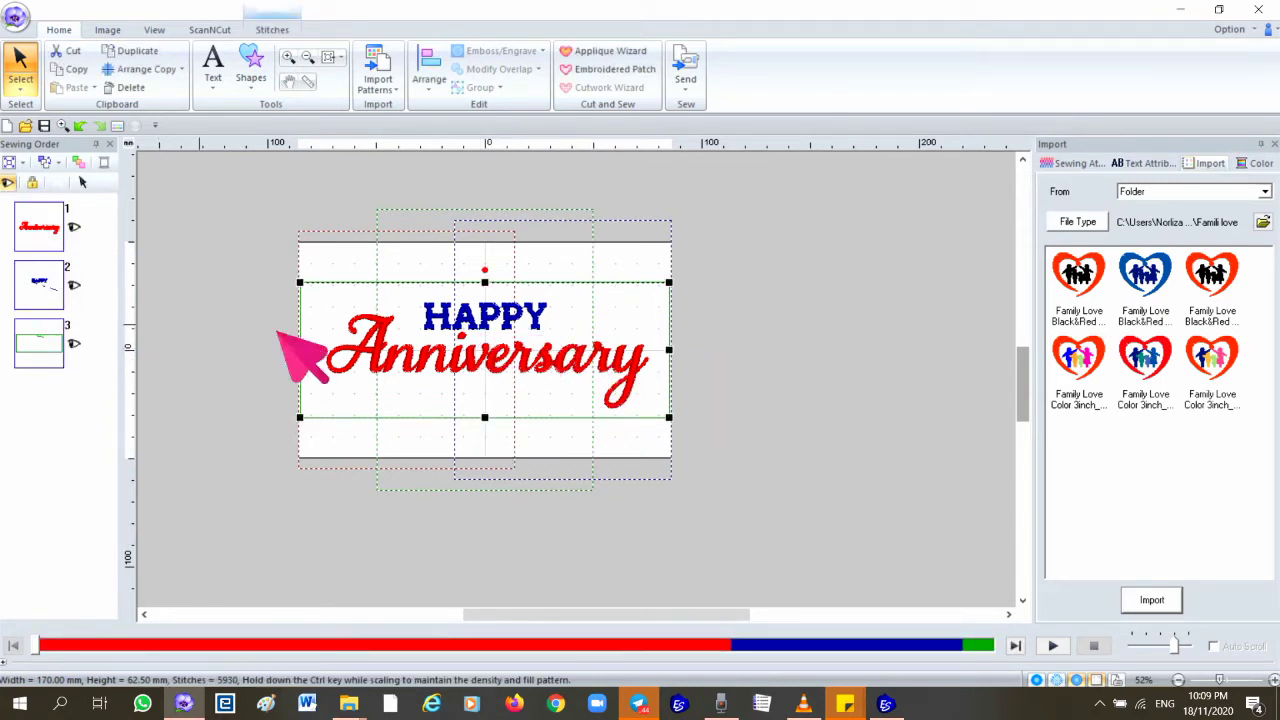
{"action": "left_click", "coordinate": [272, 29]}
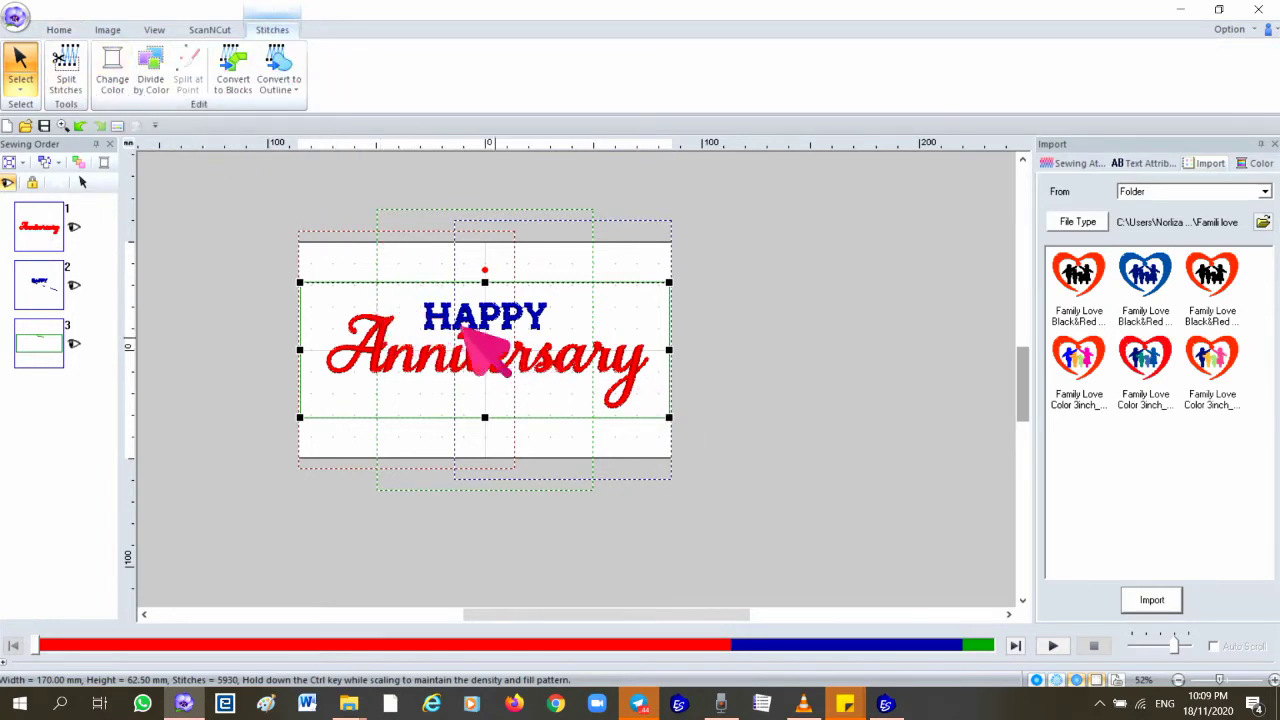
{"action": "left_click", "coordinate": [160, 70]}
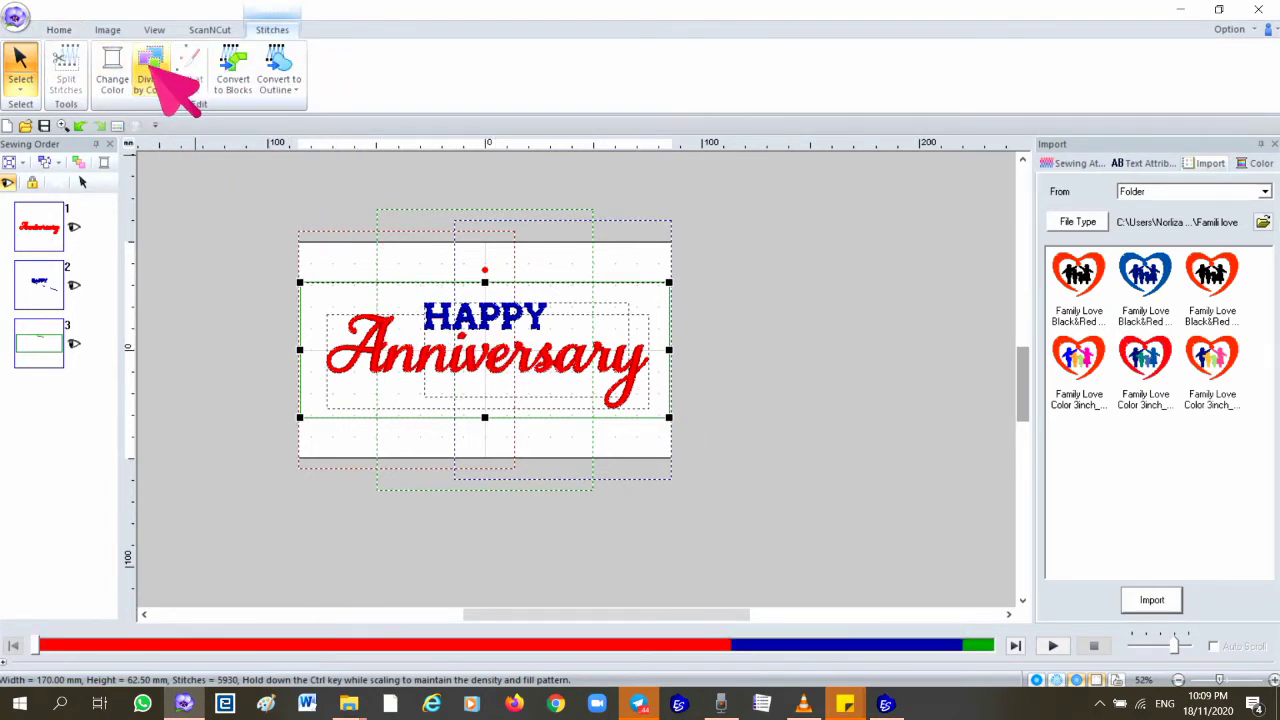
{"action": "left_click", "coordinate": [800, 300]}
Examine the extents of the HAPPY and Anniversary stitch objects against the overlapping hoop sections.
{"action": "left_click", "coordinate": [40, 282]}
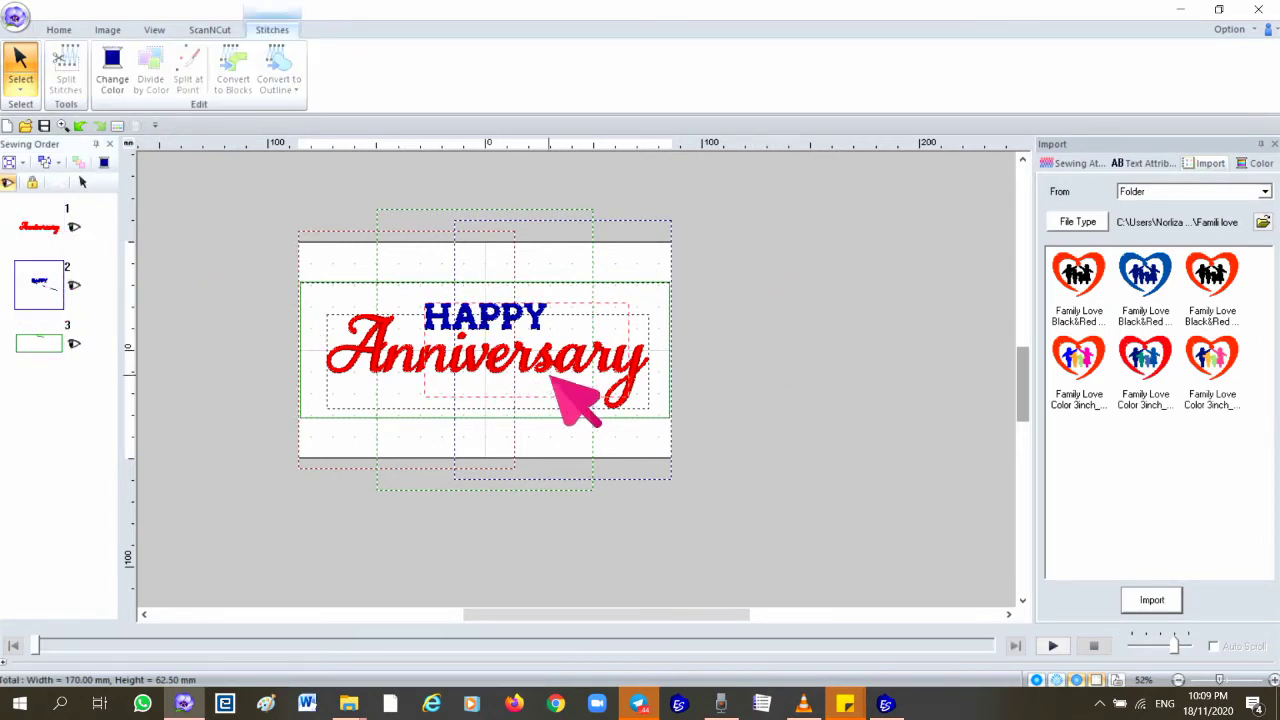
{"action": "left_click", "coordinate": [58, 29]}
{"action": "left_click", "coordinate": [316, 57]}
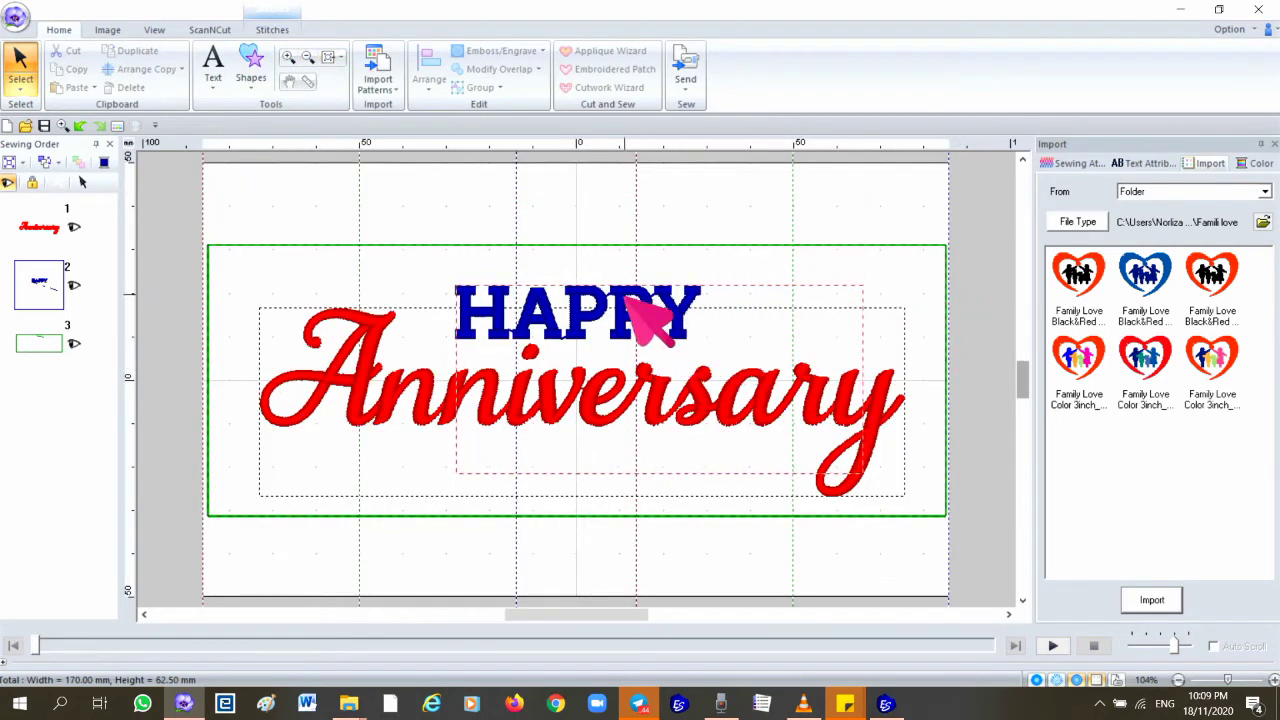
{"action": "left_click", "coordinate": [600, 400]}
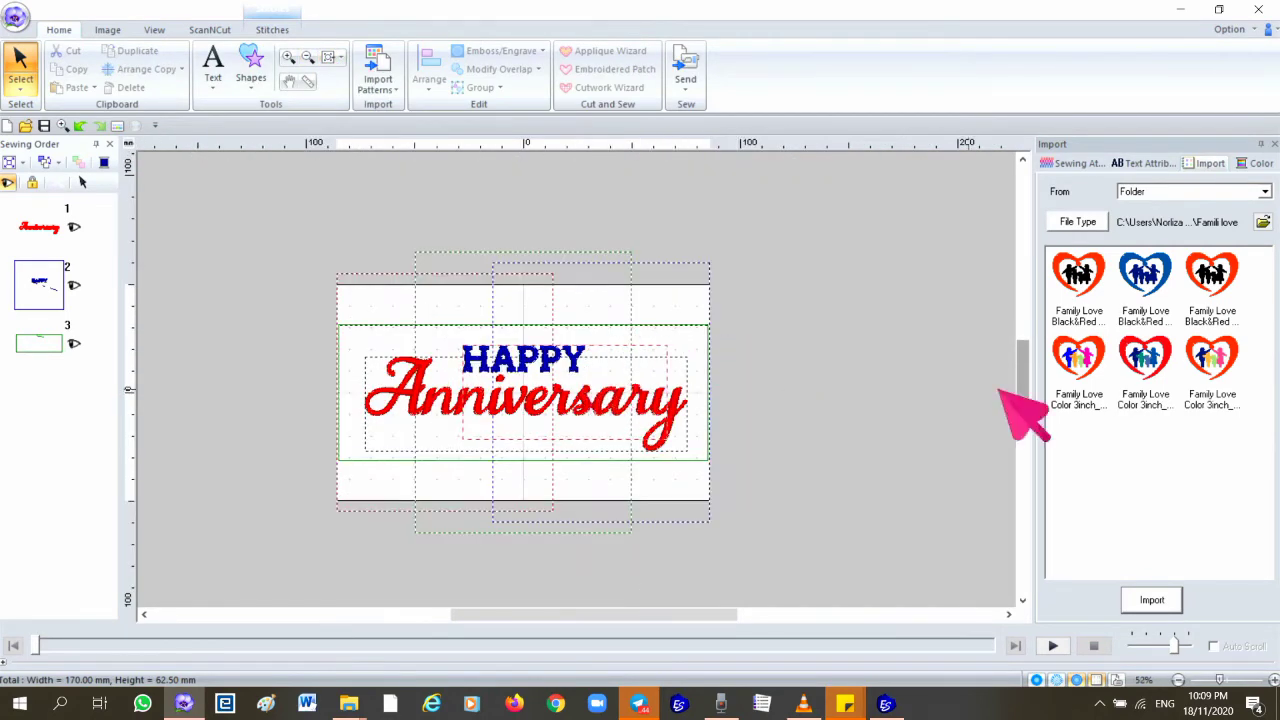
{"action": "left_click", "coordinate": [760, 395]}
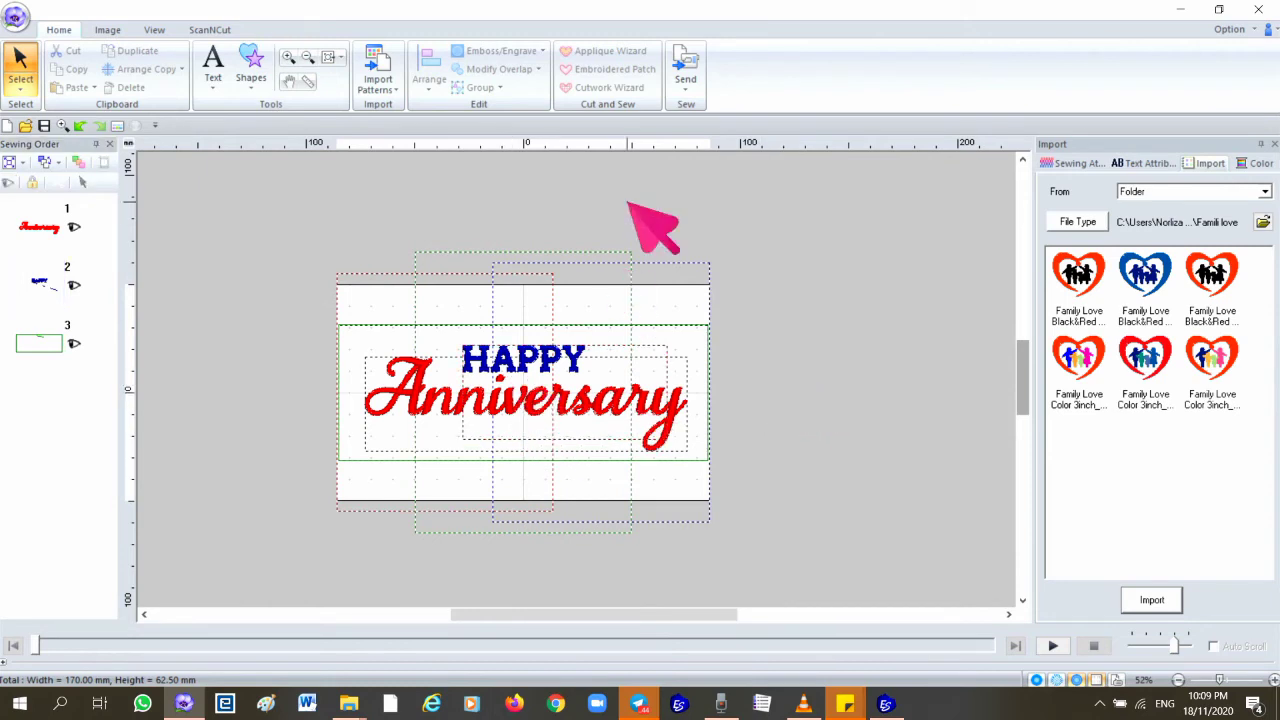
{"action": "left_click_drag", "start_coordinate": [28, 283], "coordinate": [48, 230]}
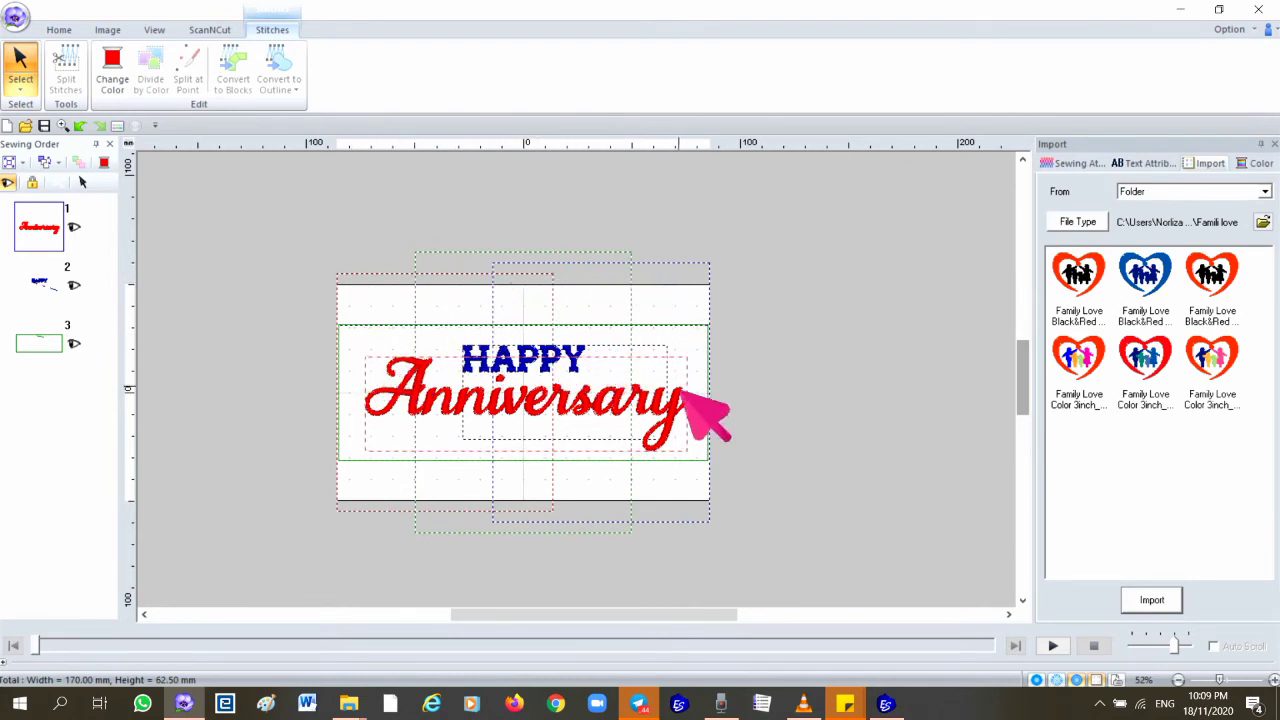
Delete the stray end stitch point of HAPPY near the y of Anniversary so the object's bounds fit the word.
{"action": "left_click", "coordinate": [540, 365]}
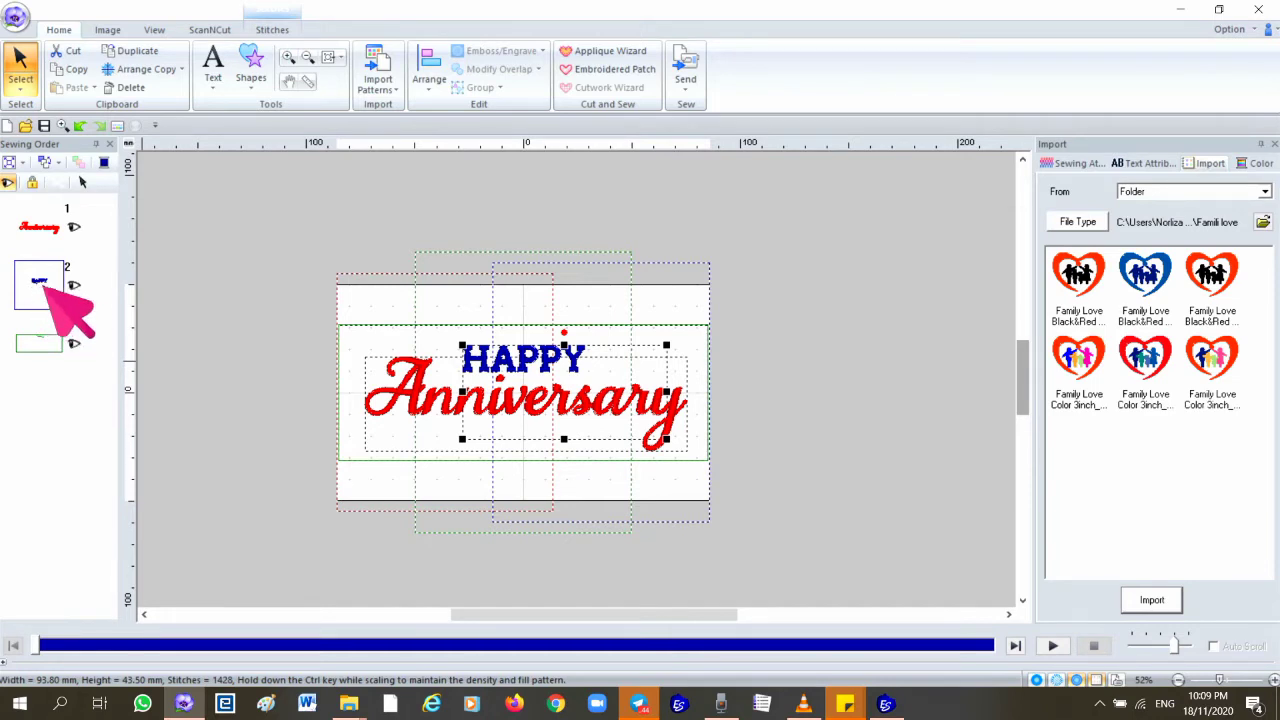
{"action": "left_click", "coordinate": [29, 88]}
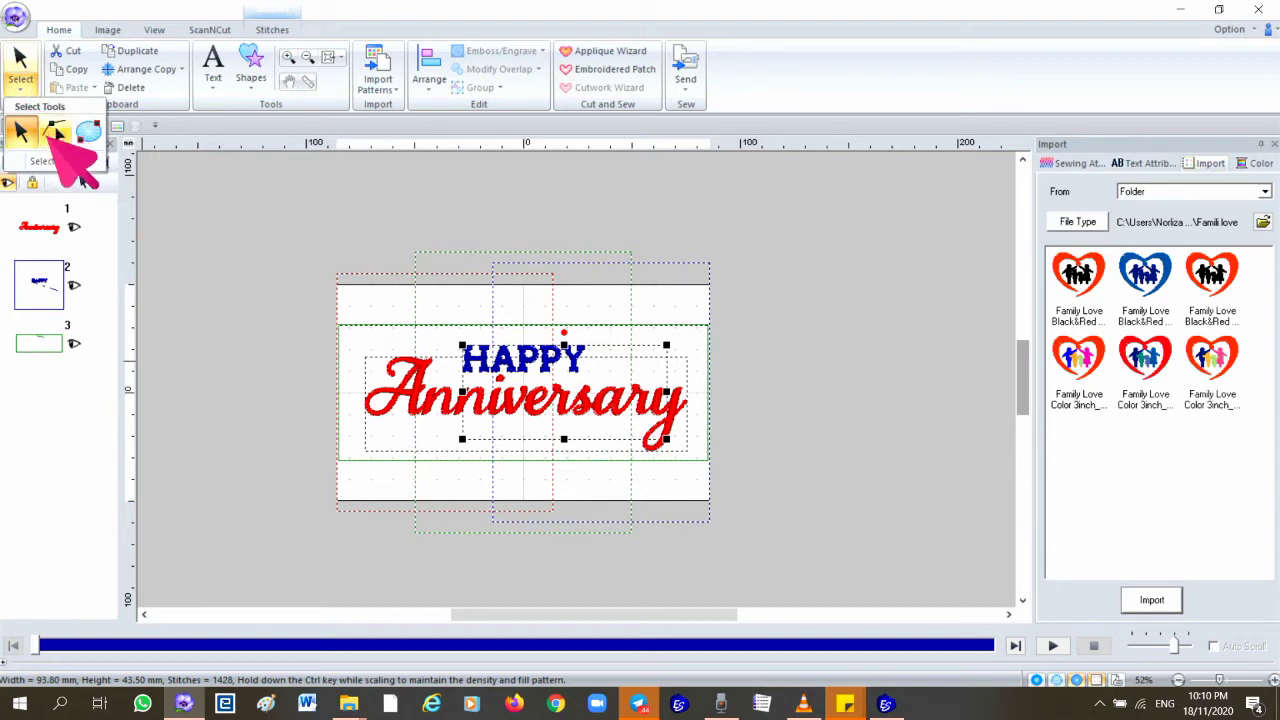
{"action": "left_click", "coordinate": [54, 131]}
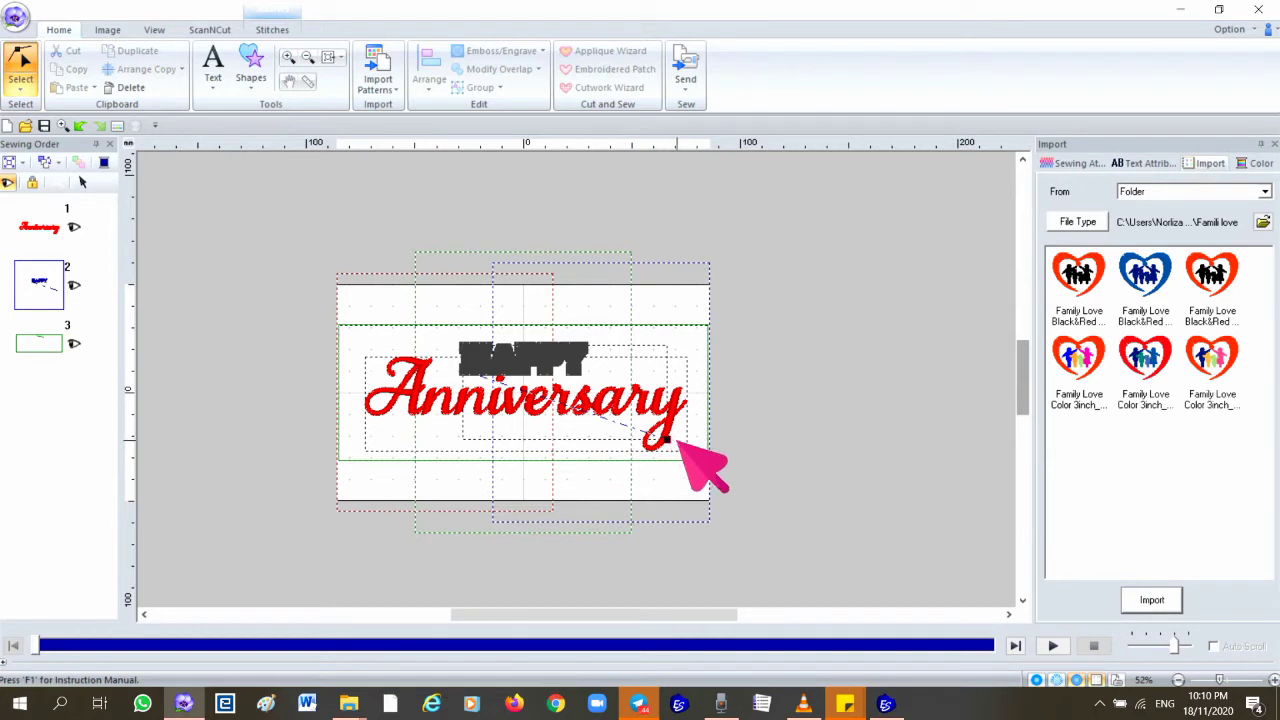
{"action": "left_click", "coordinate": [82, 182]}
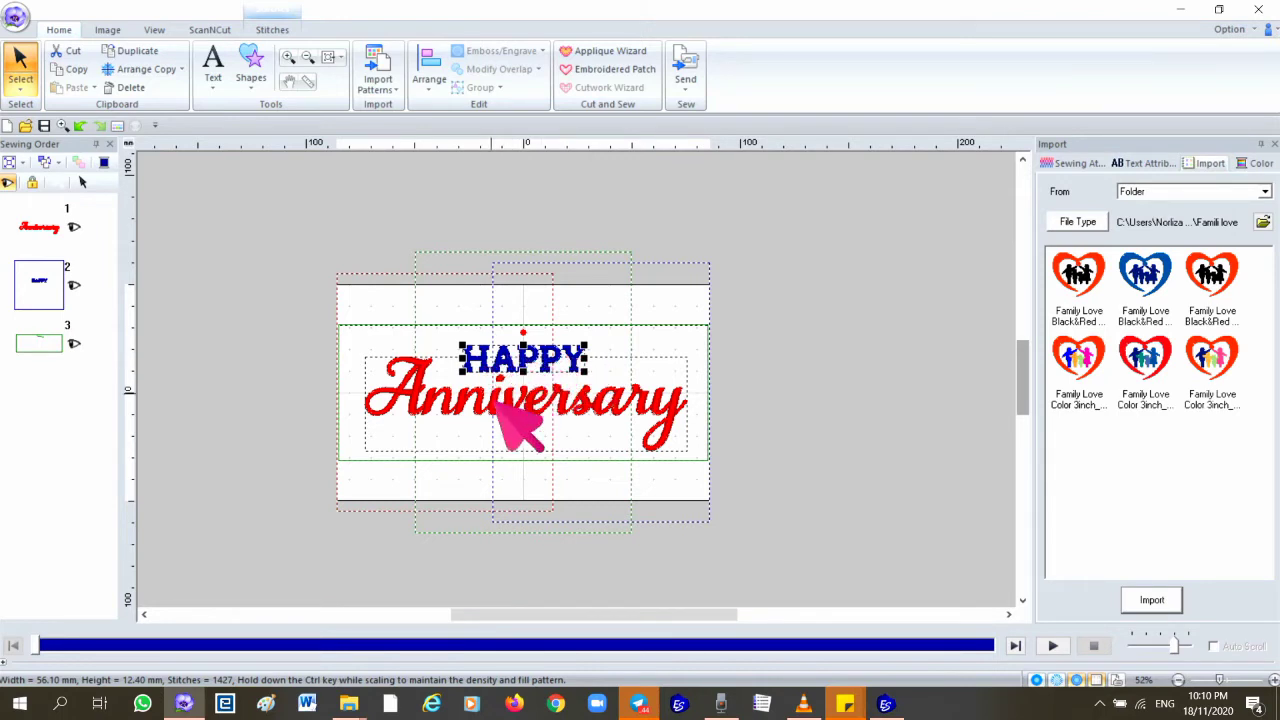
Split the green border stitches into left and right halves along a vertical cut through the design's center.
{"action": "left_click", "coordinate": [40, 226]}
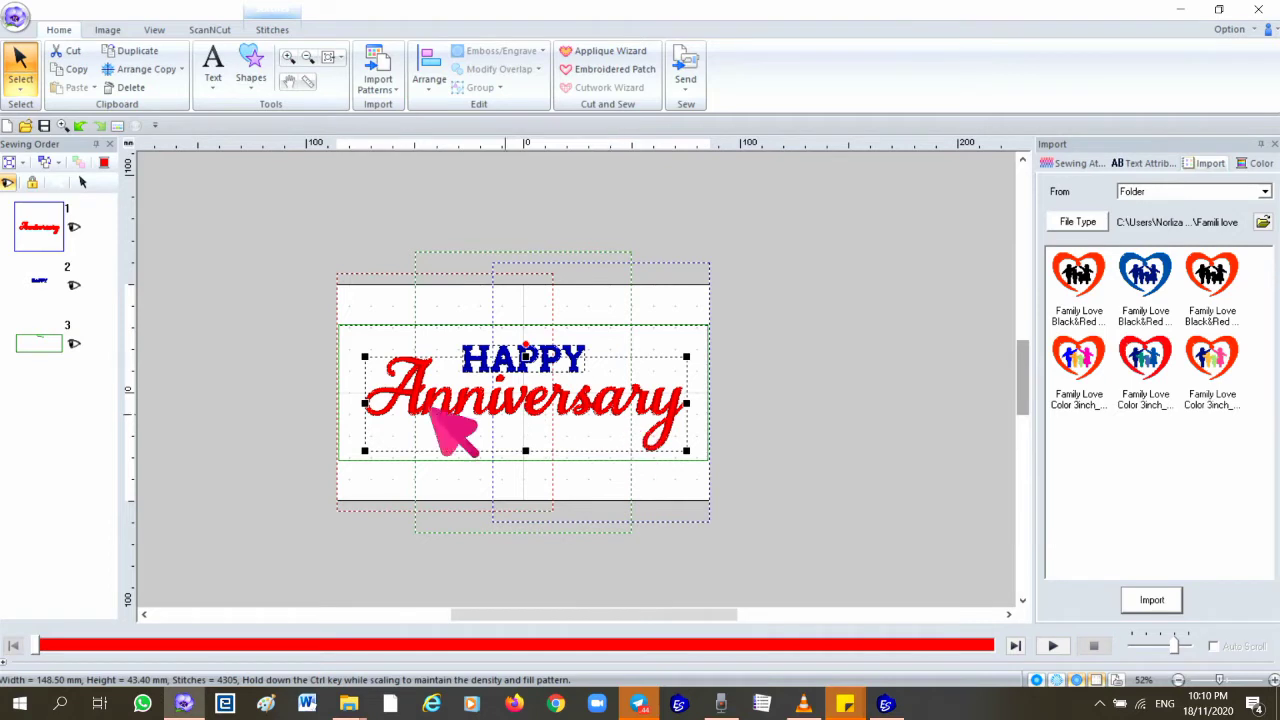
{"action": "left_click", "coordinate": [42, 346]}
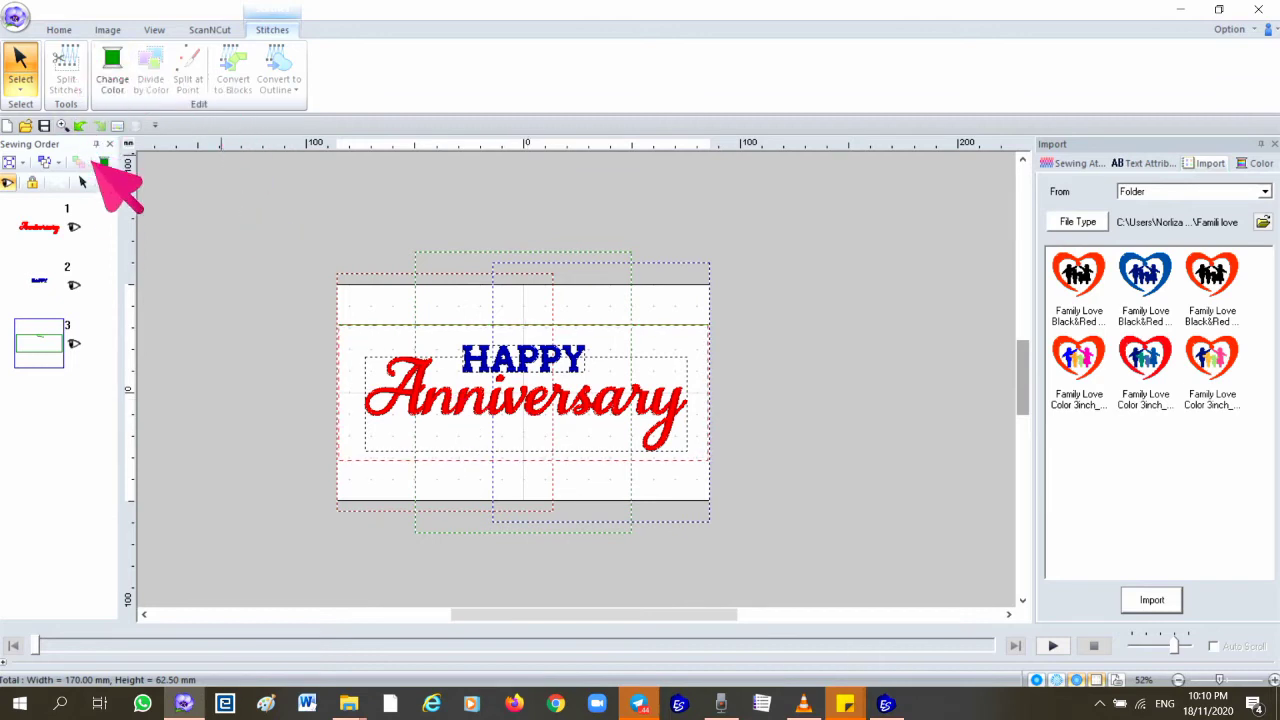
{"action": "left_click", "coordinate": [82, 181]}
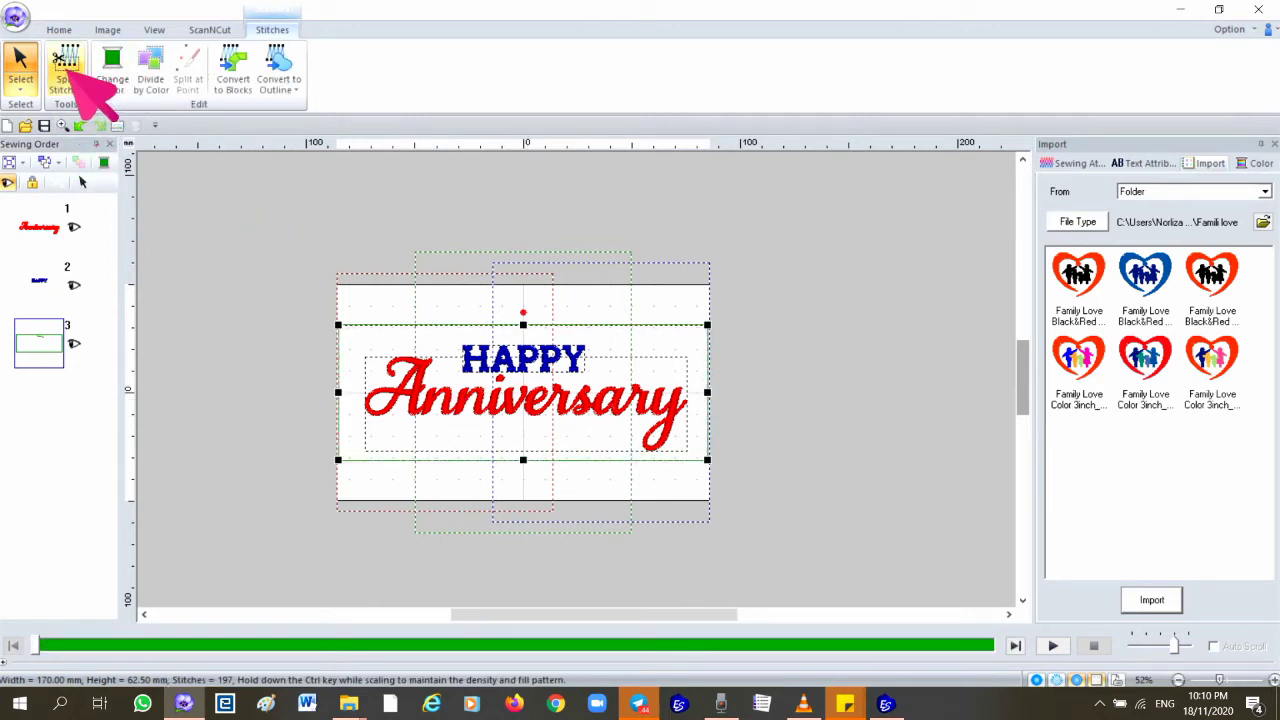
{"action": "left_click", "coordinate": [66, 70]}
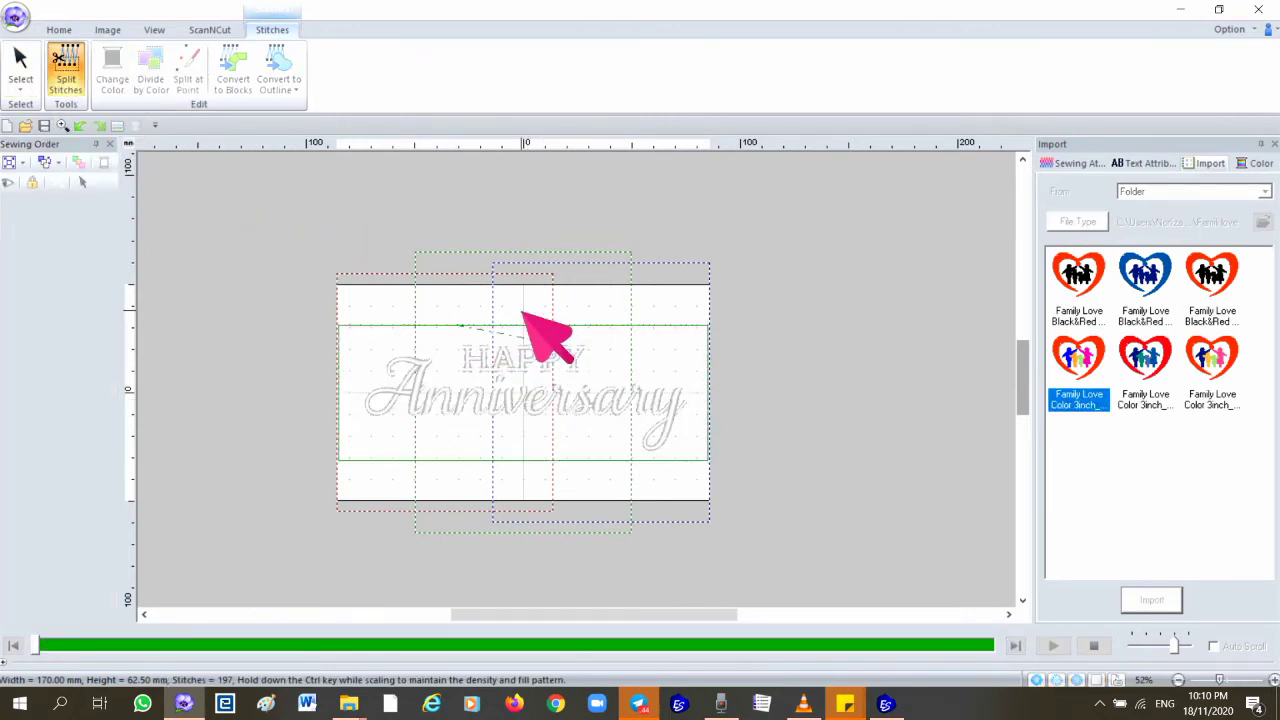
{"action": "left_click_drag", "start_coordinate": [524, 302], "coordinate": [530, 482]}
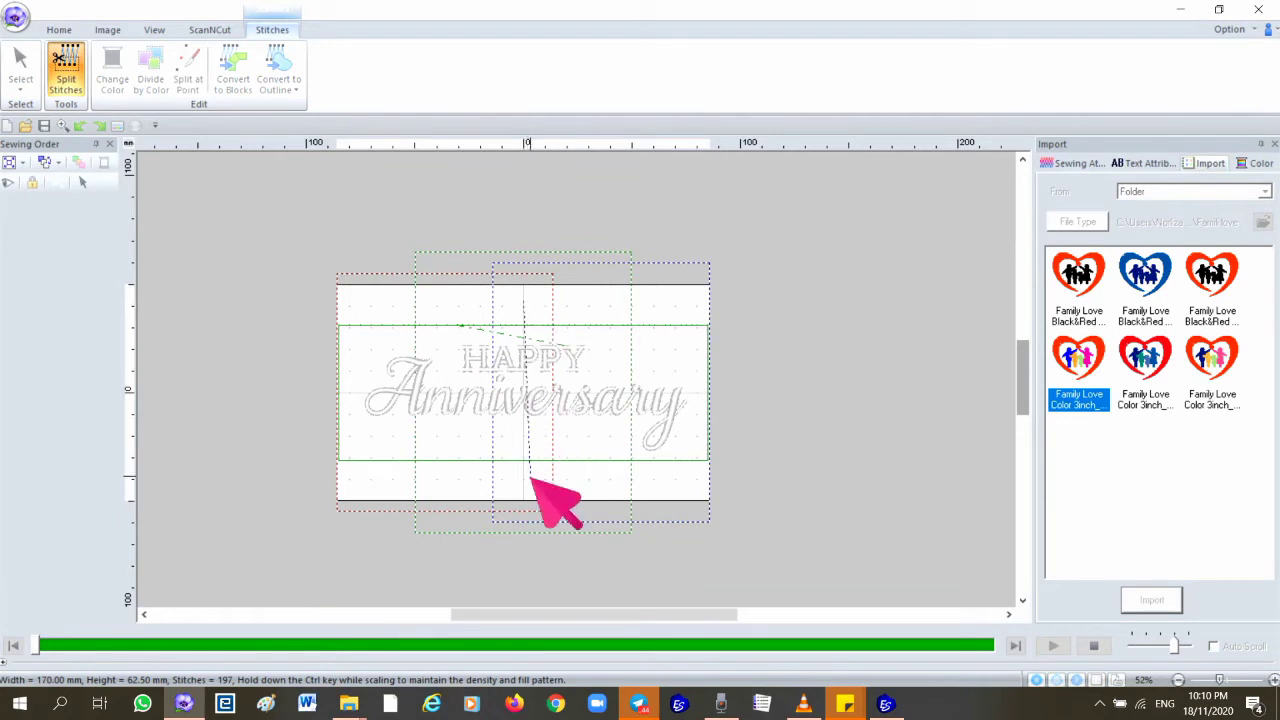
{"action": "left_click", "coordinate": [270, 482]}
{"action": "double_click", "coordinate": [275, 304]}
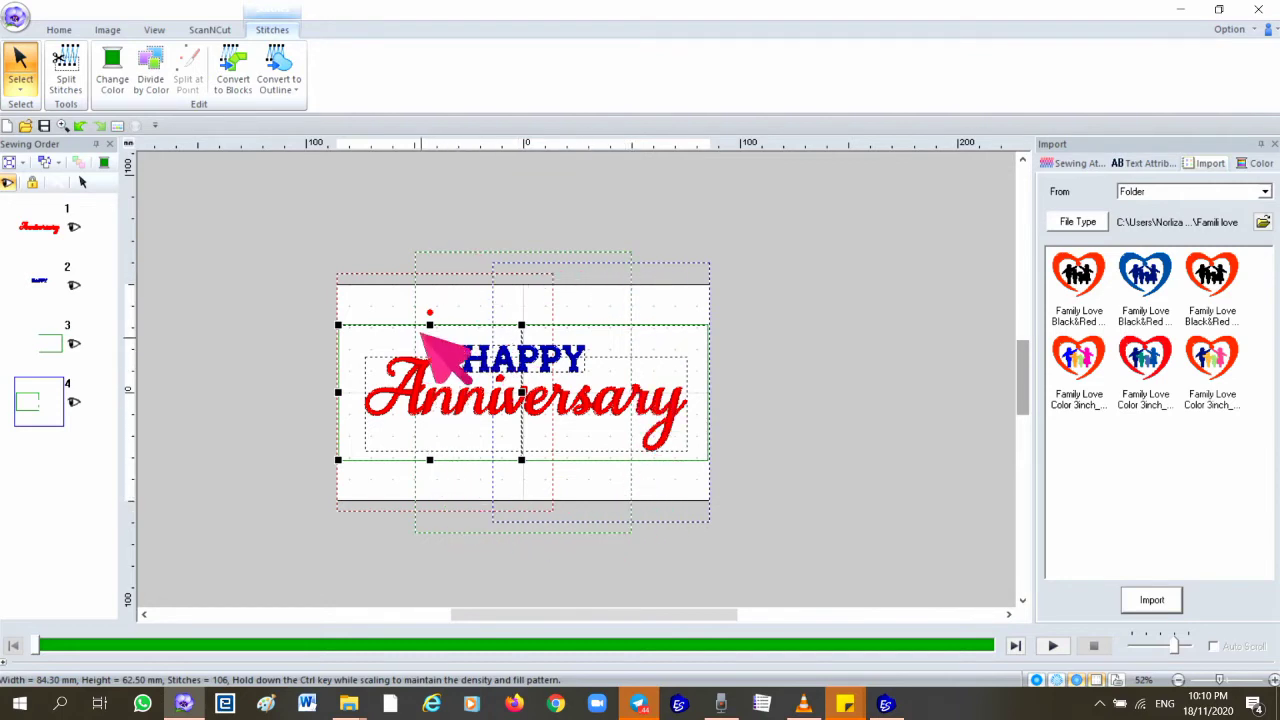
Split the red Anniversary stitches into Anniv and ersary with a slanted cut between the v and e, enclosing Anniv.
{"action": "left_click", "coordinate": [466, 410]}
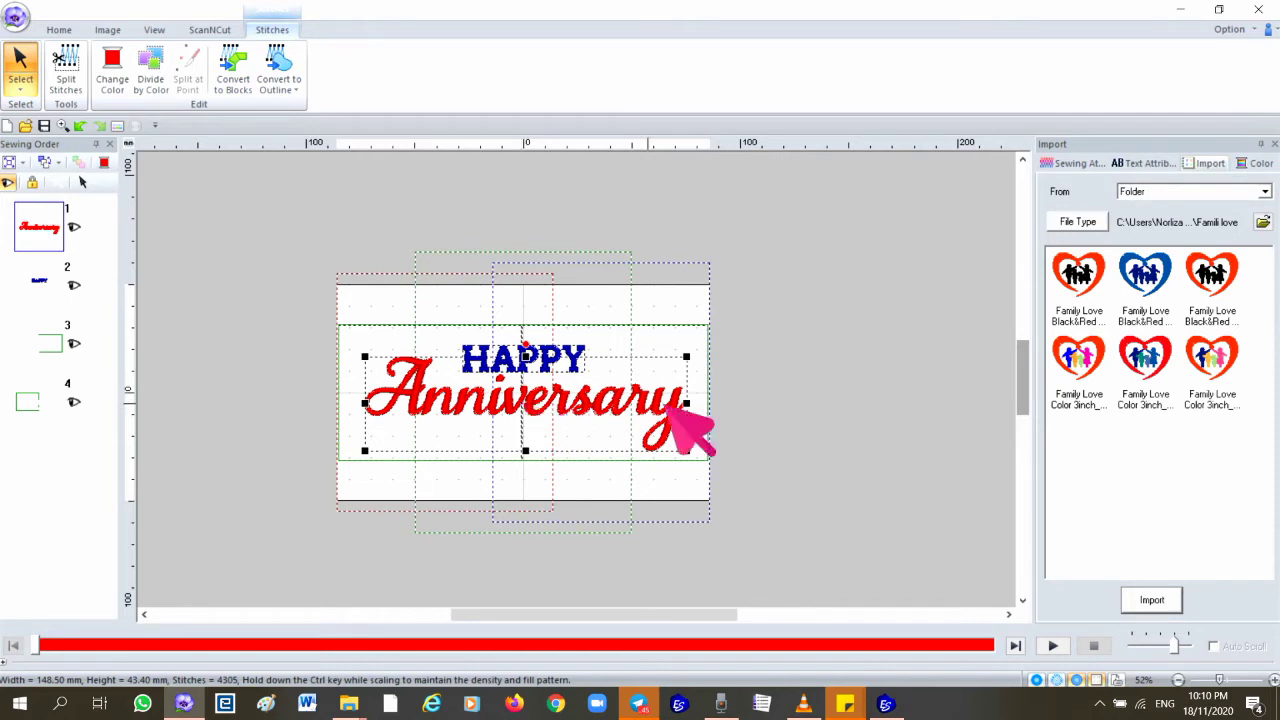
{"action": "scroll", "coordinate": [508, 422], "scroll_direction": "up", "scroll_amount": 3}
{"action": "scroll", "coordinate": [508, 422], "scroll_direction": "down", "scroll_amount": 4}
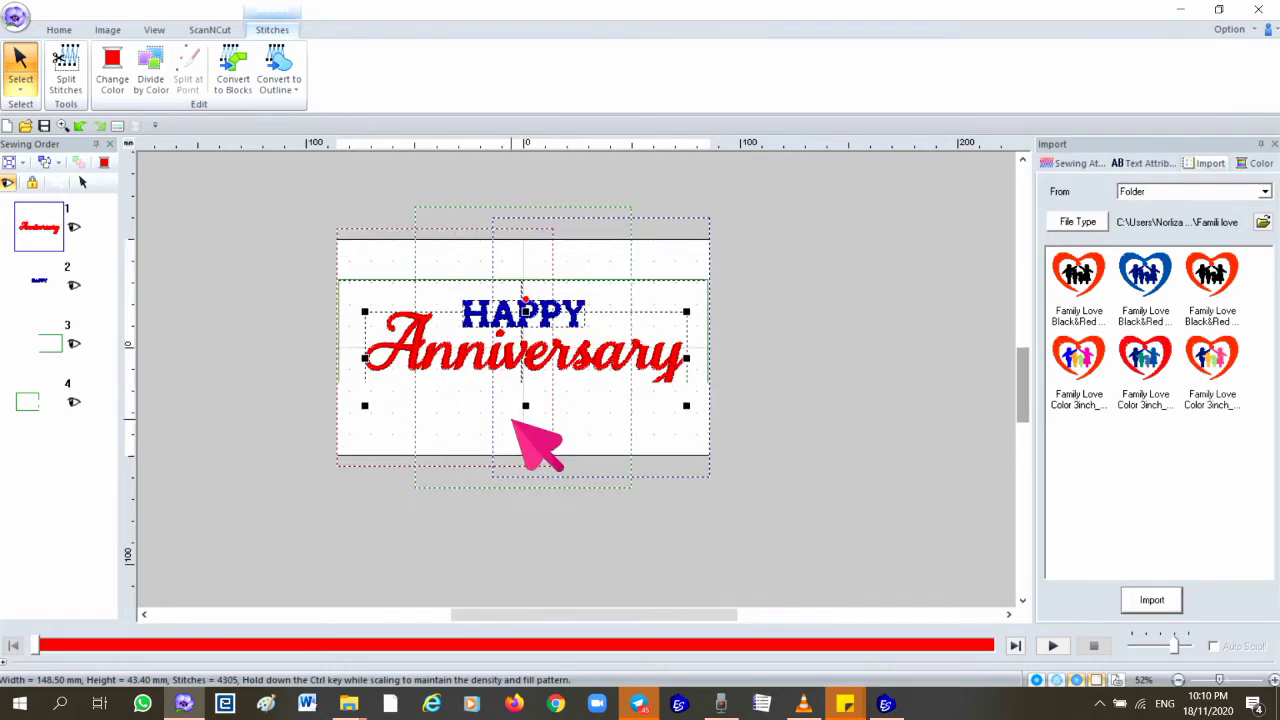
{"action": "scroll", "coordinate": [583, 410], "scroll_direction": "up", "scroll_amount": 4}
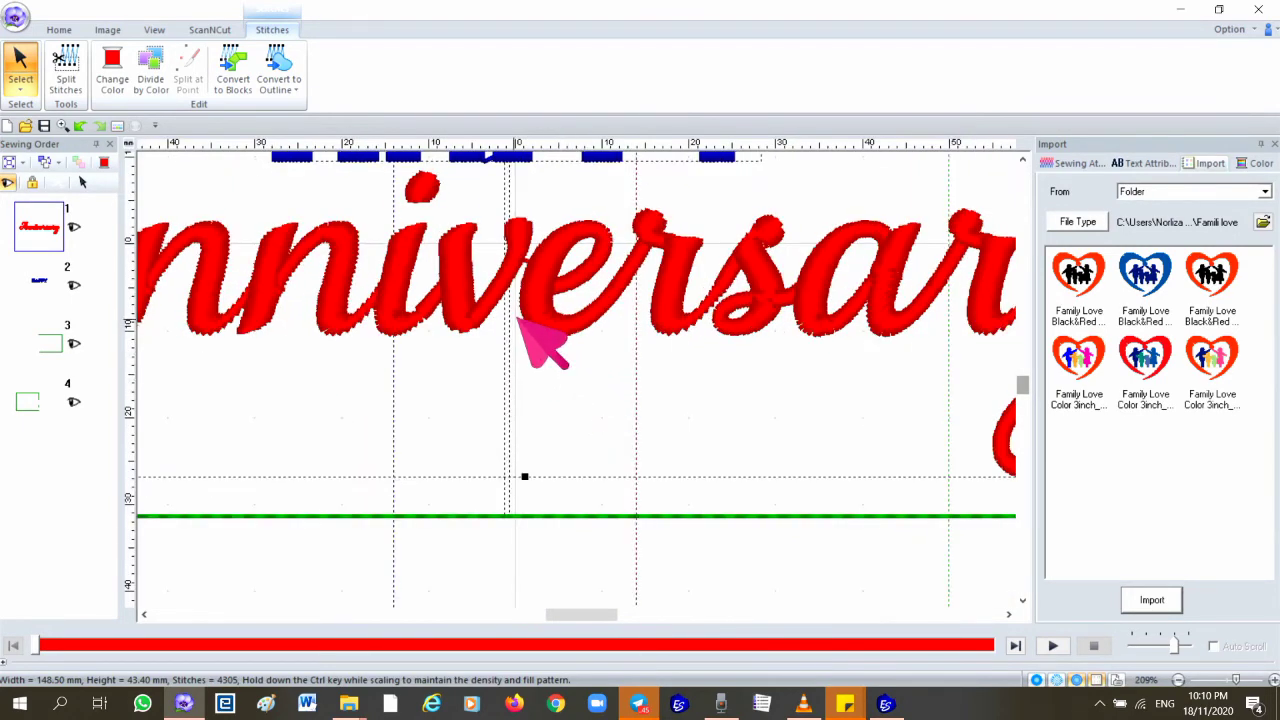
{"action": "scroll", "coordinate": [545, 345], "scroll_direction": "down", "scroll_amount": 1}
{"action": "scroll", "coordinate": [600, 405], "scroll_direction": "down", "scroll_amount": 1}
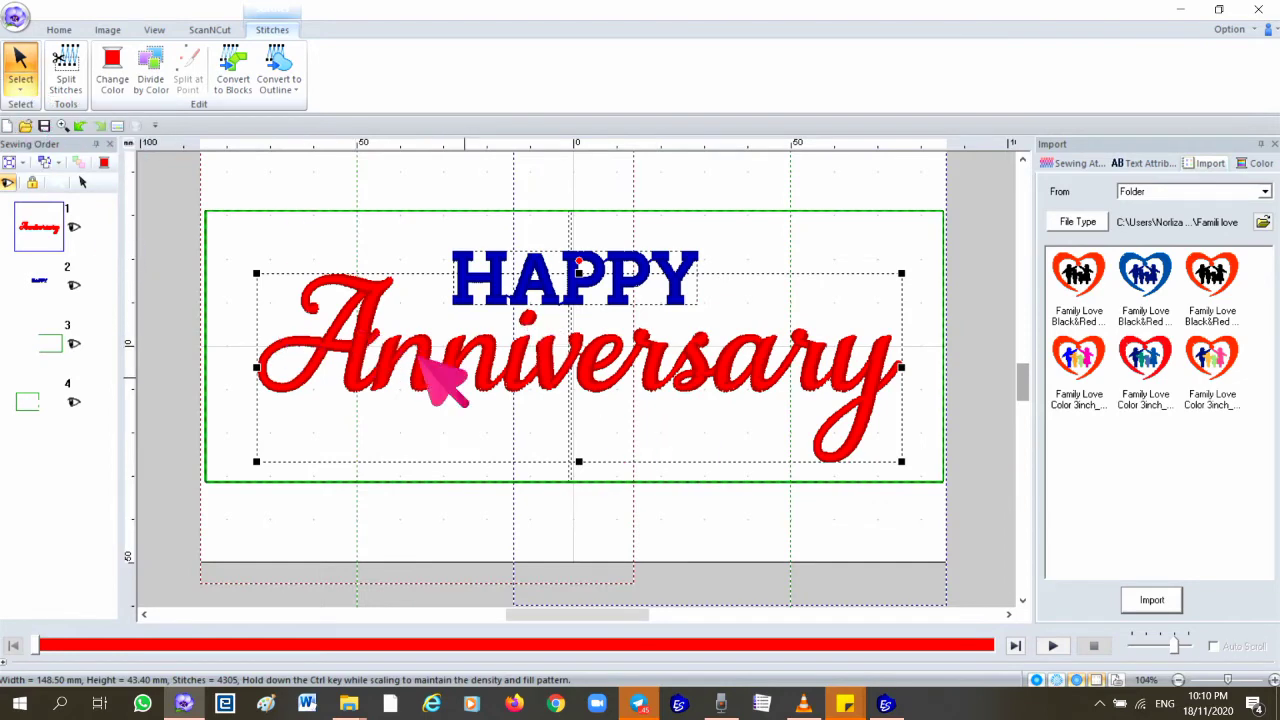
{"action": "left_click", "coordinate": [76, 62]}
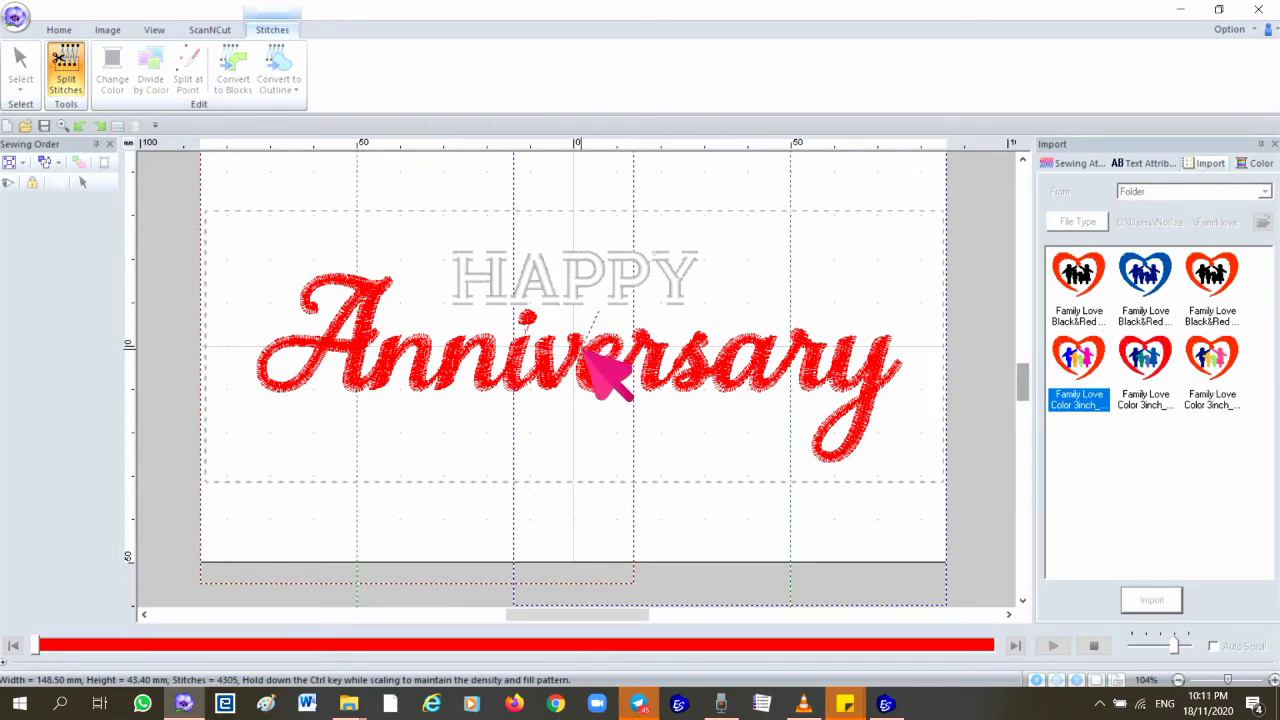
{"action": "left_click", "coordinate": [551, 440]}
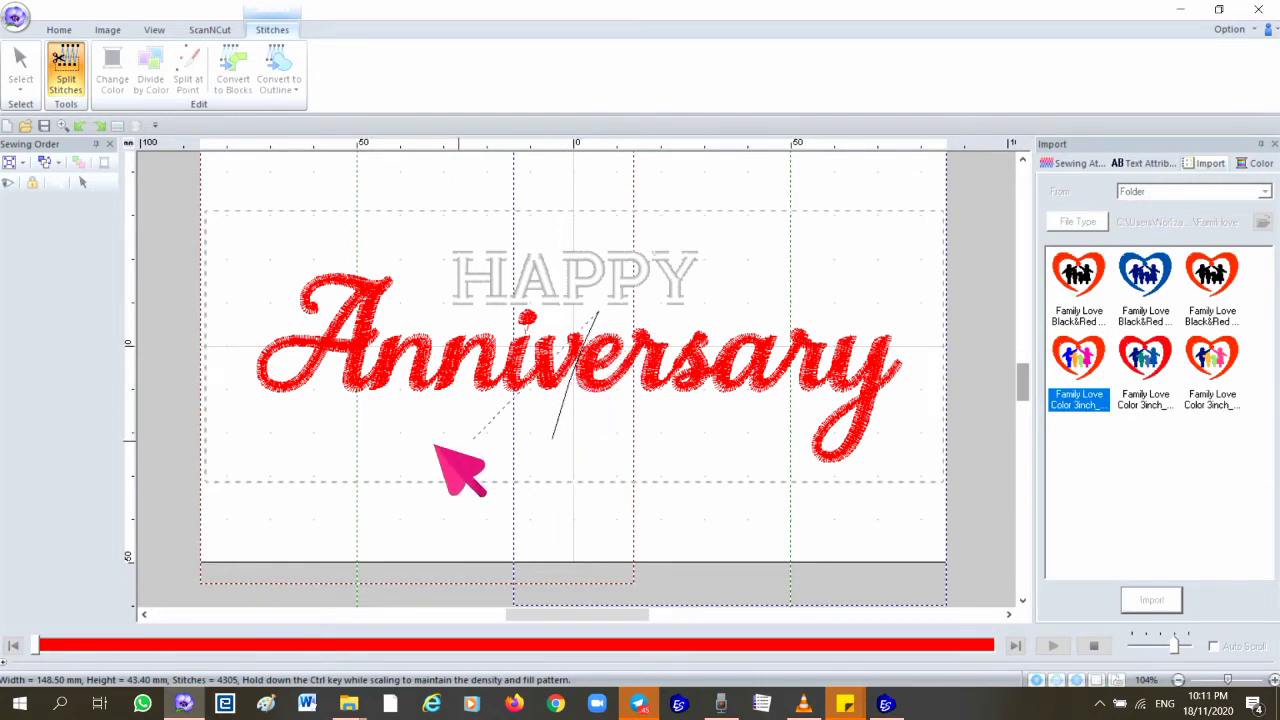
{"action": "left_click", "coordinate": [313, 463]}
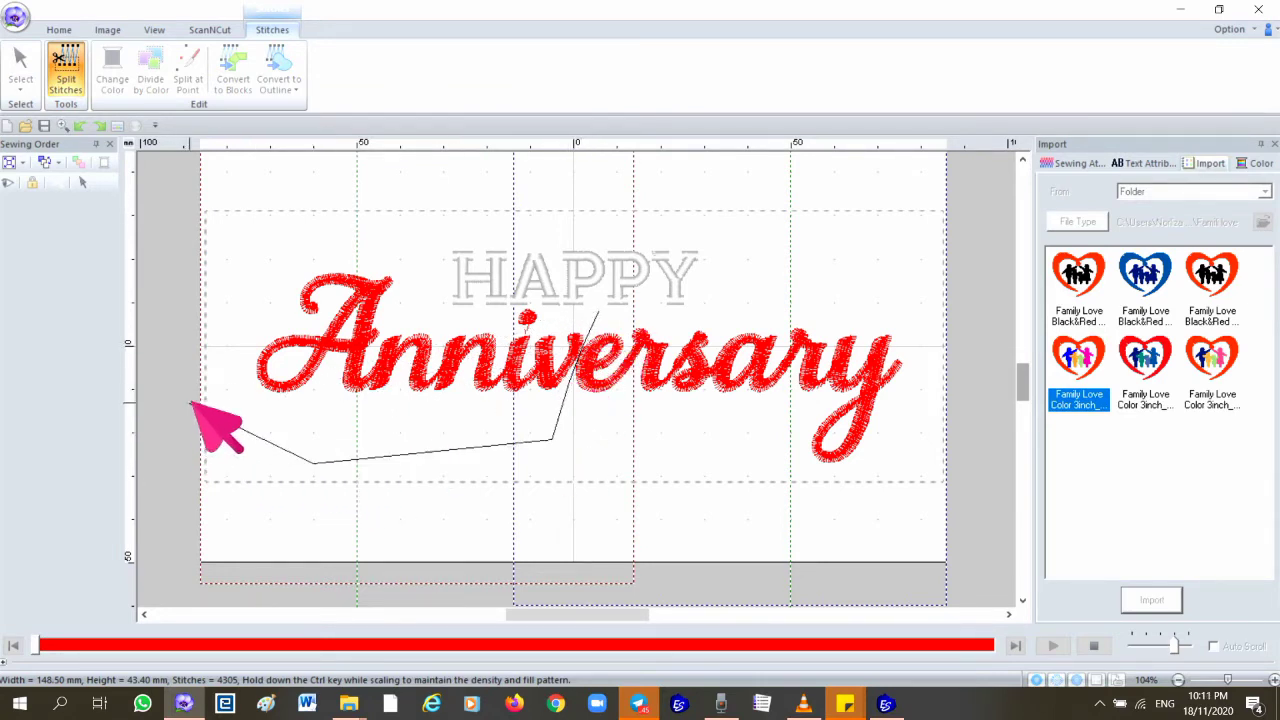
{"action": "double_click", "coordinate": [226, 225]}
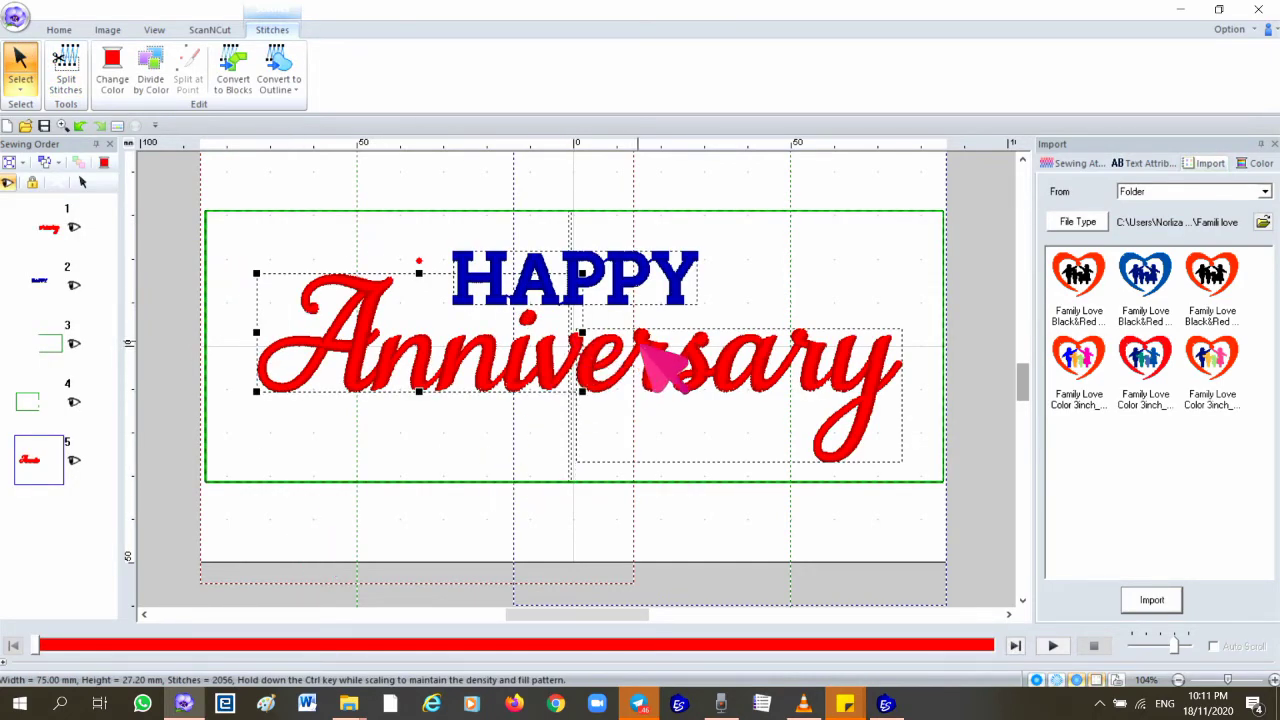
{"action": "scroll", "coordinate": [645, 340], "scroll_direction": "down", "scroll_amount": 2}
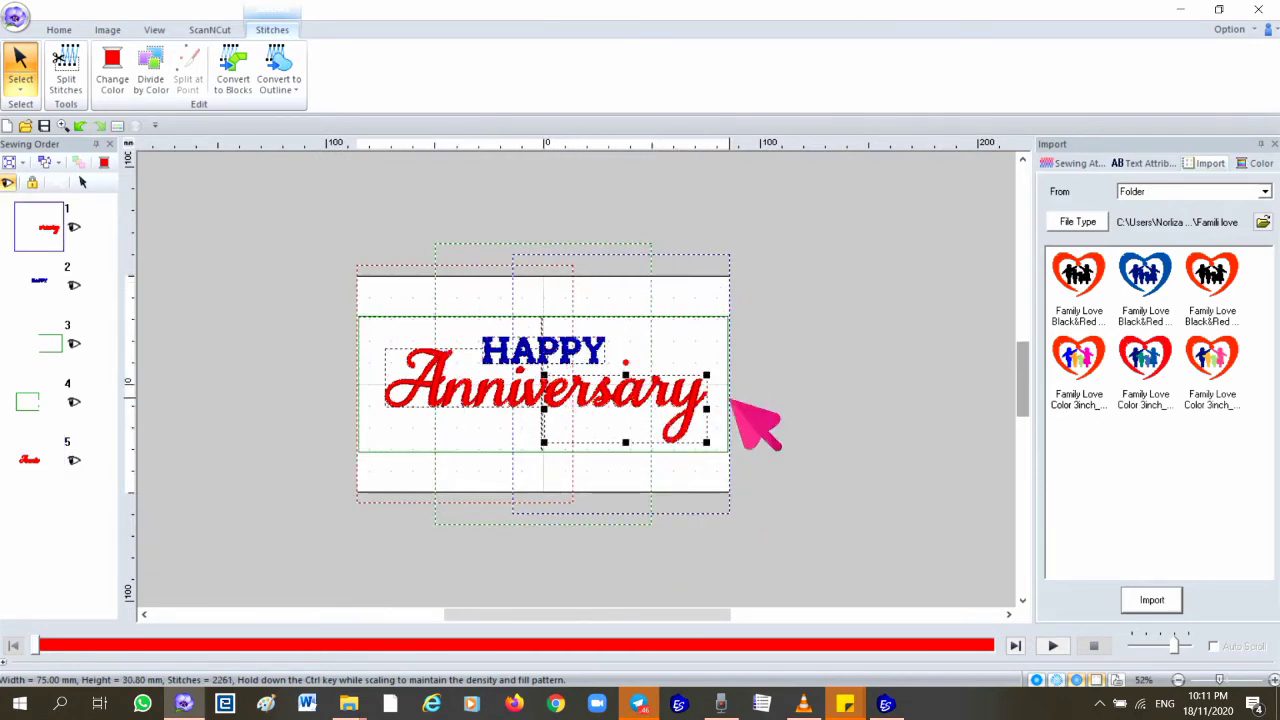
{"action": "left_click", "coordinate": [806, 354]}
Review every hoop position of the happy design in its design properties.
{"action": "left_click", "coordinate": [15, 17]}
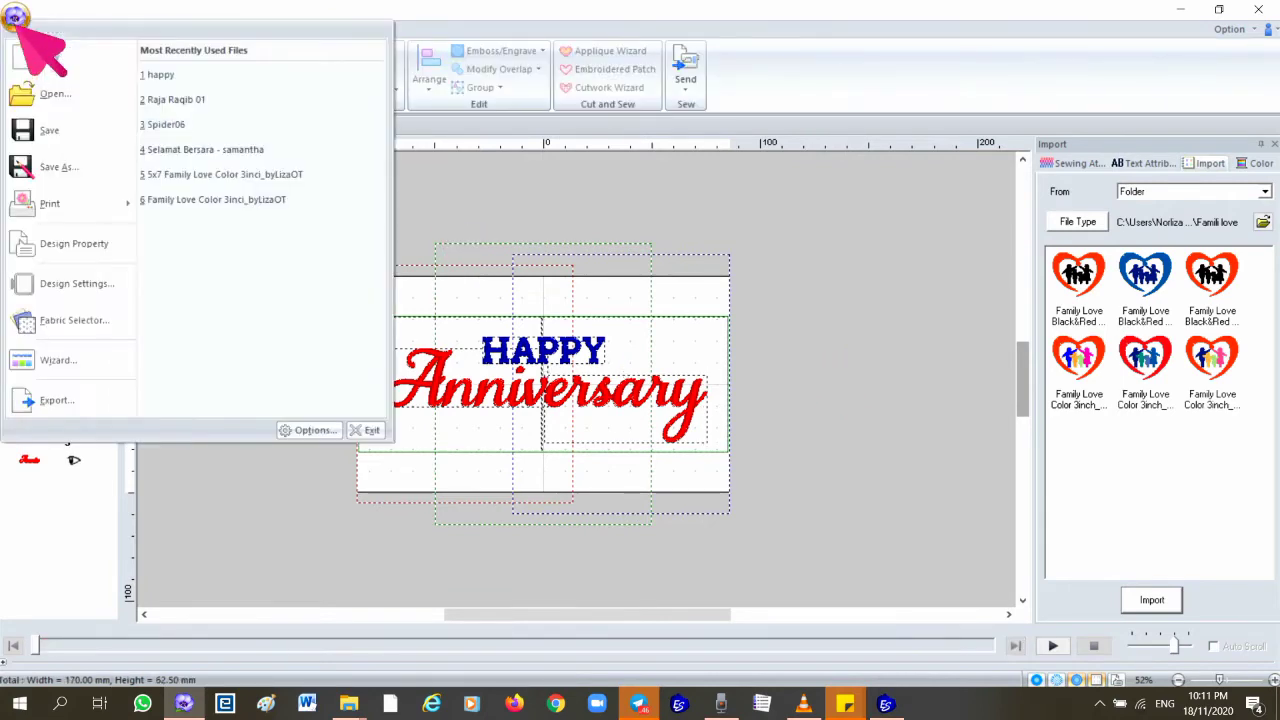
{"action": "left_click", "coordinate": [55, 245]}
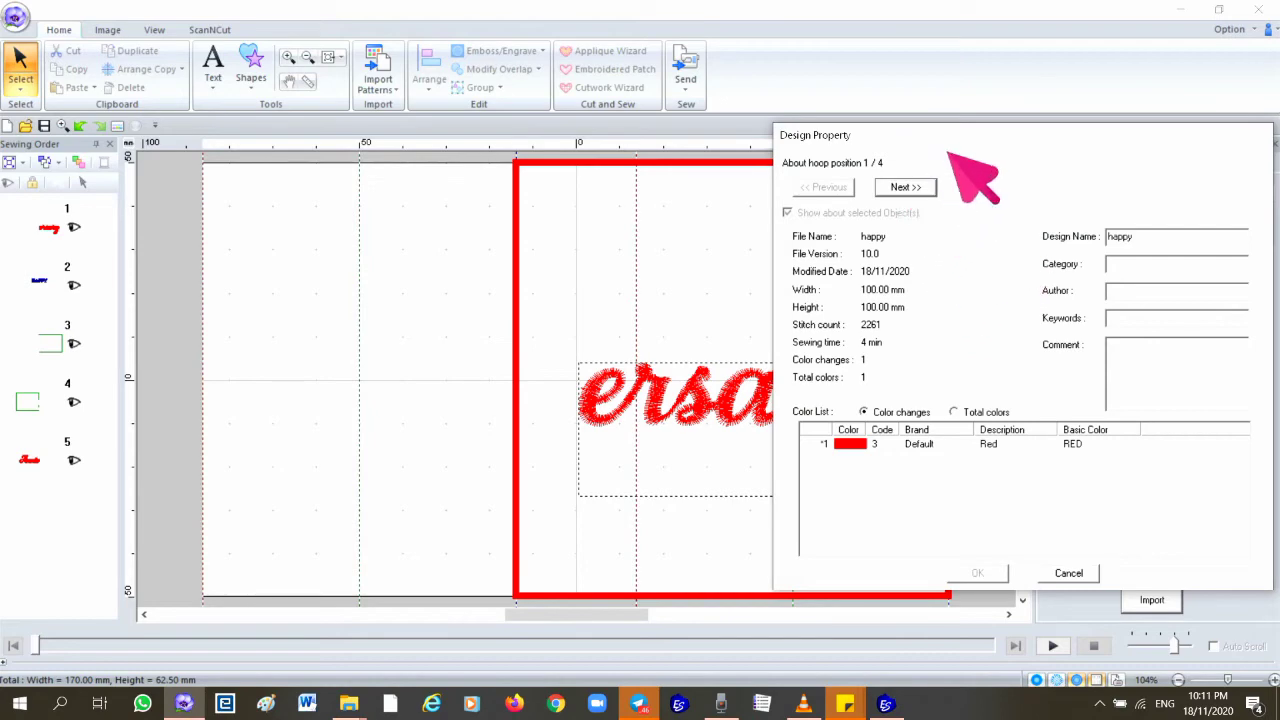
{"action": "left_click_drag", "start_coordinate": [970, 138], "coordinate": [1047, 160]}
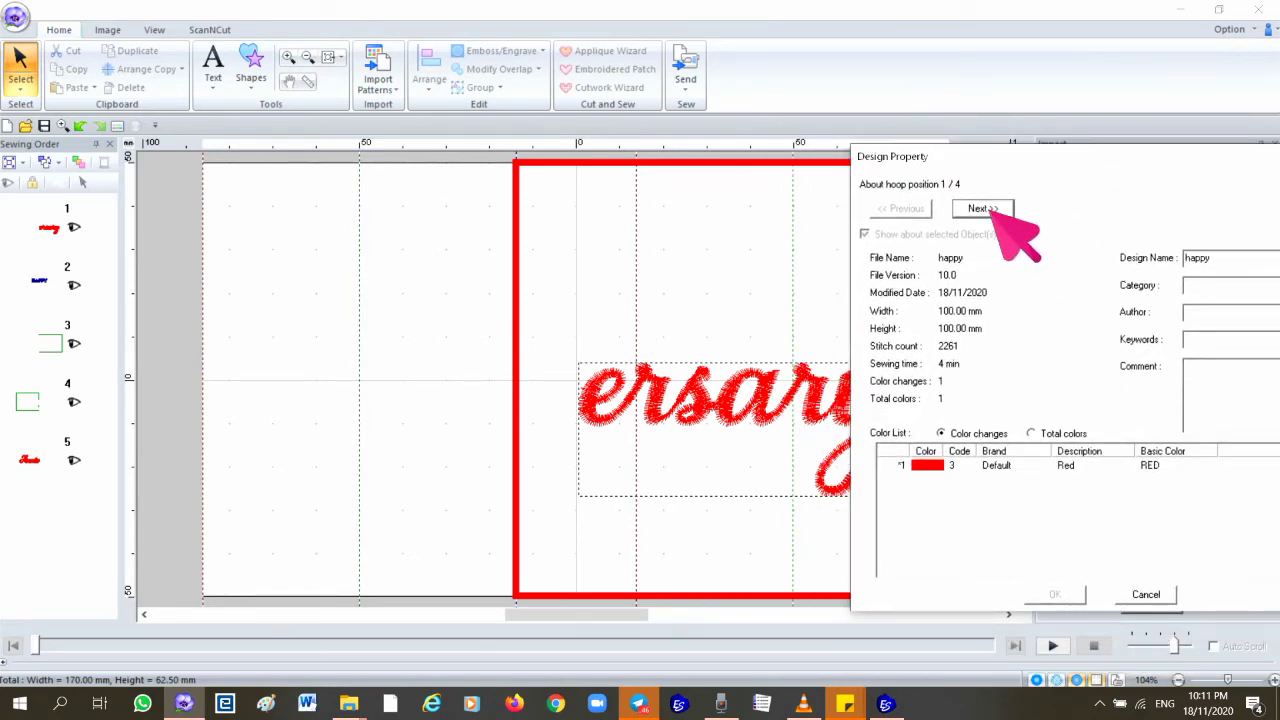
{"action": "left_click", "coordinate": [985, 209]}
{"action": "left_click", "coordinate": [982, 209]}
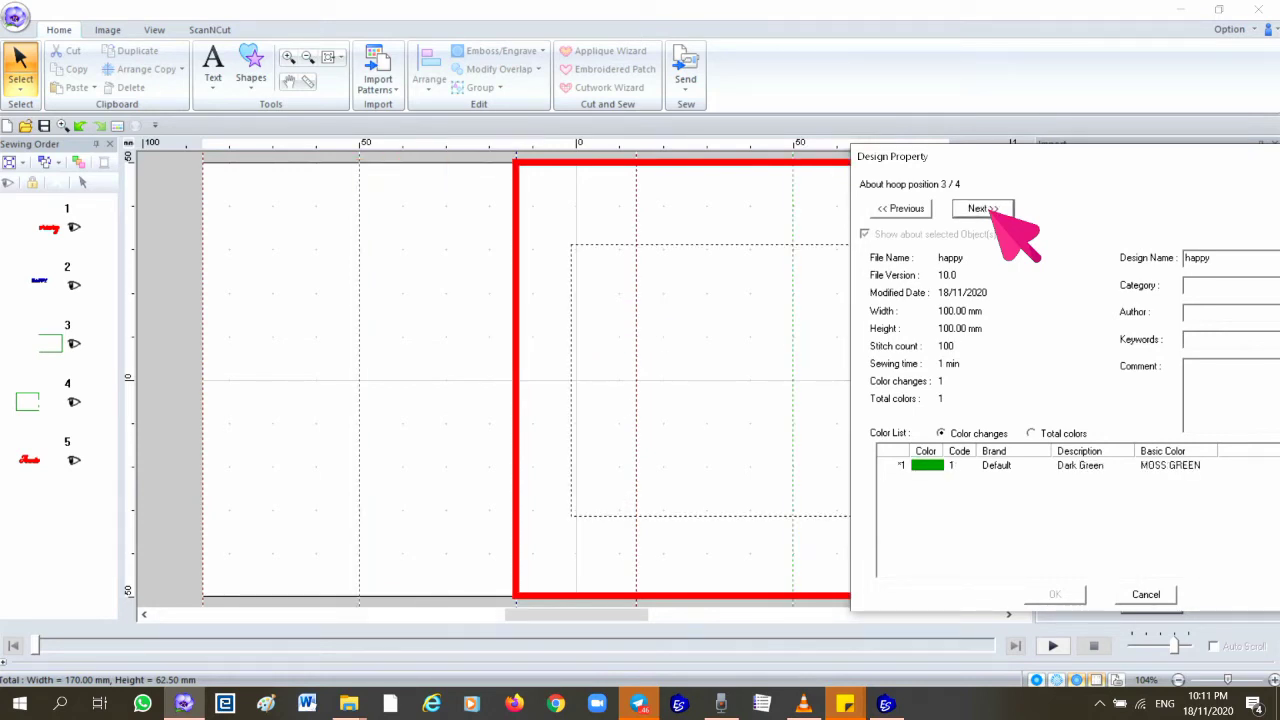
{"action": "left_click", "coordinate": [983, 209]}
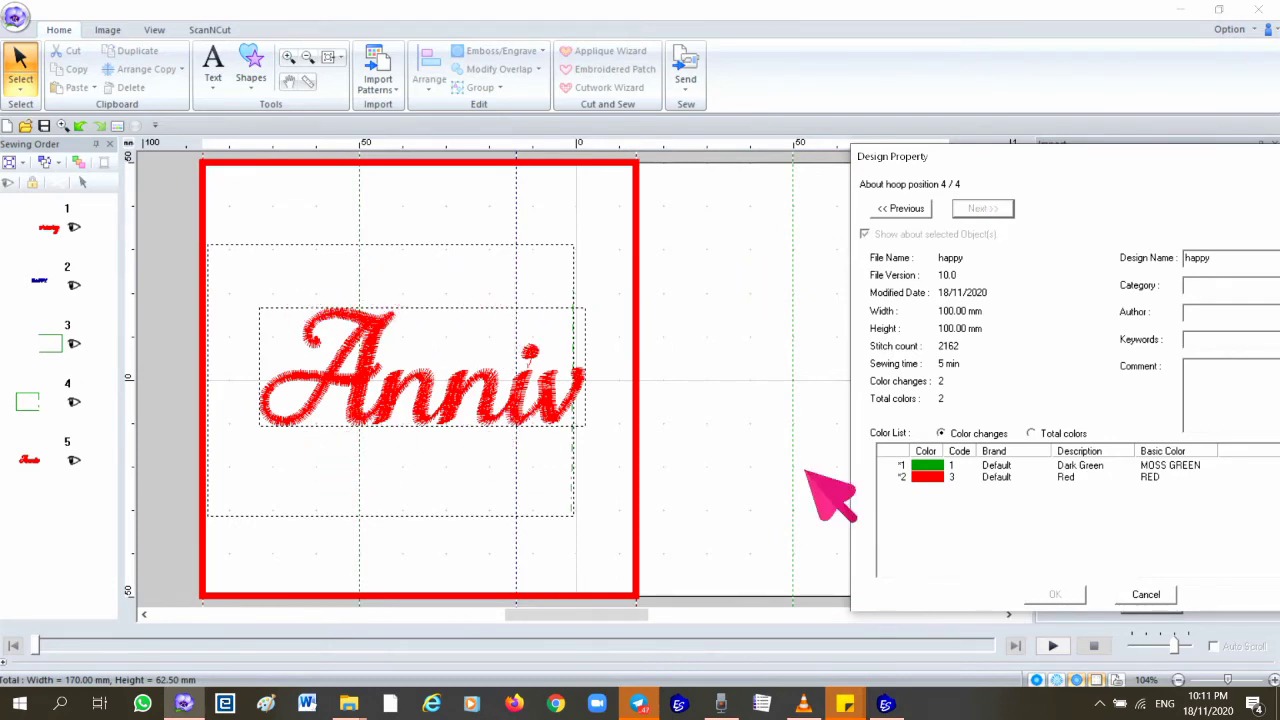
{"action": "left_click", "coordinate": [1160, 598]}
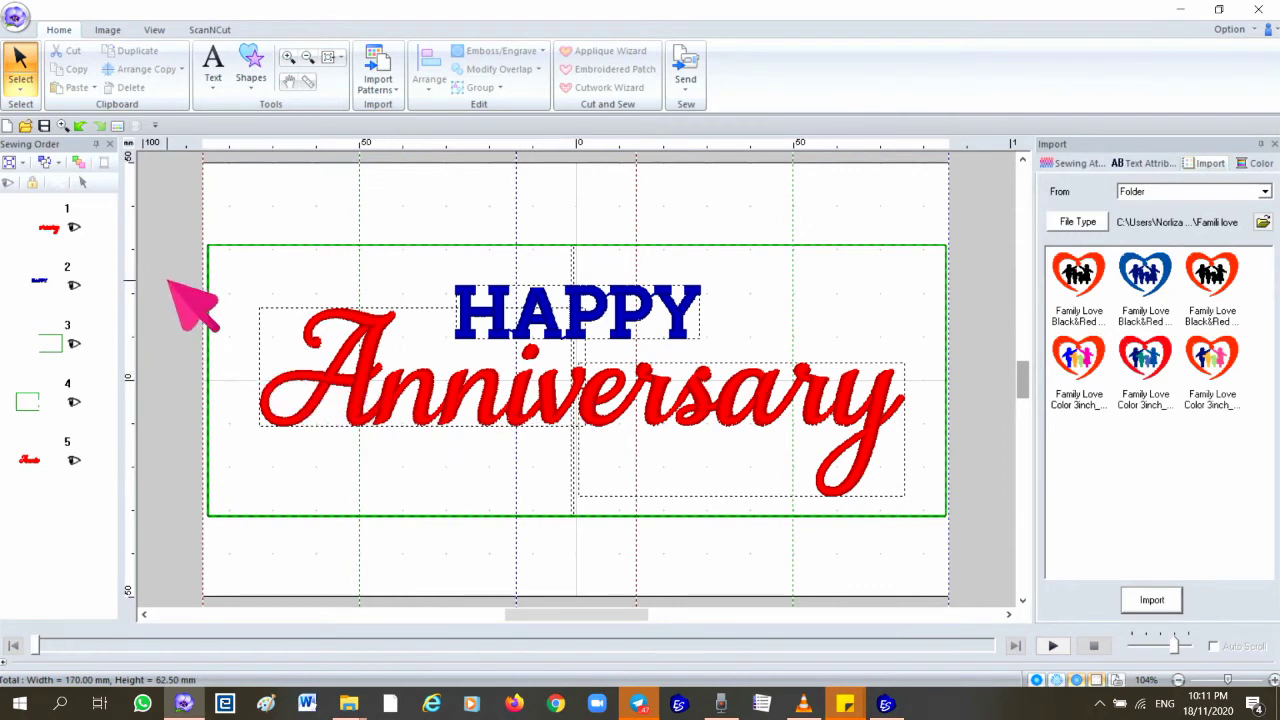
Move the left green border half and the Anniv stitches together to the beginning of the sewing order.
{"action": "left_click", "coordinate": [38, 402]}
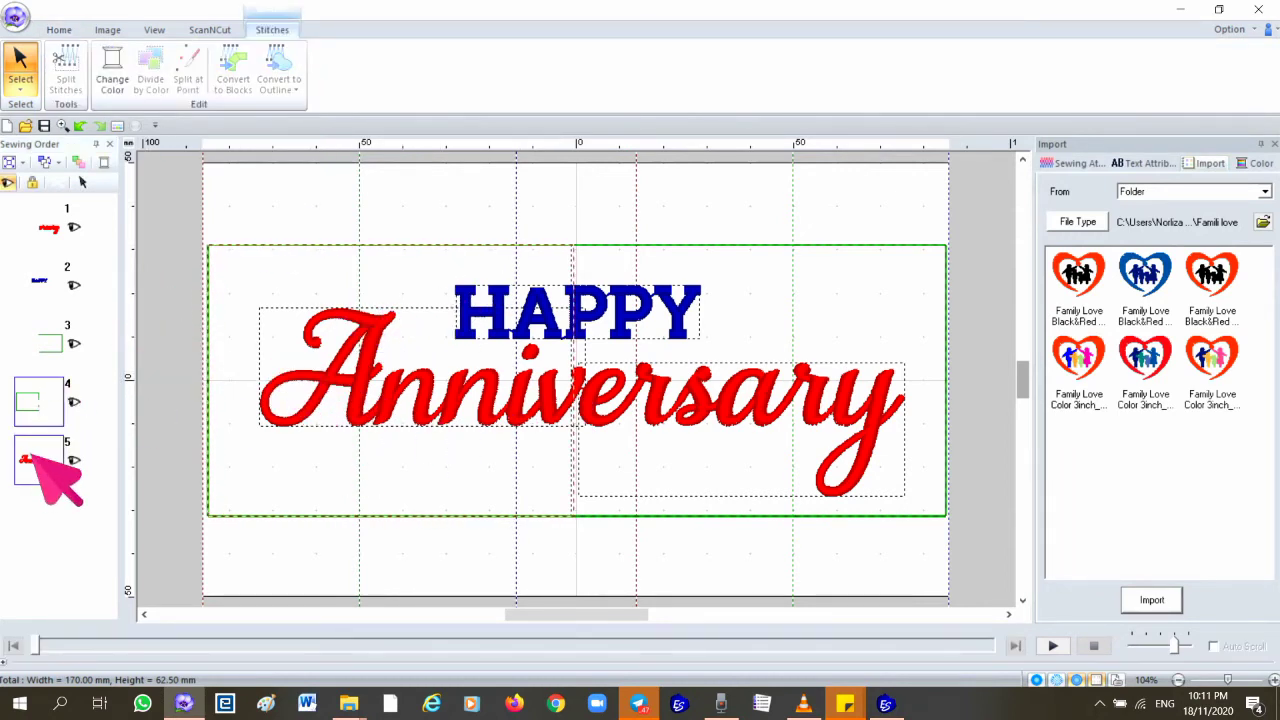
{"action": "right_click", "coordinate": [48, 410]}
{"action": "left_click", "coordinate": [80, 440]}
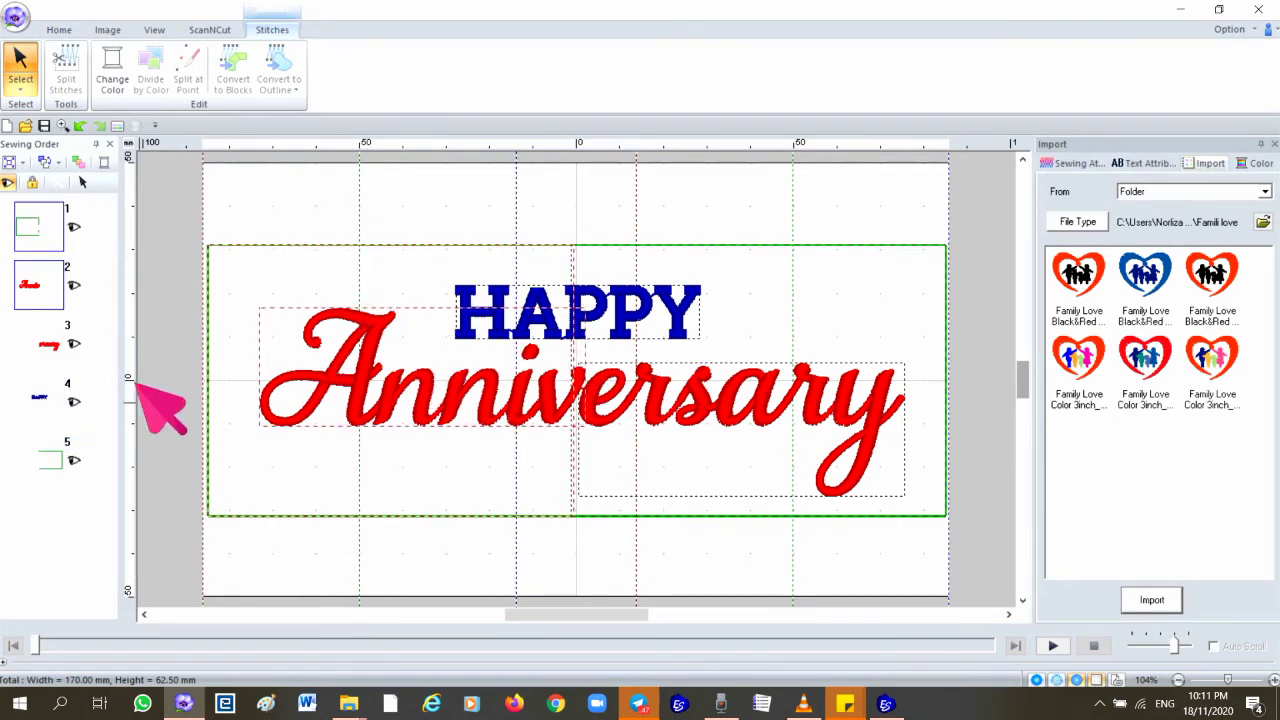
Move the red ersary stitches to the end of the sewing order, right after the right green border half.
{"action": "left_click", "coordinate": [44, 341]}
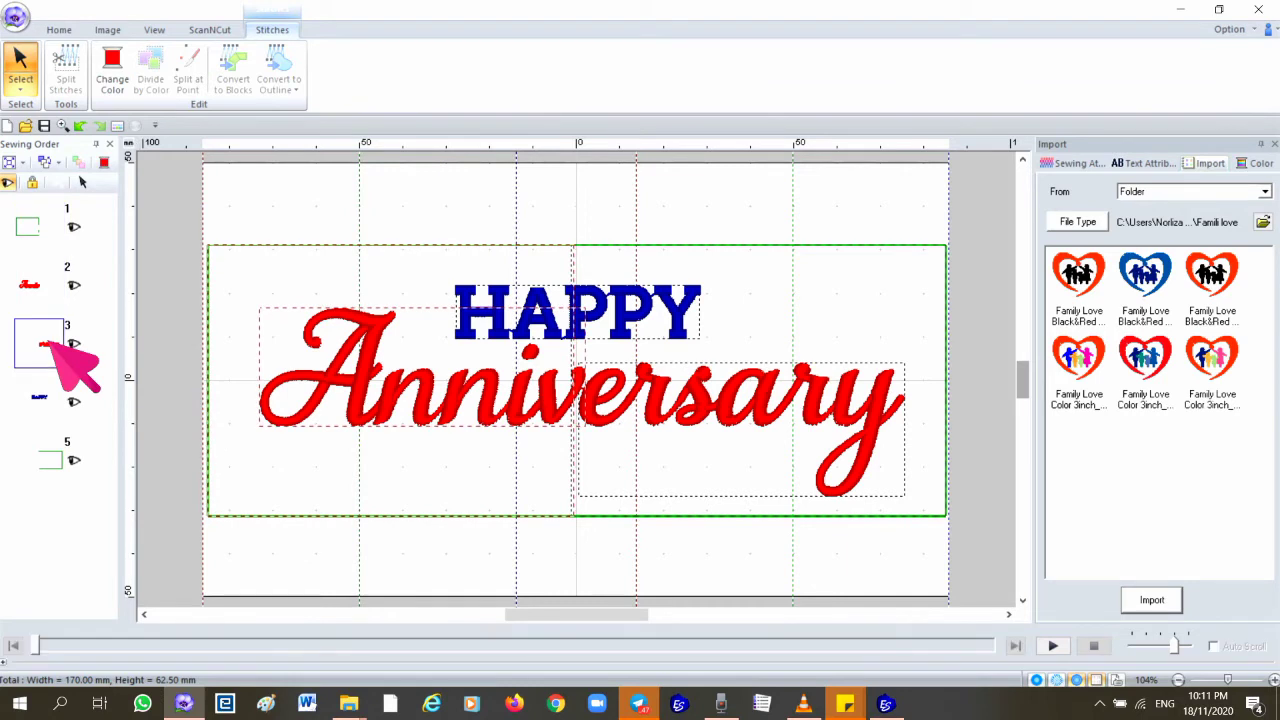
{"action": "left_click_drag", "start_coordinate": [42, 341], "coordinate": [37, 466]}
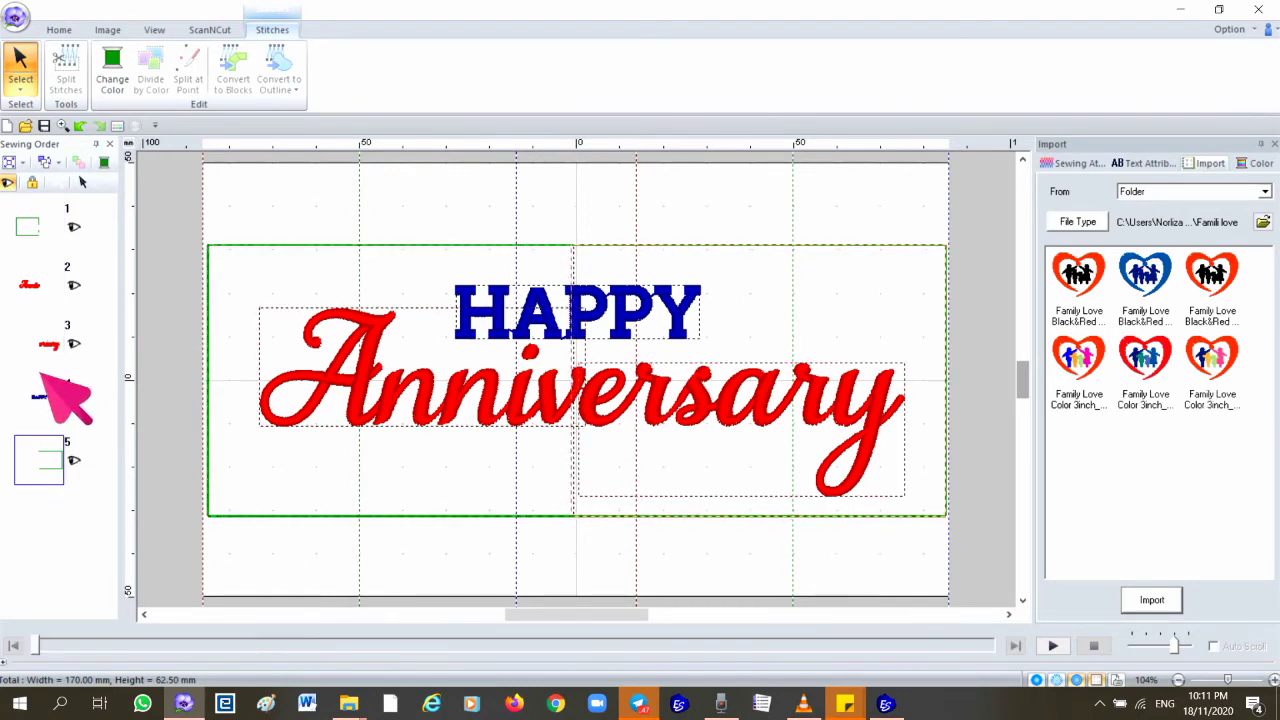
{"action": "left_click_drag", "start_coordinate": [42, 360], "coordinate": [50, 422]}
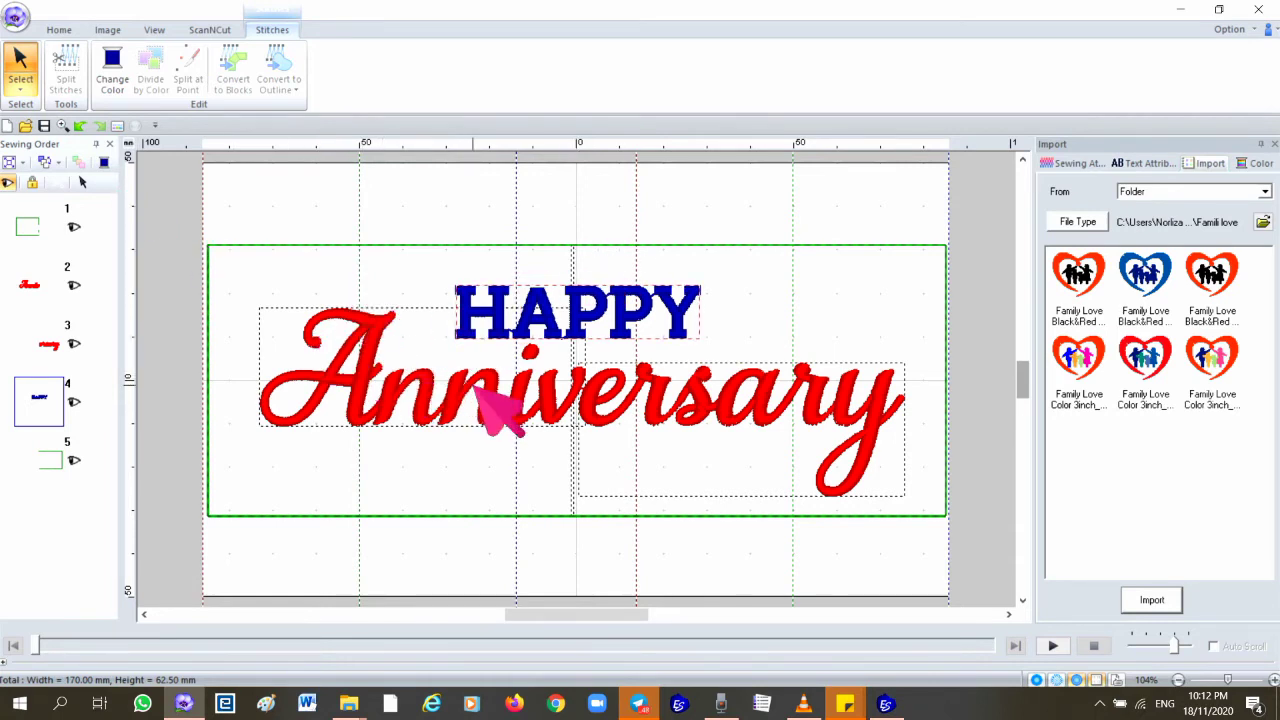
{"action": "left_click_drag", "start_coordinate": [32, 345], "coordinate": [42, 470]}
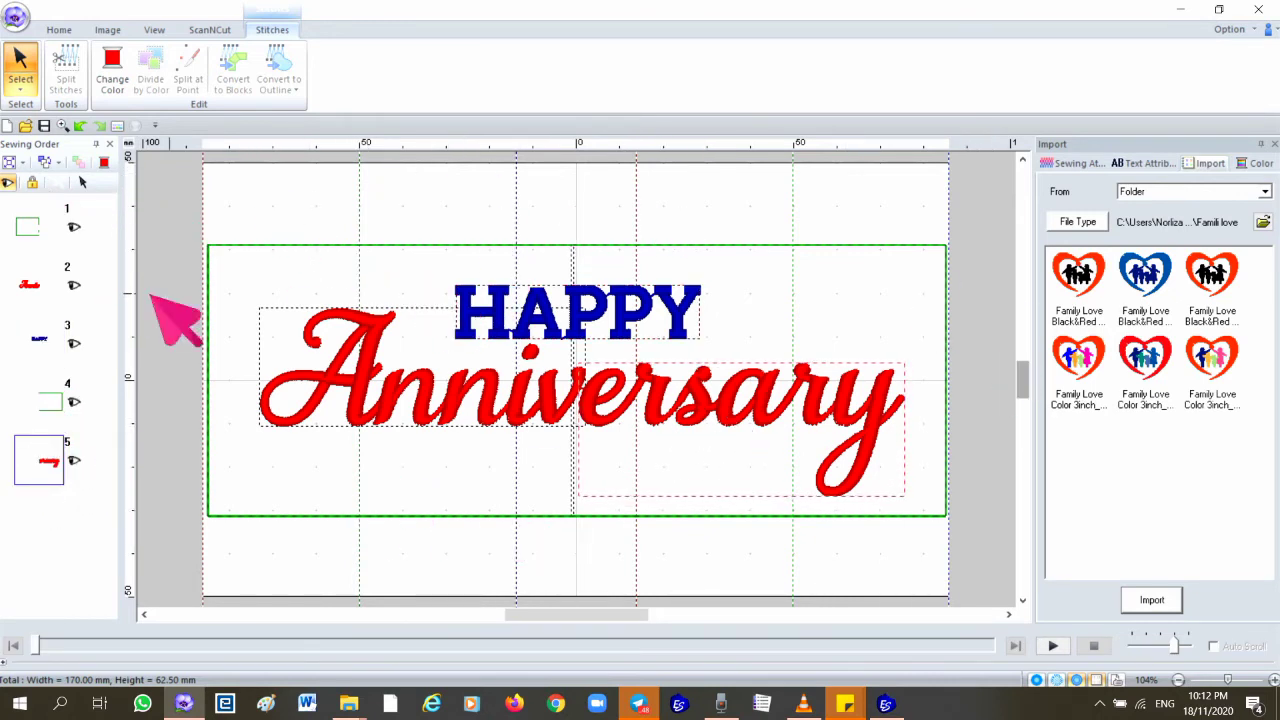
{"action": "left_click", "coordinate": [178, 270]}
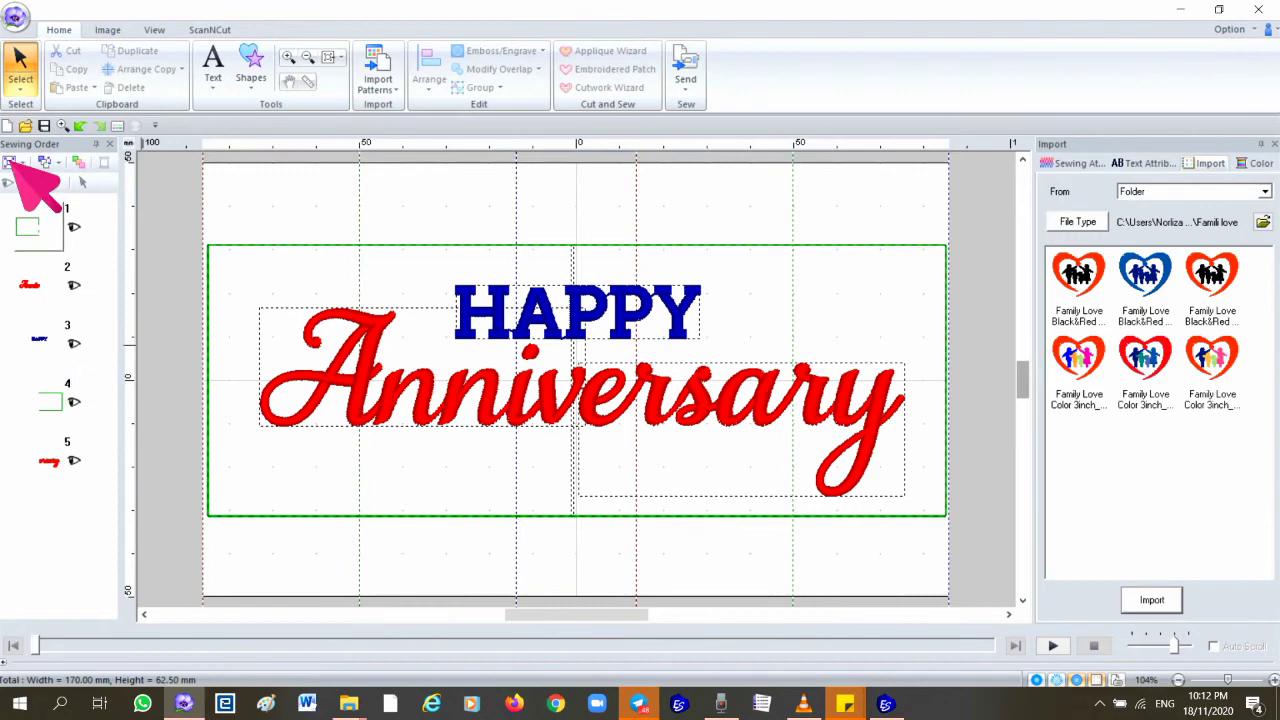
Check each hoop position of the reordered design in the design properties.
{"action": "left_click", "coordinate": [16, 18]}
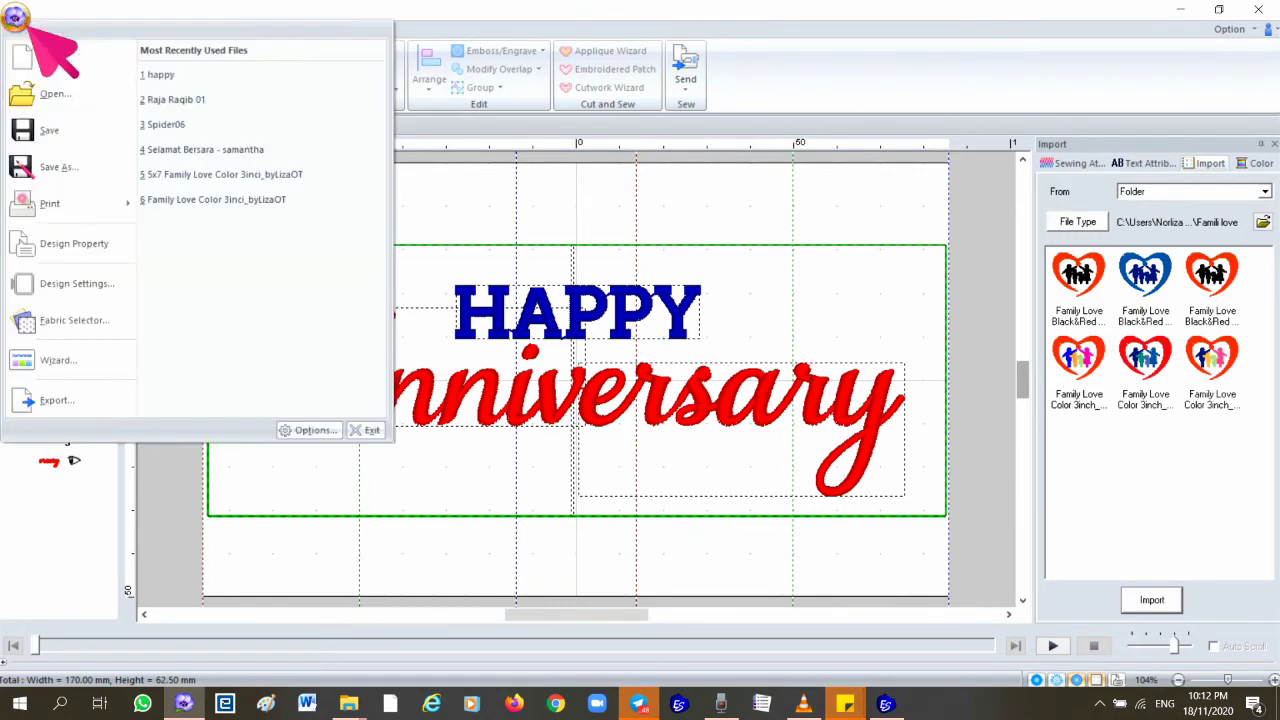
{"action": "left_click", "coordinate": [72, 243]}
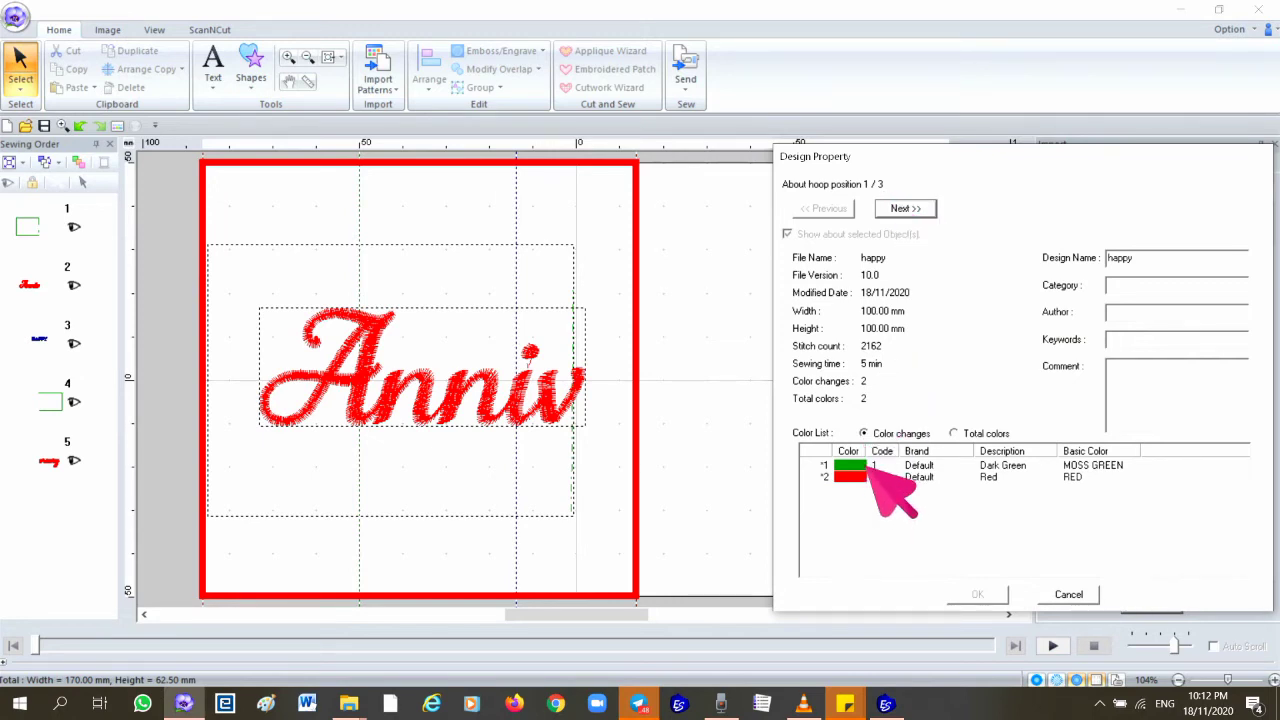
{"action": "left_click", "coordinate": [906, 208]}
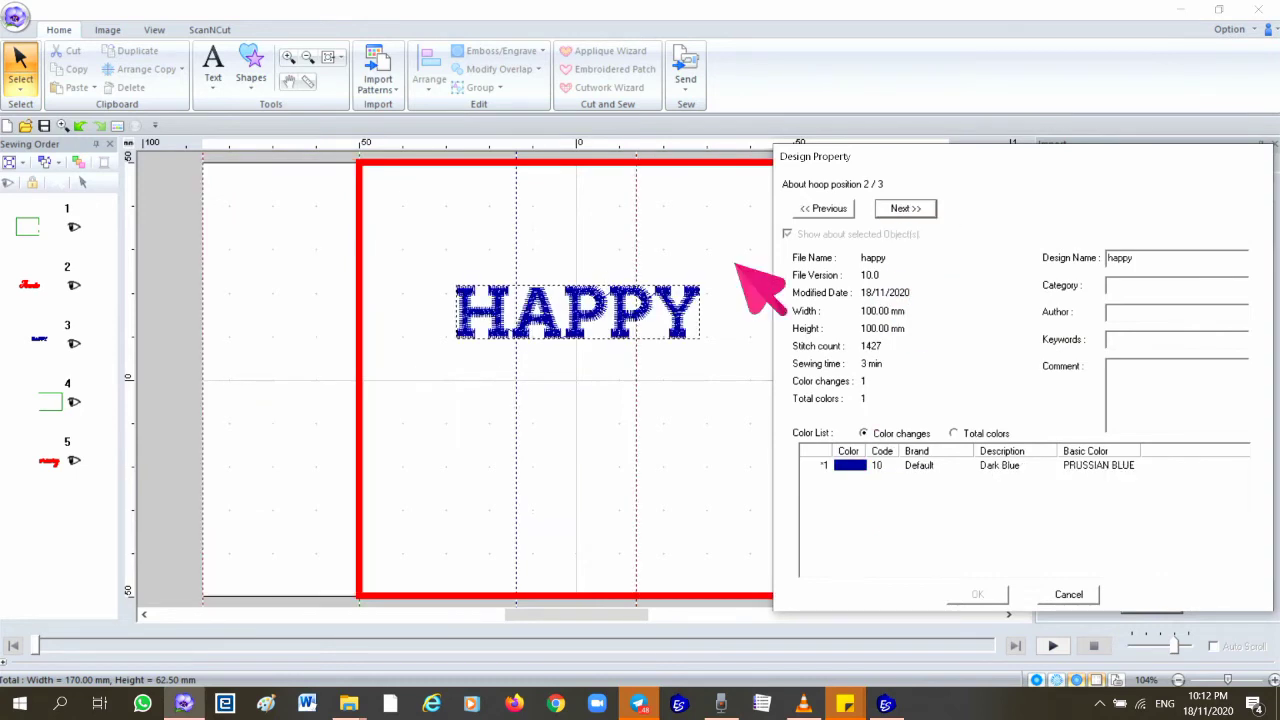
{"action": "left_click", "coordinate": [910, 211]}
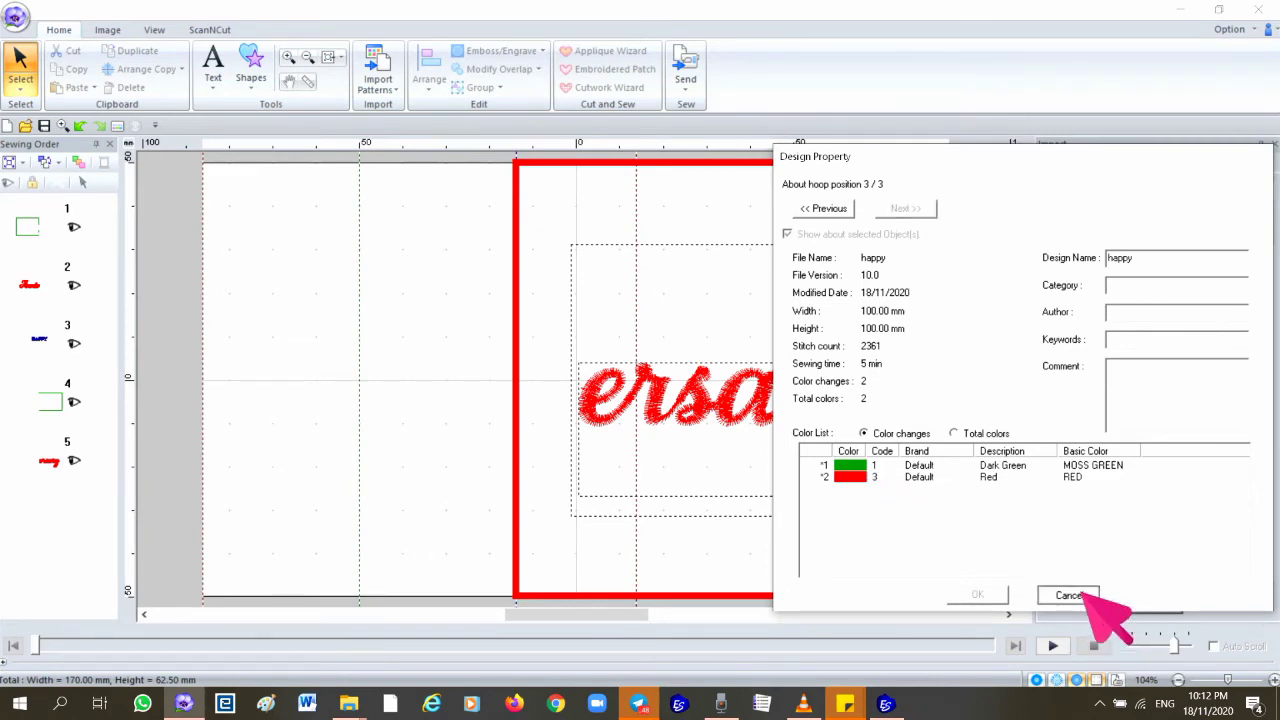
{"action": "left_click", "coordinate": [1068, 595]}
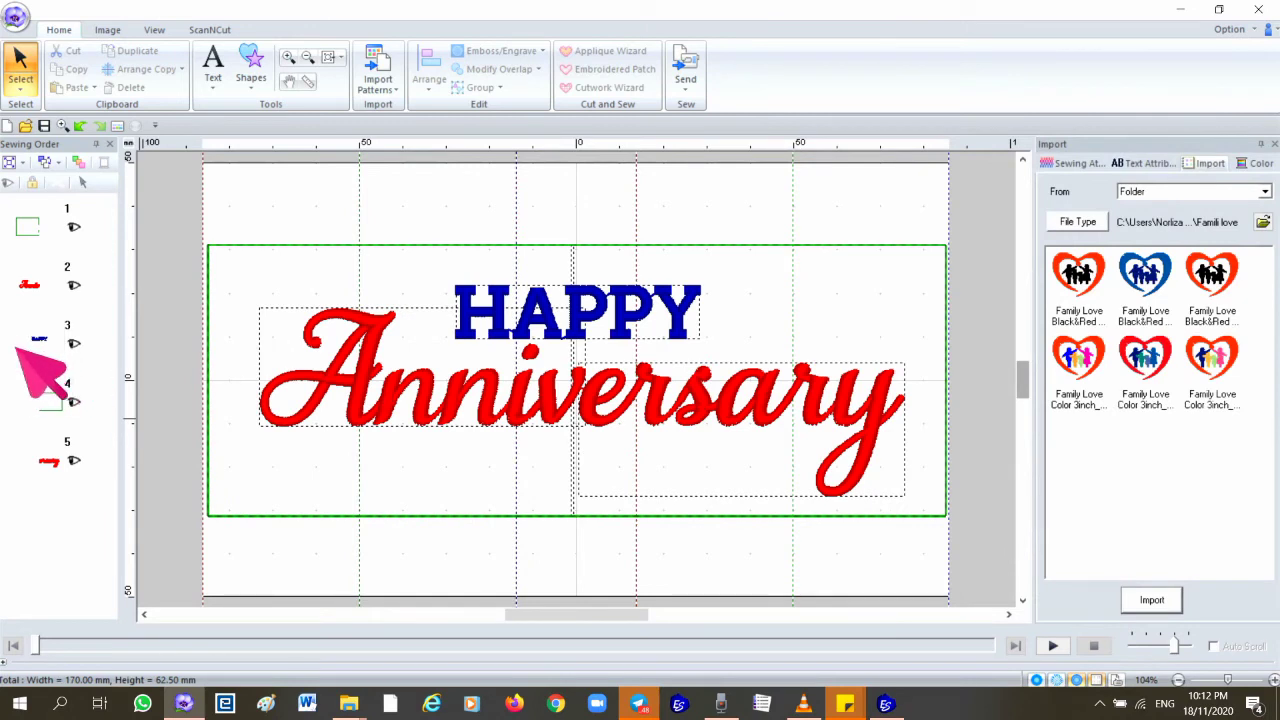
Move the blue HAPPY stitches to the end of the sewing order, after the right border half and ersary.
{"action": "mouse_move", "coordinate": [44, 352]}
{"action": "left_mouse_down"}
{"action": "mouse_move", "coordinate": [57, 377]}
{"action": "mouse_move", "coordinate": [57, 237]}
{"action": "mouse_move", "coordinate": [56, 414]}
{"action": "left_mouse_up"}
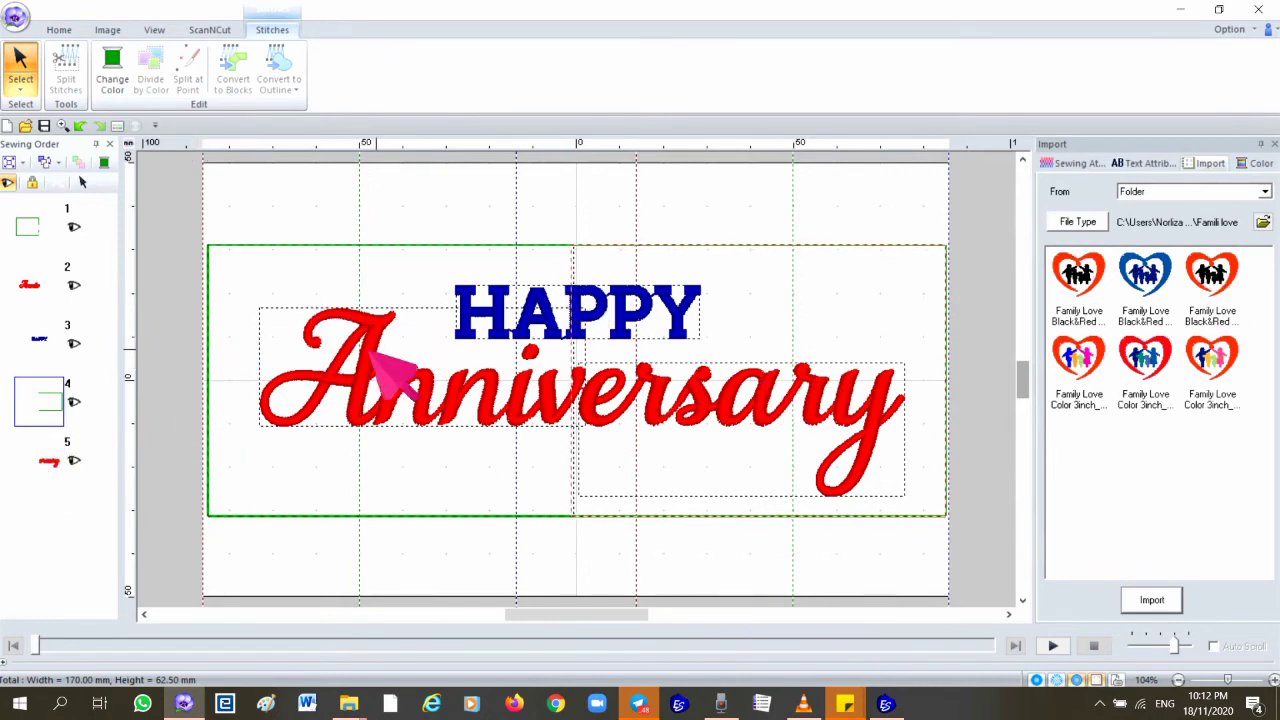
{"action": "left_click", "coordinate": [180, 310]}
{"action": "mouse_move", "coordinate": [50, 402]}
{"action": "left_mouse_down"}
{"action": "mouse_move", "coordinate": [28, 362]}
{"action": "mouse_move", "coordinate": [47, 345]}
{"action": "left_mouse_up"}
{"action": "left_click_drag", "start_coordinate": [44, 470], "coordinate": [36, 232]}
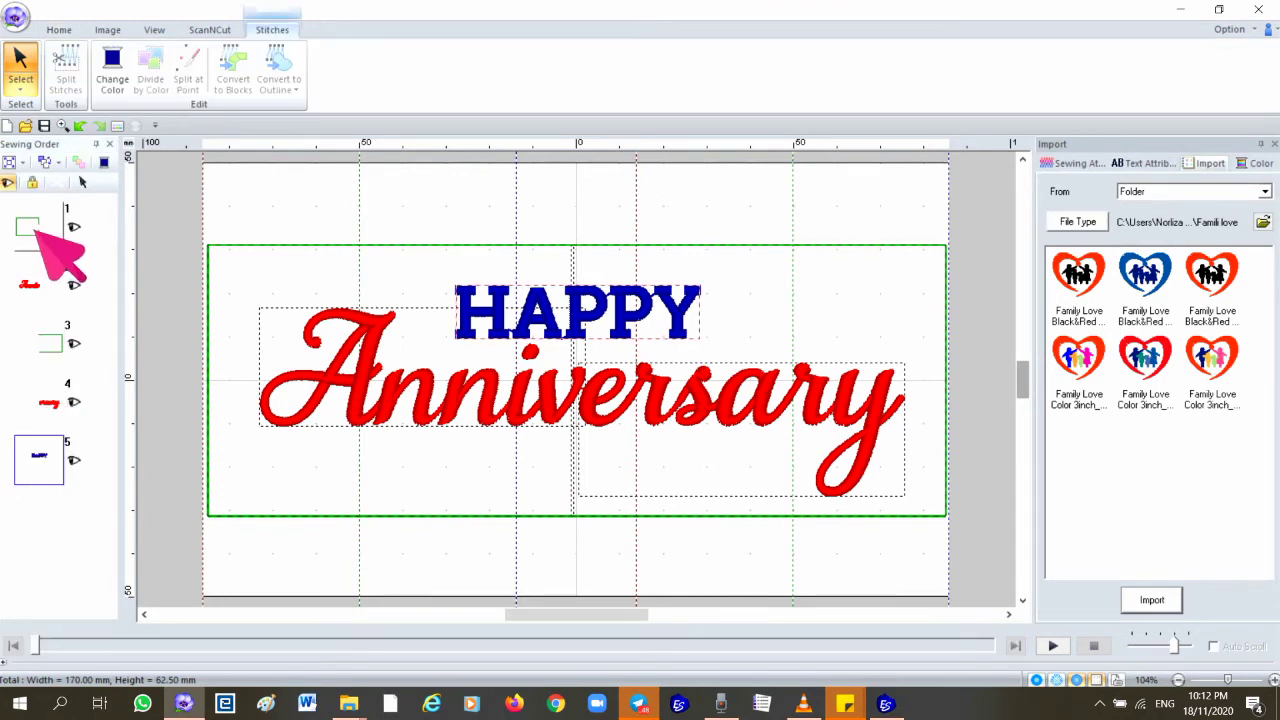
{"action": "left_click", "coordinate": [28, 238]}
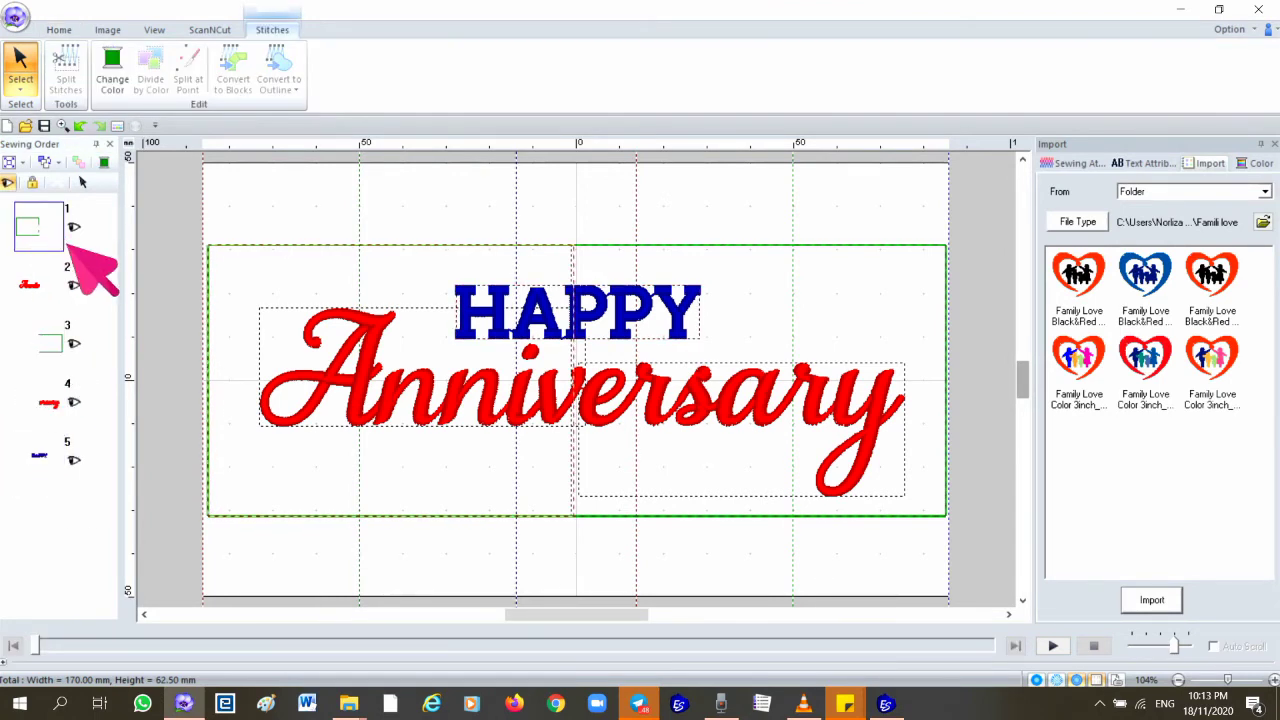
{"action": "left_click", "coordinate": [160, 268]}
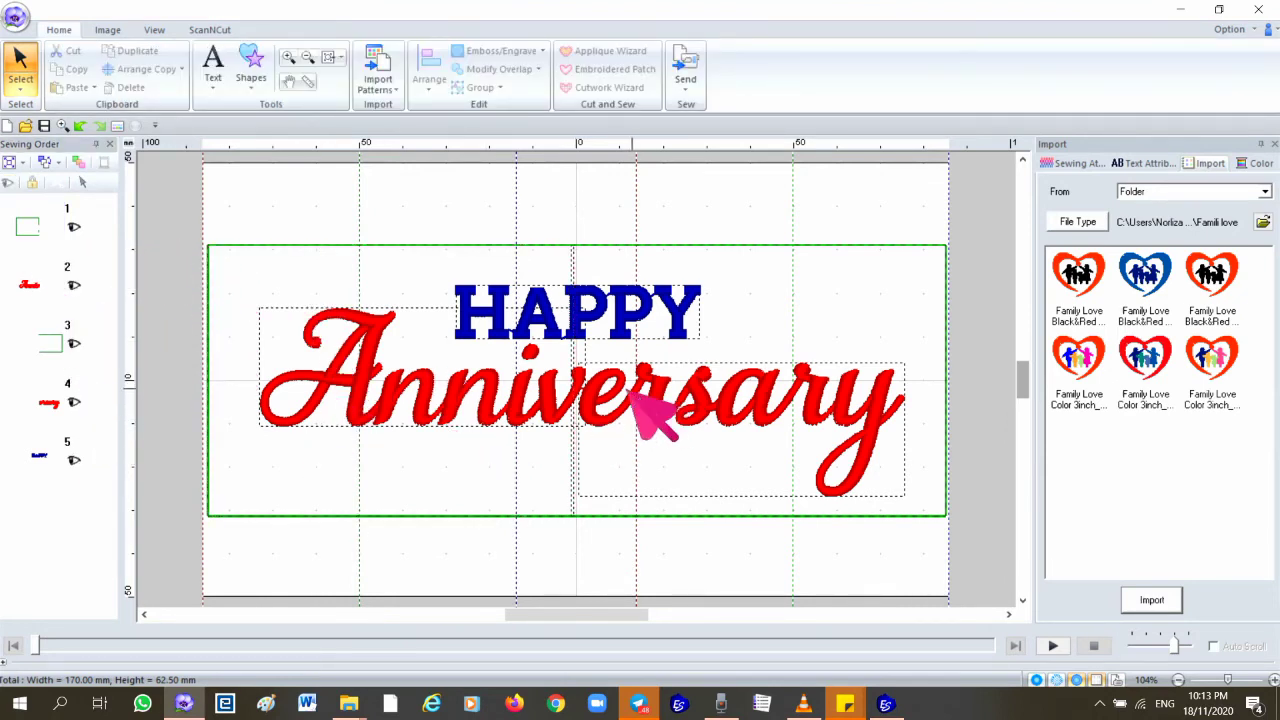
Compare the whole Anniversary lettering object in Wilcom EmbroideryStudio with the separate Anniv stitch object in PE-Design.
{"action": "left_click", "coordinate": [886, 704]}
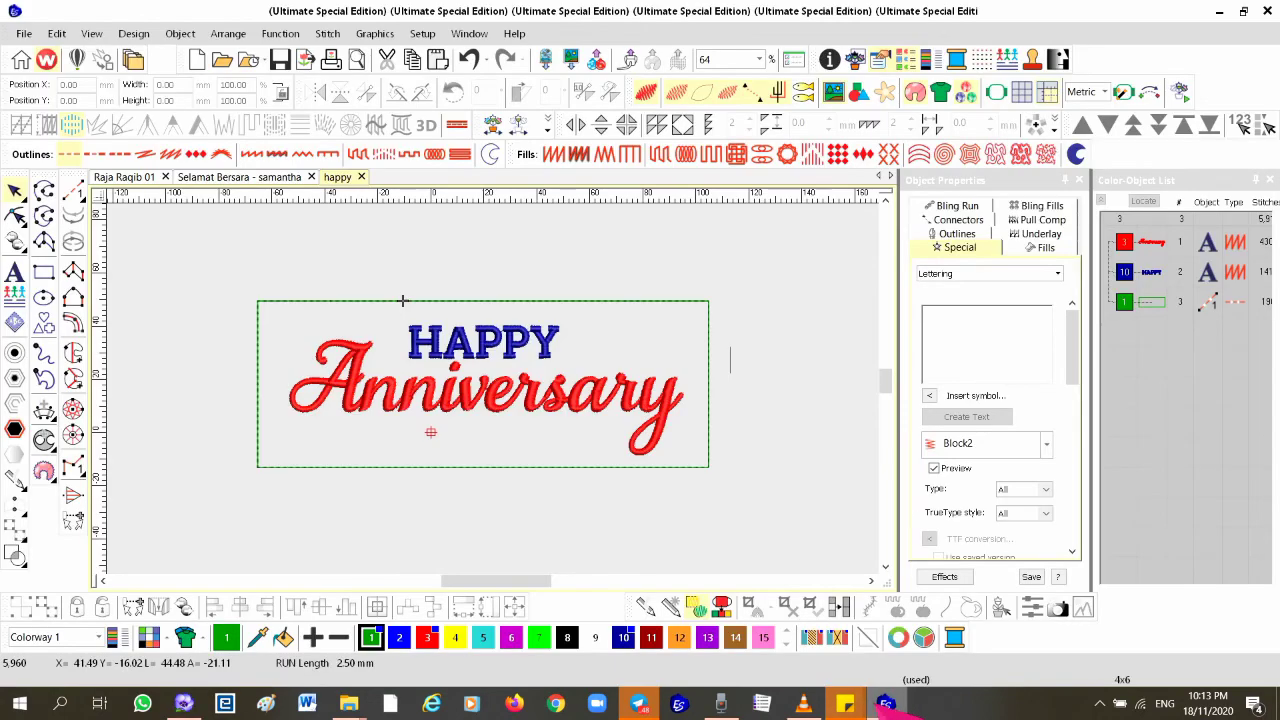
{"action": "left_click", "coordinate": [497, 405]}
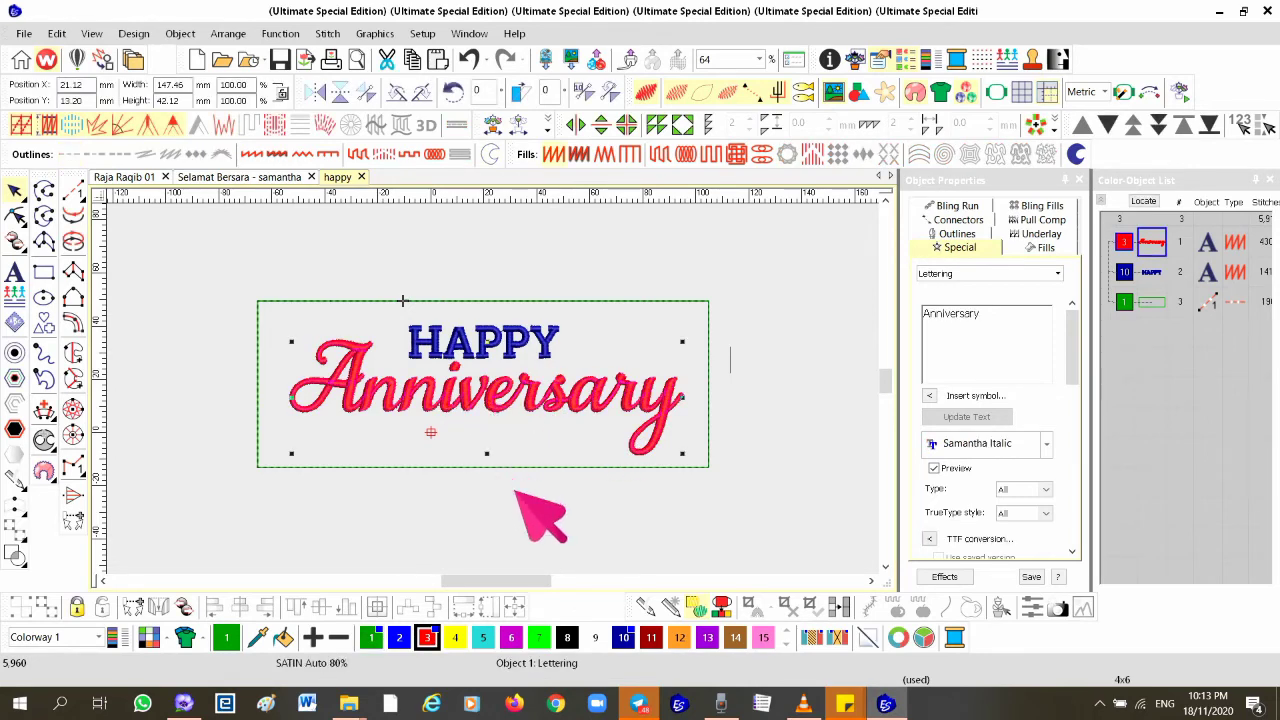
{"action": "left_click", "coordinate": [225, 704]}
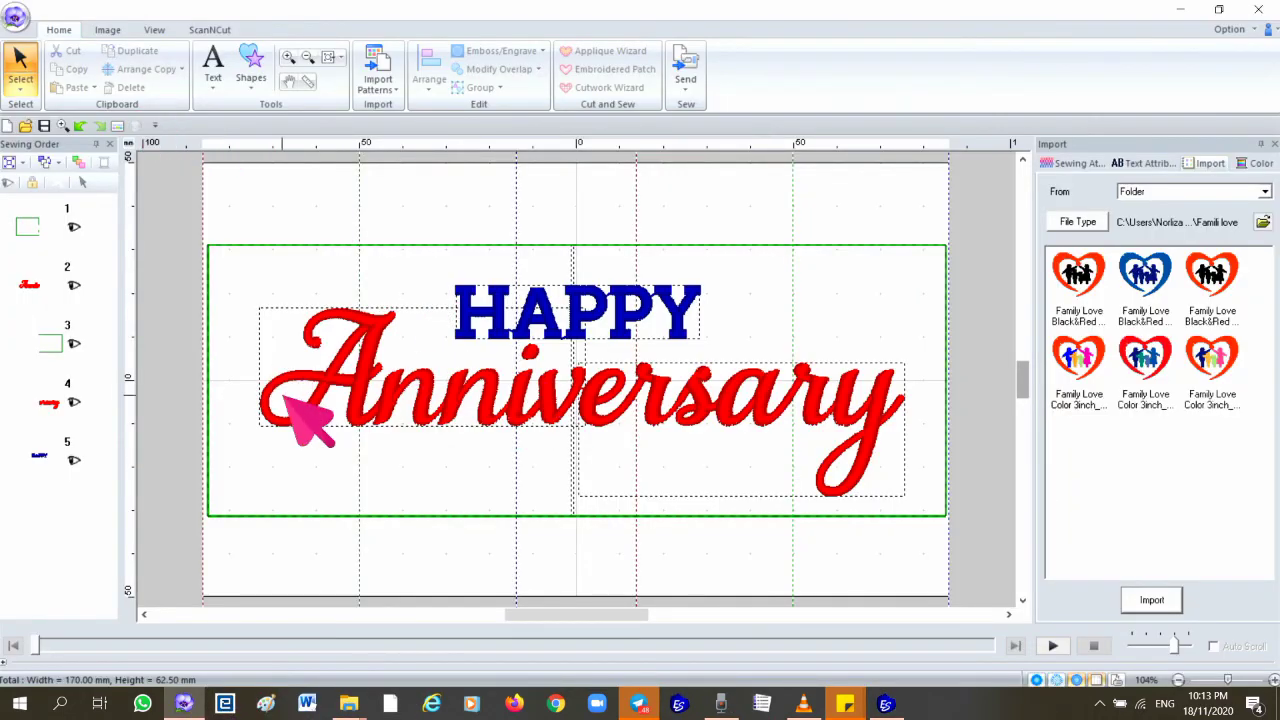
{"action": "left_click", "coordinate": [360, 330]}
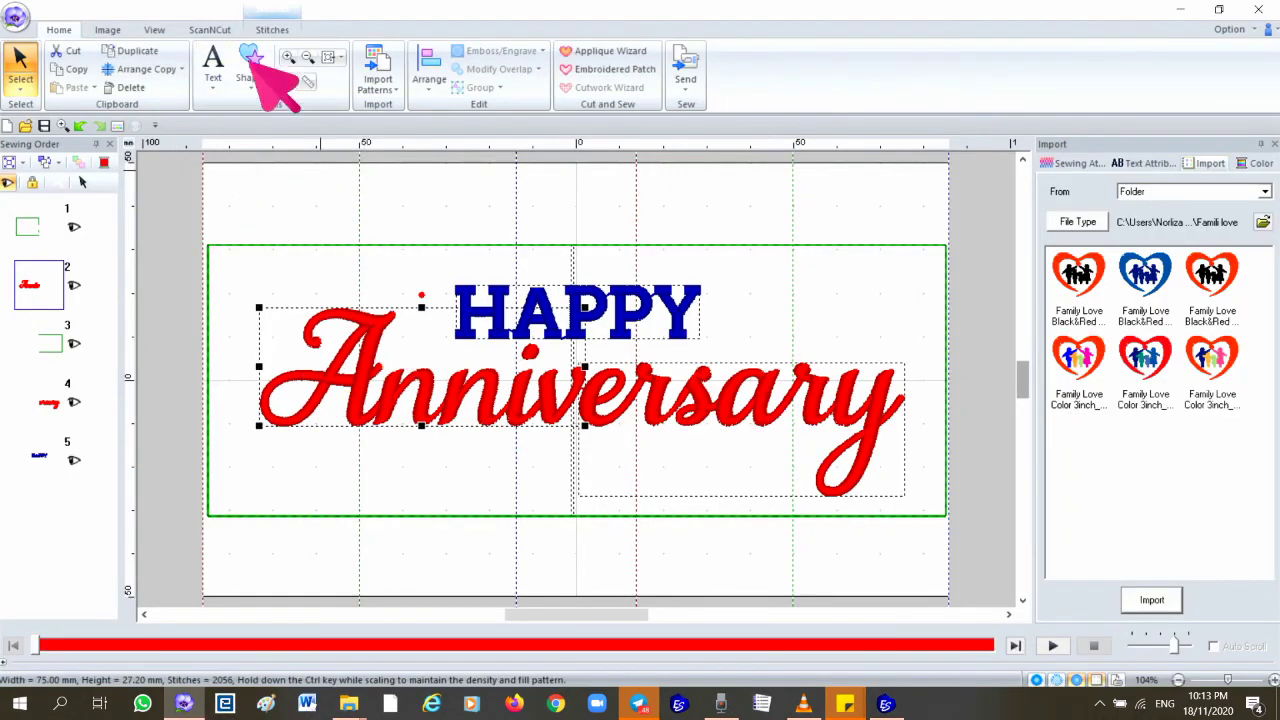
Switch to Wilcom EmbroideryStudio and recolour Anniversary's first five letters: A blue 2, n yellow 4, n magenta 6, i black 8, v orange 12.
{"action": "left_click", "coordinate": [272, 29]}
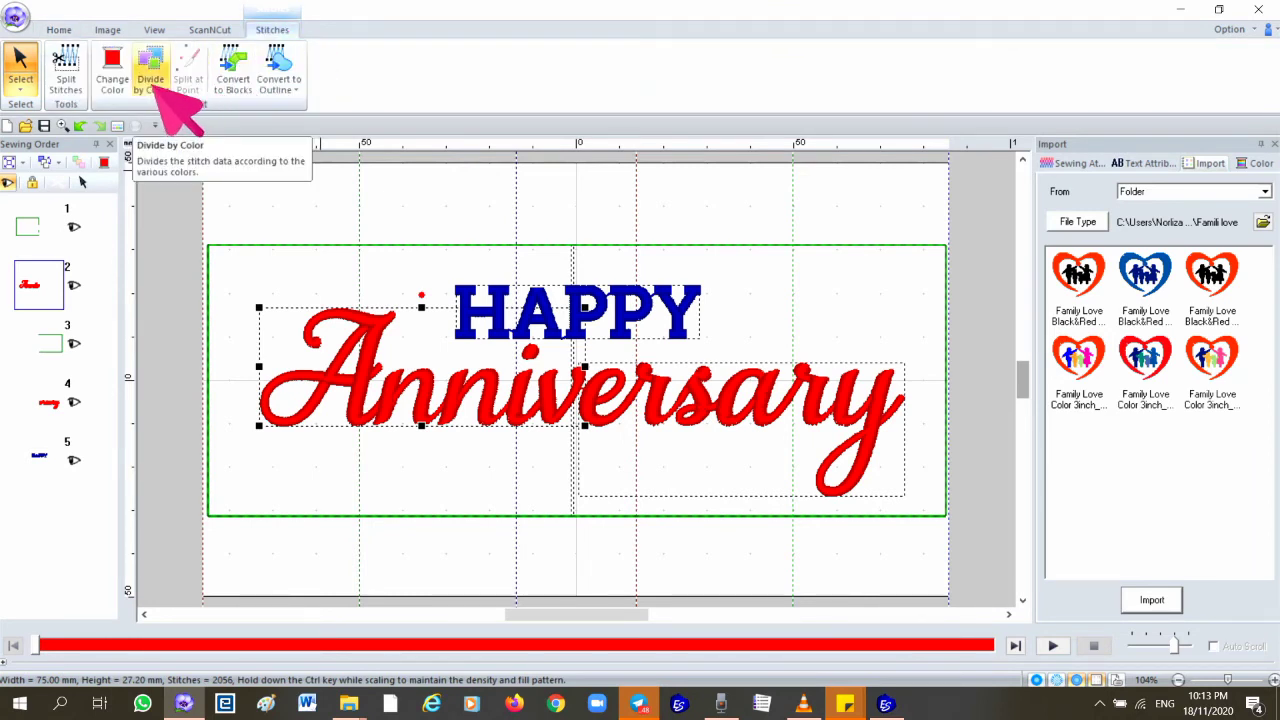
{"action": "left_click", "coordinate": [884, 703]}
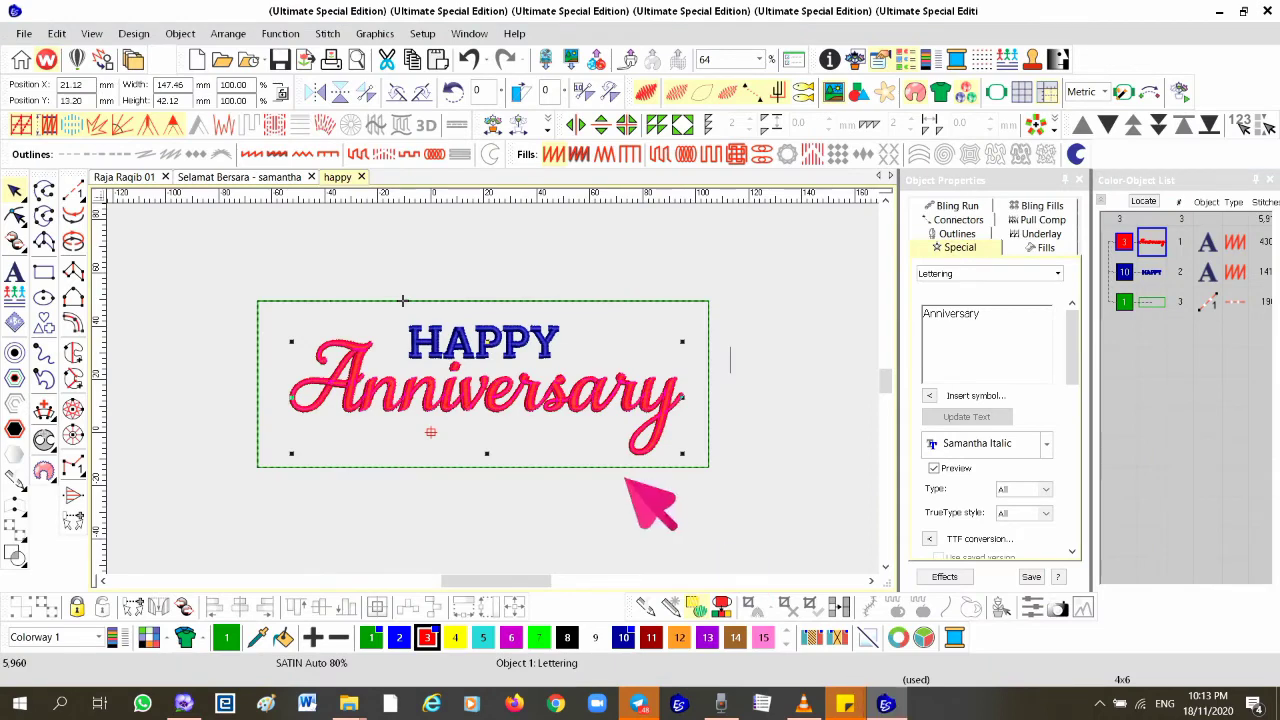
{"action": "left_click", "coordinate": [353, 394]}
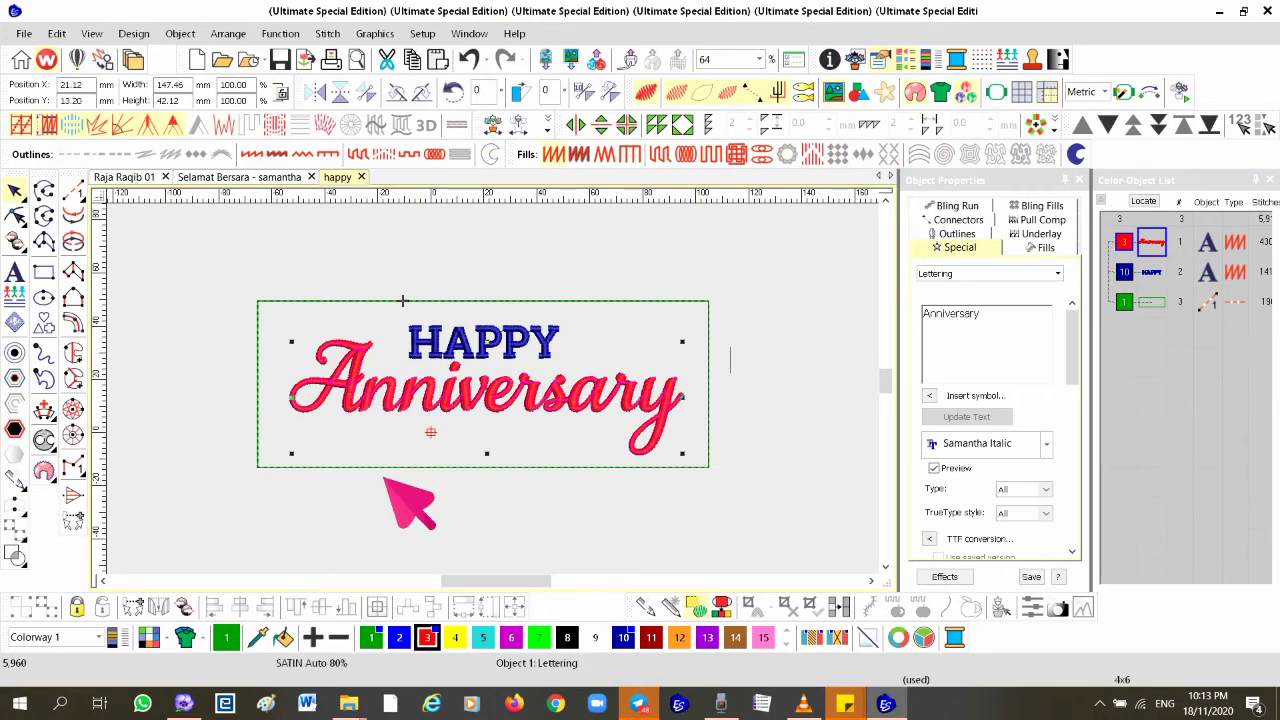
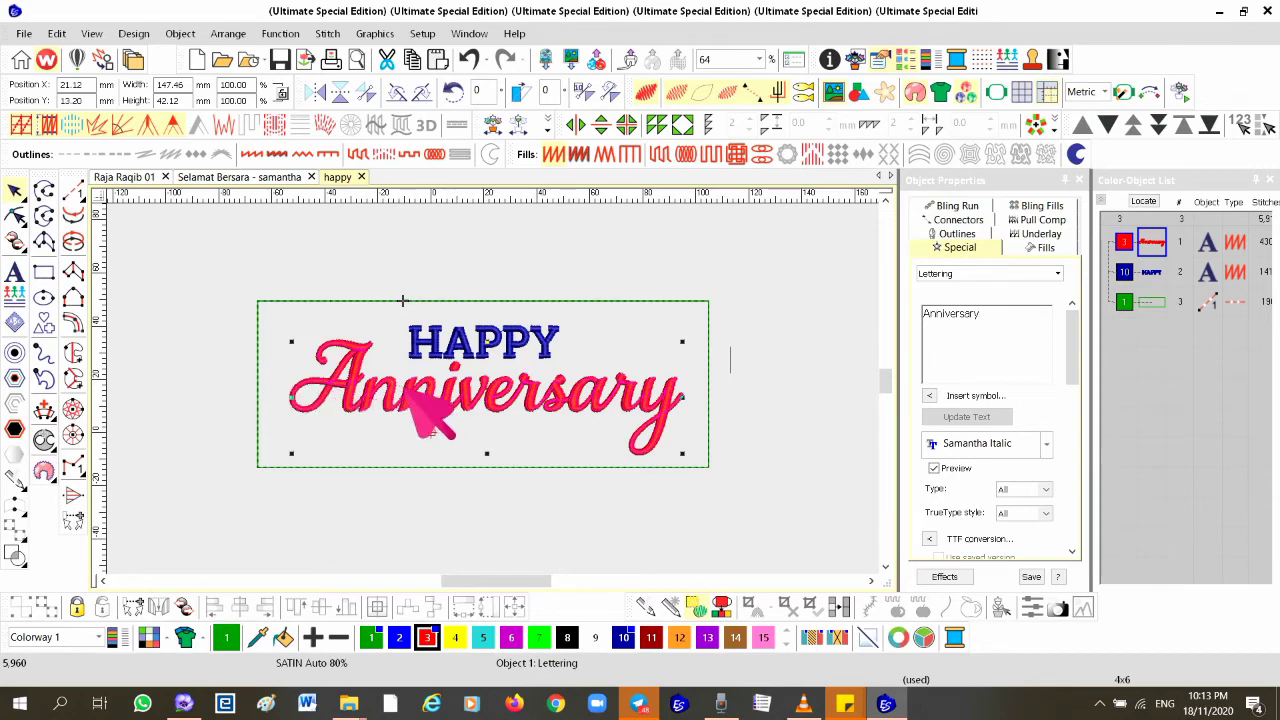
{"action": "left_click", "coordinate": [15, 272]}
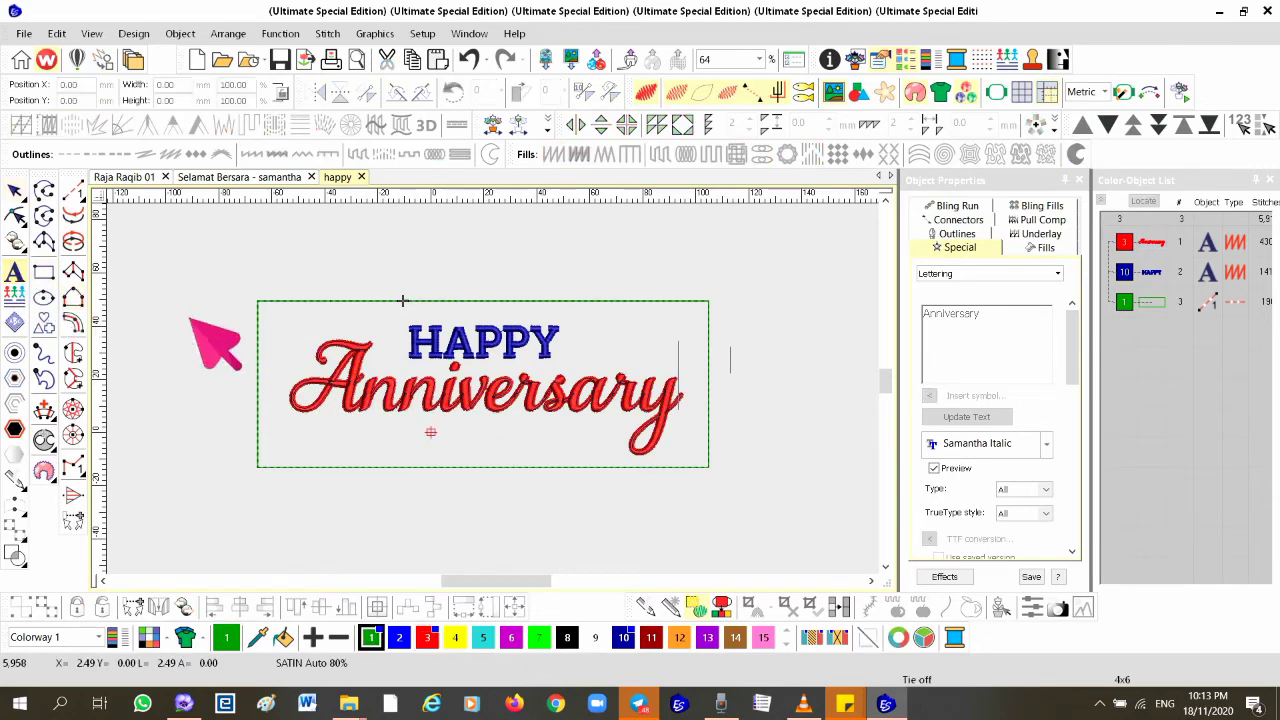
{"action": "left_click_drag", "start_coordinate": [322, 396], "coordinate": [335, 400]}
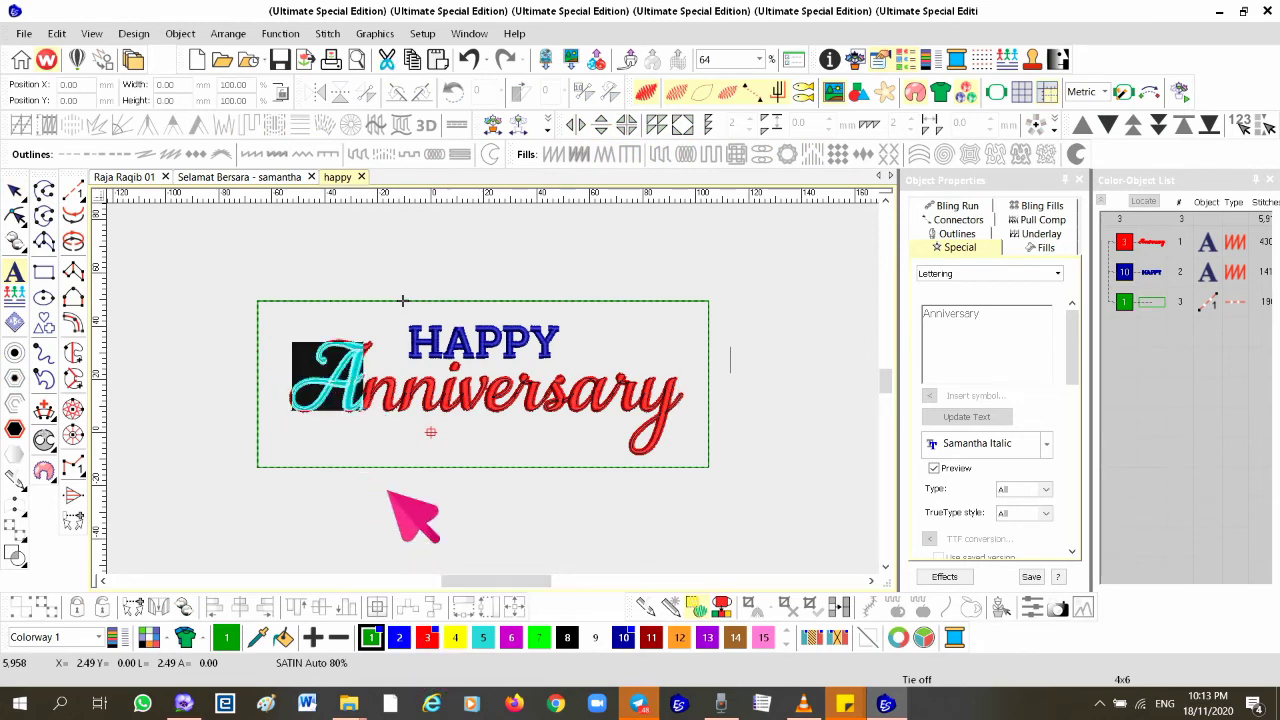
{"action": "left_click_drag", "start_coordinate": [371, 405], "coordinate": [468, 432]}
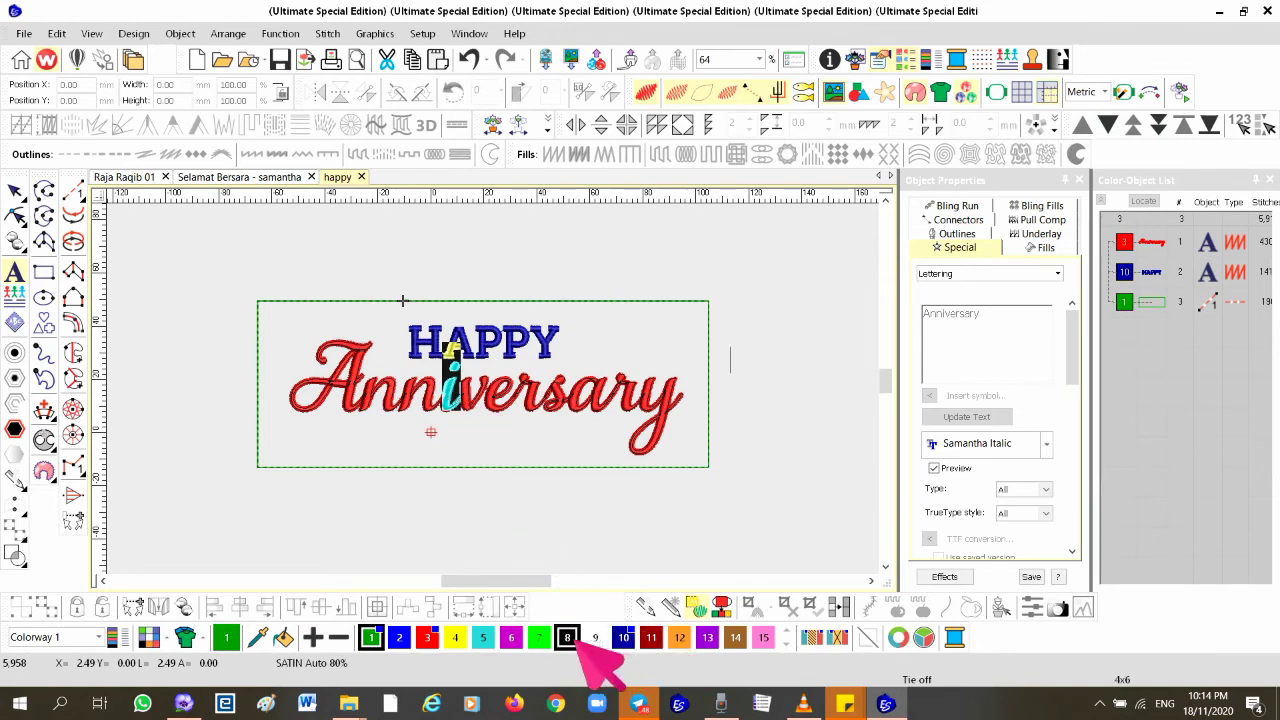
{"action": "left_click_drag", "start_coordinate": [486, 420], "coordinate": [479, 398]}
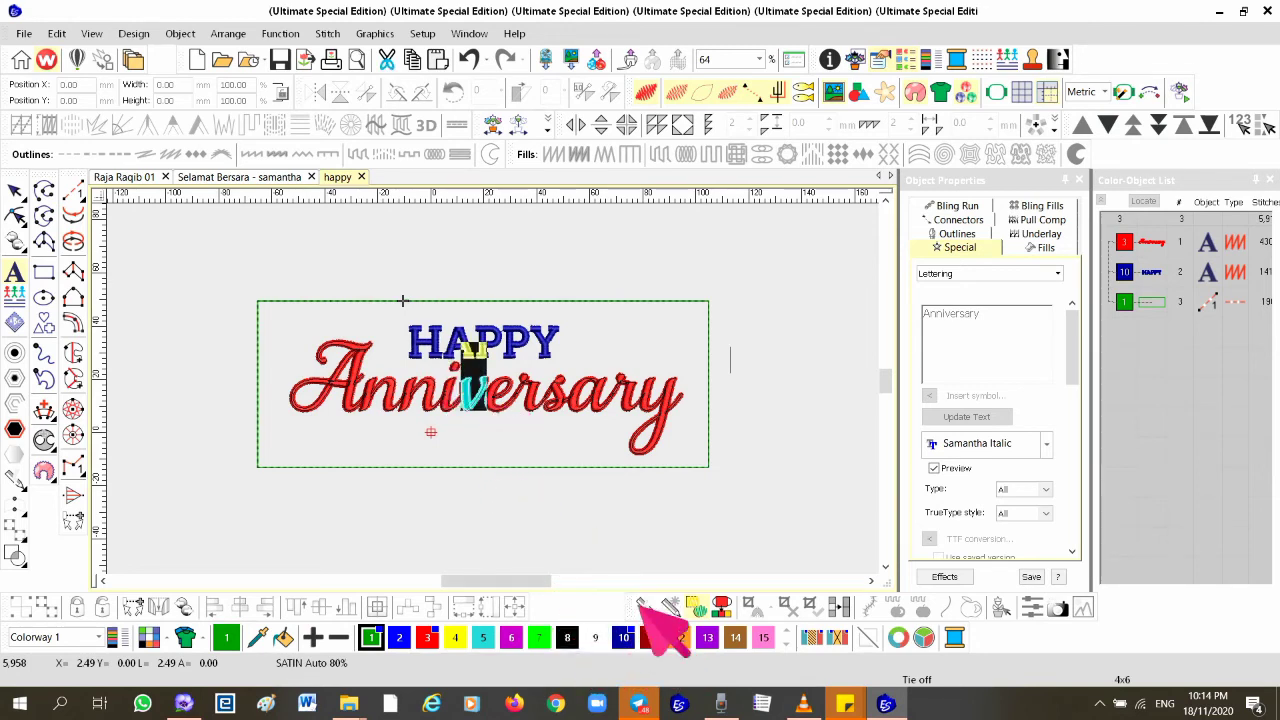
Recolour Anniversary's remaining letters: e purple 13, r dark red 11, s pink 15, a green 7 and ry aqua 5.
{"action": "left_click", "coordinate": [500, 398]}
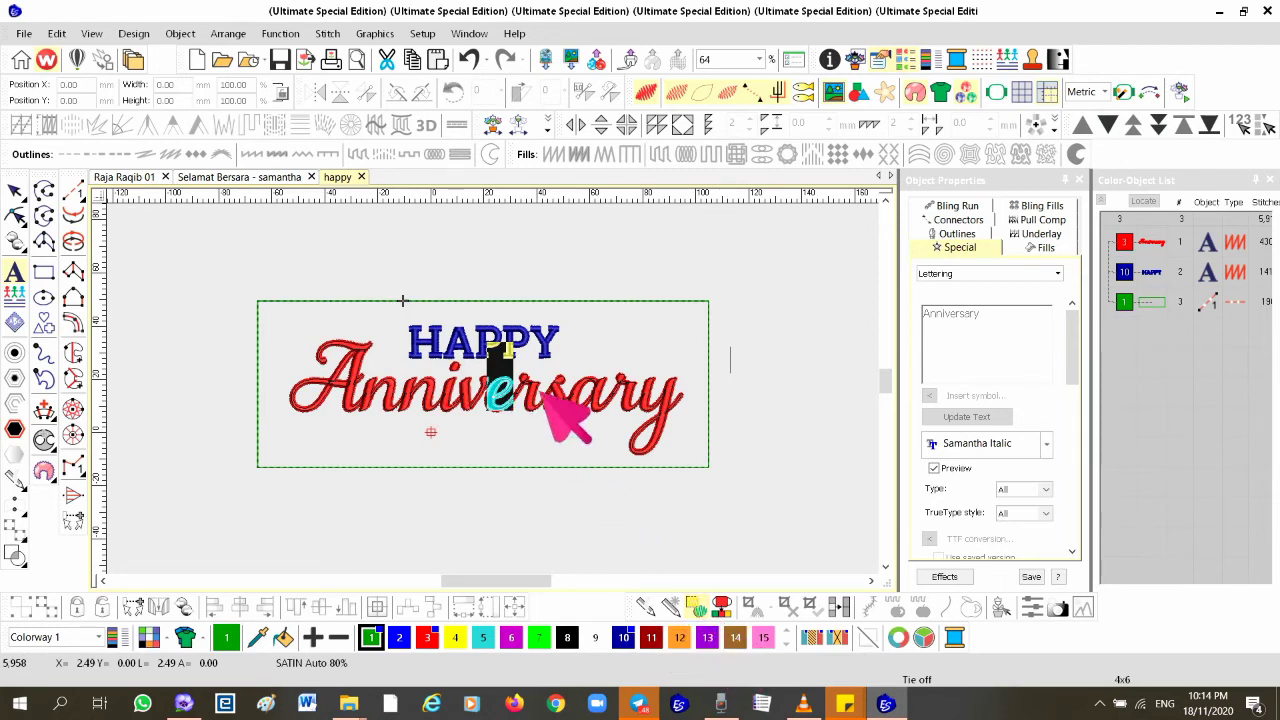
{"action": "left_click", "coordinate": [530, 396]}
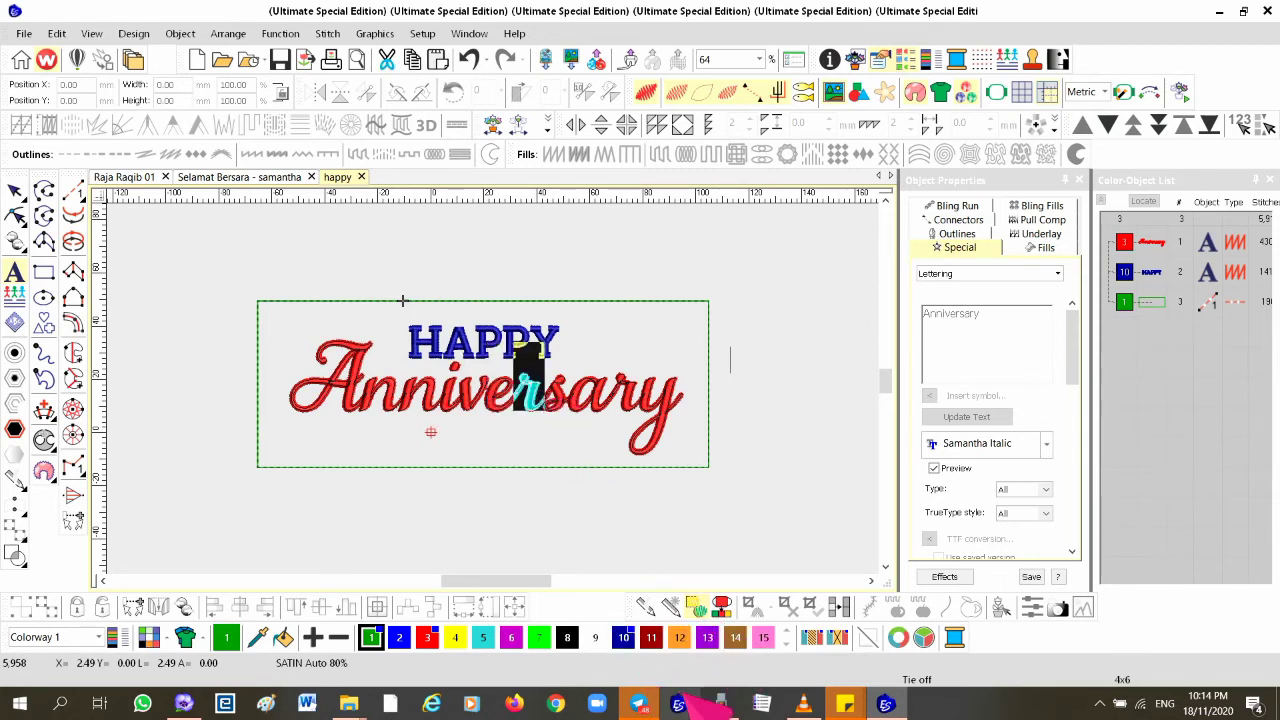
{"action": "left_click", "coordinate": [560, 398]}
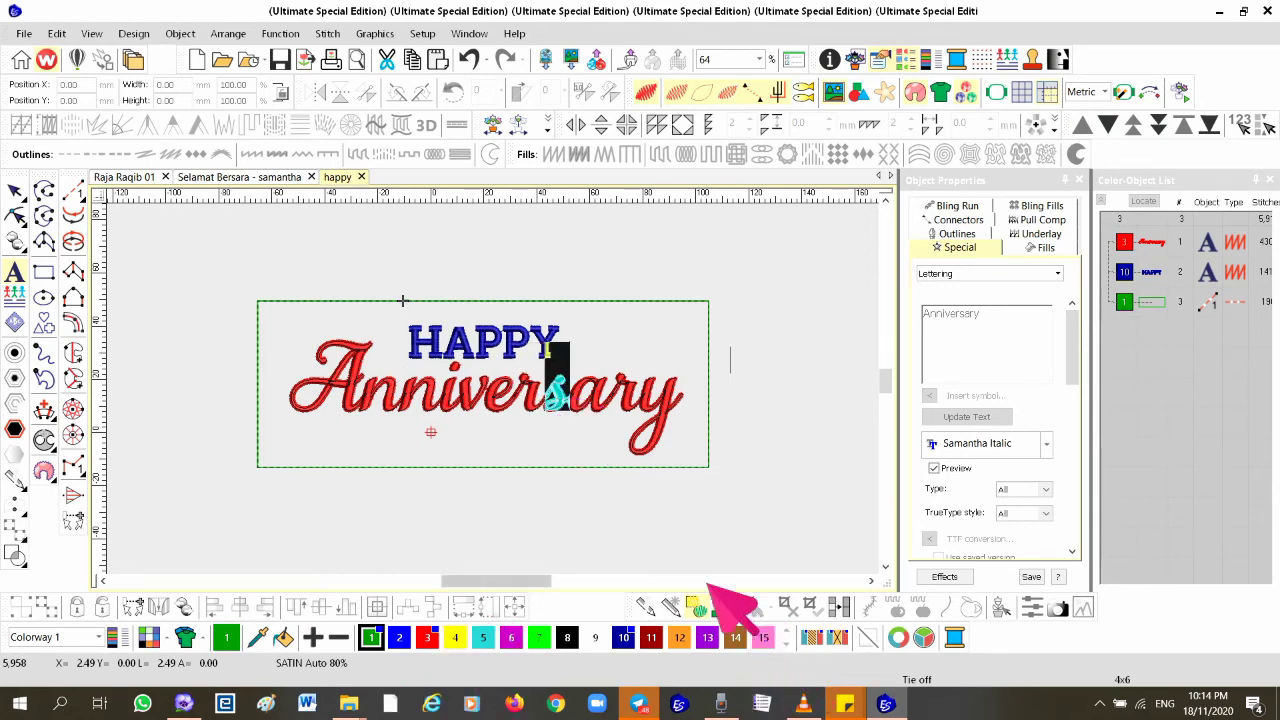
{"action": "left_click", "coordinate": [592, 402]}
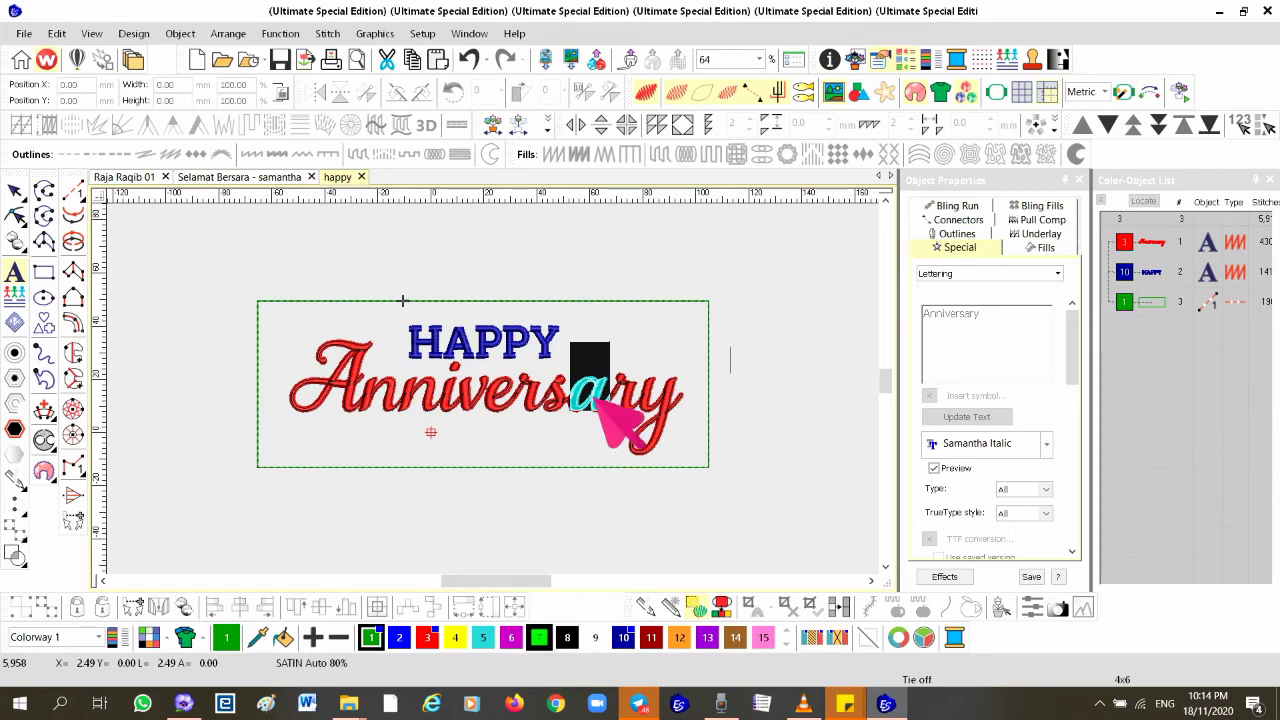
{"action": "left_click", "coordinate": [665, 400]}
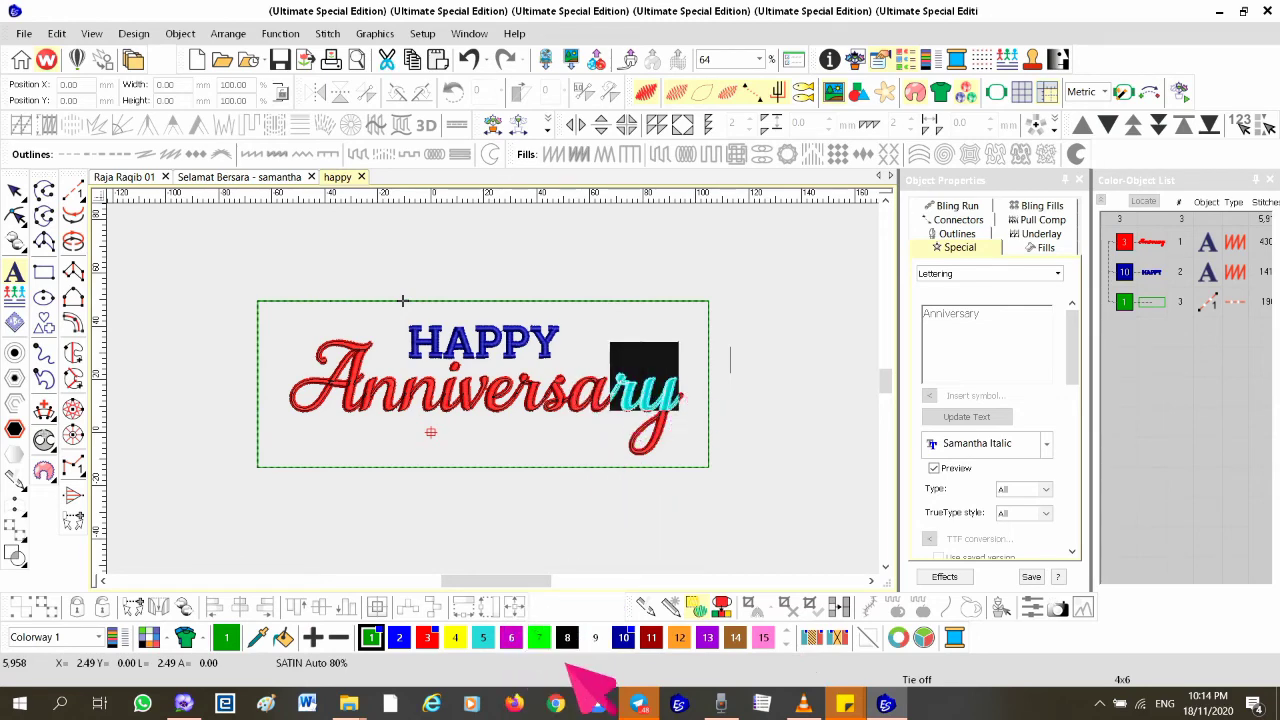
{"action": "left_click", "coordinate": [784, 418]}
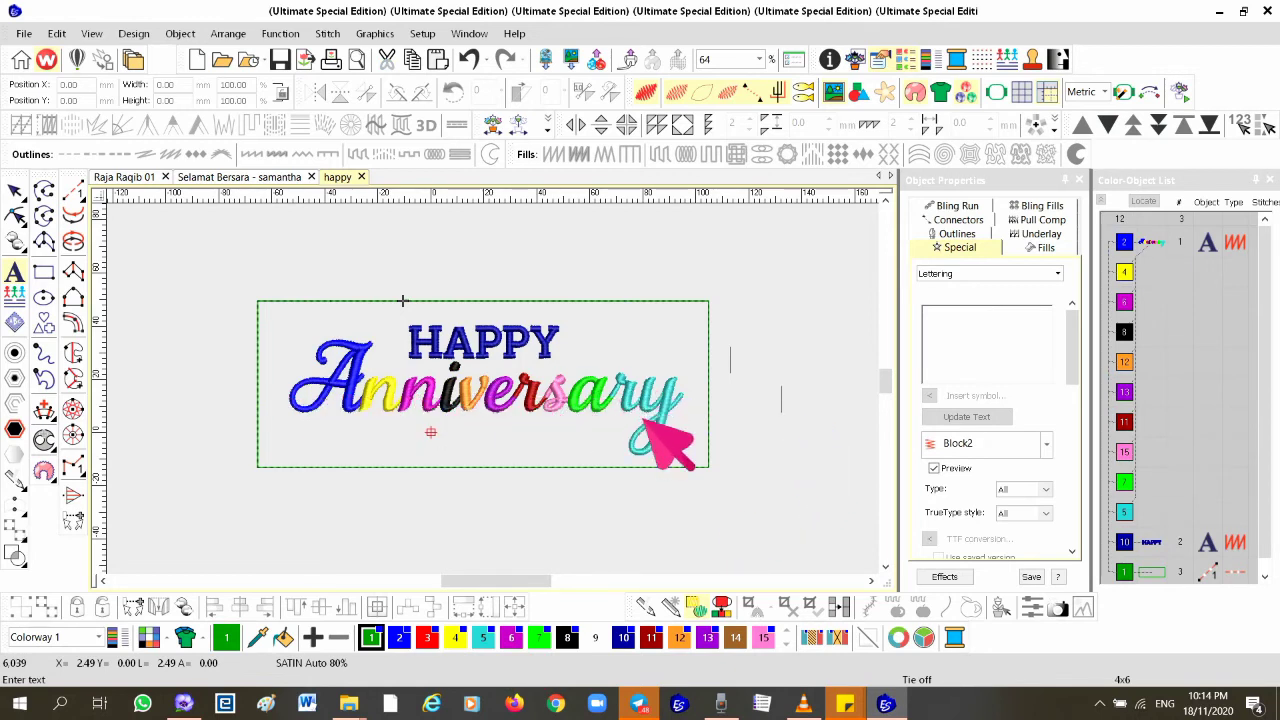
Export the recoloured design to the Desktop as a PES machine file named happy2.
{"action": "left_click", "coordinate": [310, 72]}
{"action": "left_click", "coordinate": [546, 429]}
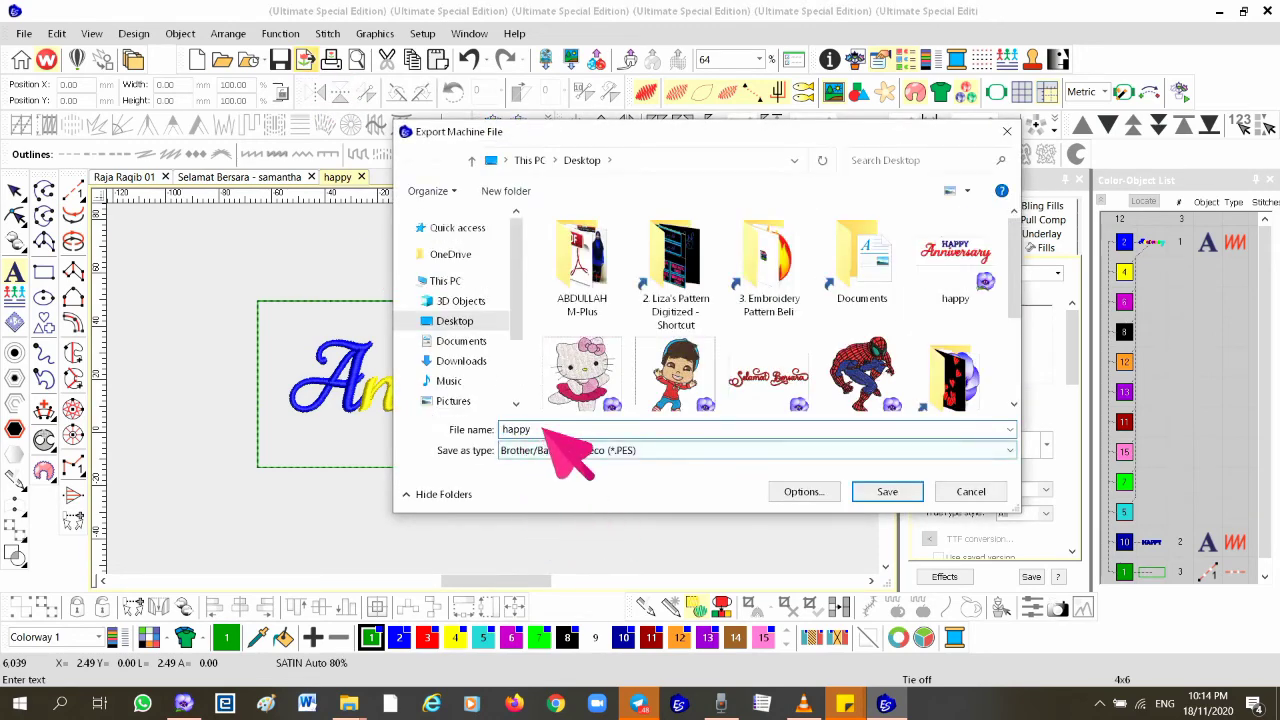
{"action": "type", "text": "2"}
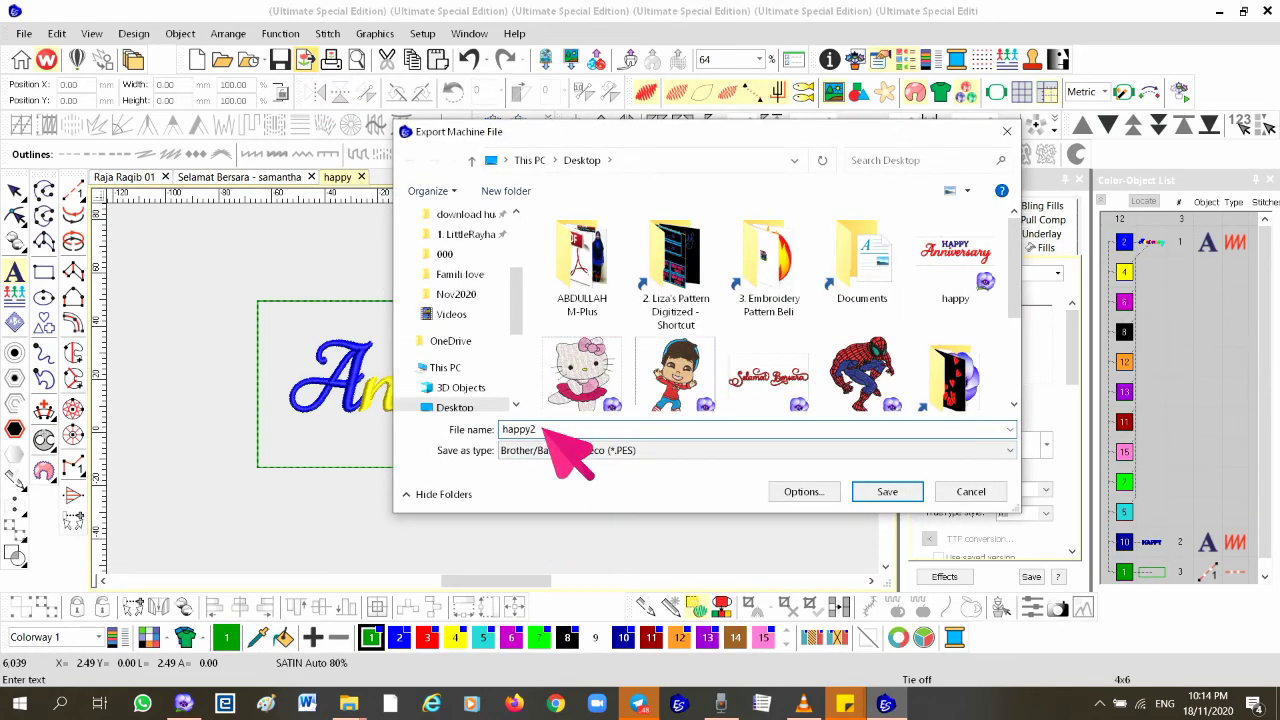
{"action": "left_click", "coordinate": [887, 491]}
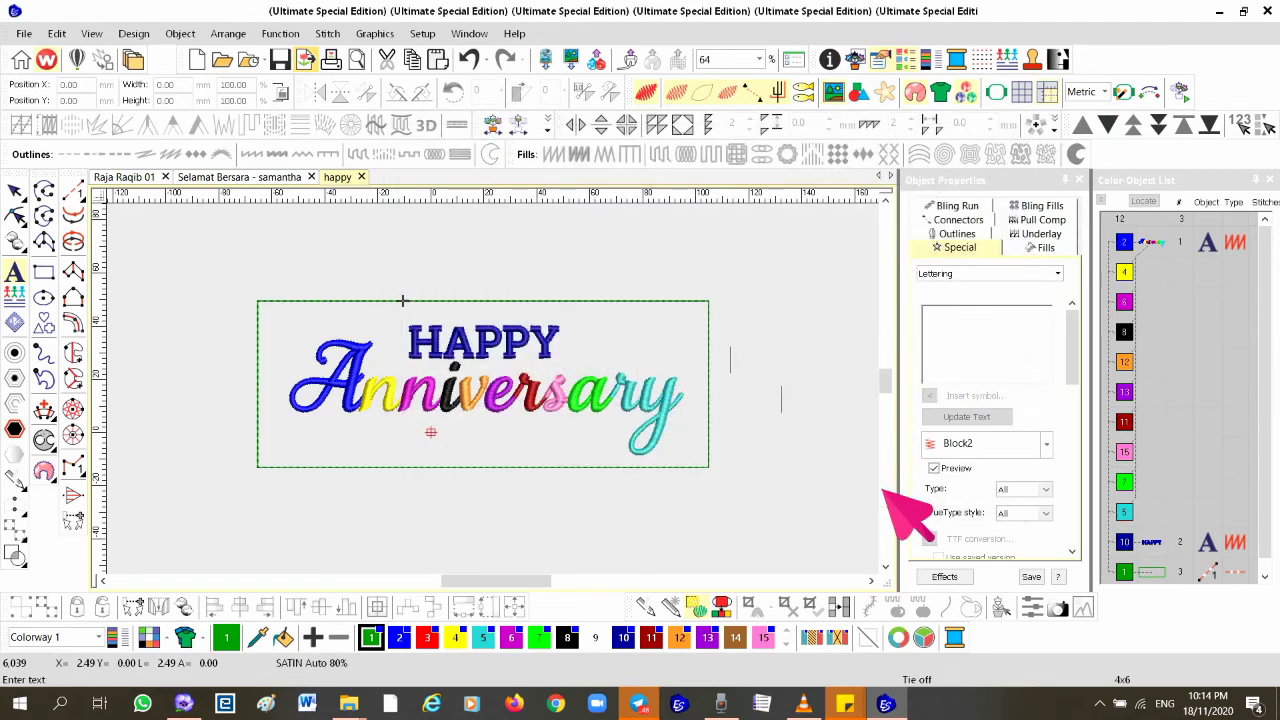
Switch back to PE-Design and open happy2 from the Desktop, discarding the changes to happy.
{"action": "left_click", "coordinate": [183, 704]}
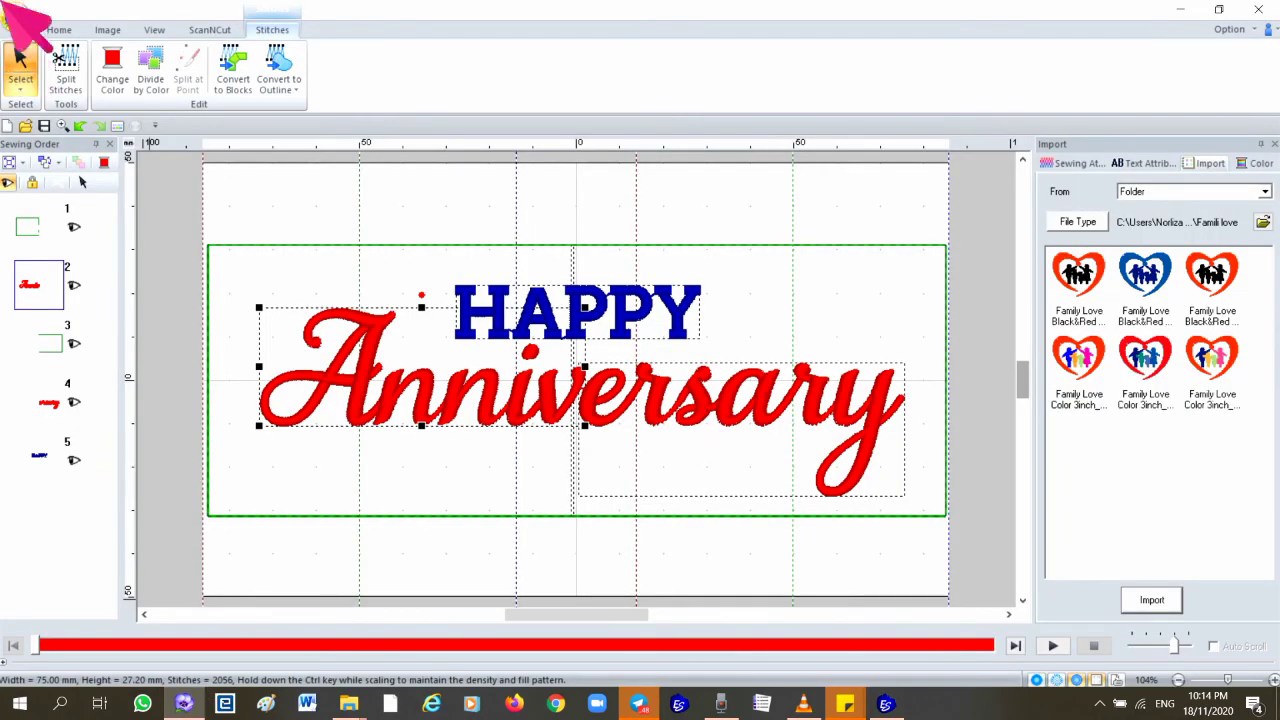
{"action": "left_click", "coordinate": [14, 14]}
{"action": "left_click", "coordinate": [37, 94]}
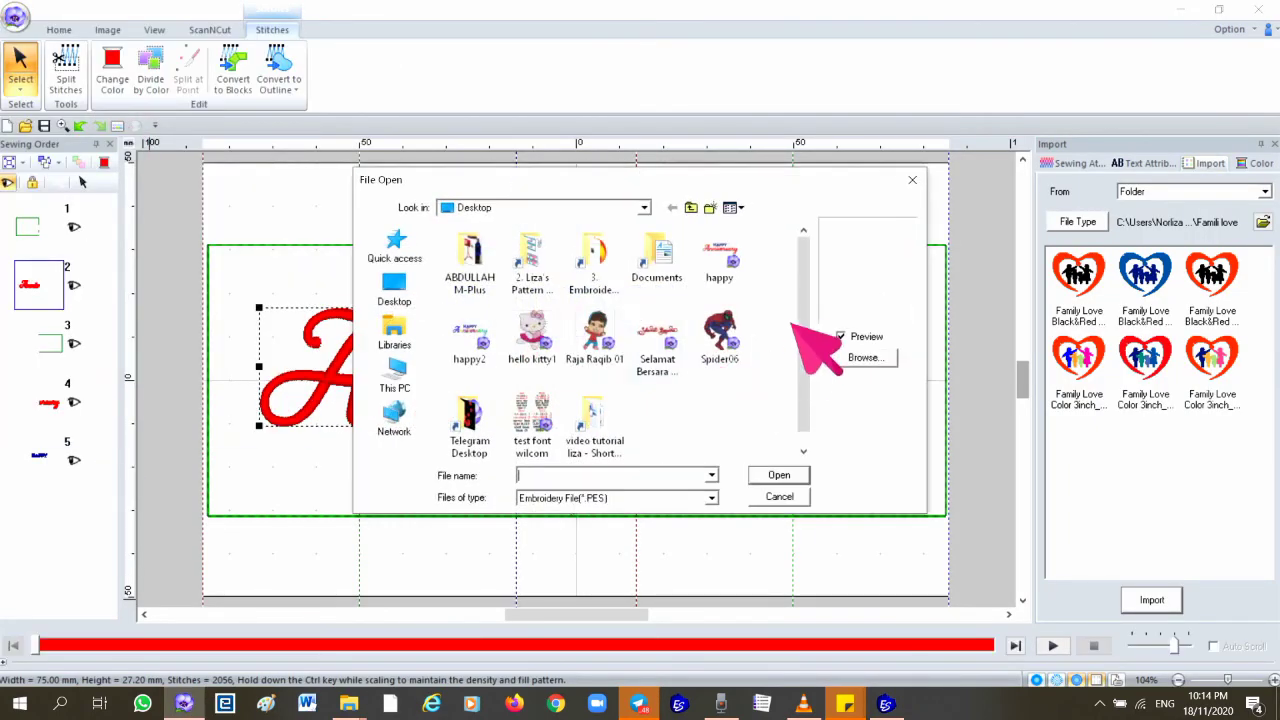
{"action": "left_click", "coordinate": [480, 336]}
{"action": "double_click", "coordinate": [484, 340]}
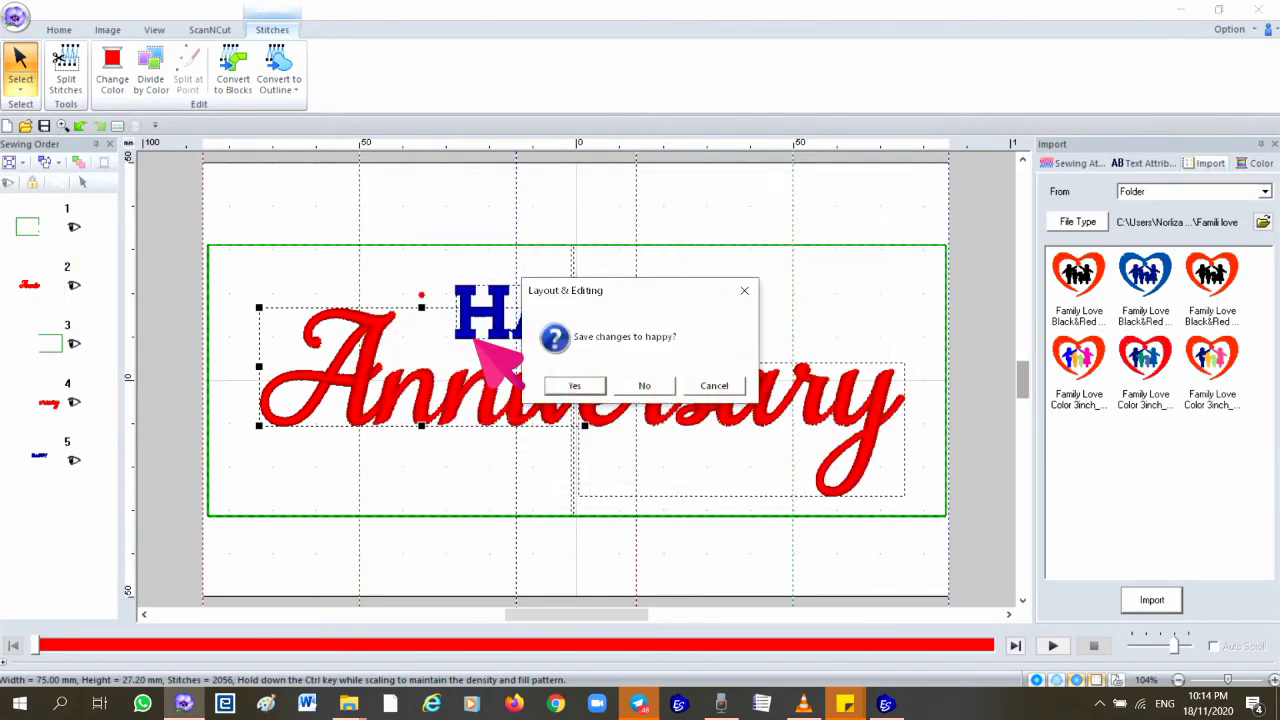
{"action": "left_click", "coordinate": [646, 383]}
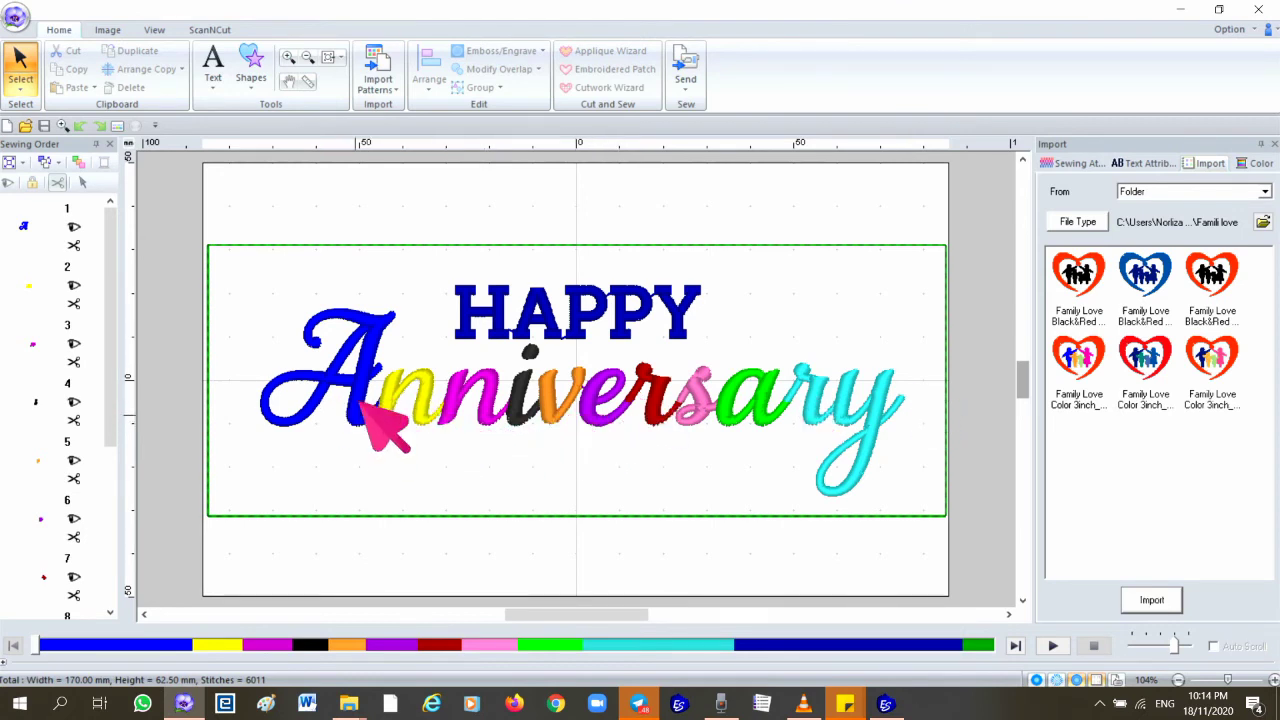
Divide the whole Happy Anniversary stitch design by colour into separate objects.
{"action": "left_click", "coordinate": [470, 390]}
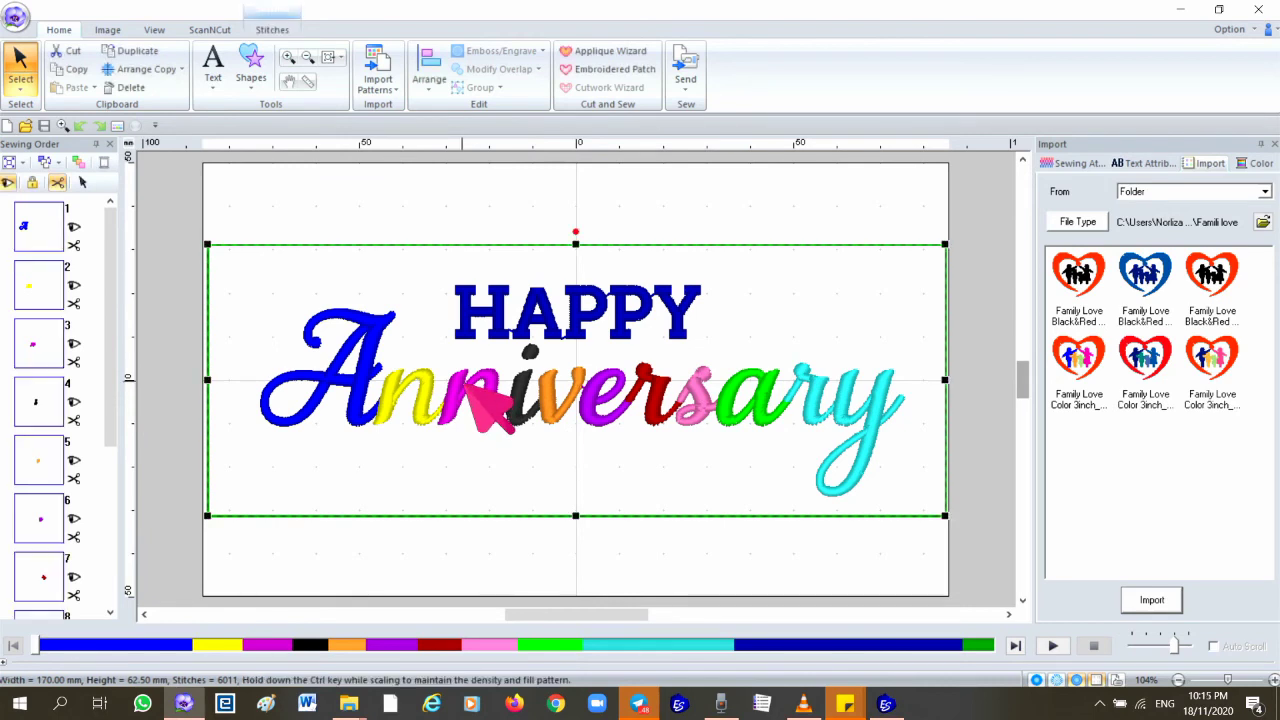
{"action": "left_click", "coordinate": [272, 29]}
{"action": "left_click", "coordinate": [151, 72]}
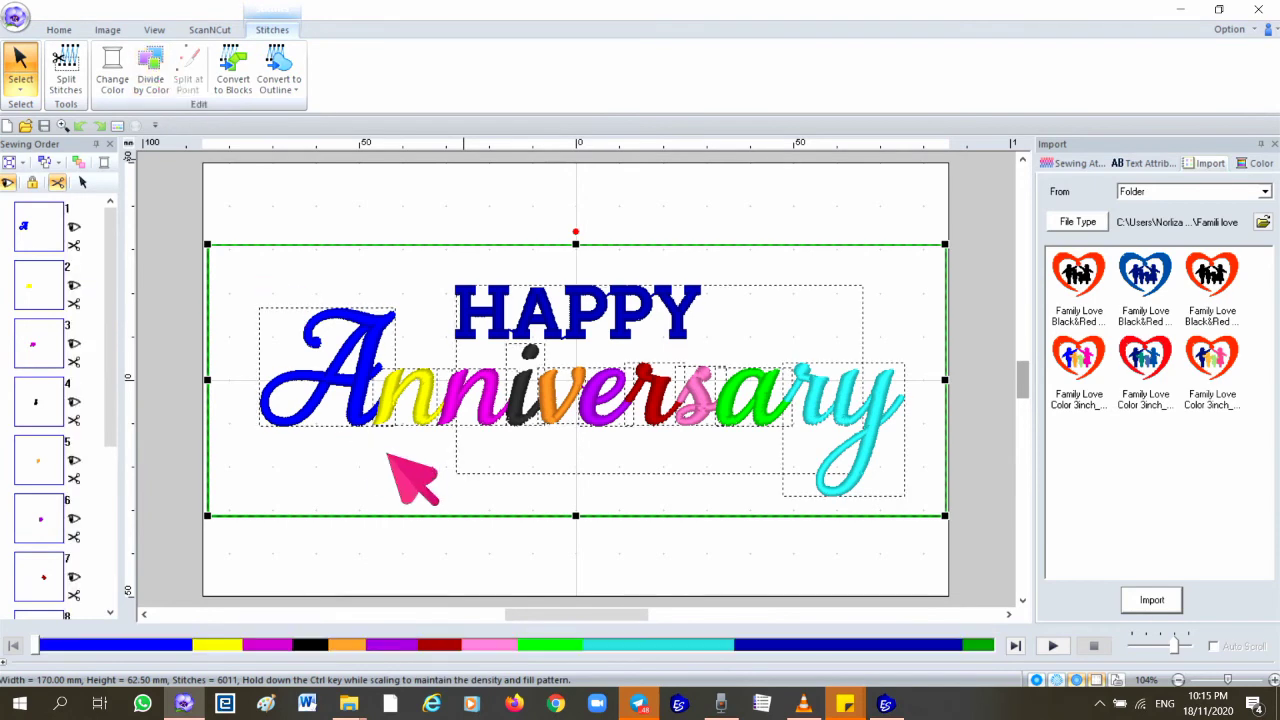
{"action": "left_click", "coordinate": [465, 543]}
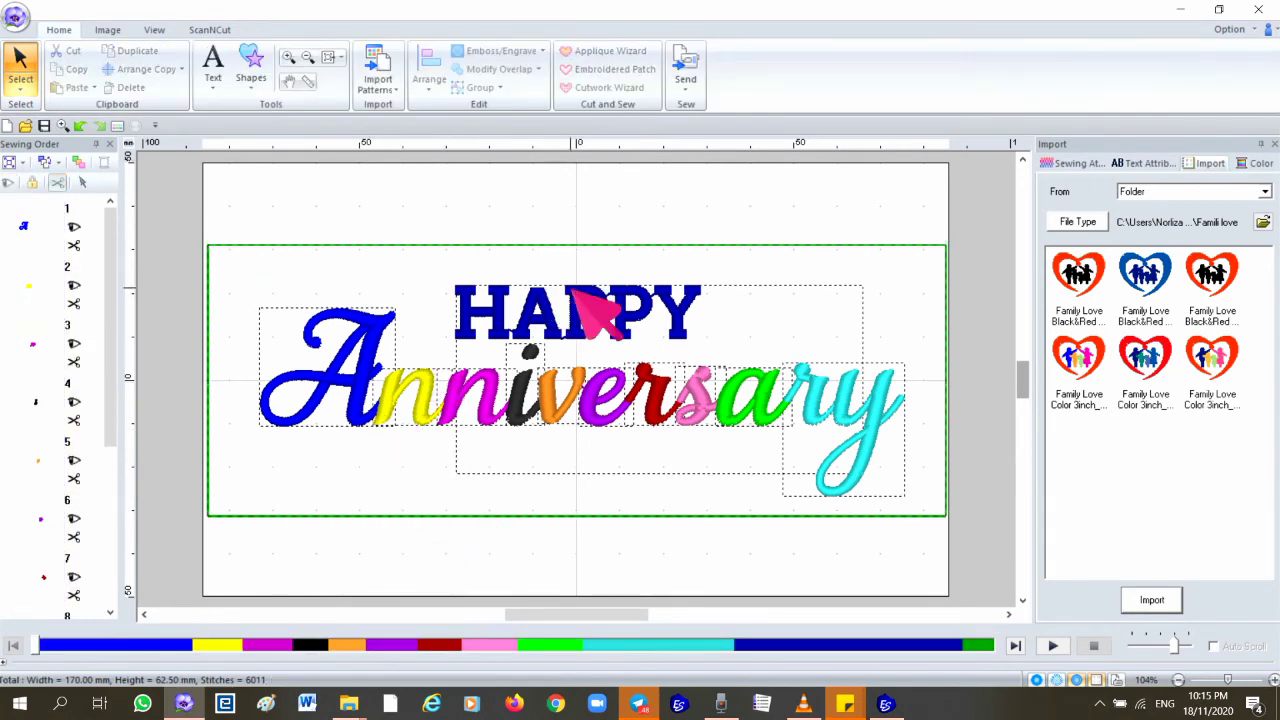
Check that each coloured letter of Anniversary can be selected as its own stitch object.
{"action": "left_click", "coordinate": [404, 396]}
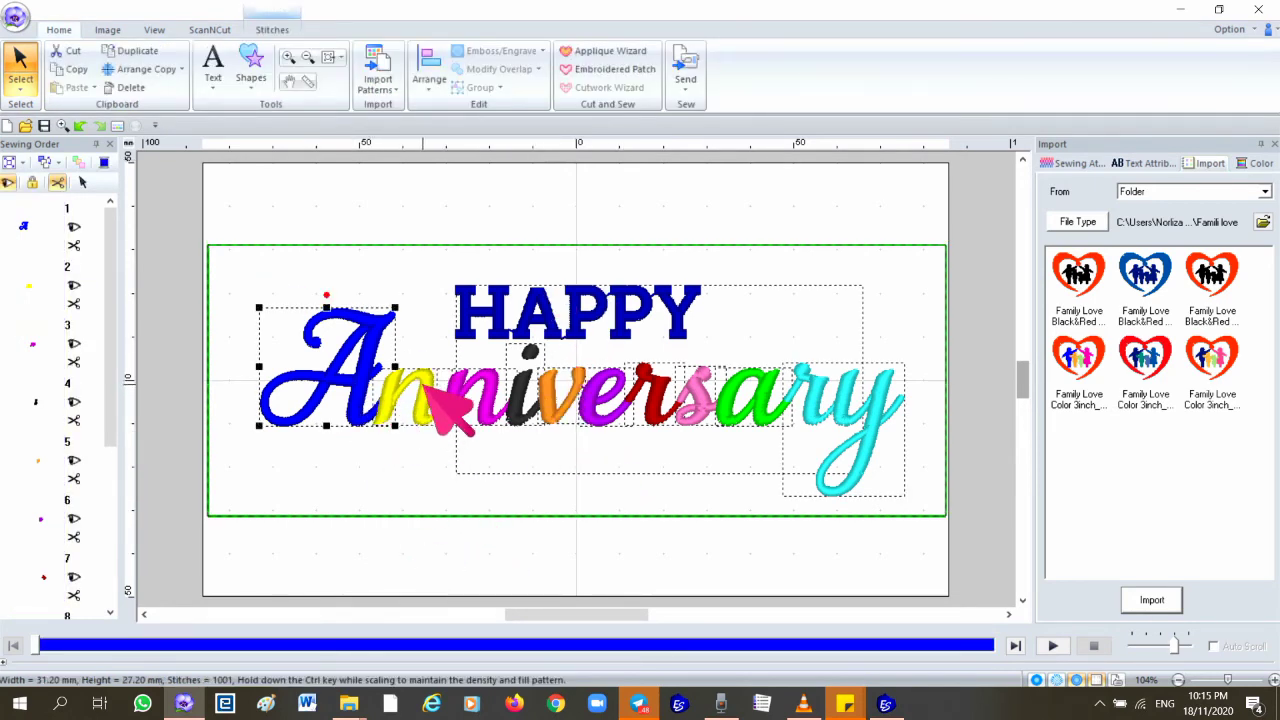
{"action": "left_click", "coordinate": [425, 390]}
{"action": "left_click", "coordinate": [497, 386]}
{"action": "left_click", "coordinate": [540, 380]}
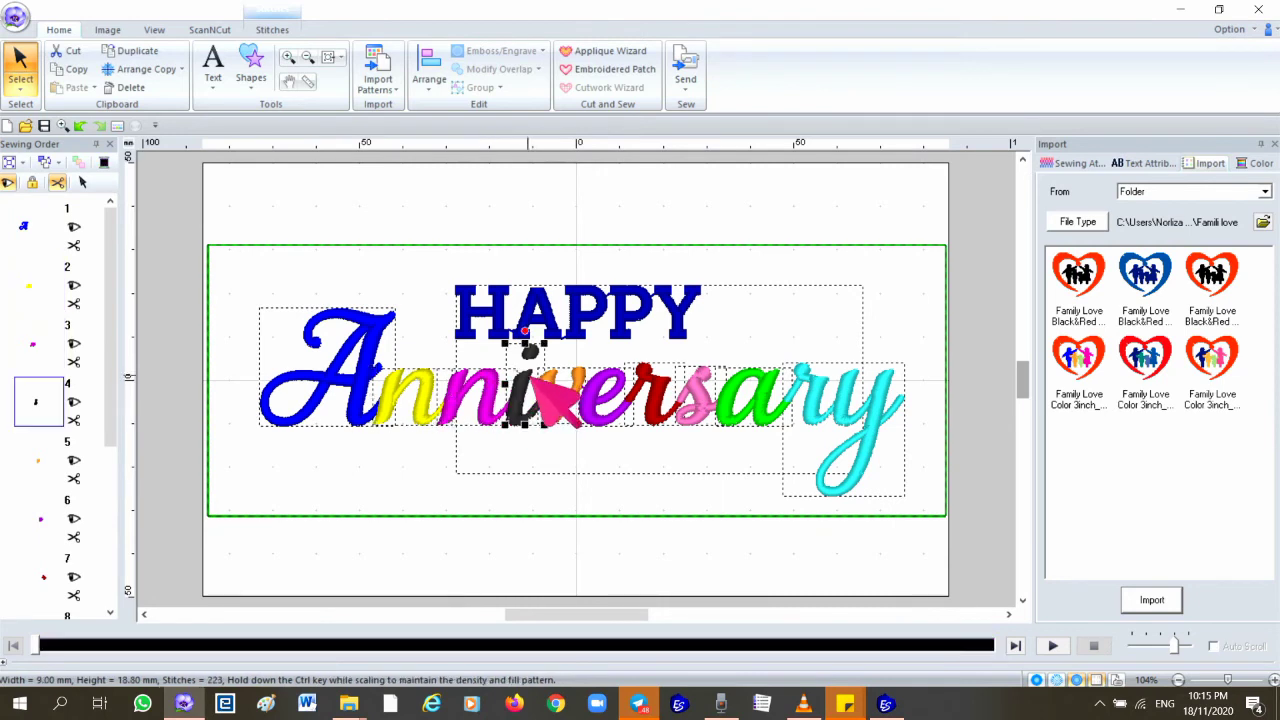
{"action": "left_click", "coordinate": [582, 402]}
{"action": "left_click", "coordinate": [620, 400]}
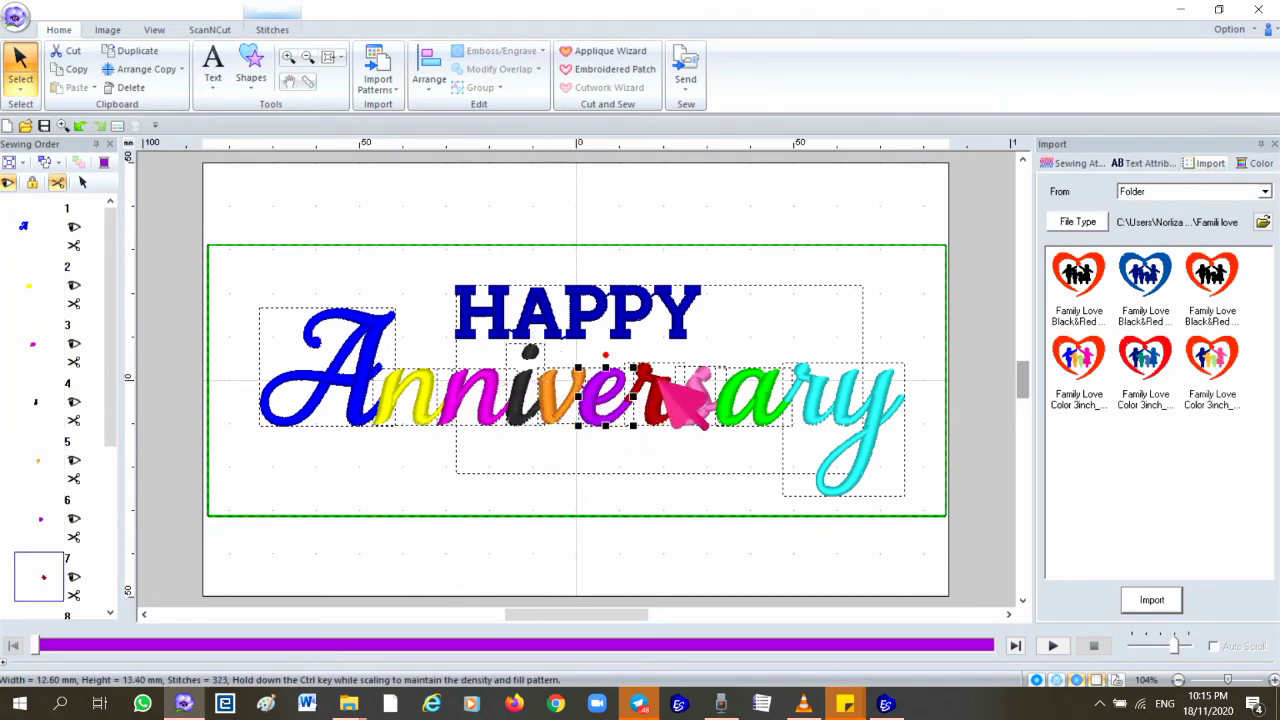
{"action": "left_click", "coordinate": [660, 395]}
{"action": "left_click", "coordinate": [705, 395]}
{"action": "left_click", "coordinate": [765, 385]}
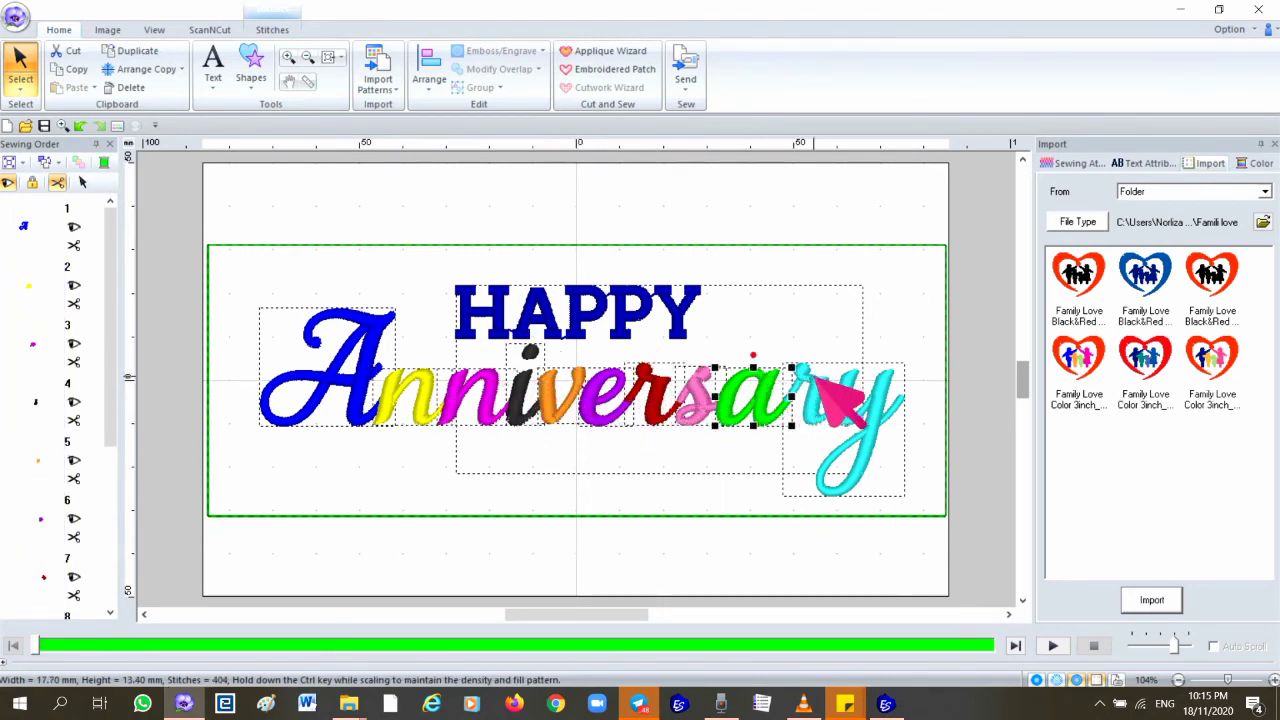
{"action": "left_click", "coordinate": [835, 415]}
{"action": "left_click", "coordinate": [865, 345]}
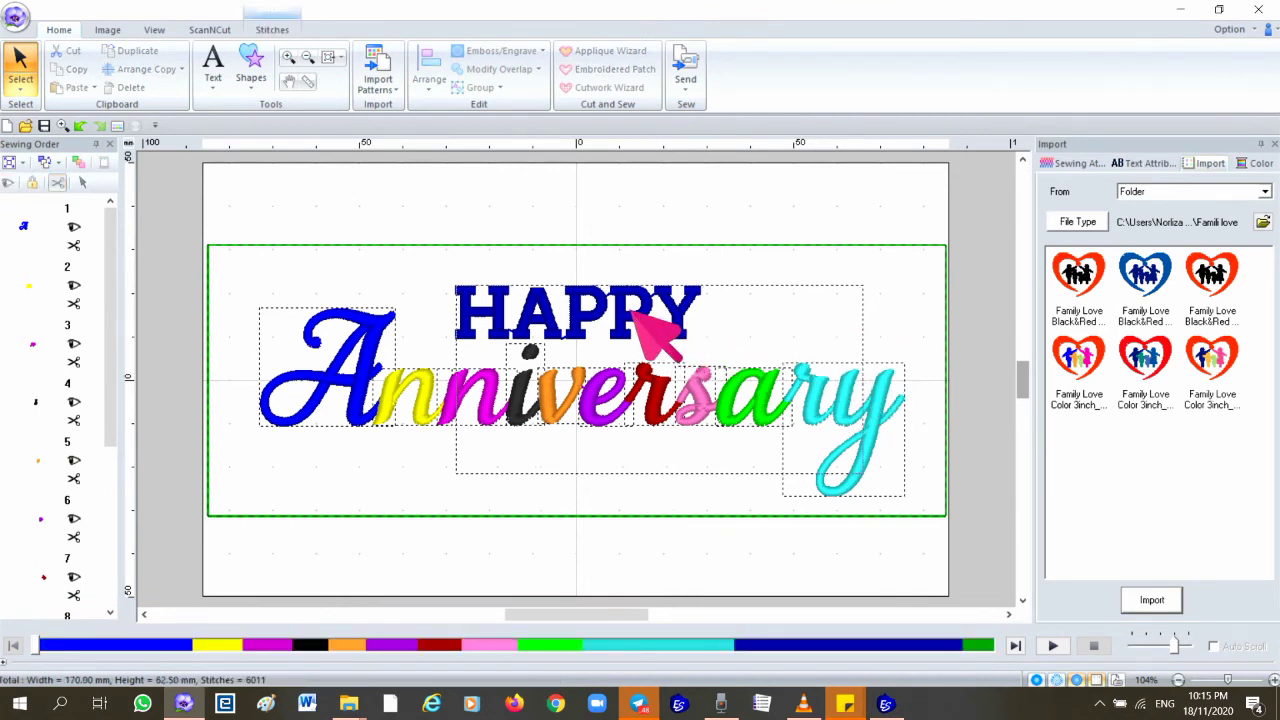
Delete the stray stitch point below and beyond the blue HAPPY lettering so its outline fits the word.
{"action": "left_click", "coordinate": [638, 315]}
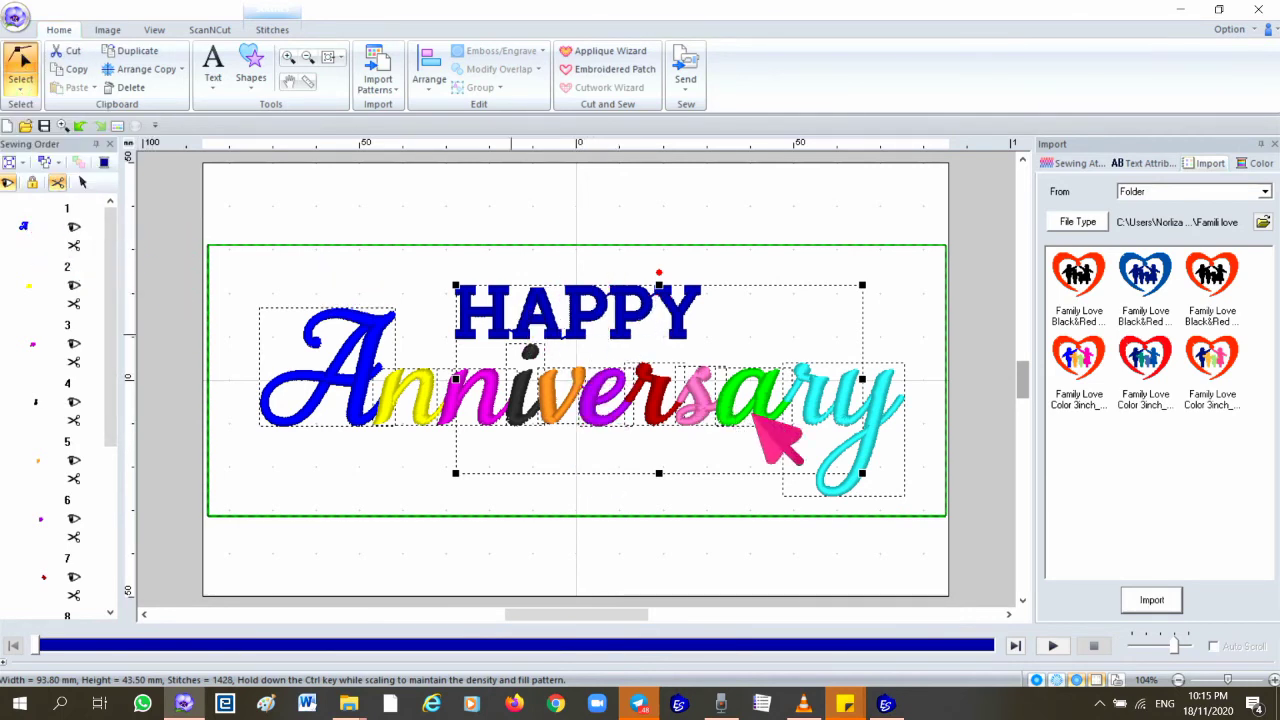
{"action": "left_click", "coordinate": [905, 460]}
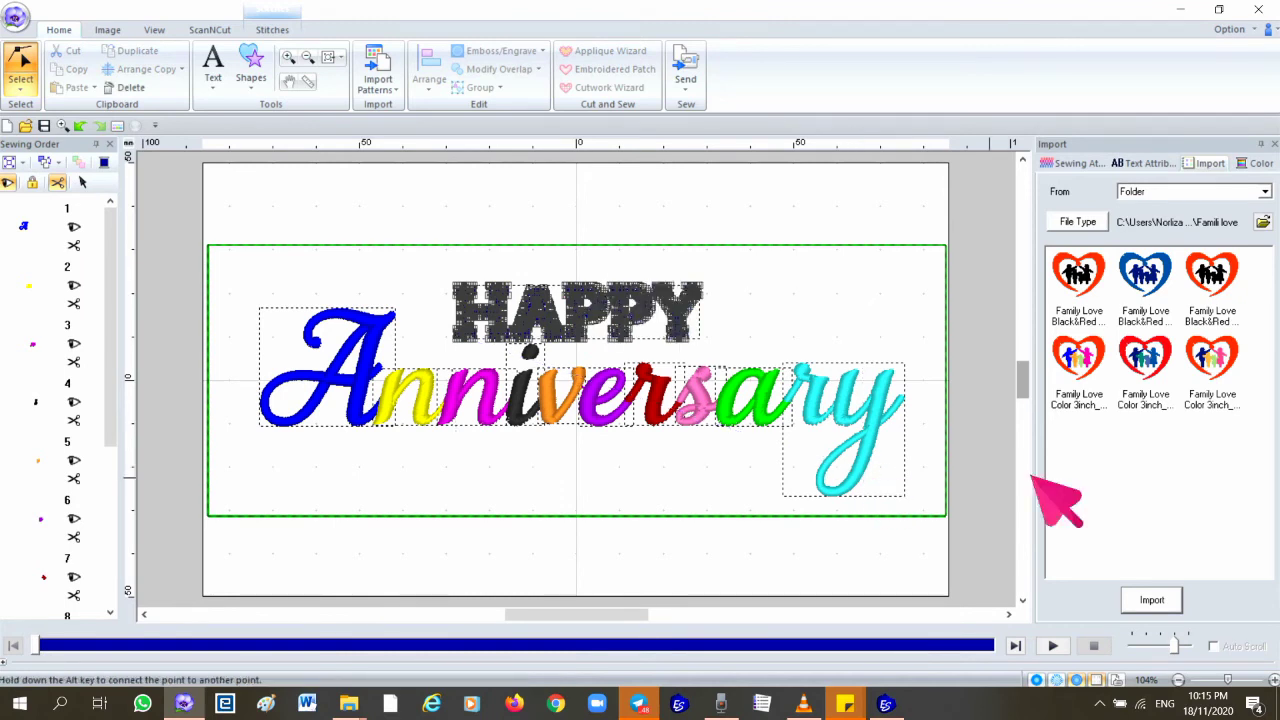
{"action": "left_click", "coordinate": [82, 182]}
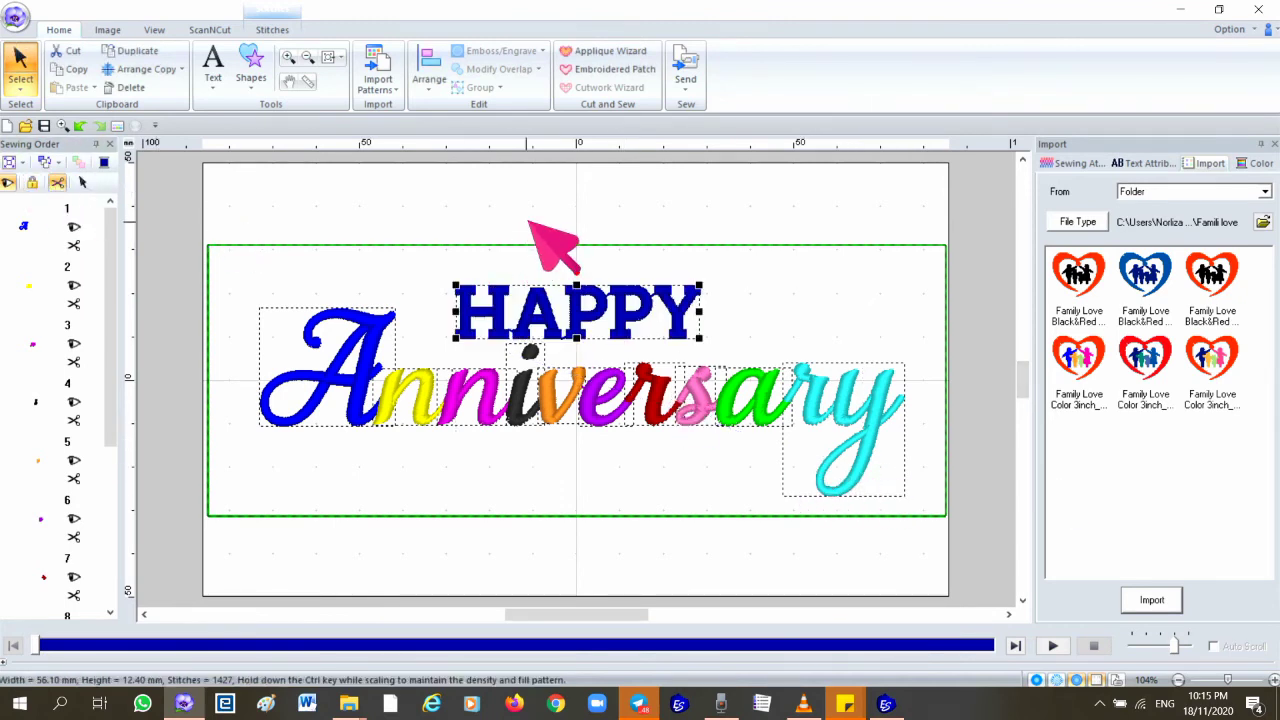
Examine the dimensions and colour change list of happy2 in the design properties.
{"action": "left_click", "coordinate": [16, 17]}
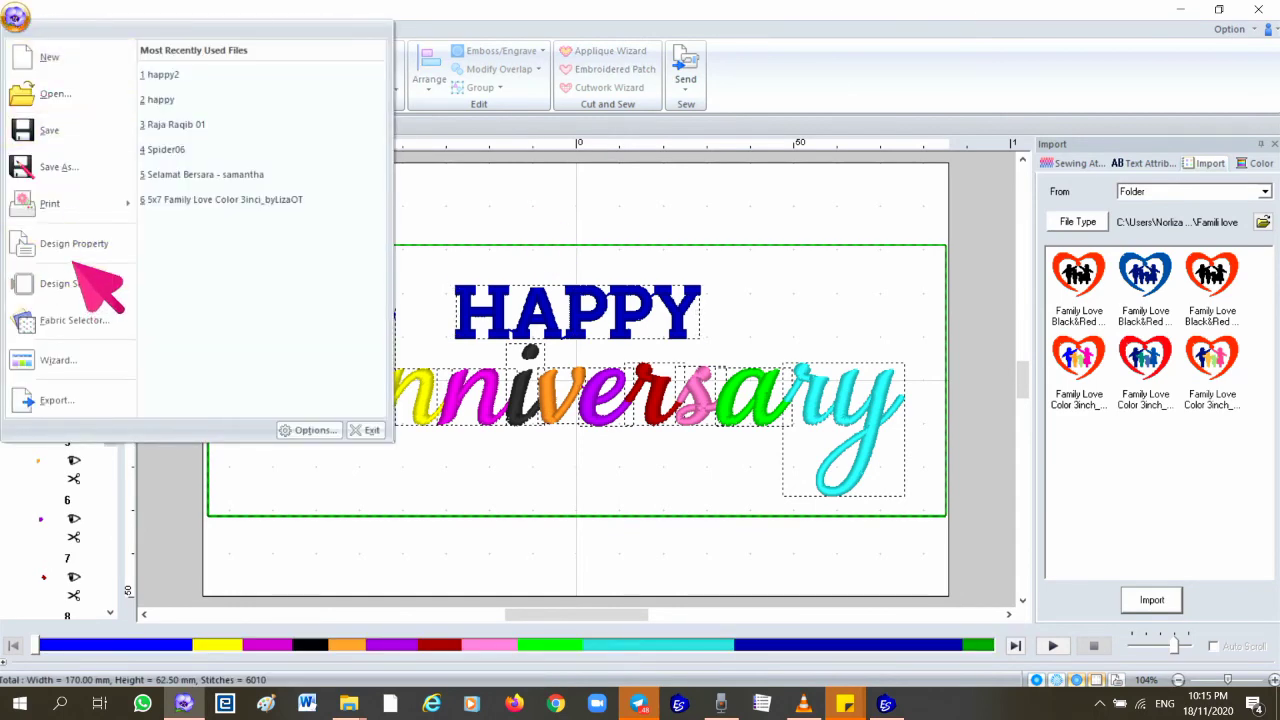
{"action": "left_click", "coordinate": [70, 246]}
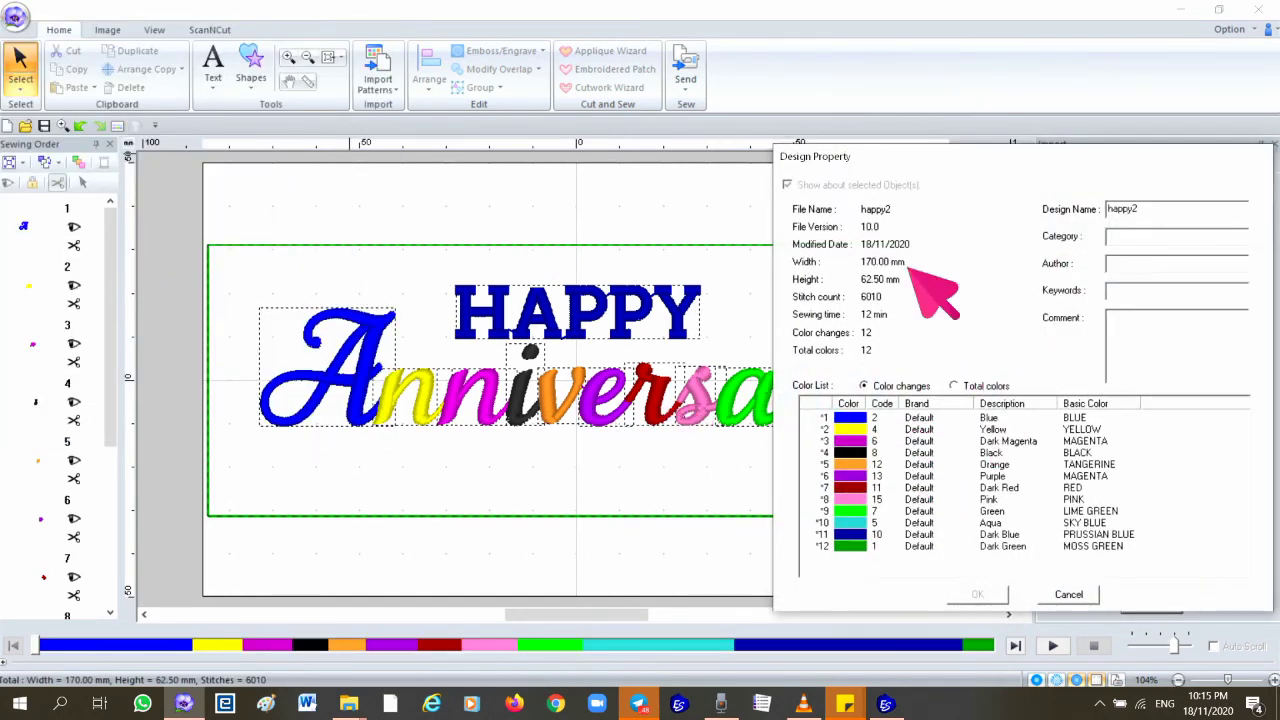
{"action": "left_click", "coordinate": [1066, 594]}
Split the green border's stitches vertically at the design's centre by outlining its left half with the Split Stitches tool.
{"action": "left_click", "coordinate": [486, 517]}
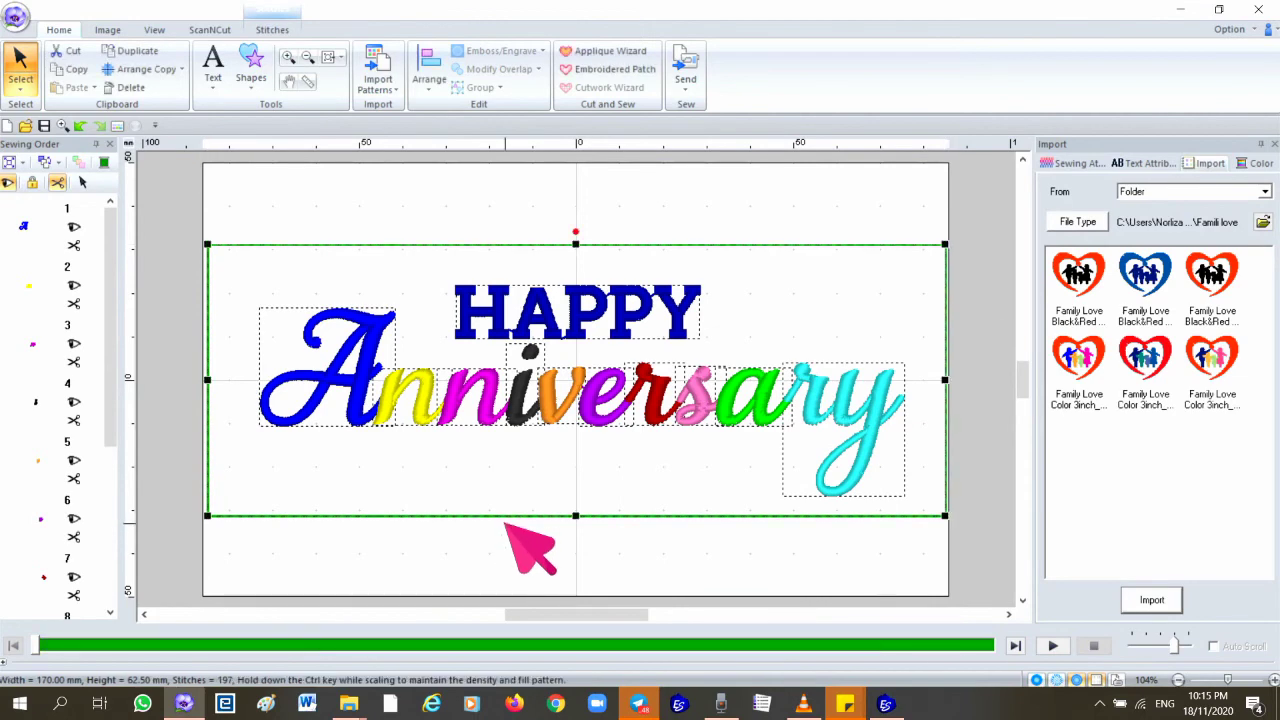
{"action": "left_click", "coordinate": [276, 26]}
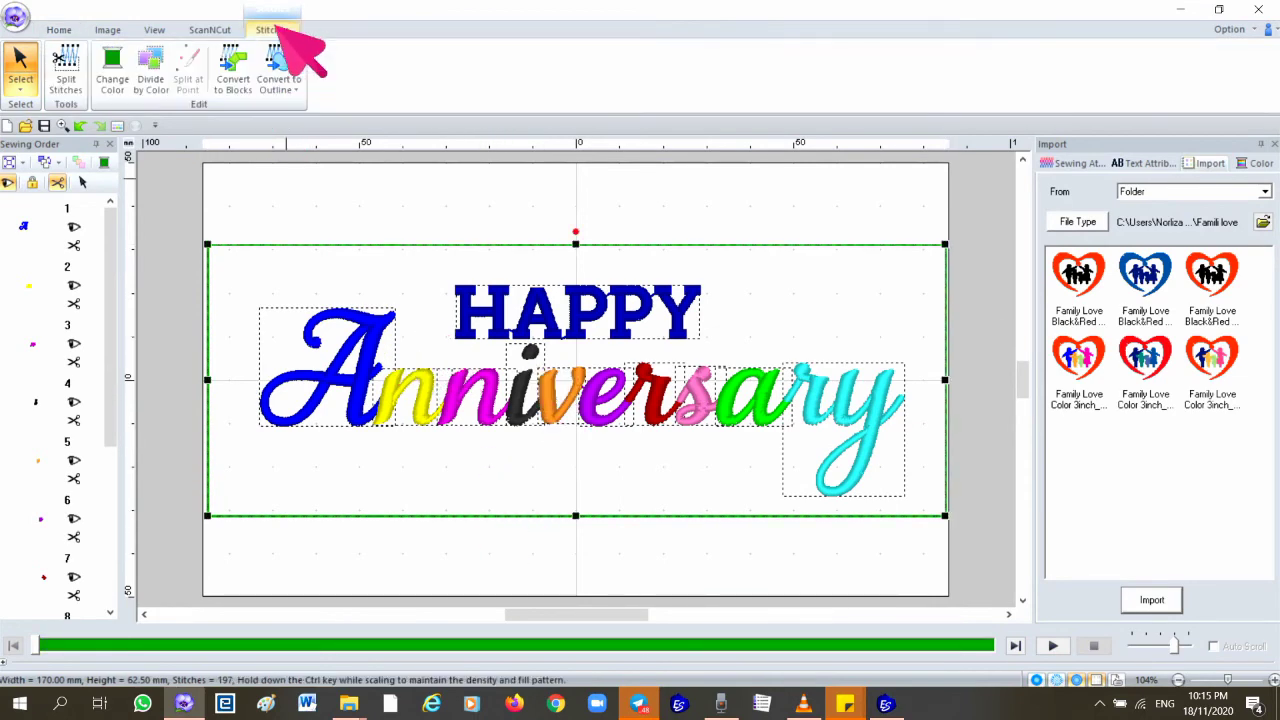
{"action": "left_click", "coordinate": [66, 70]}
{"action": "left_click", "coordinate": [575, 221]}
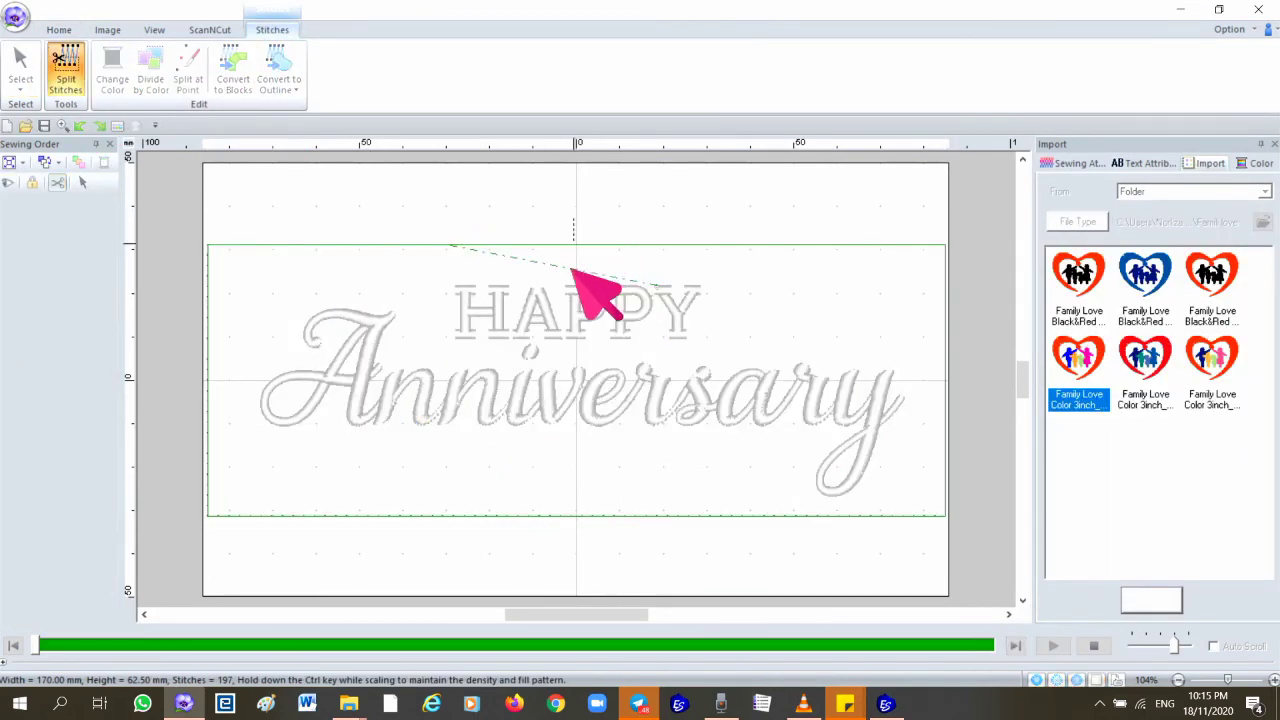
{"action": "left_click", "coordinate": [578, 563]}
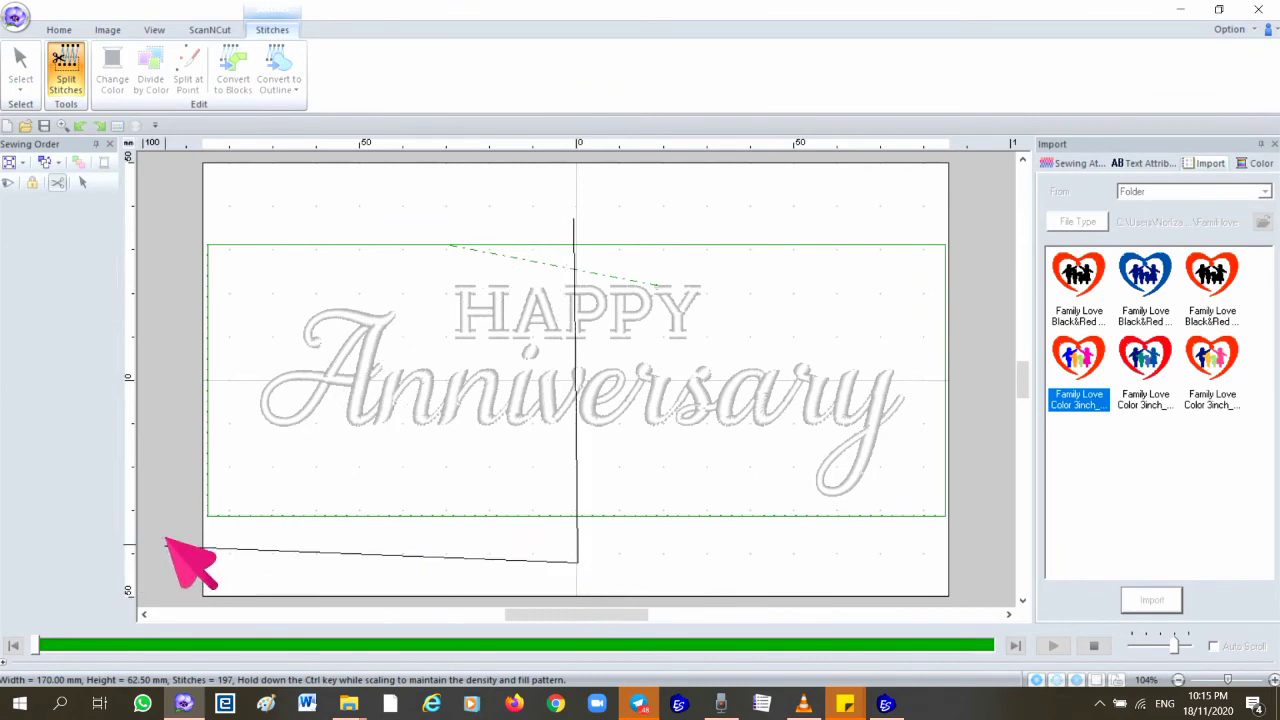
{"action": "left_click", "coordinate": [165, 545]}
{"action": "double_click", "coordinate": [168, 226]}
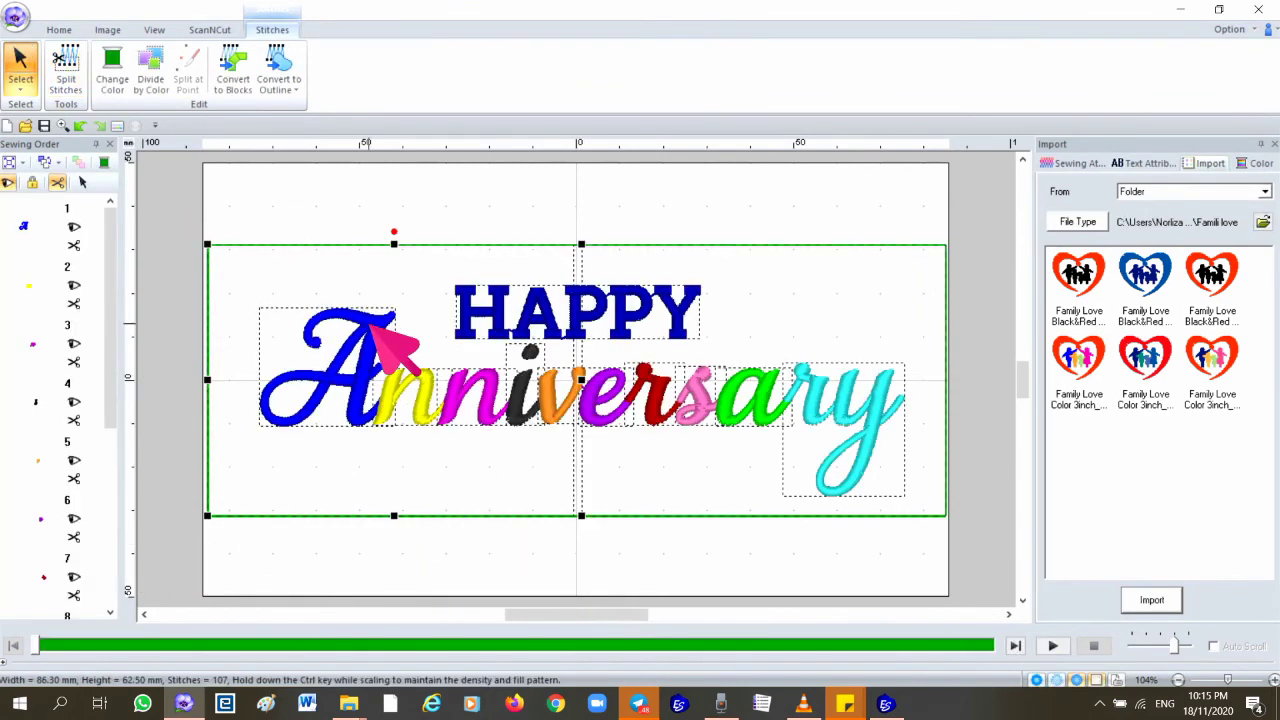
{"action": "key", "text": "Escape"}
Review the dimensions, stitch count and colour change list of the split design in its design properties.
{"action": "left_click", "coordinate": [15, 17]}
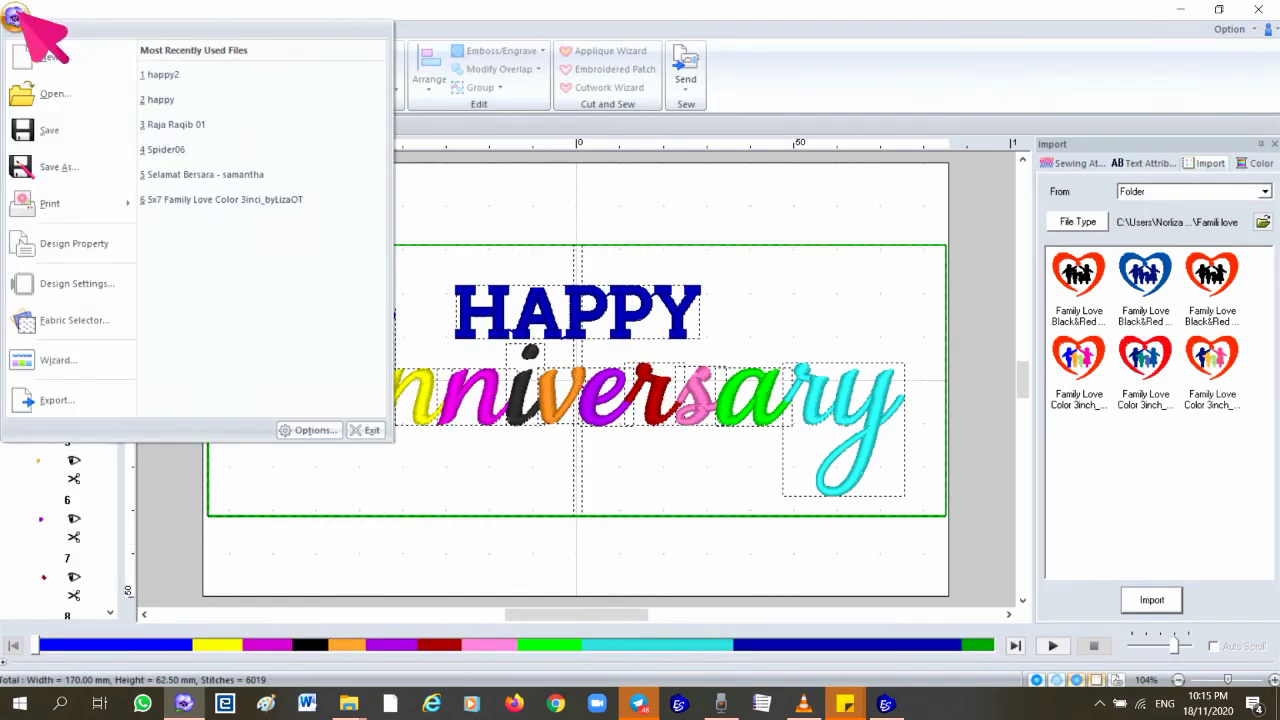
{"action": "left_click", "coordinate": [60, 245]}
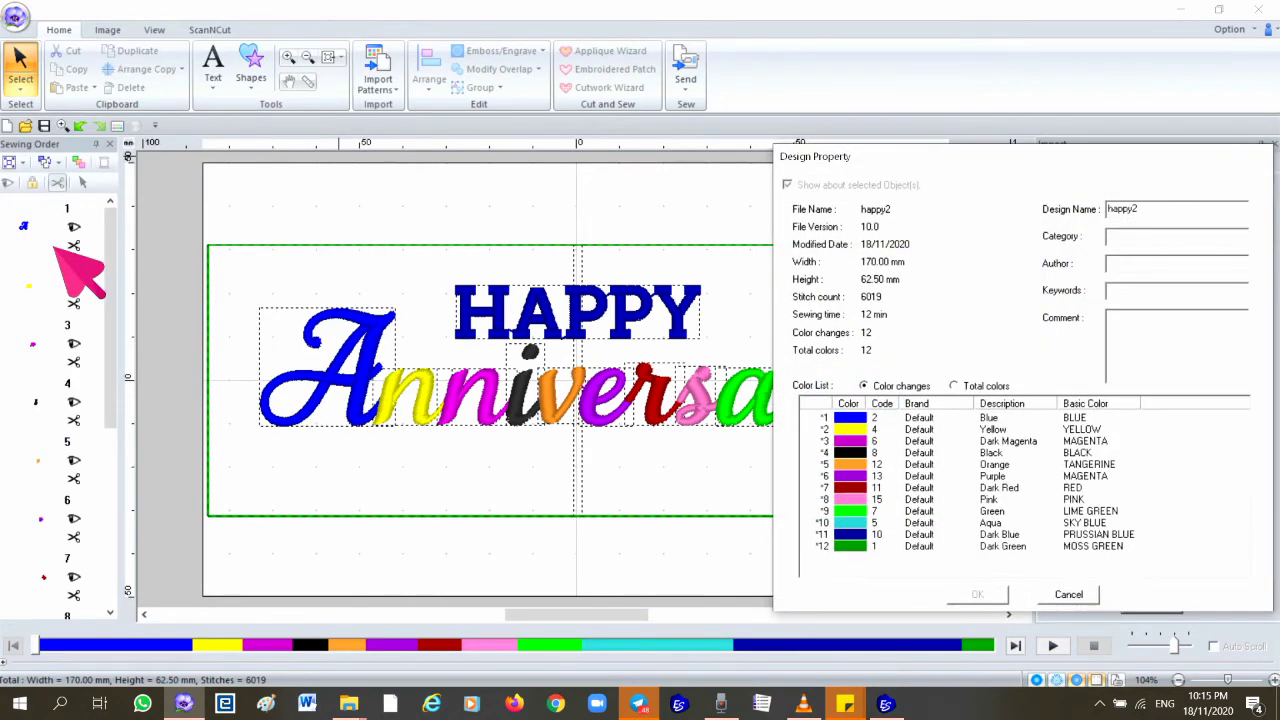
{"action": "left_click", "coordinate": [1060, 594]}
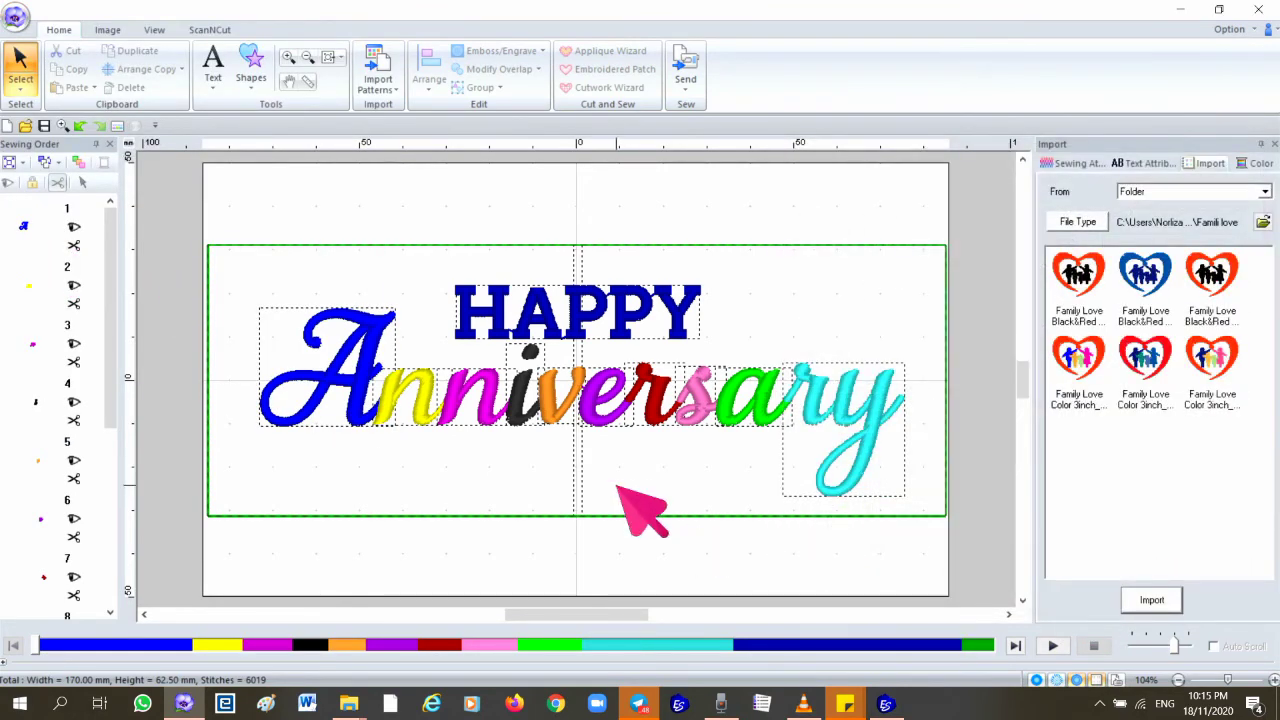
Check that the letters e, v and second n near the border split are separate stitch objects.
{"action": "left_click", "coordinate": [598, 410]}
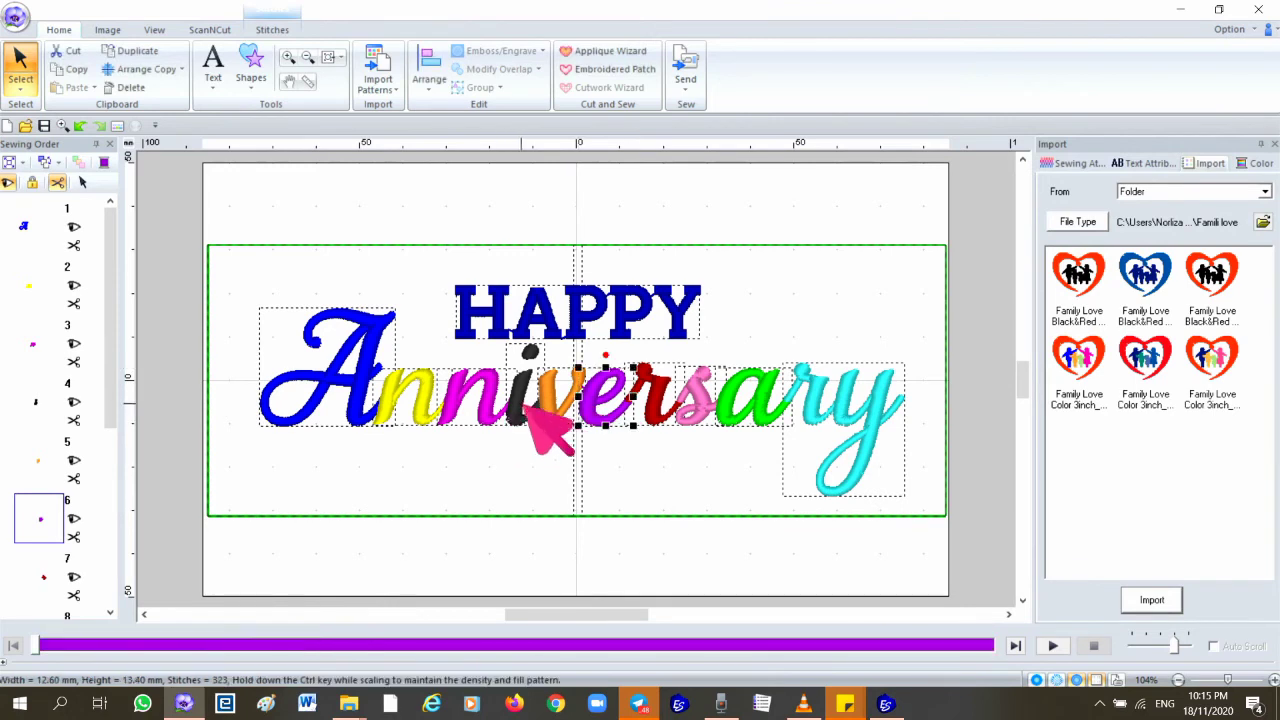
{"action": "left_click", "coordinate": [550, 400]}
{"action": "left_click", "coordinate": [503, 410]}
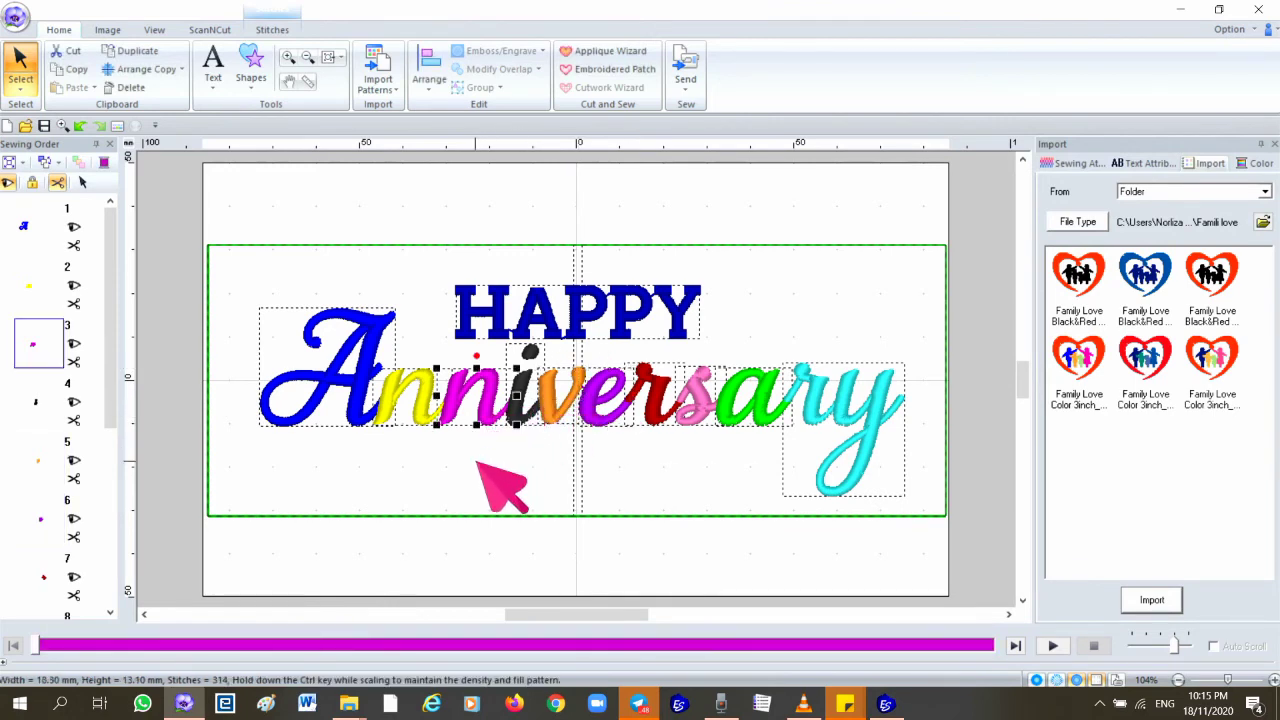
{"action": "left_click", "coordinate": [476, 462]}
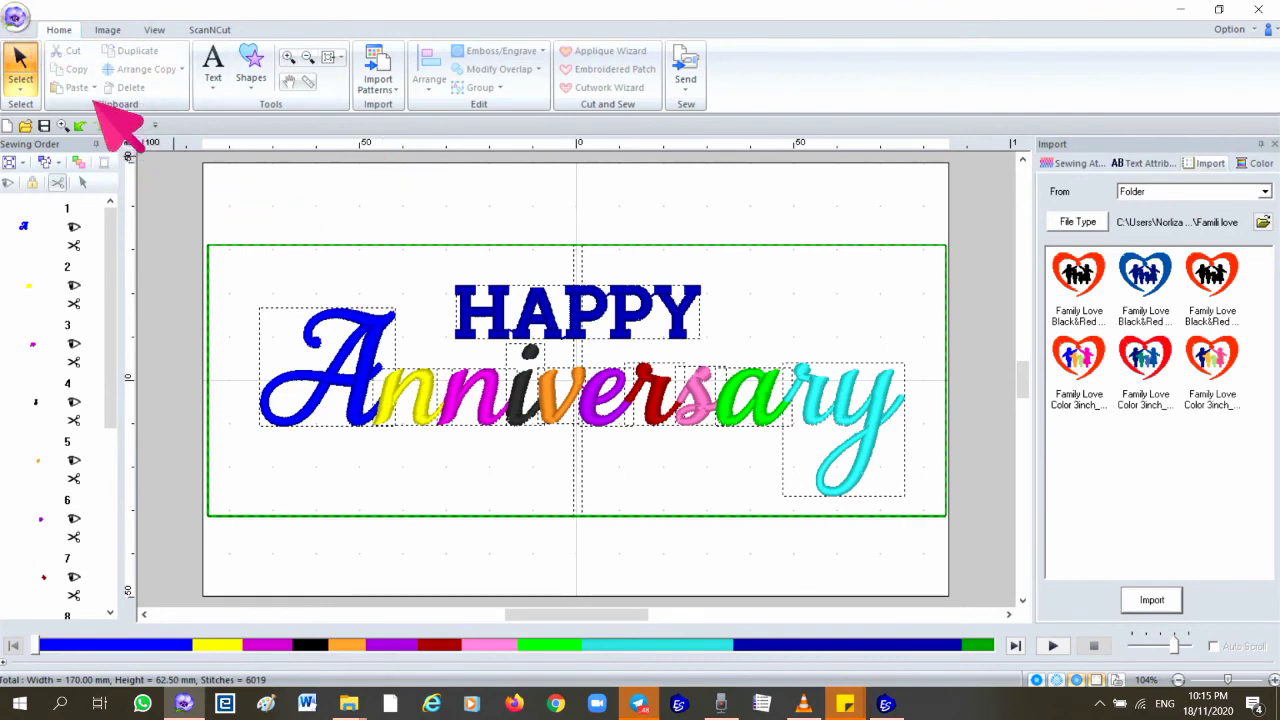
Set the design page to the single-needle machine type with the multi-position 100 x 172 mm hoop rotated 90 degrees.
{"action": "left_click", "coordinate": [15, 15]}
{"action": "left_click", "coordinate": [77, 284]}
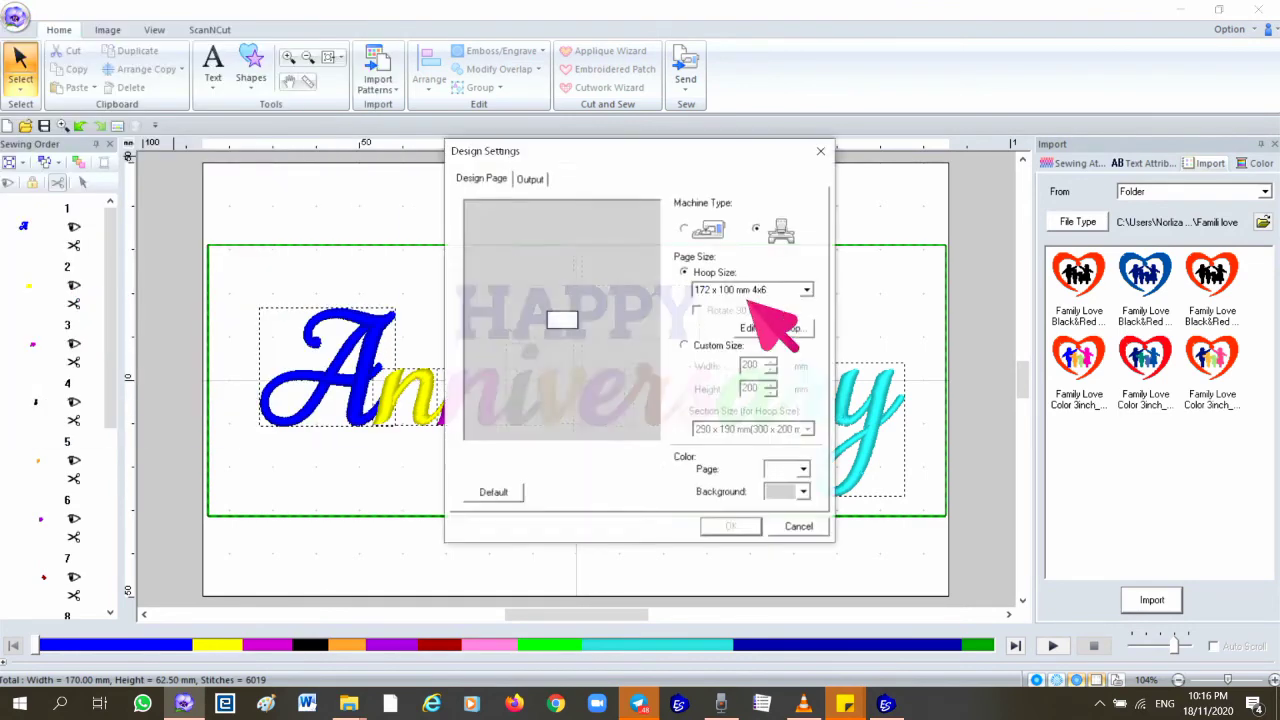
{"action": "left_click", "coordinate": [707, 230]}
{"action": "left_click", "coordinate": [760, 290]}
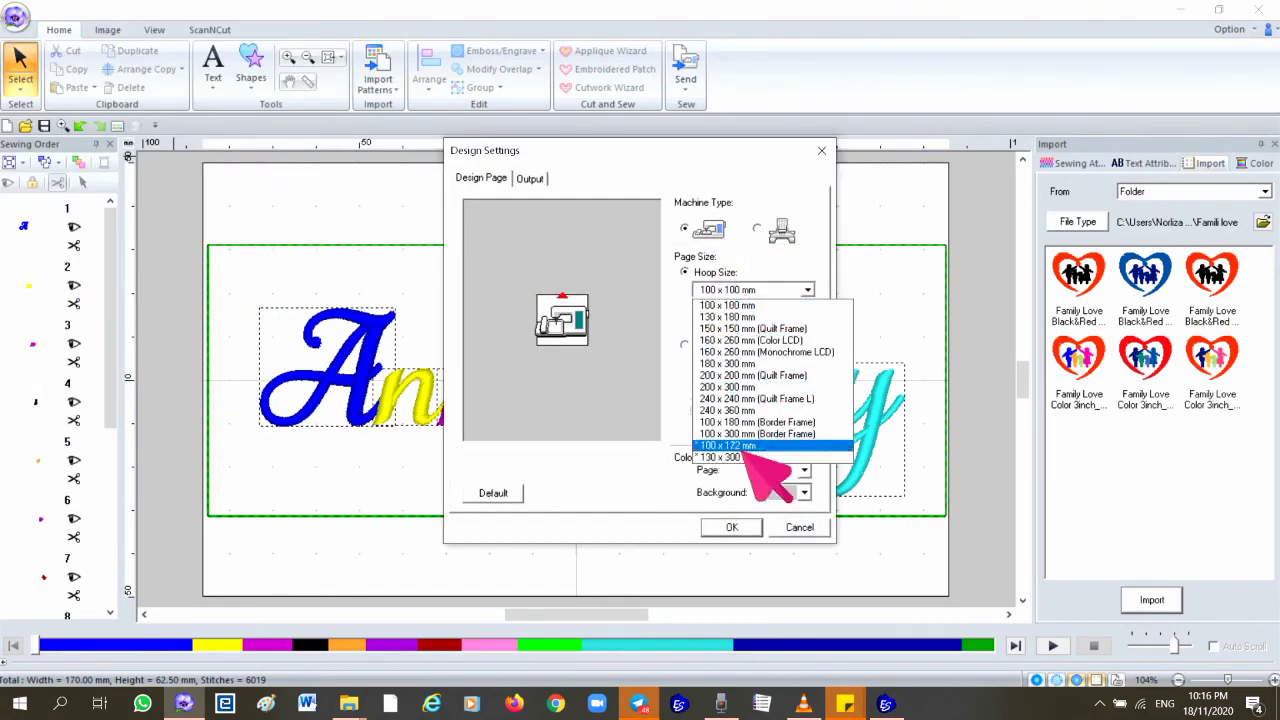
{"action": "left_click", "coordinate": [765, 445]}
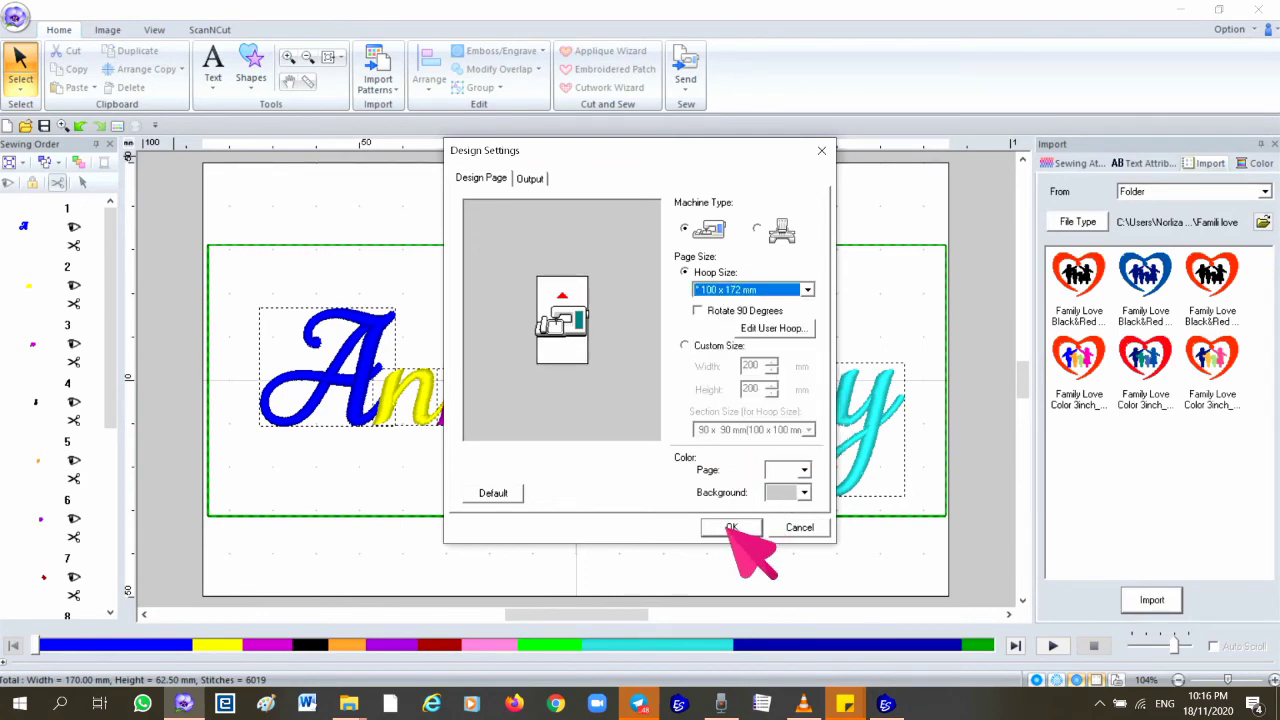
{"action": "left_click", "coordinate": [700, 310]}
{"action": "left_click", "coordinate": [733, 526]}
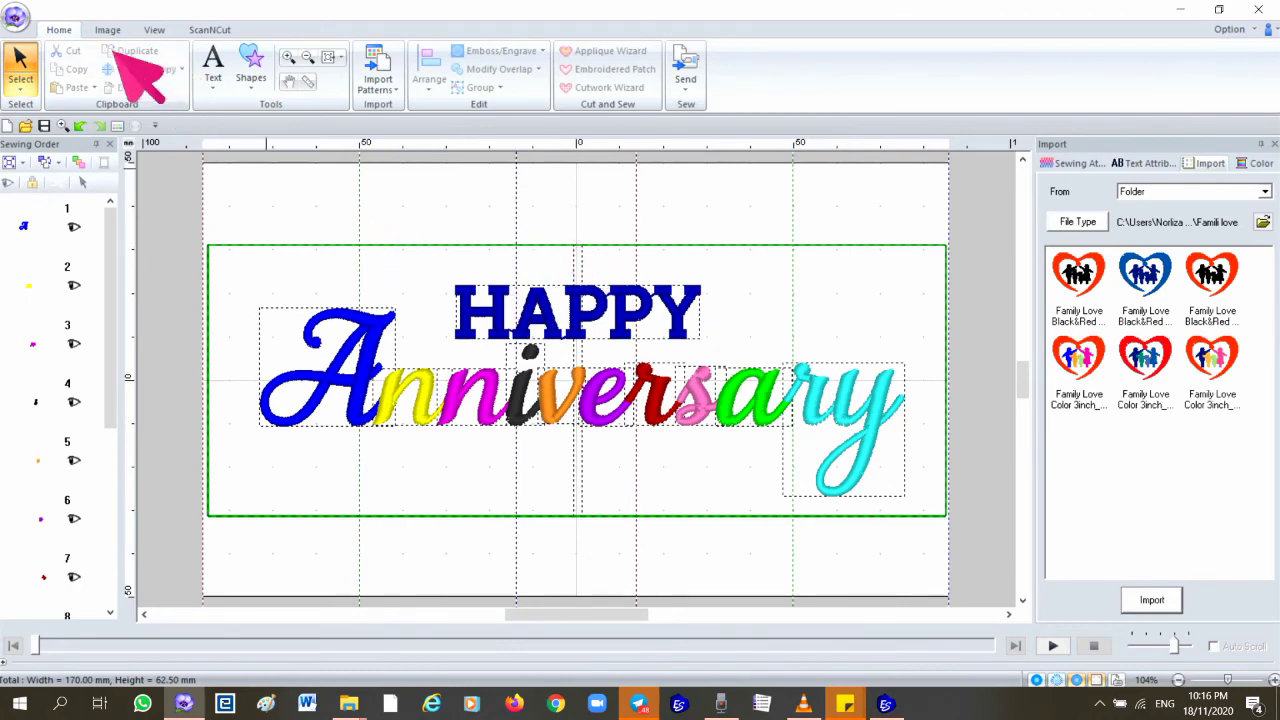
Examine which letters and border parts fall in each of the five hoop positions in the design properties.
{"action": "left_click", "coordinate": [16, 16]}
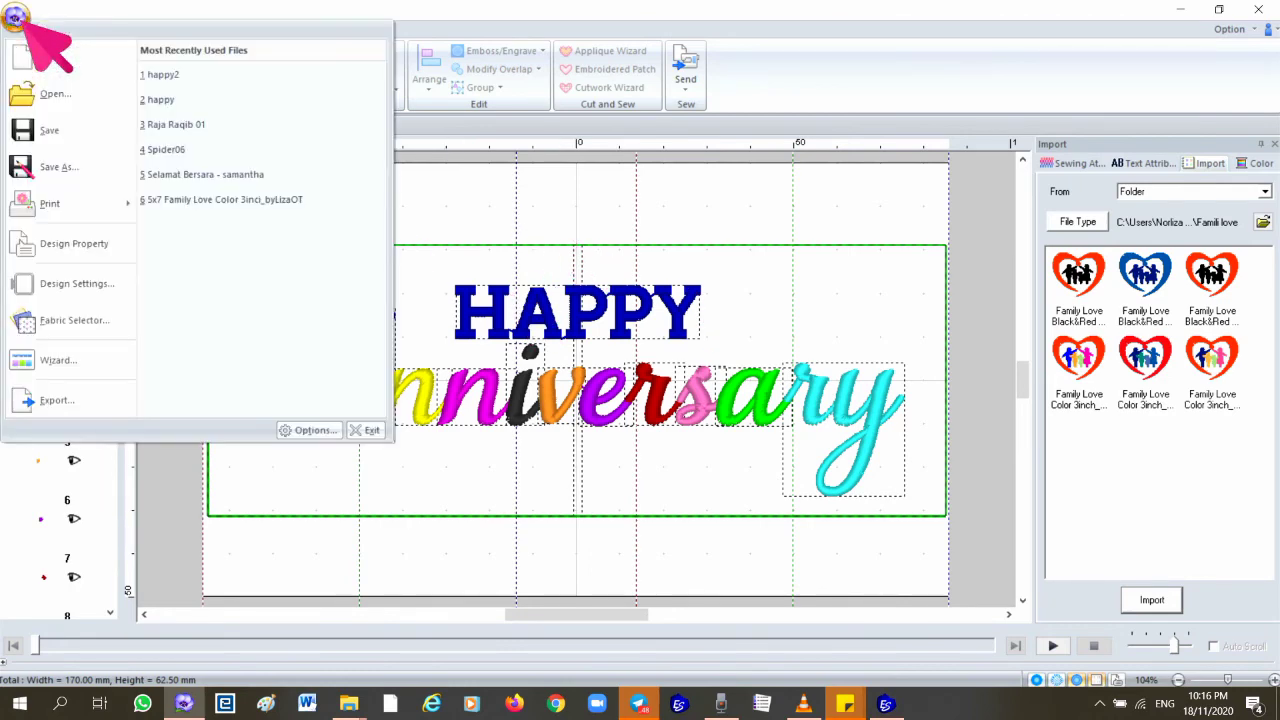
{"action": "left_click", "coordinate": [68, 246]}
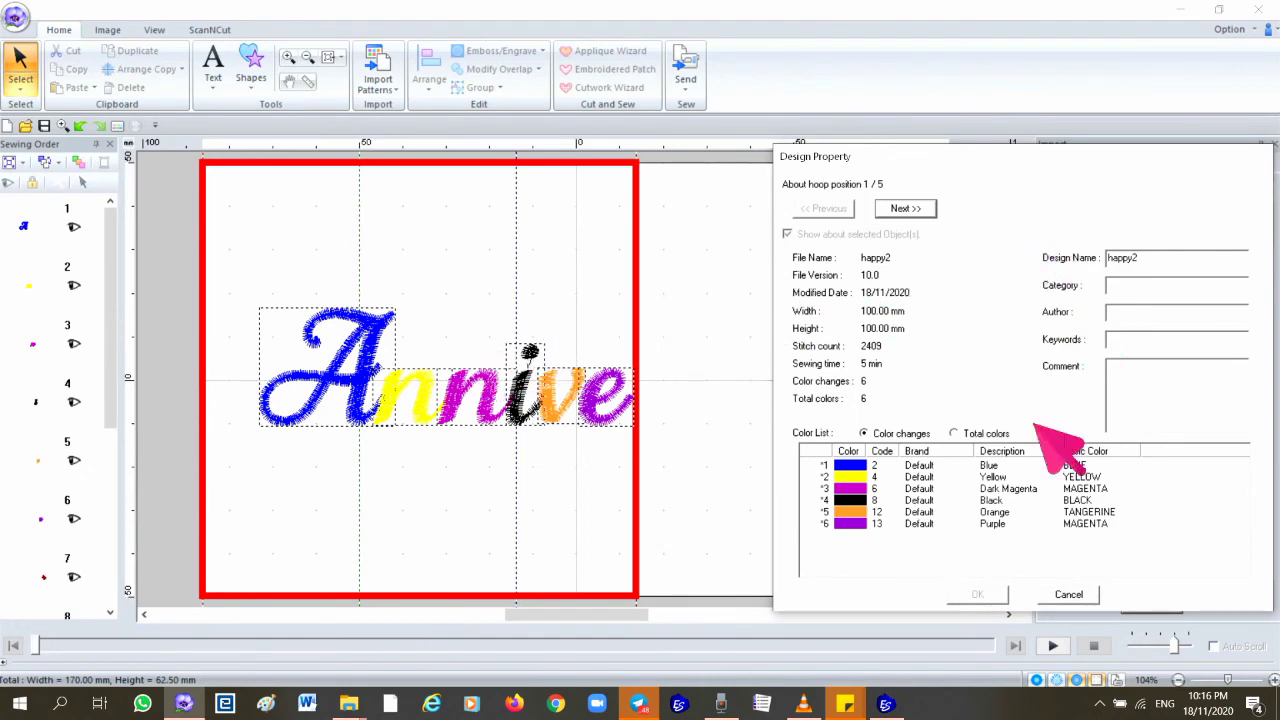
{"action": "left_click_drag", "start_coordinate": [955, 166], "coordinate": [942, 79]}
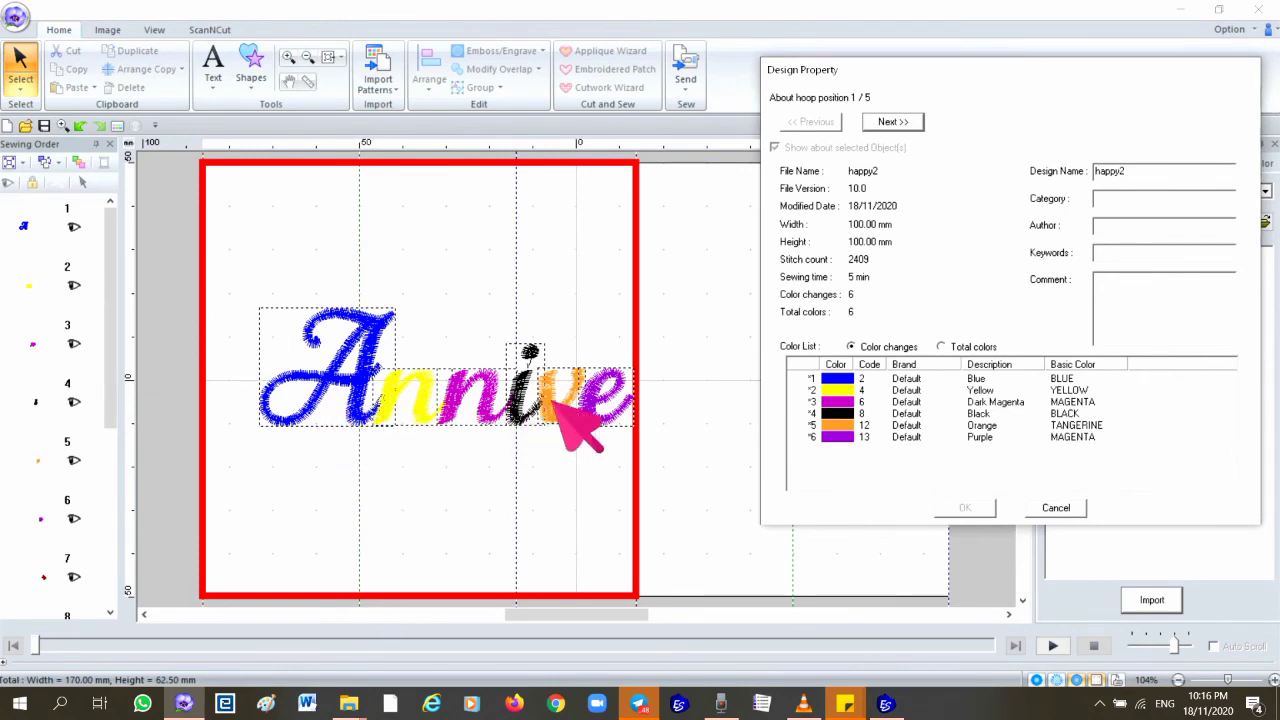
{"action": "left_click", "coordinate": [893, 122]}
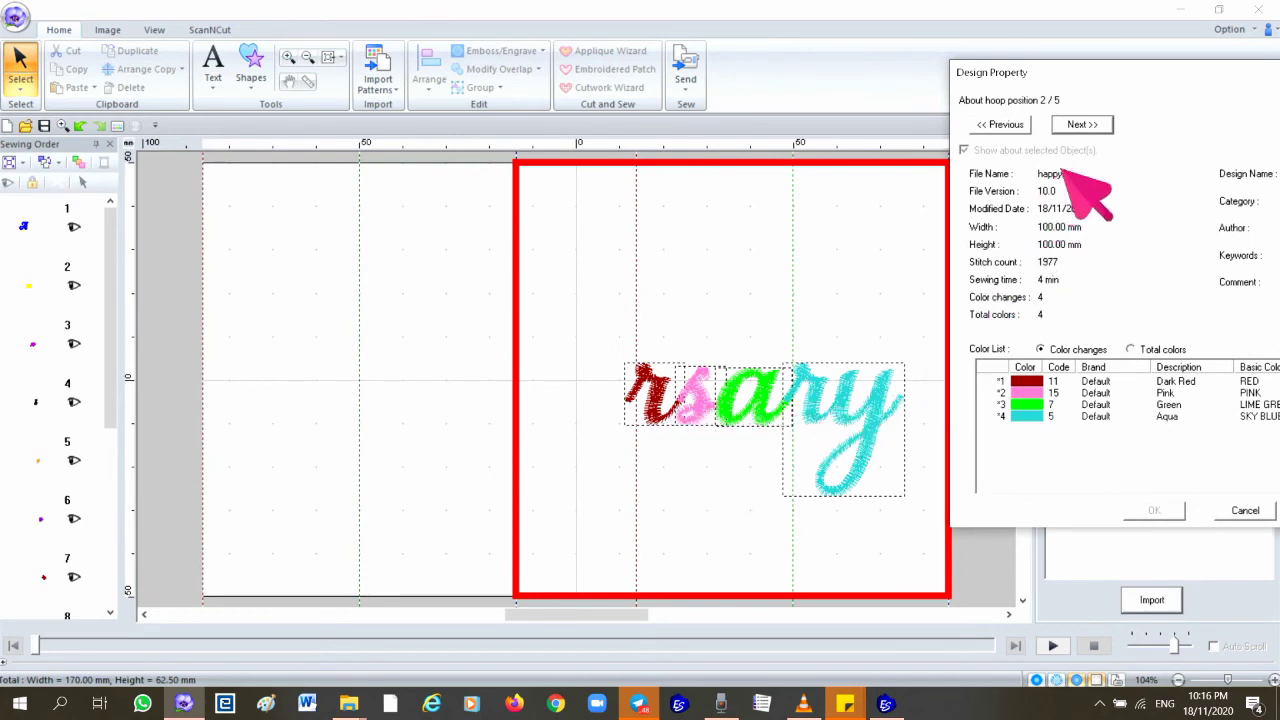
{"action": "left_click", "coordinate": [1082, 125]}
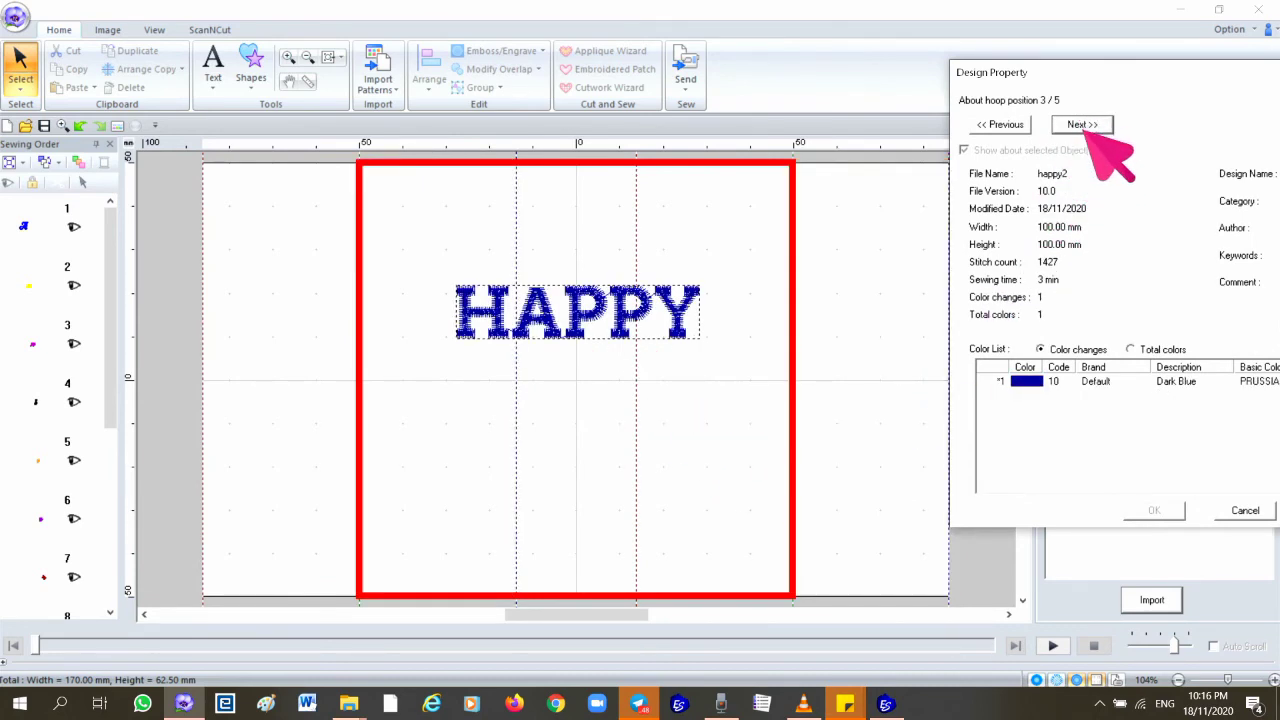
{"action": "left_click", "coordinate": [1082, 125]}
{"action": "left_click", "coordinate": [1082, 125]}
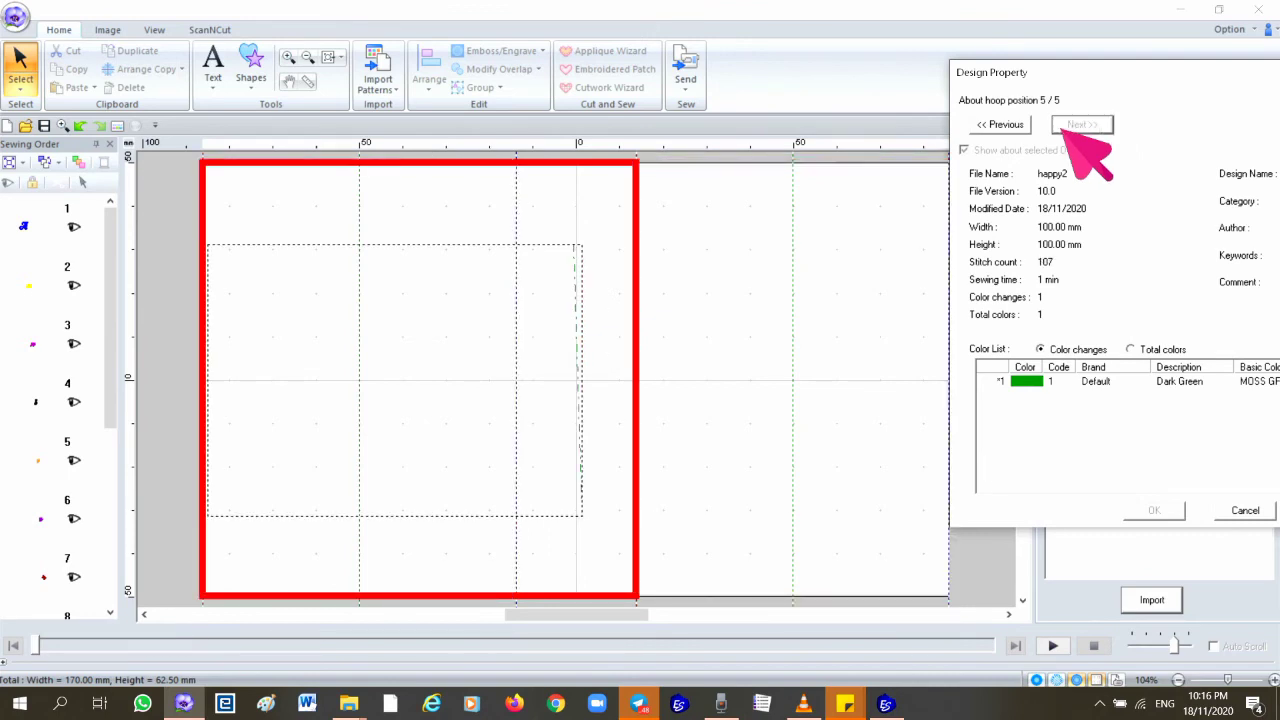
{"action": "left_click", "coordinate": [1010, 126]}
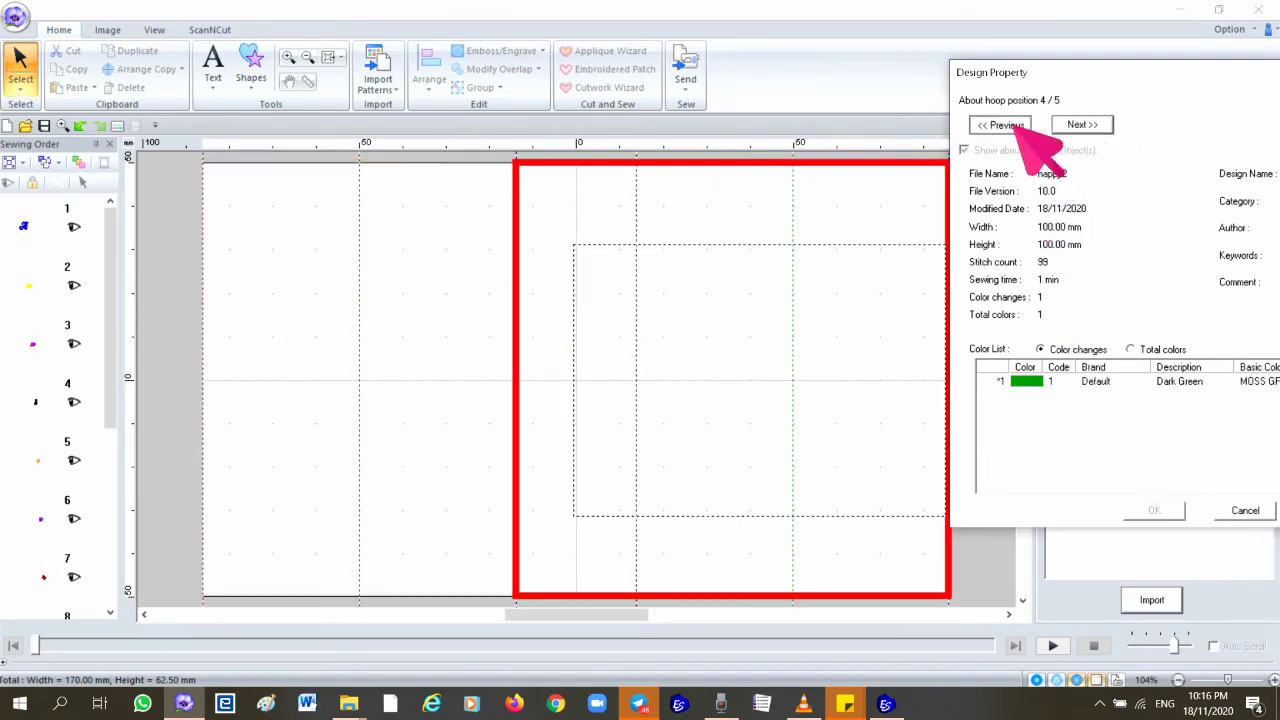
{"action": "left_click", "coordinate": [1010, 126]}
{"action": "left_click", "coordinate": [1012, 127]}
{"action": "left_click", "coordinate": [1012, 128]}
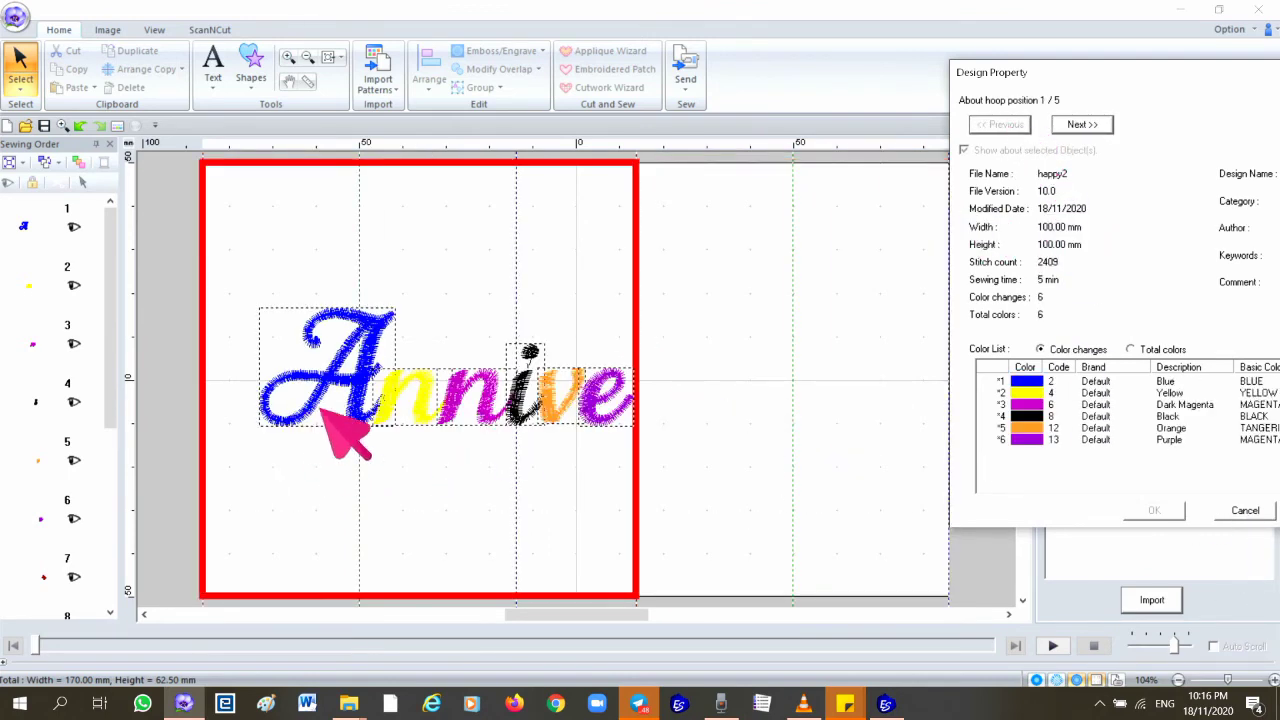
{"action": "left_click", "coordinate": [1245, 510]}
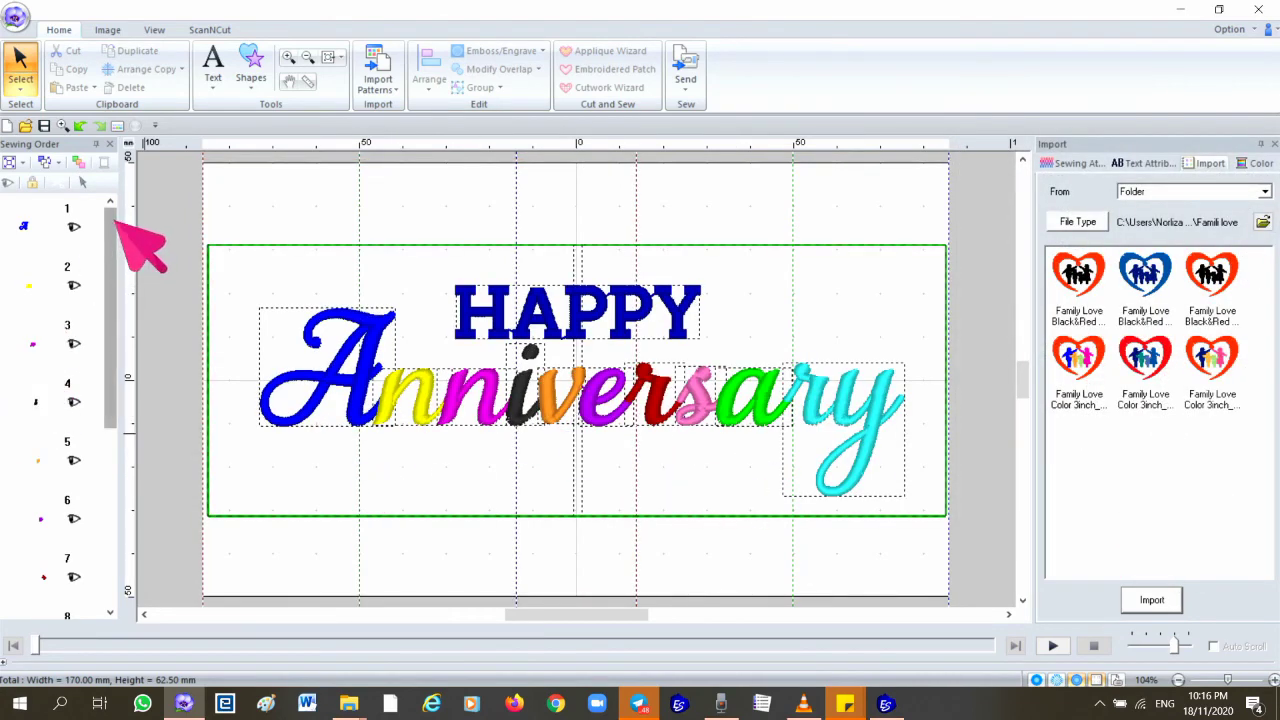
Recolour the first six letters, Annive, to black 900 from the BROTHER EMBROIDERY thread chart.
{"action": "left_click", "coordinate": [45, 400]}
{"action": "scroll", "coordinate": [52, 463], "scroll_direction": "down", "scroll_amount": 2}
{"action": "scroll", "coordinate": [50, 463], "scroll_direction": "down", "scroll_amount": 2}
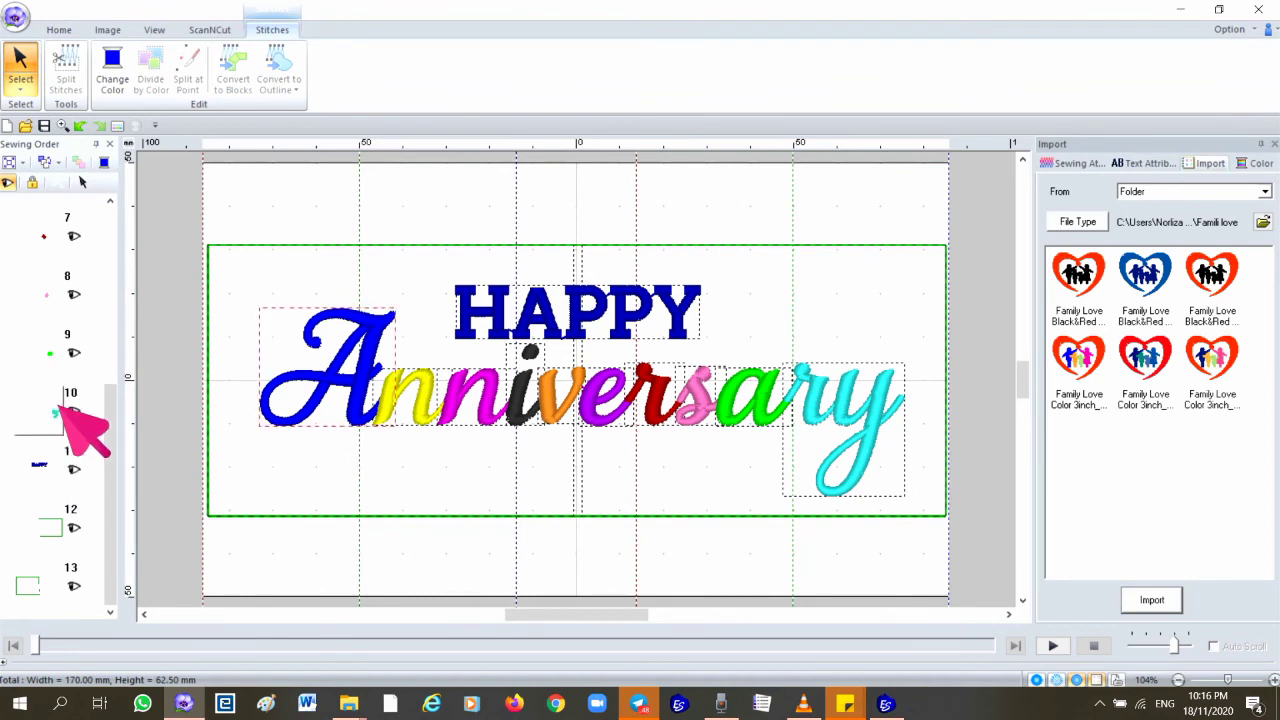
{"action": "left_click_drag", "start_coordinate": [117, 423], "coordinate": [117, 318]}
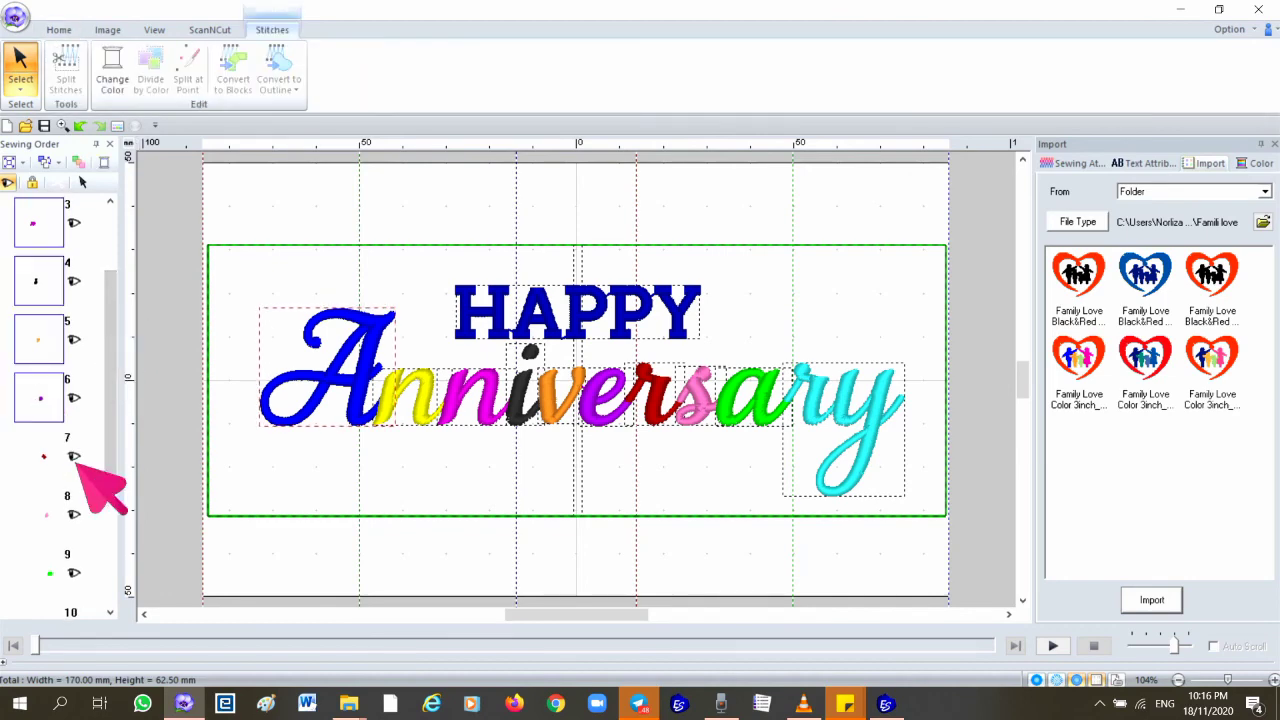
{"action": "left_click", "coordinate": [1250, 165]}
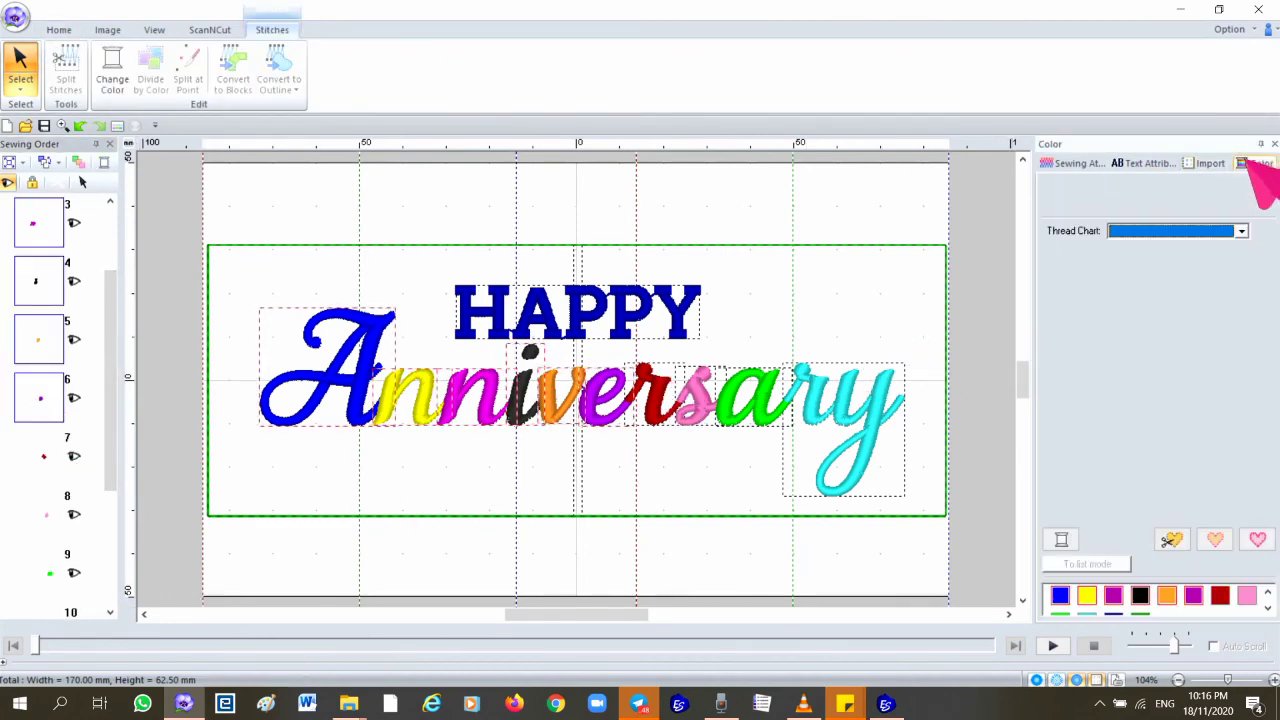
{"action": "left_click", "coordinate": [1200, 232]}
{"action": "left_click", "coordinate": [1185, 300]}
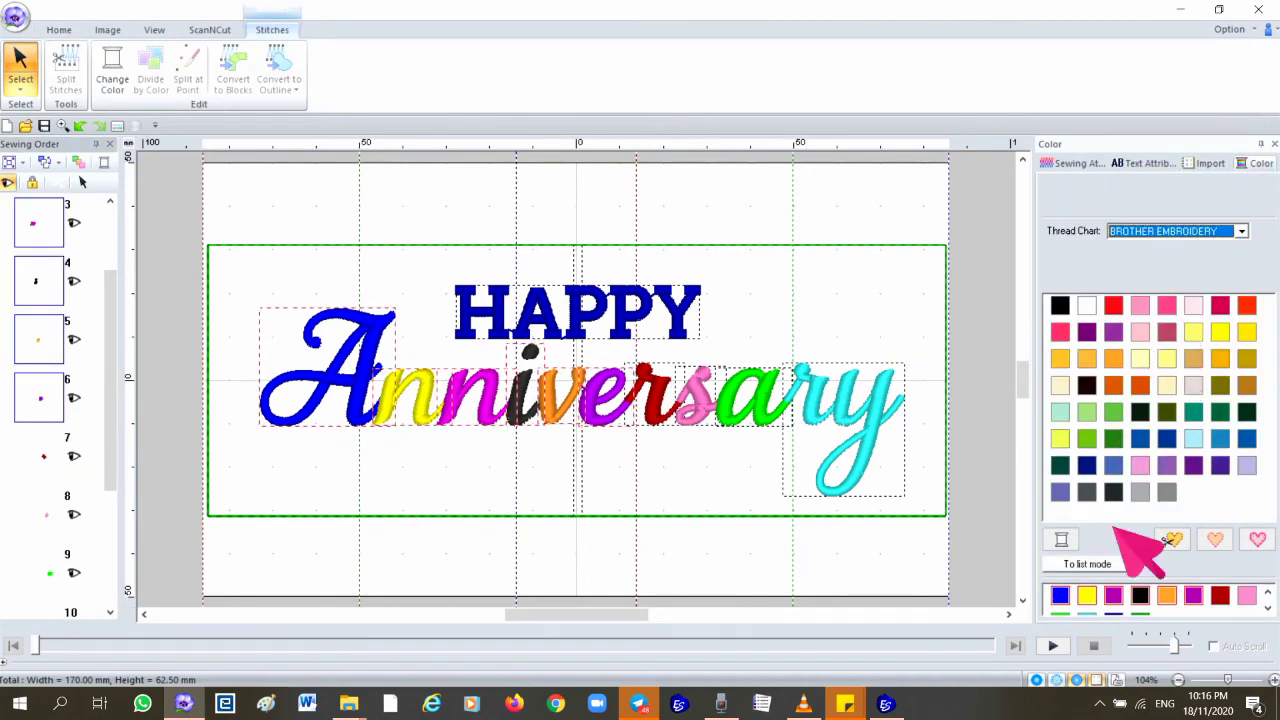
{"action": "left_click", "coordinate": [1062, 305]}
{"action": "left_click", "coordinate": [689, 474]}
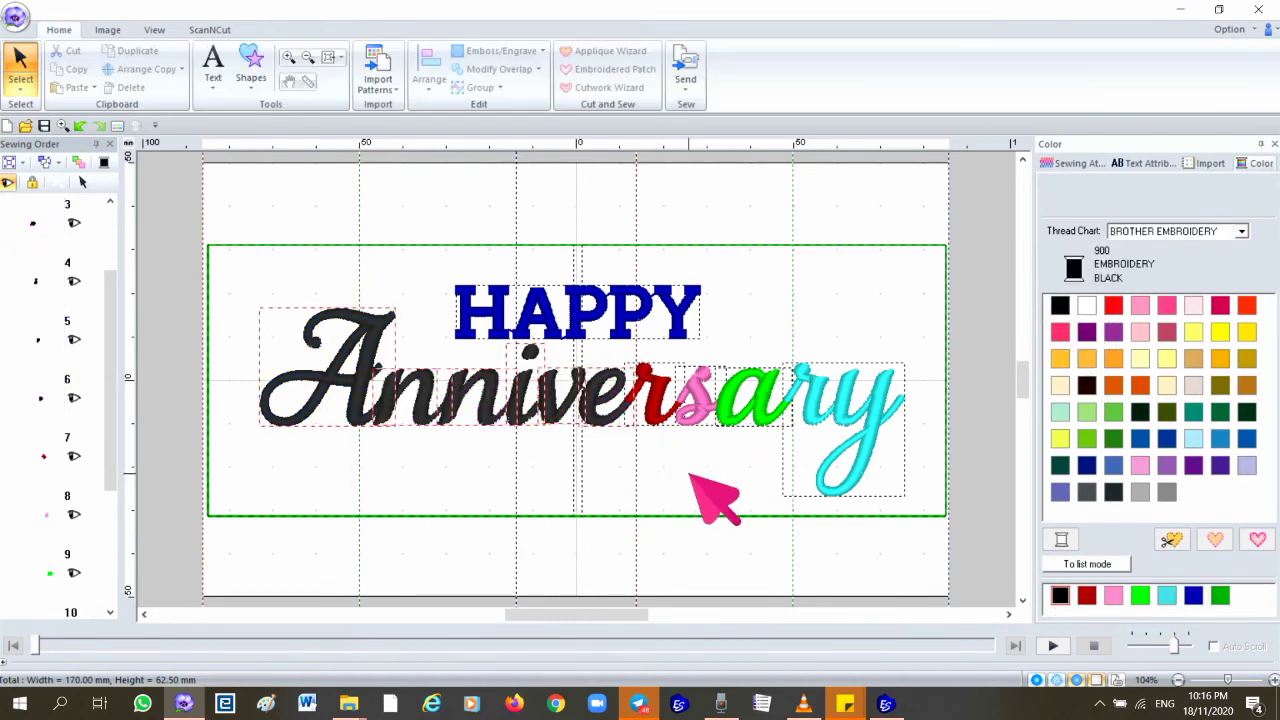
Recolour the remaining letters, rsary, to the pink already used in the design, with the BROTHER EMBROIDERY thread chart active.
{"action": "left_click", "coordinate": [43, 456]}
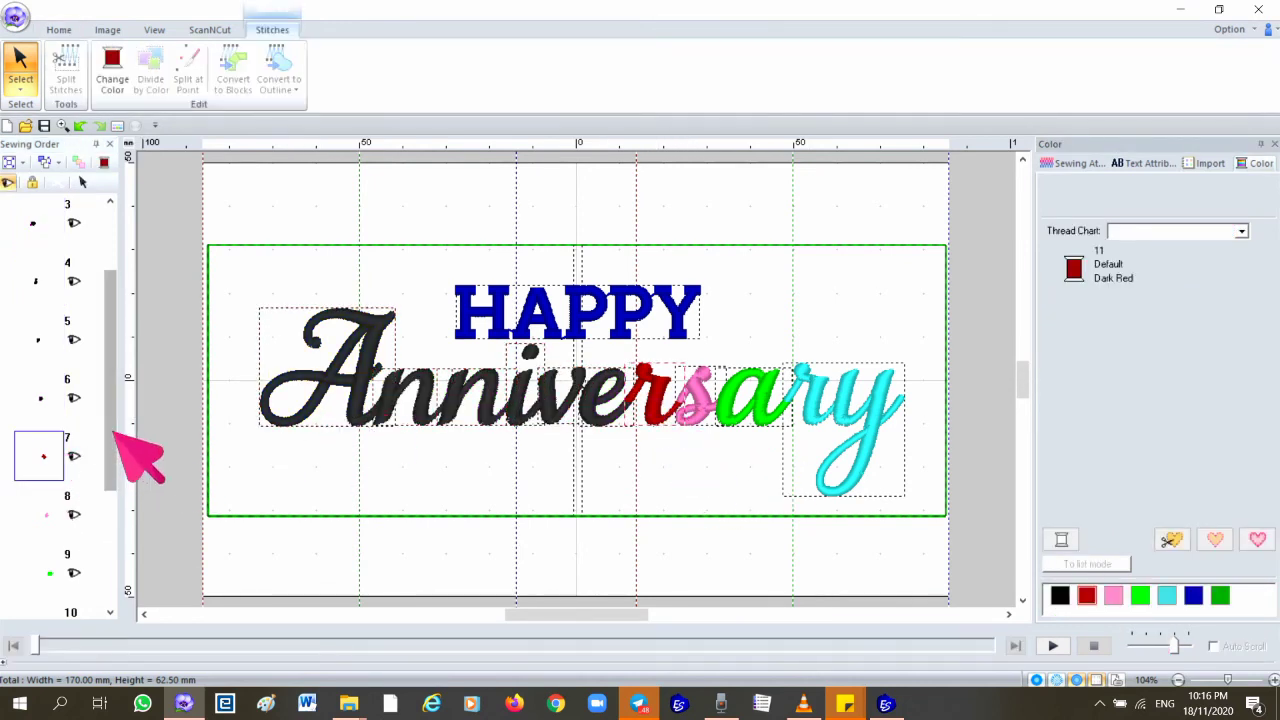
{"action": "left_click_drag", "start_coordinate": [112, 430], "coordinate": [110, 508]}
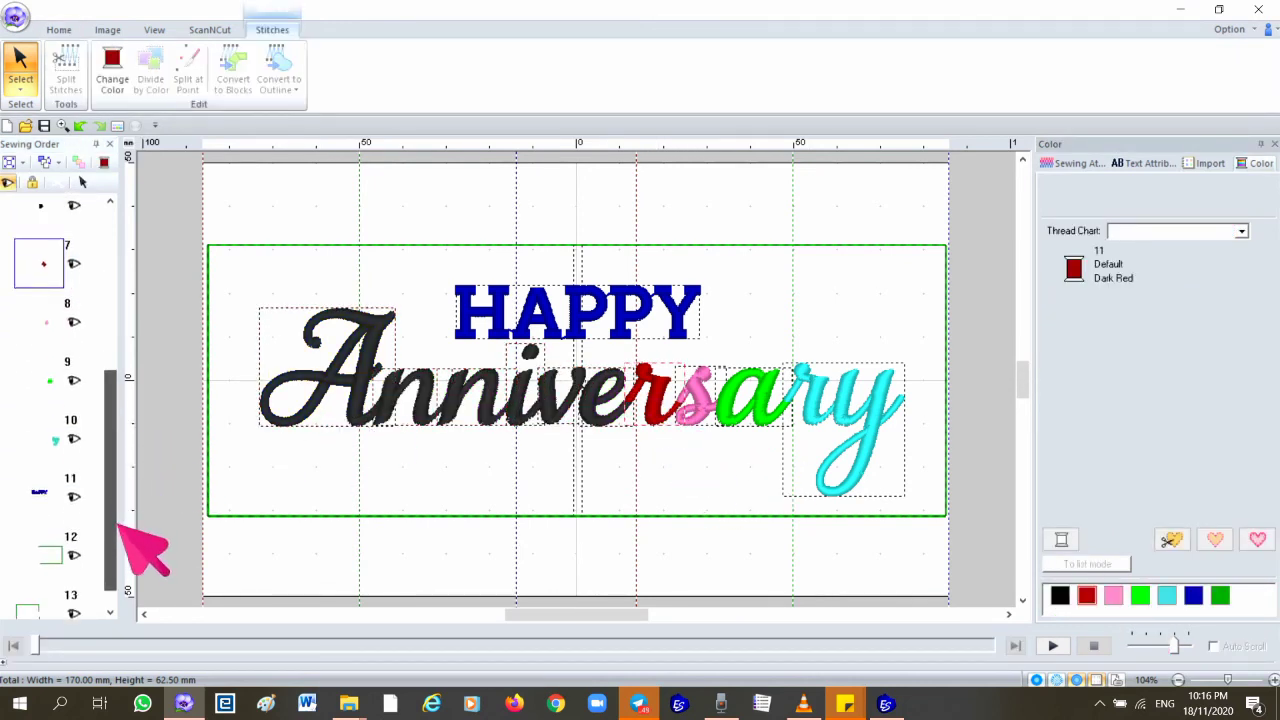
{"action": "left_click", "coordinate": [52, 445], "text": "shift"}
{"action": "left_click", "coordinate": [1215, 228]}
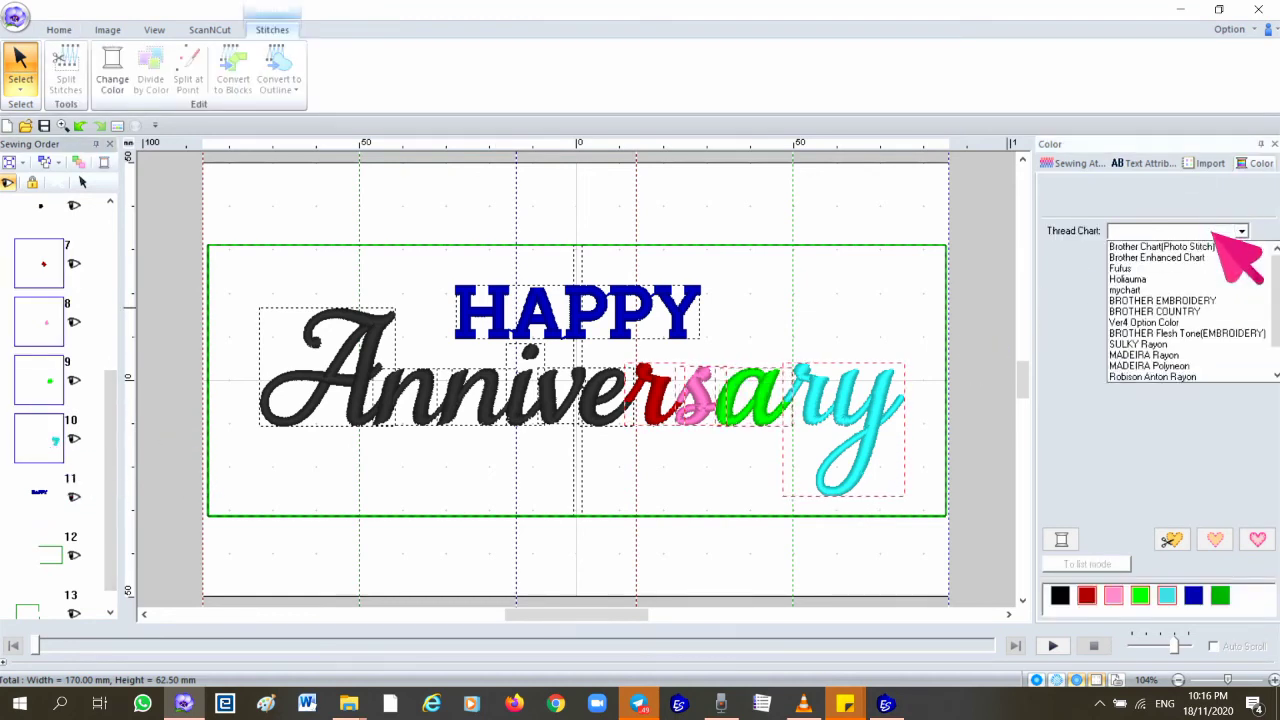
{"action": "left_click", "coordinate": [1222, 294]}
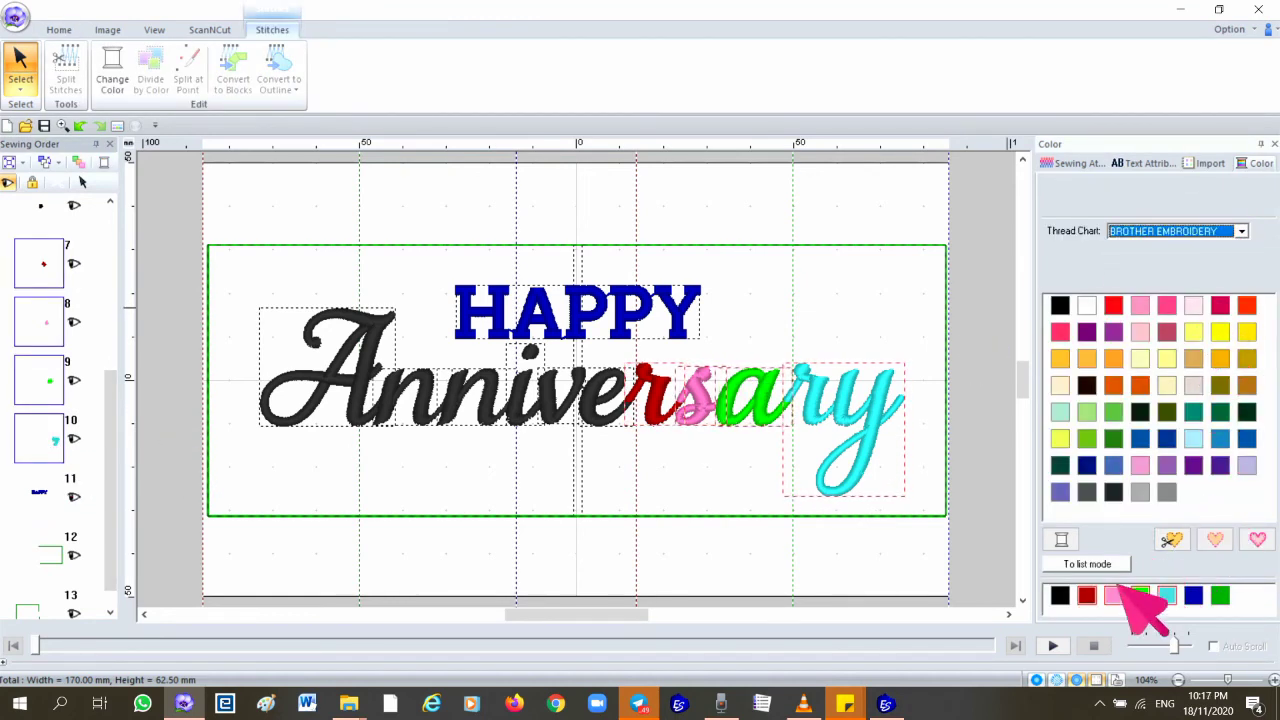
{"action": "left_click", "coordinate": [1113, 596]}
{"action": "left_click", "coordinate": [712, 570]}
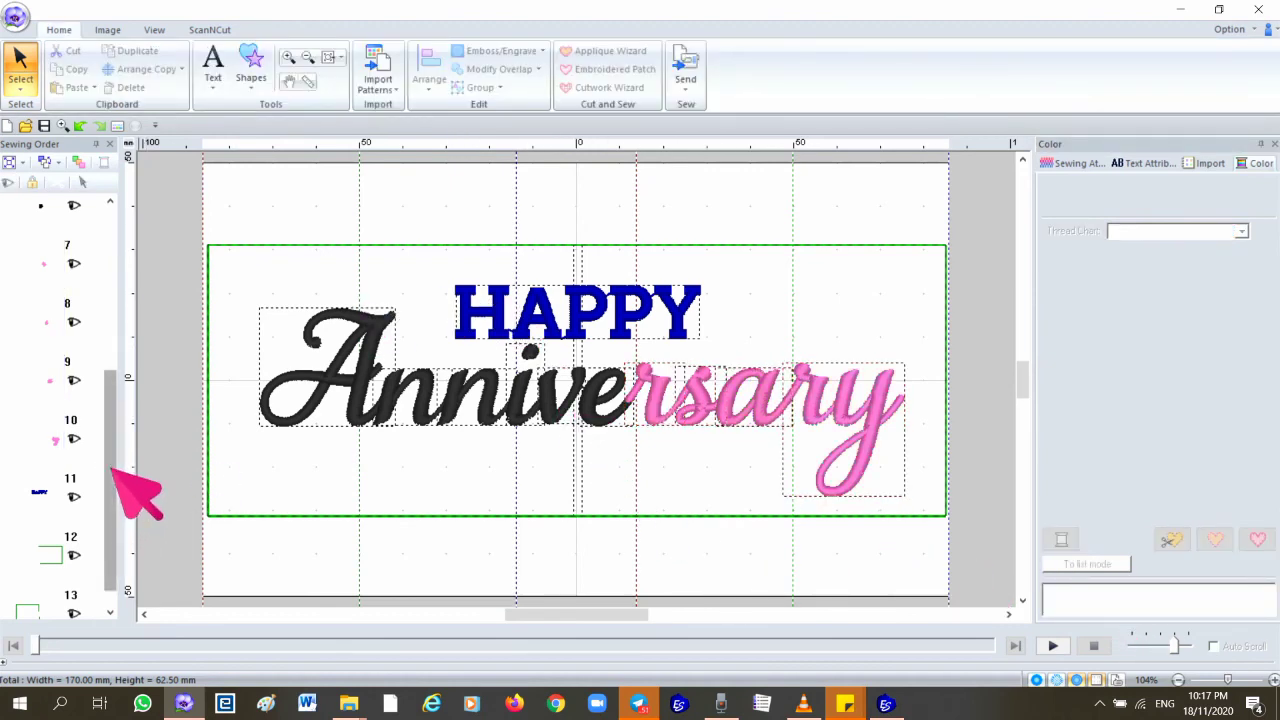
{"action": "scroll", "coordinate": [108, 480], "scroll_direction": "down", "scroll_amount": 1}
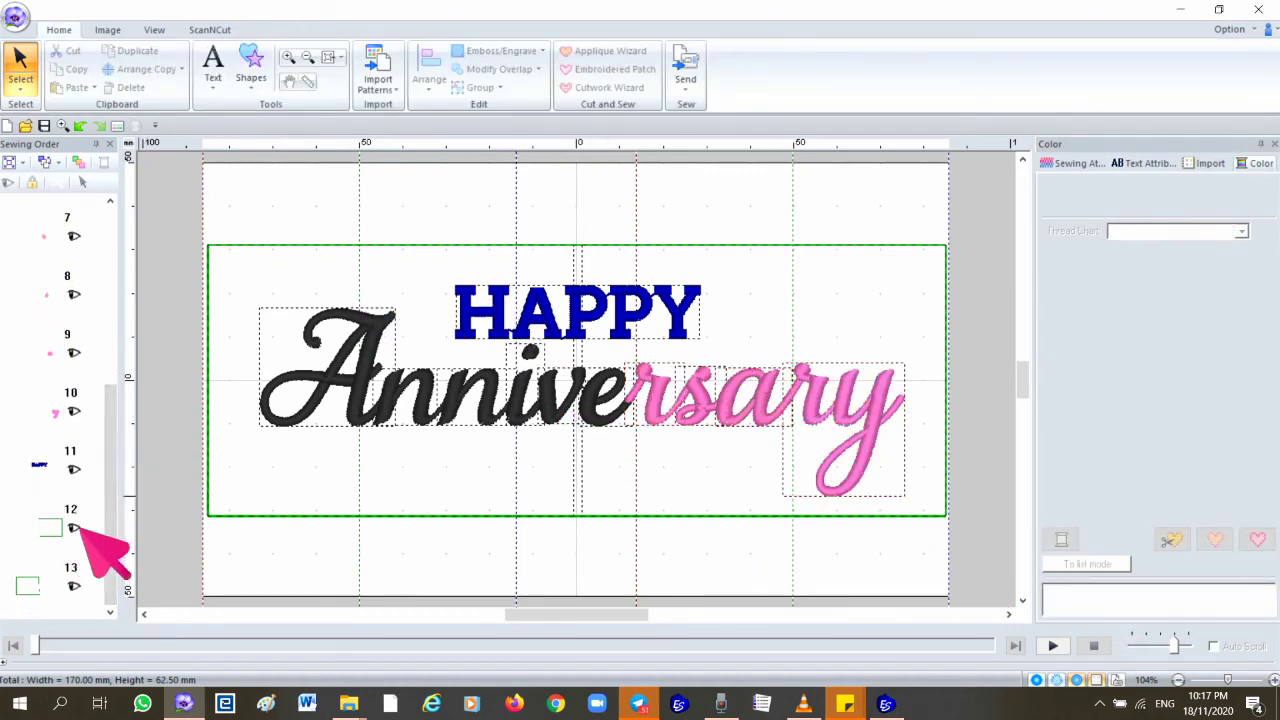
Move the left half of the green border to first place in the sewing order, ahead of the Annive letters.
{"action": "scroll", "coordinate": [110, 495], "scroll_direction": "up", "scroll_amount": 1}
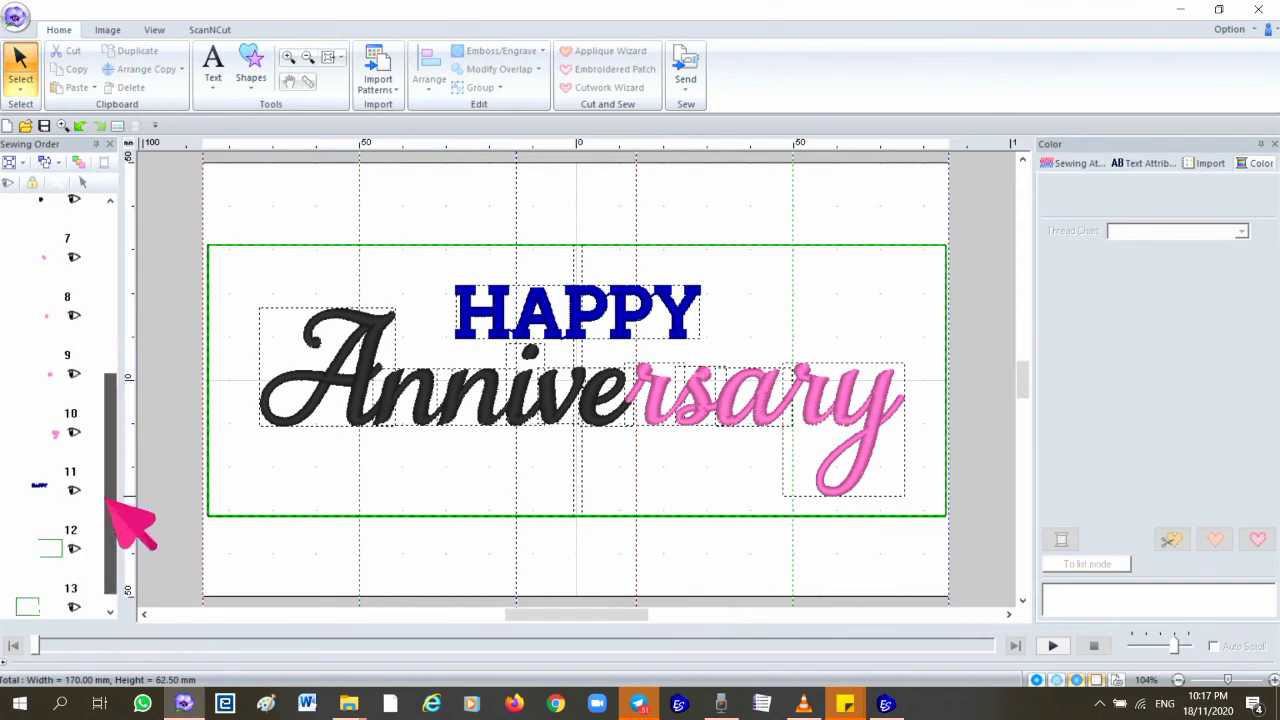
{"action": "left_click", "coordinate": [44, 607]}
{"action": "scroll", "coordinate": [63, 205], "scroll_direction": "up", "scroll_amount": 10}
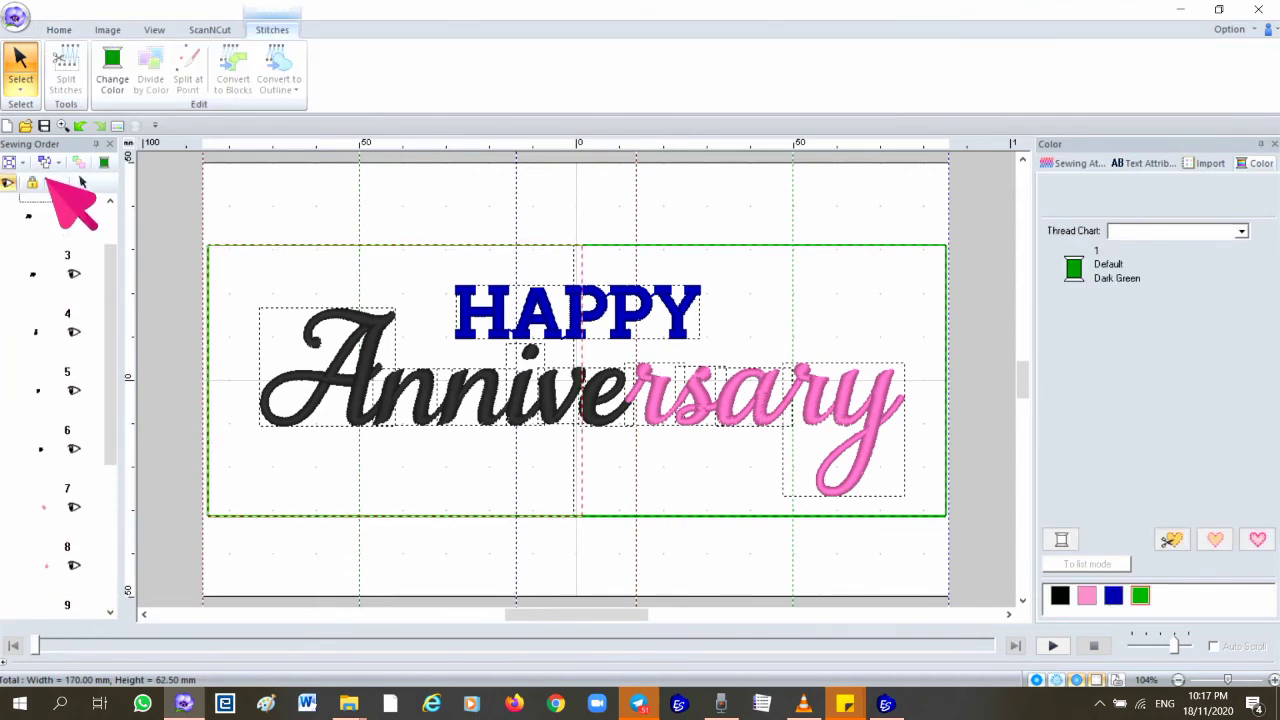
{"action": "left_click_drag", "start_coordinate": [48, 185], "coordinate": [40, 205]}
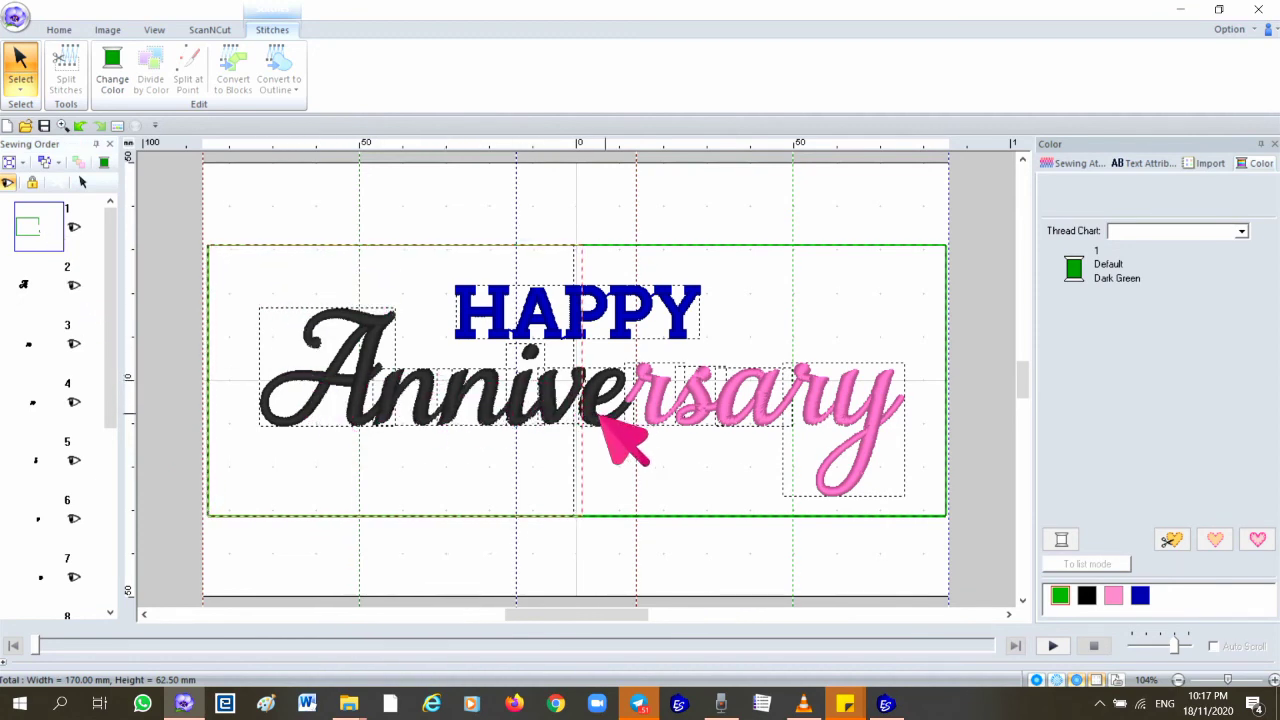
Move the right half of the green border to eighth place in the sewing order, just ahead of the rsary letters.
{"action": "left_click_drag", "start_coordinate": [112, 372], "coordinate": [137, 577]}
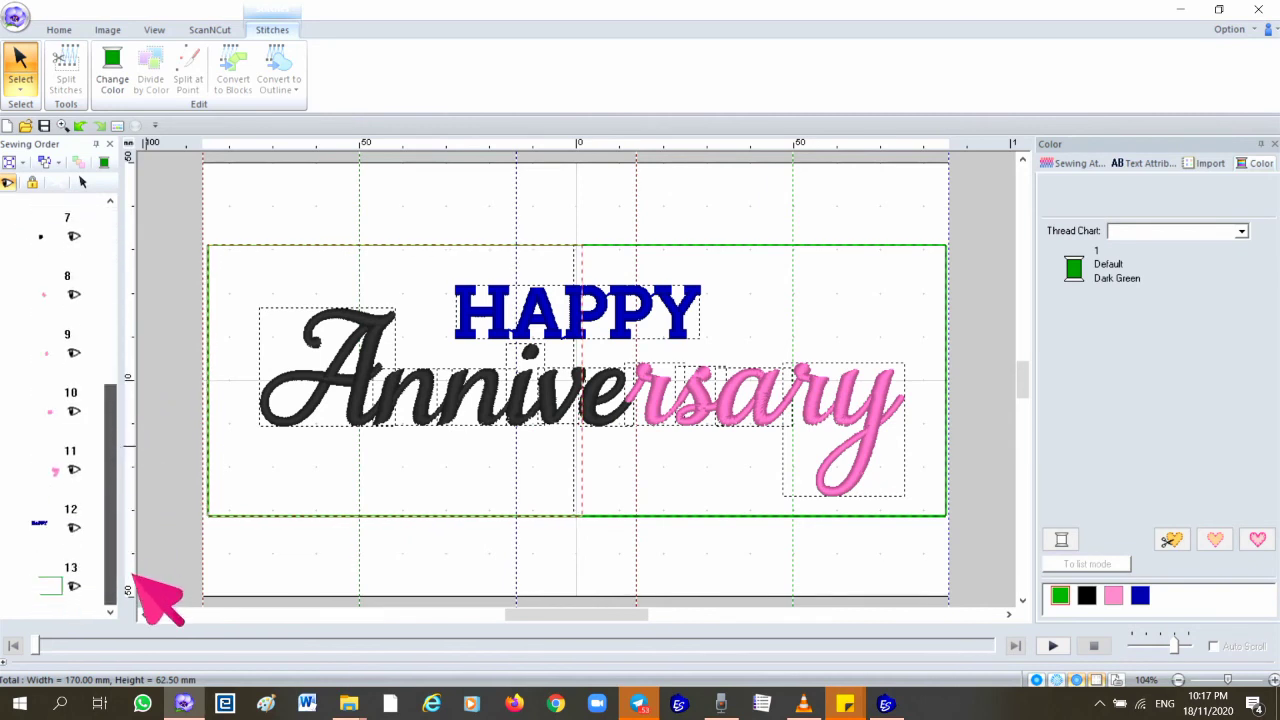
{"action": "left_click_drag", "start_coordinate": [46, 582], "coordinate": [77, 310]}
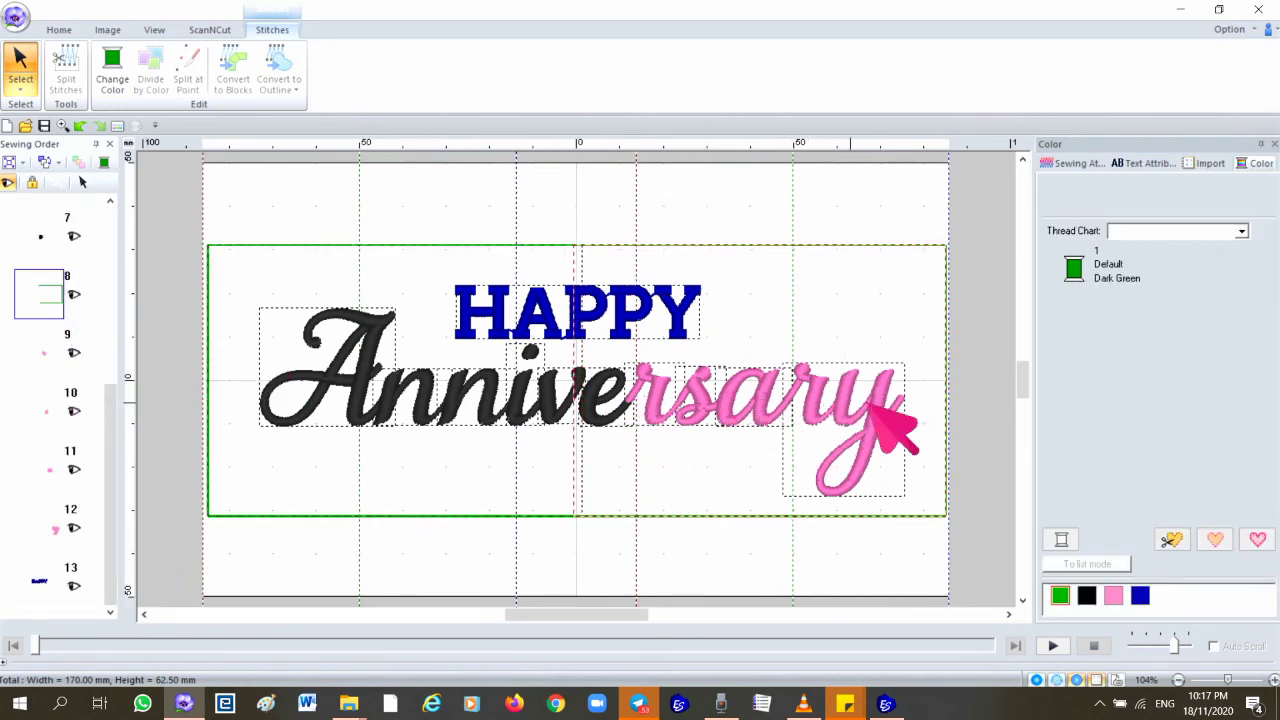
{"action": "left_click", "coordinate": [48, 582]}
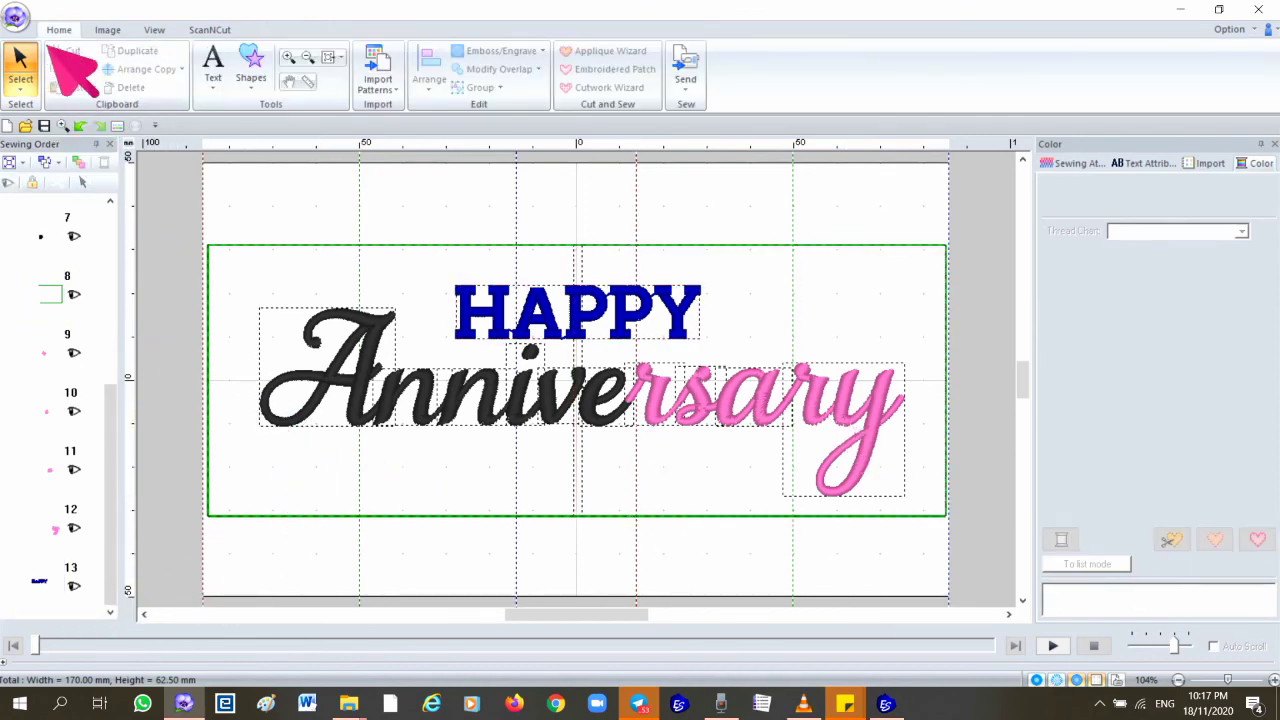
Check in the design properties which border half, letters and thread colours fall in each hoop position.
{"action": "left_click", "coordinate": [15, 16]}
{"action": "left_click", "coordinate": [80, 244]}
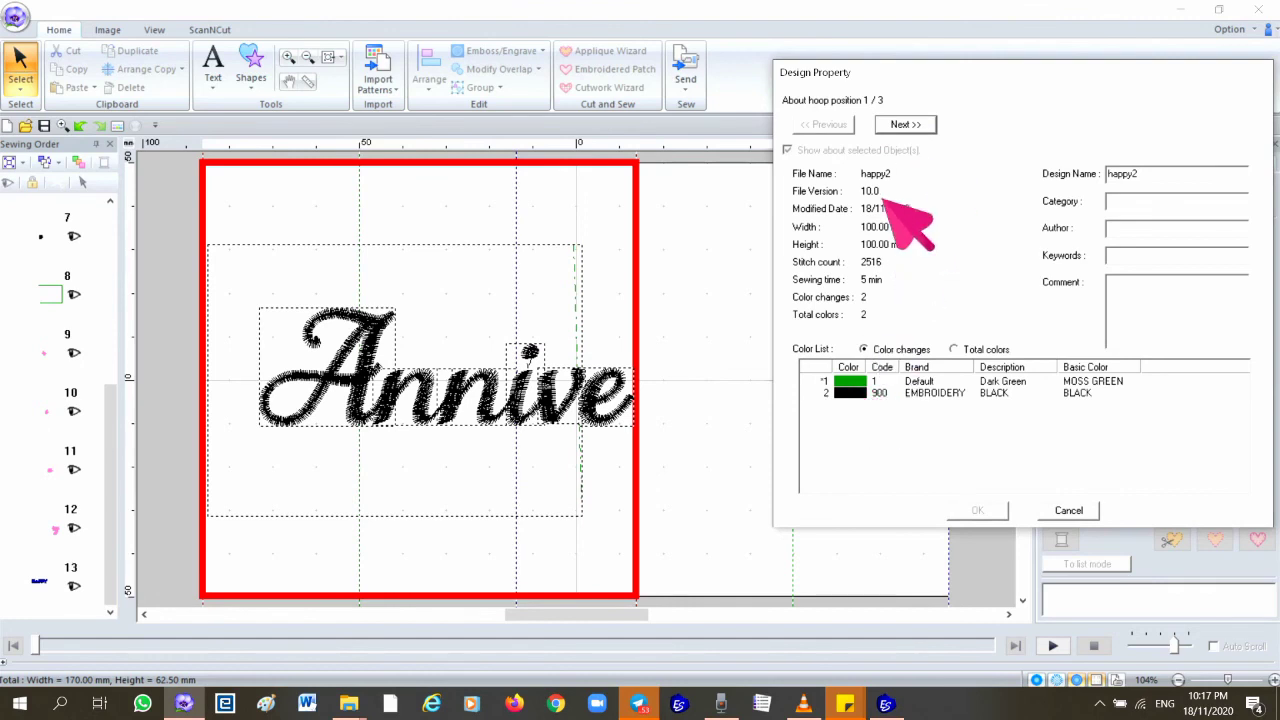
{"action": "left_click", "coordinate": [905, 125]}
{"action": "left_click_drag", "start_coordinate": [935, 74], "coordinate": [1119, 112]}
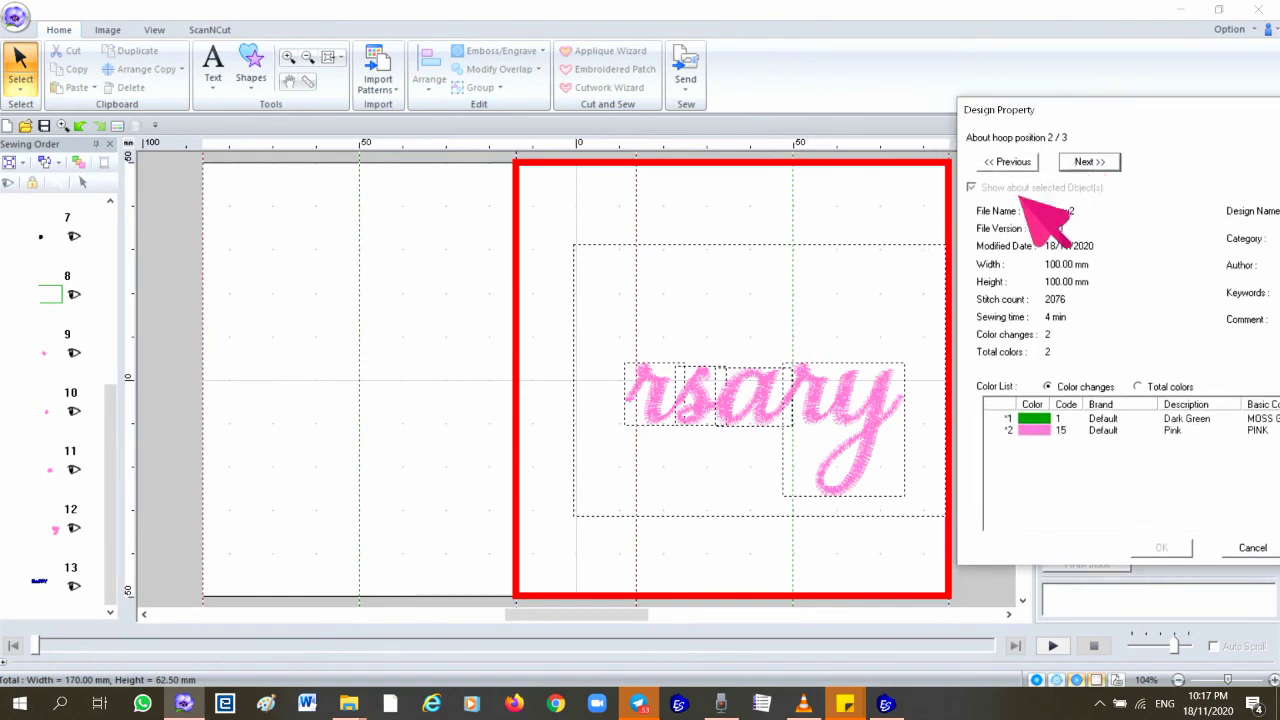
{"action": "left_click", "coordinate": [1090, 162]}
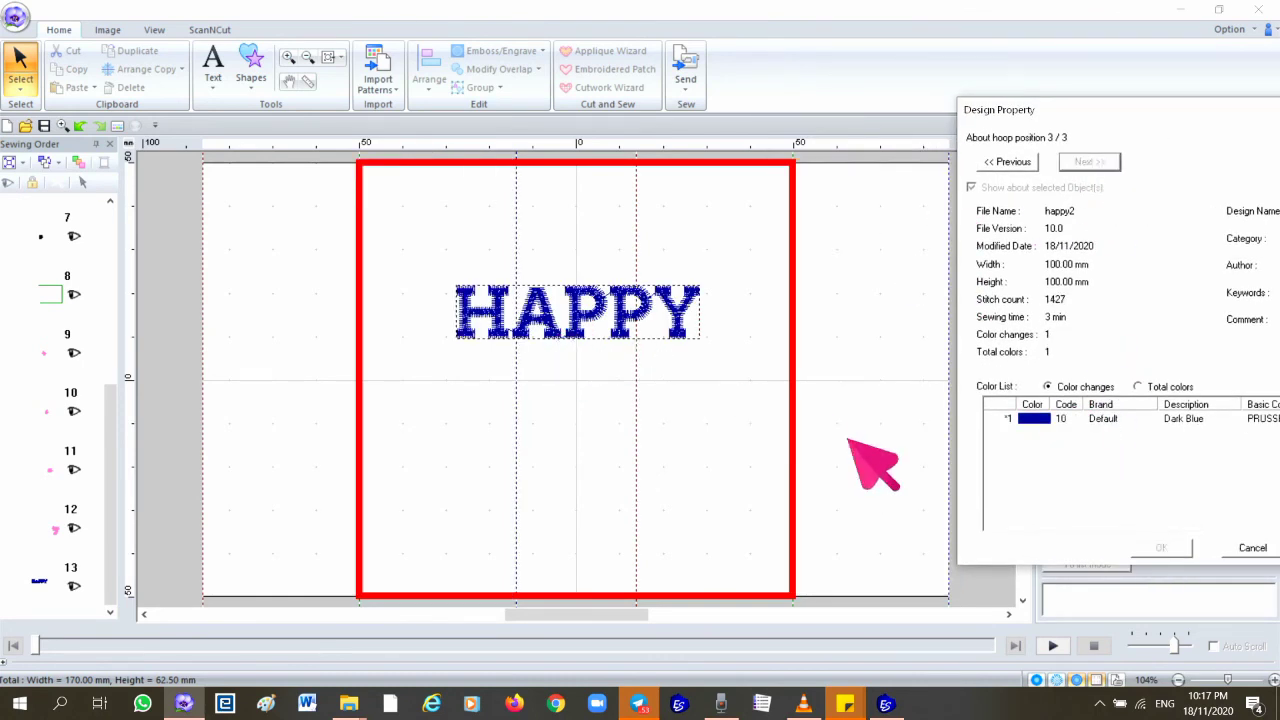
{"action": "left_click_drag", "start_coordinate": [1068, 113], "coordinate": [772, 58]}
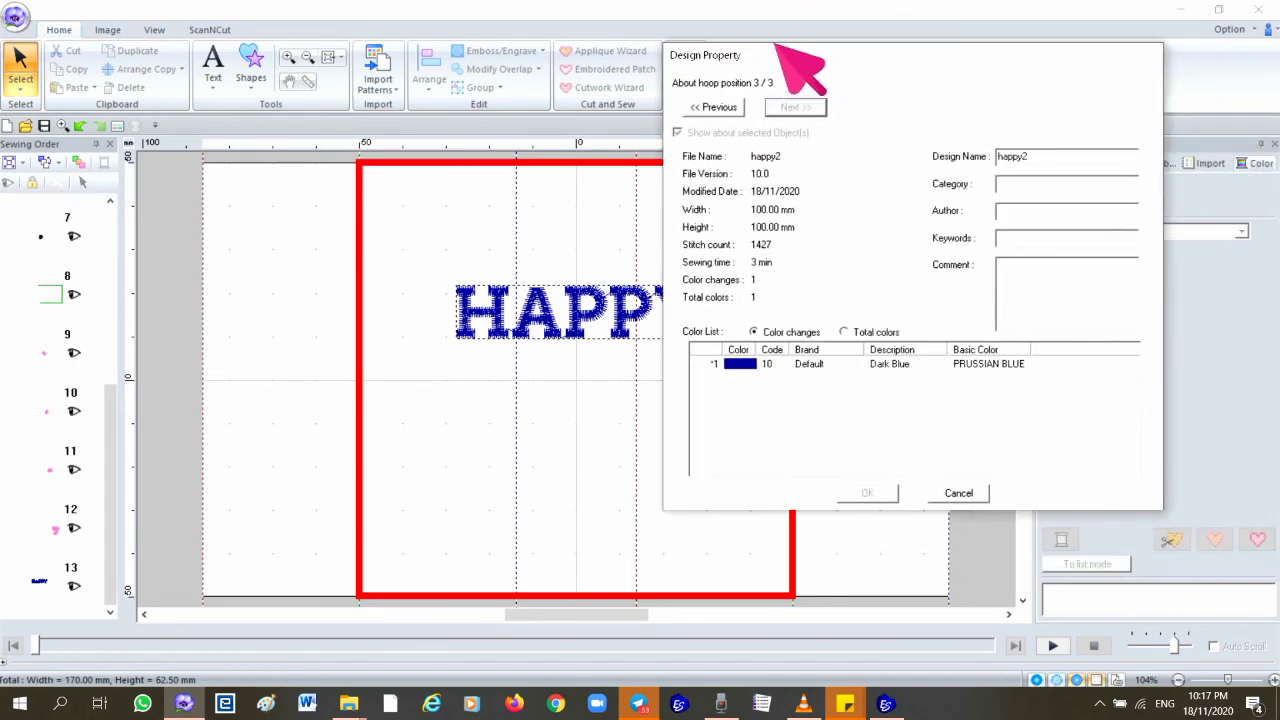
{"action": "left_click", "coordinate": [955, 493]}
Save the reordered happy2 design under its existing name.
{"action": "left_click", "coordinate": [16, 17]}
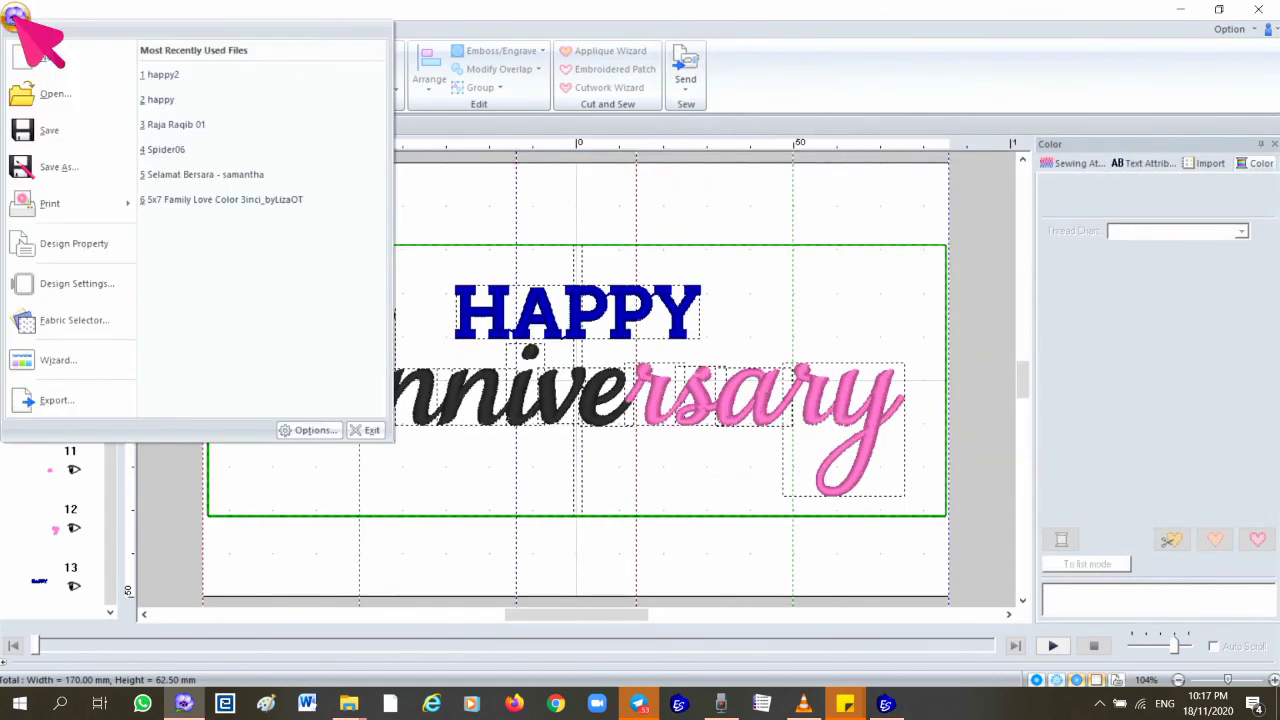
{"action": "left_click", "coordinate": [68, 130]}
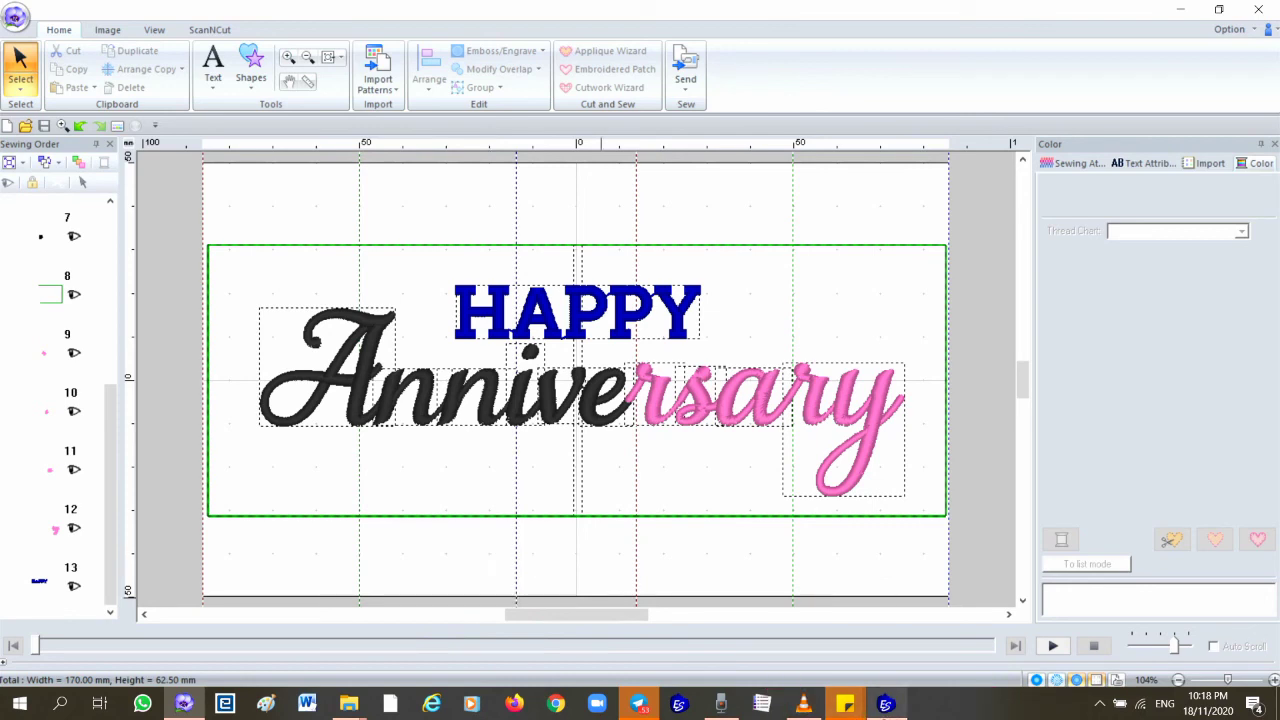
{"action": "mouse_move", "coordinate": [893, 712]}
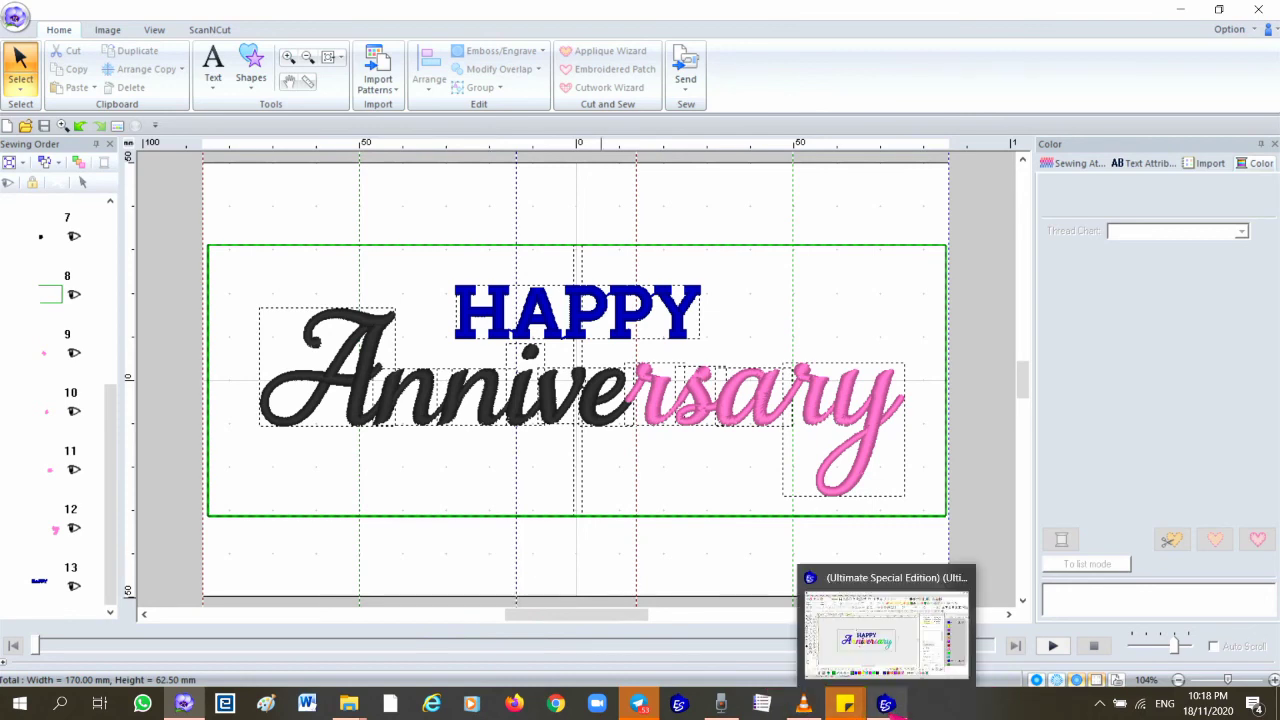